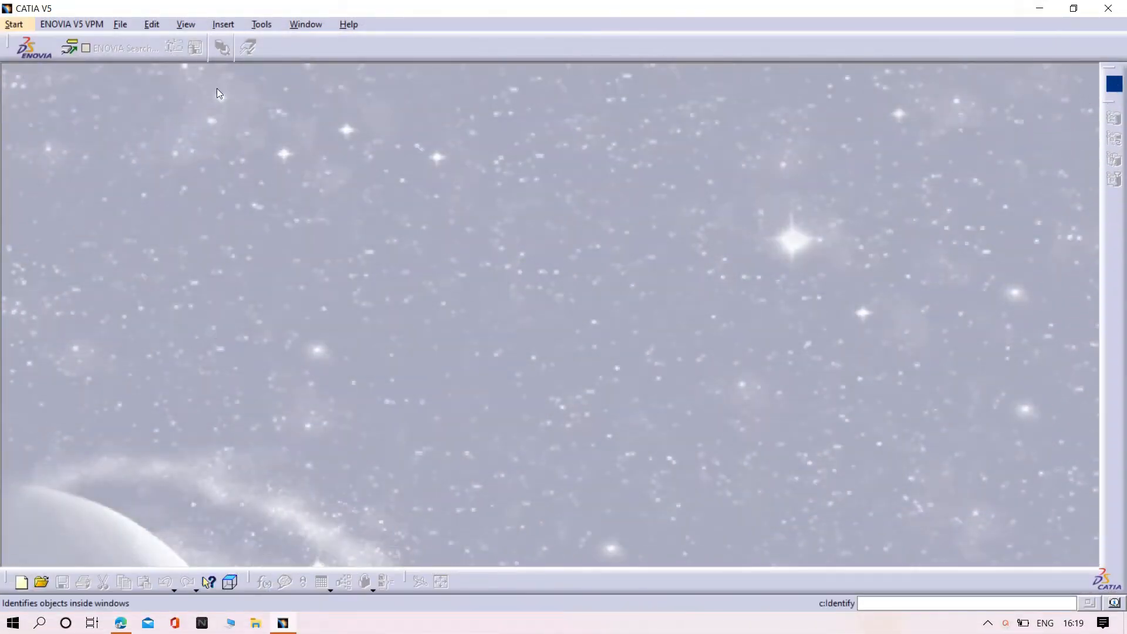
- Start a new assembly product in the Assembly Design workbench
click(13, 24)
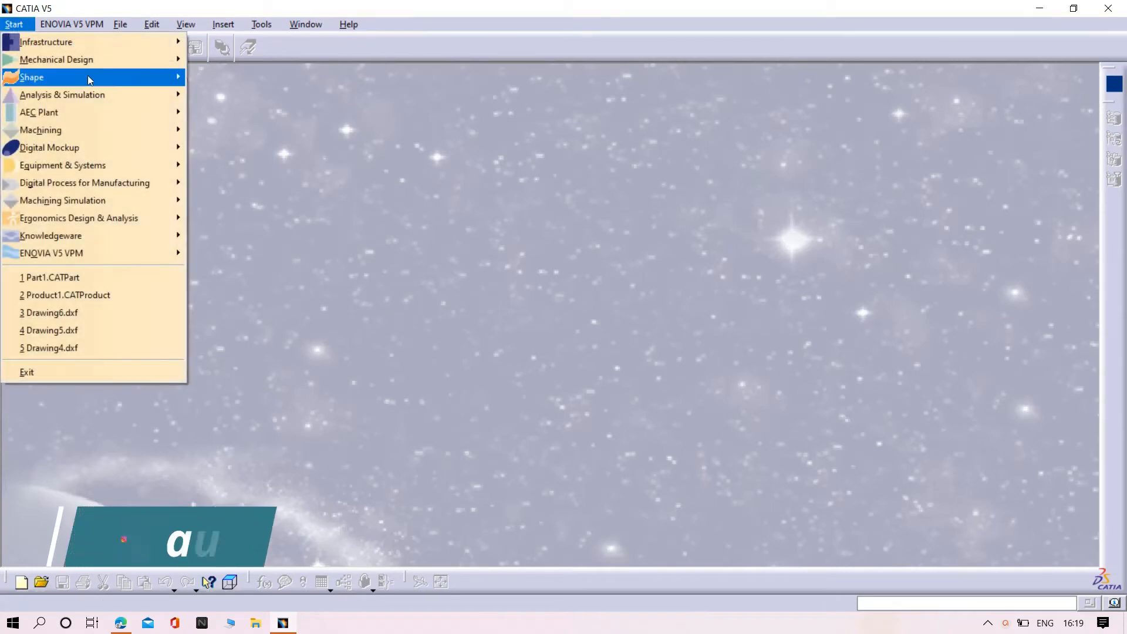
mouse_move(89, 65)
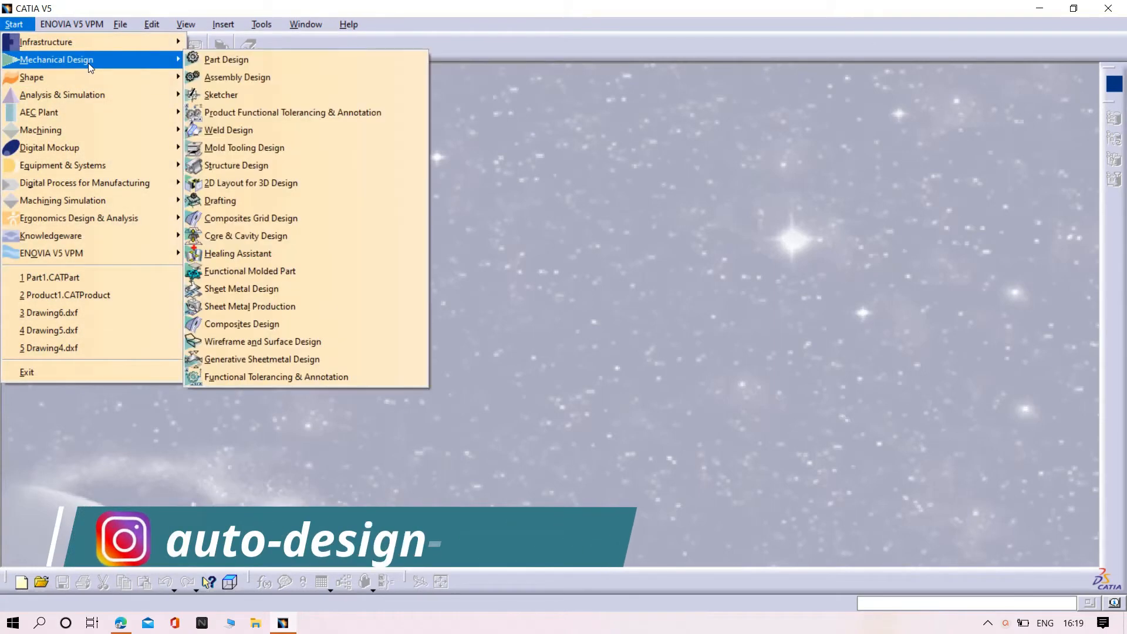
click(244, 82)
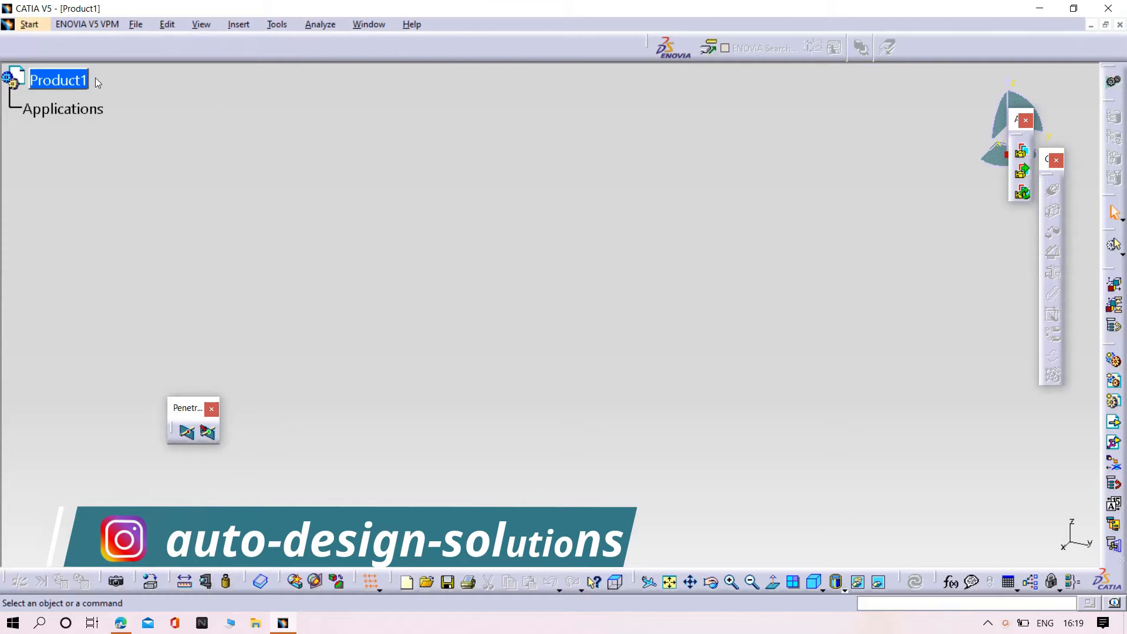
- Insert Part1, Part2, Part3 and Part4 from the CATIA table folder into Product1 as existing components
right_click(58, 85)
mouse_move(114, 327)
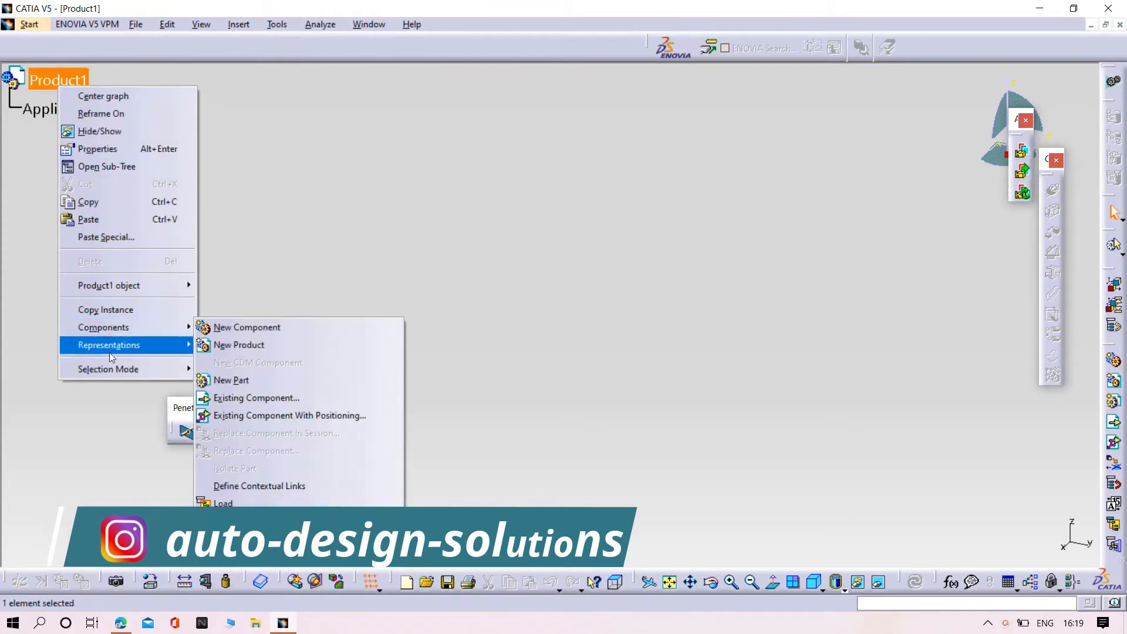
click(290, 402)
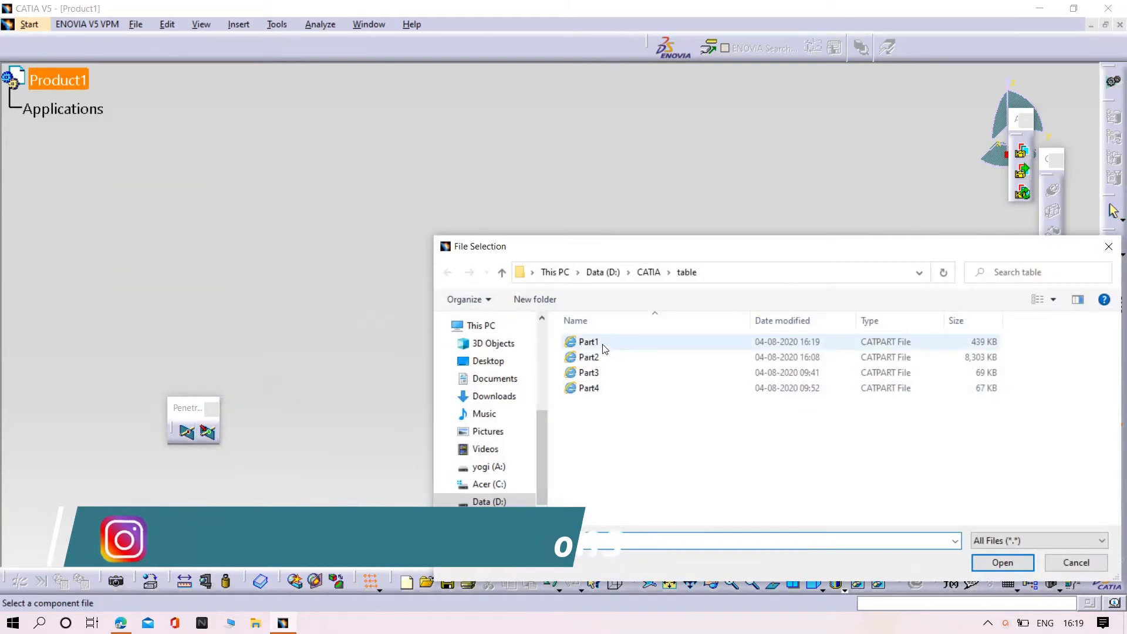
click(590, 342)
ctrl+click(590, 357)
ctrl+click(595, 372)
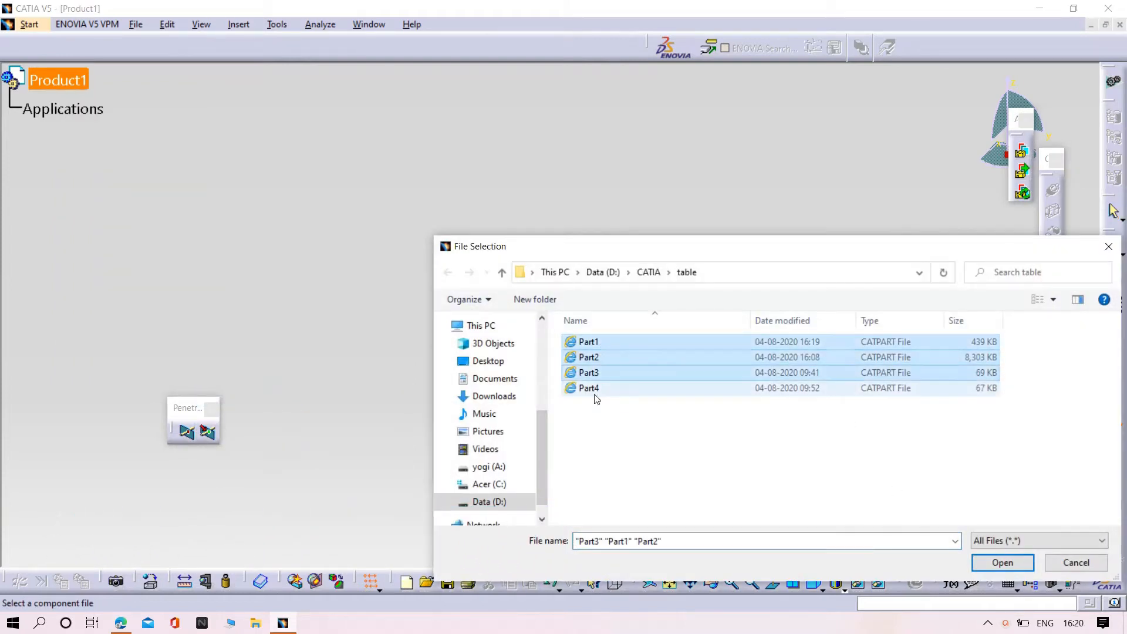
click(1002, 562)
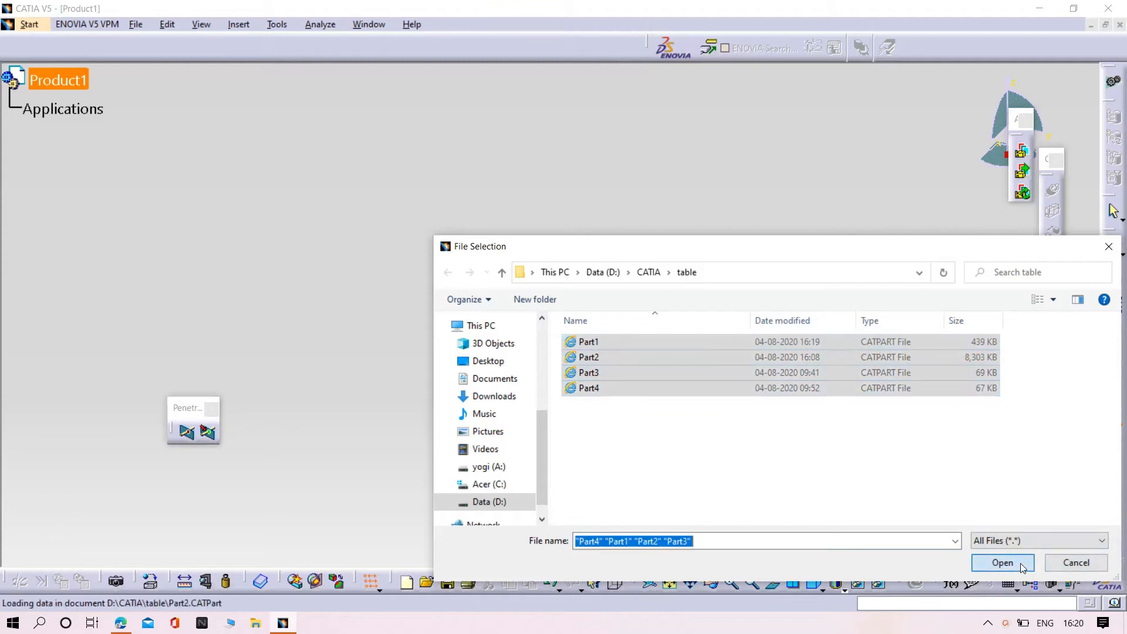
mouse_move(926, 392)
ctrl+middle_down()
mouse_move(808, 317)
mouse_move(811, 296)
ctrl+middle_up()
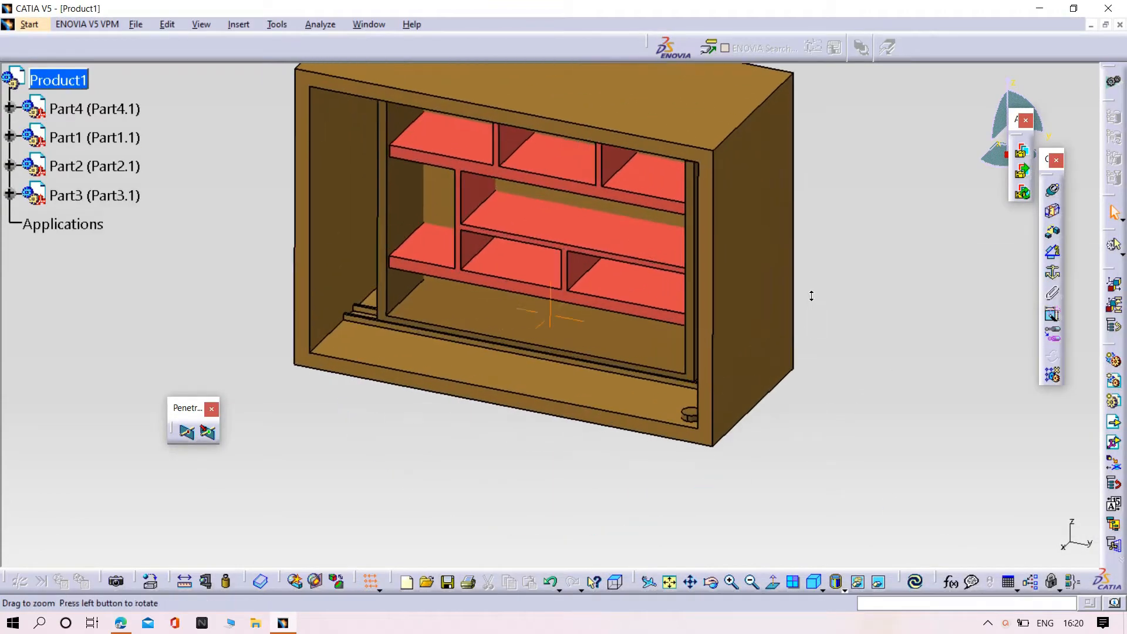
- Manipulate the two cabinets along the Y axis in opposite directions so that the empty one separates from the shelved one
click(167, 24)
mouse_move(204, 194)
click(414, 197)
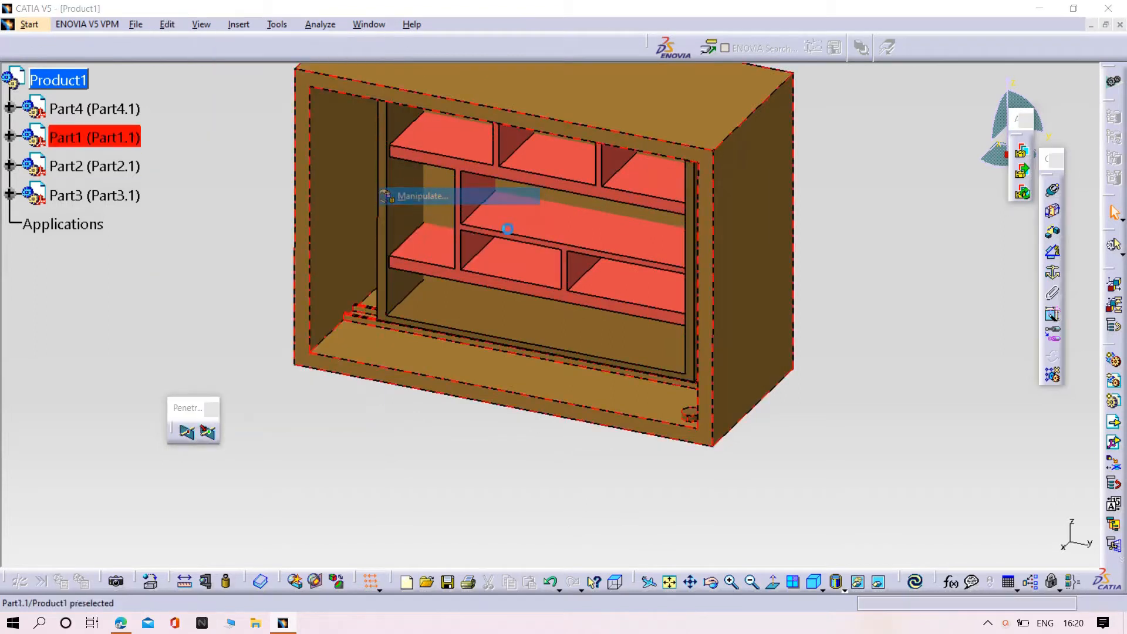
drag(568, 285, 20, 180)
drag(526, 239, 975, 331)
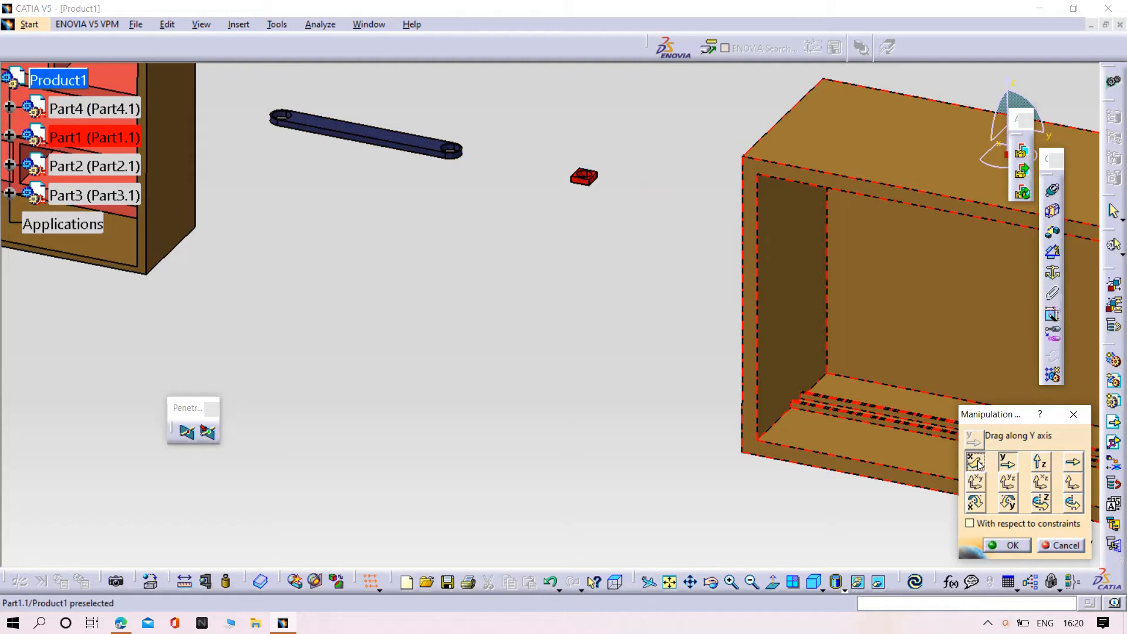
- Move the blue link and the small red block along the X axis out in front of the cabinets
drag(389, 152, 286, 306)
drag(110, 396, 110, 396)
middle_drag(522, 312, 511, 261)
scroll(435, 319, up, 1)
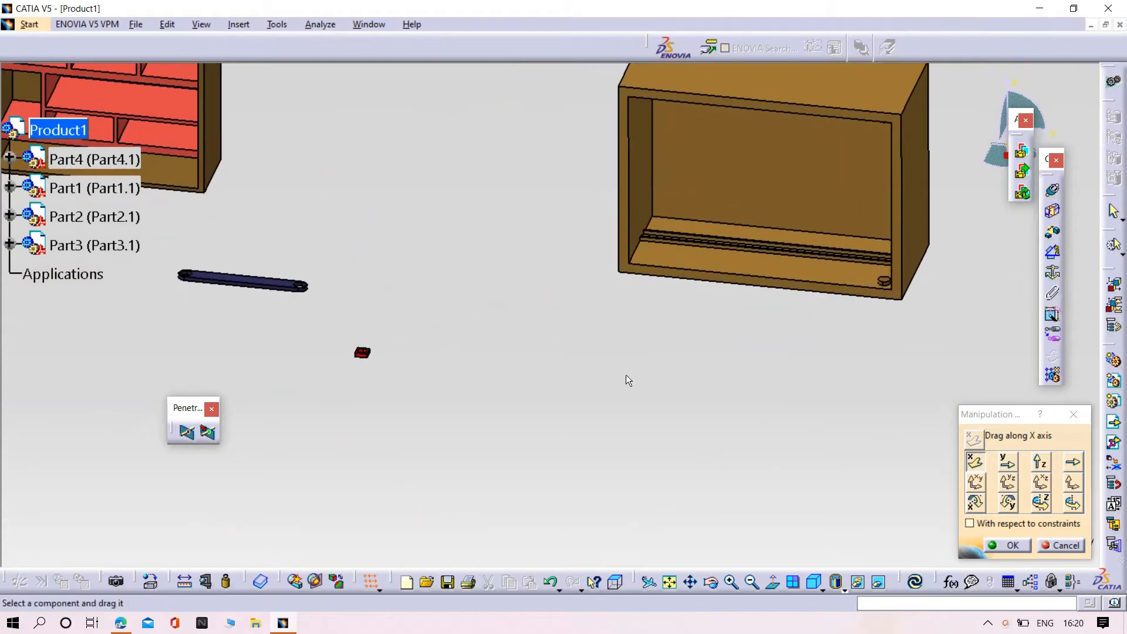
click(1012, 546)
- Add a 0 mm offset constraint between the red block and the lower rail of the empty cabinet
middle_drag(540, 422, 691, 317)
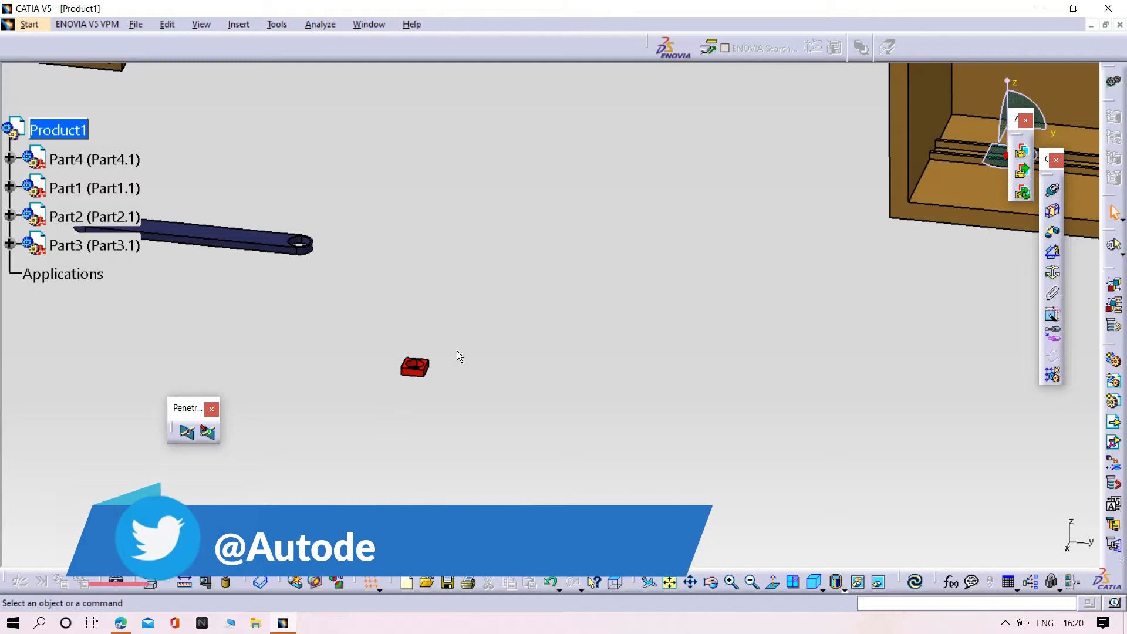
middle_drag(873, 397, 590, 391)
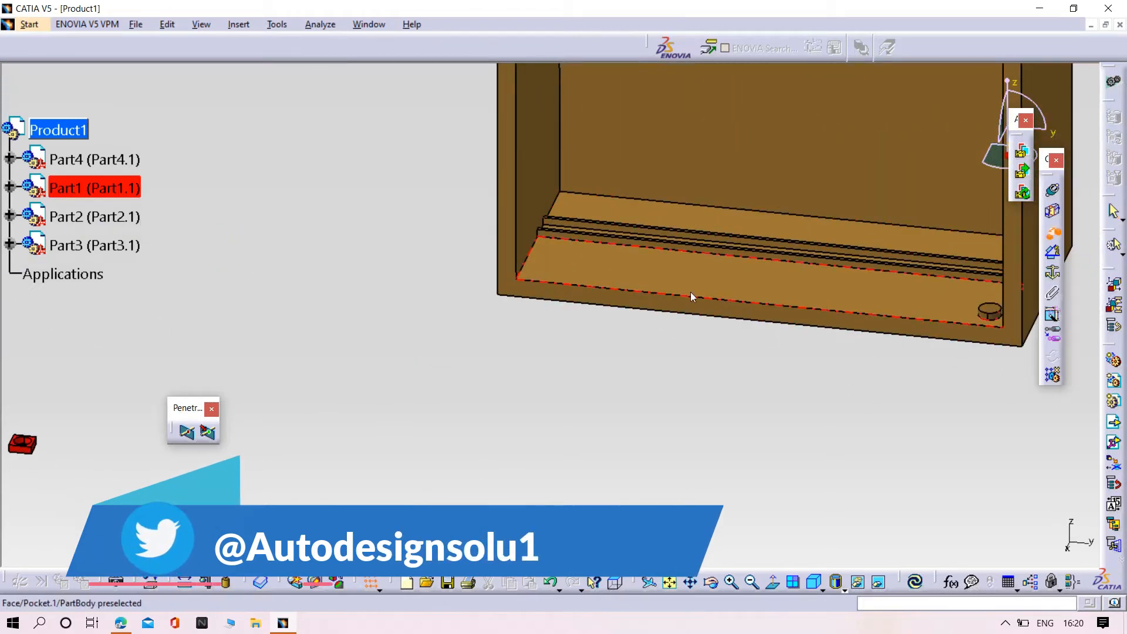
middle_drag(737, 259, 612, 361)
click(647, 299)
middle_drag(648, 298, 447, 271)
click(497, 180)
key(BackSpace)
text(0)
key(Return)
- Add a second 0 mm offset constraint between another face of the block and the lower rail, and update the assembly
middle_drag(710, 372, 498, 135)
middle_drag(604, 423, 614, 99)
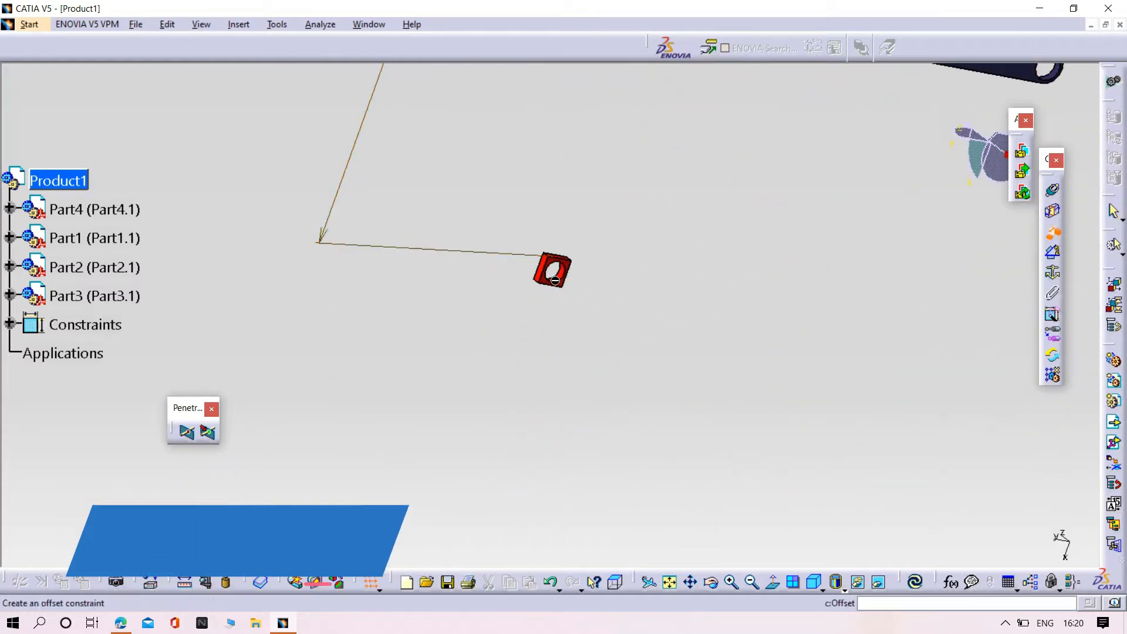
ctrl+middle_drag(576, 290, 586, 244)
ctrl+middle_drag(518, 247, 573, 337)
ctrl+middle_drag(598, 244, 409, 273)
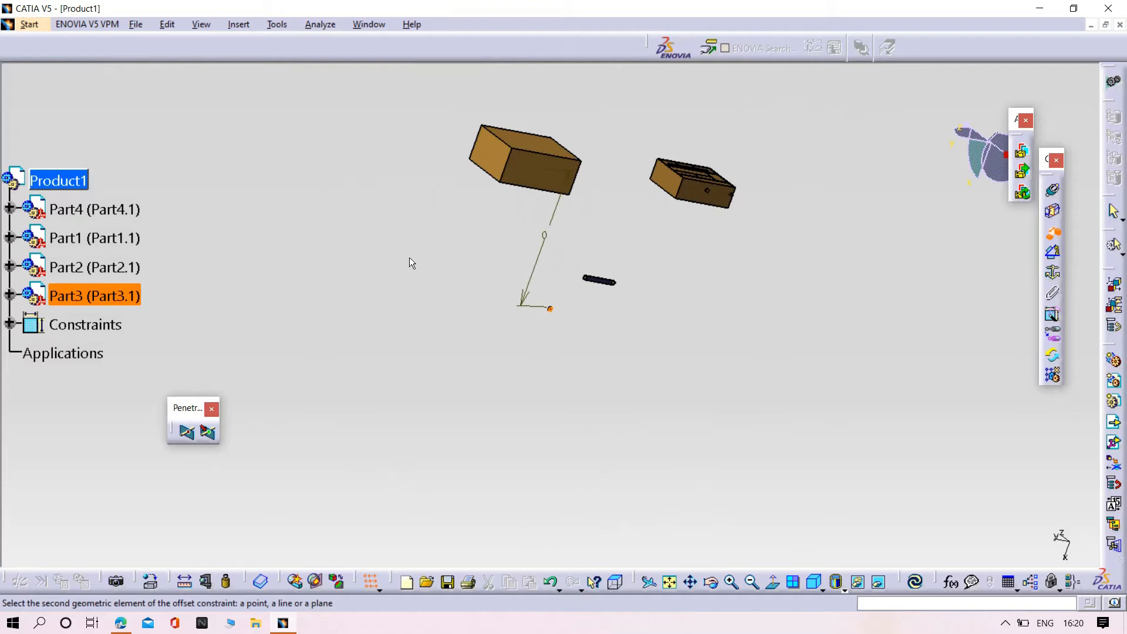
middle_drag(455, 245, 551, 322)
double_click(584, 320)
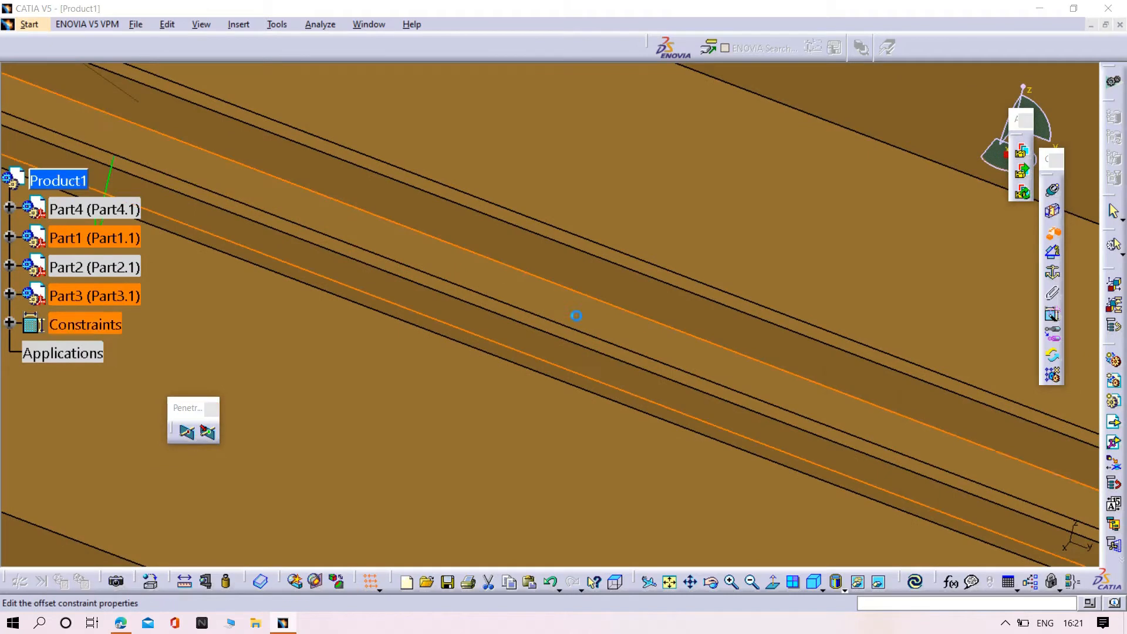
text(0)
key(Return)
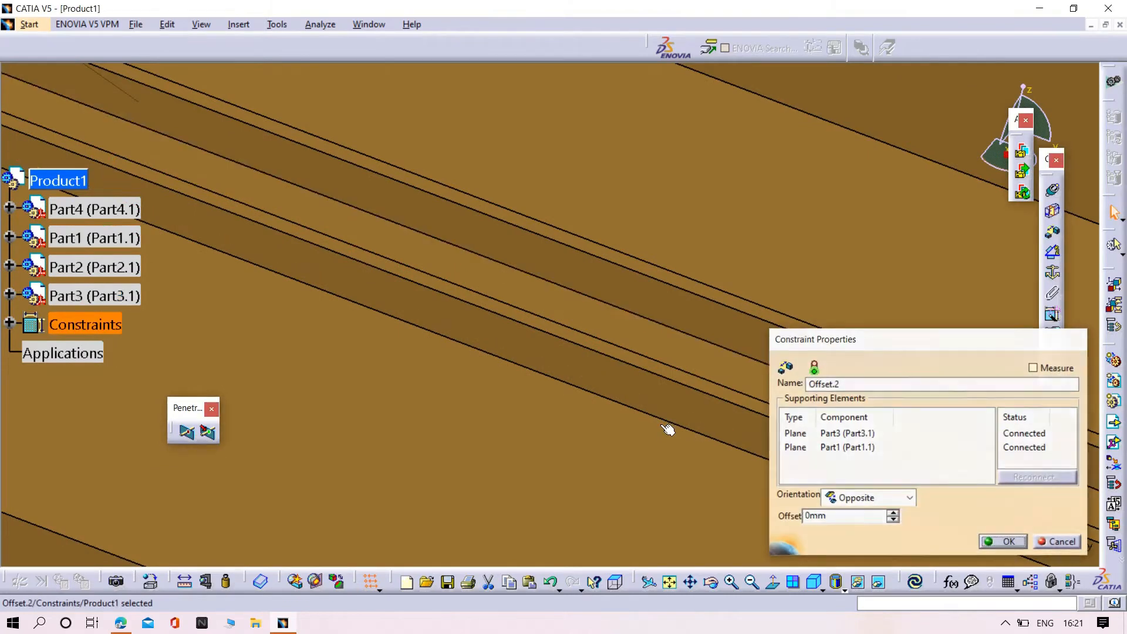
click(915, 582)
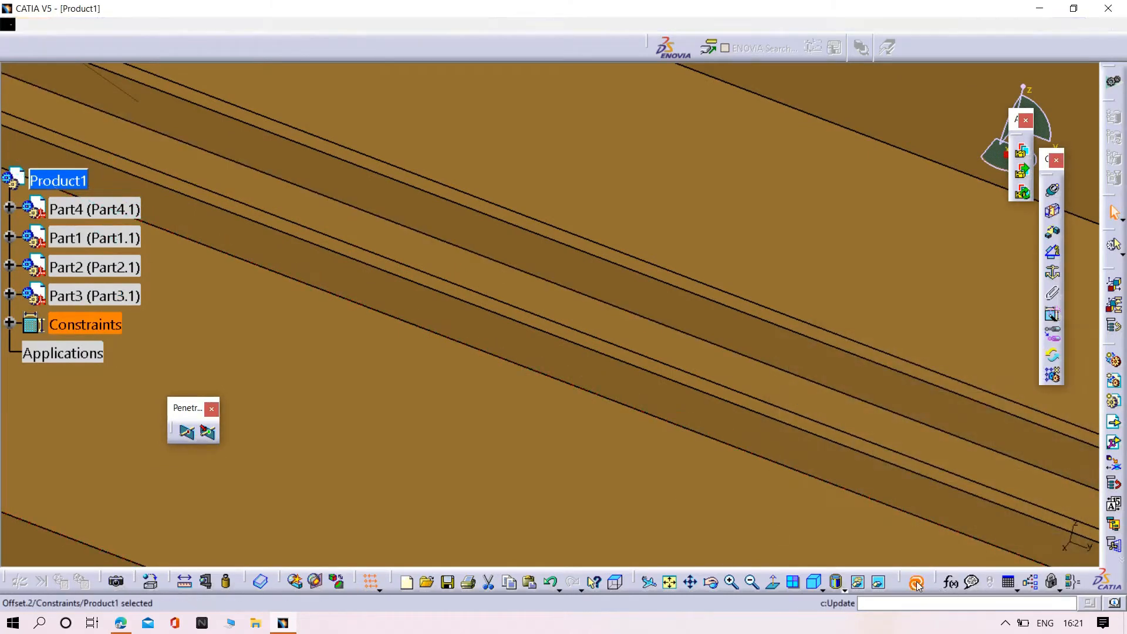
- Move the constrained red block along the Y axis into the lower rail of the empty cabinet
middle_drag(426, 350, 514, 489)
middle_drag(401, 315, 378, 205)
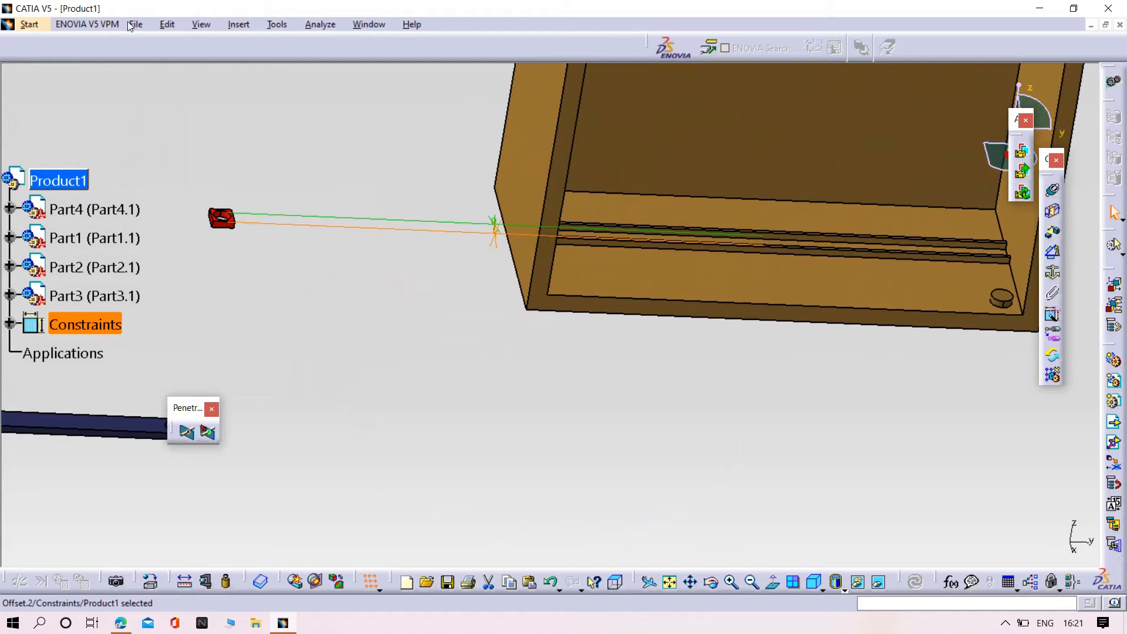
click(174, 27)
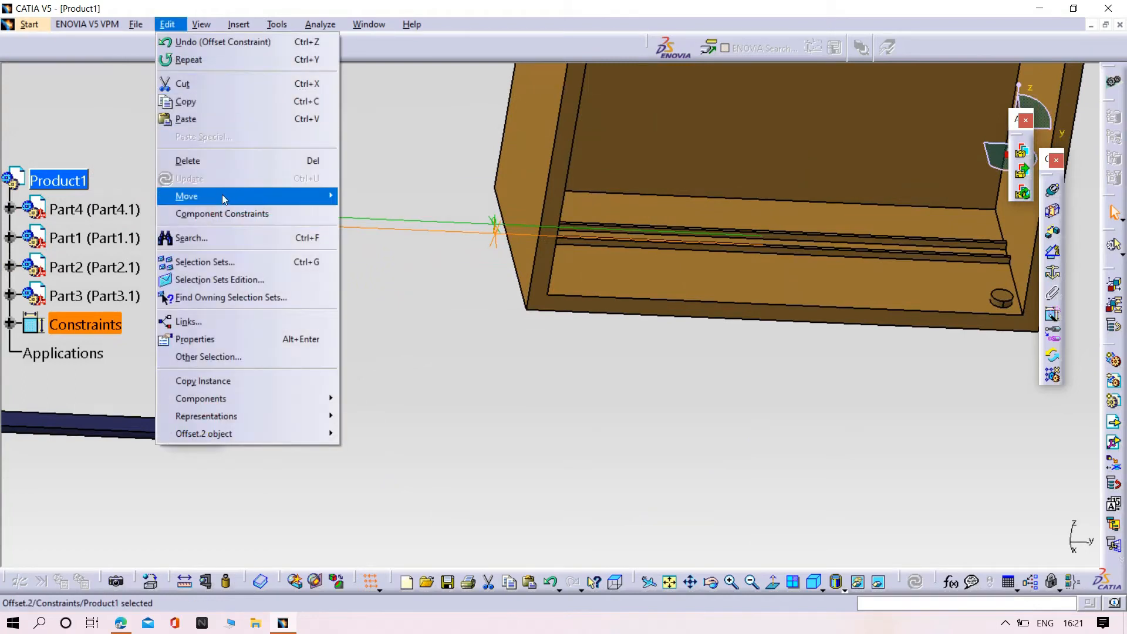
click(376, 197)
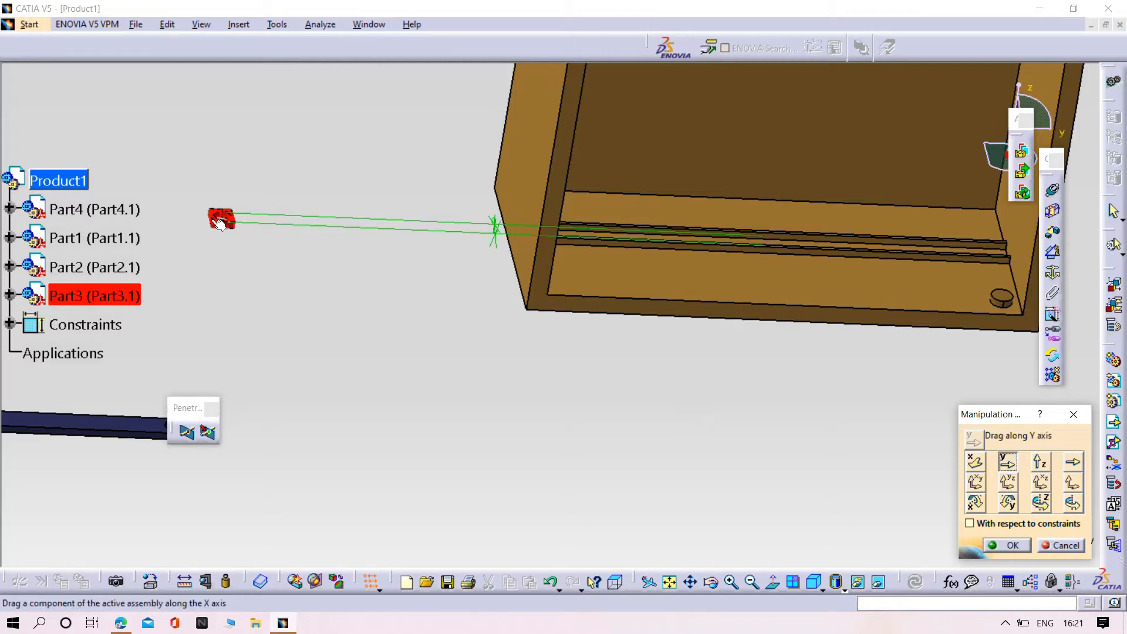
click(1010, 545)
middle_drag(726, 380, 780, 503)
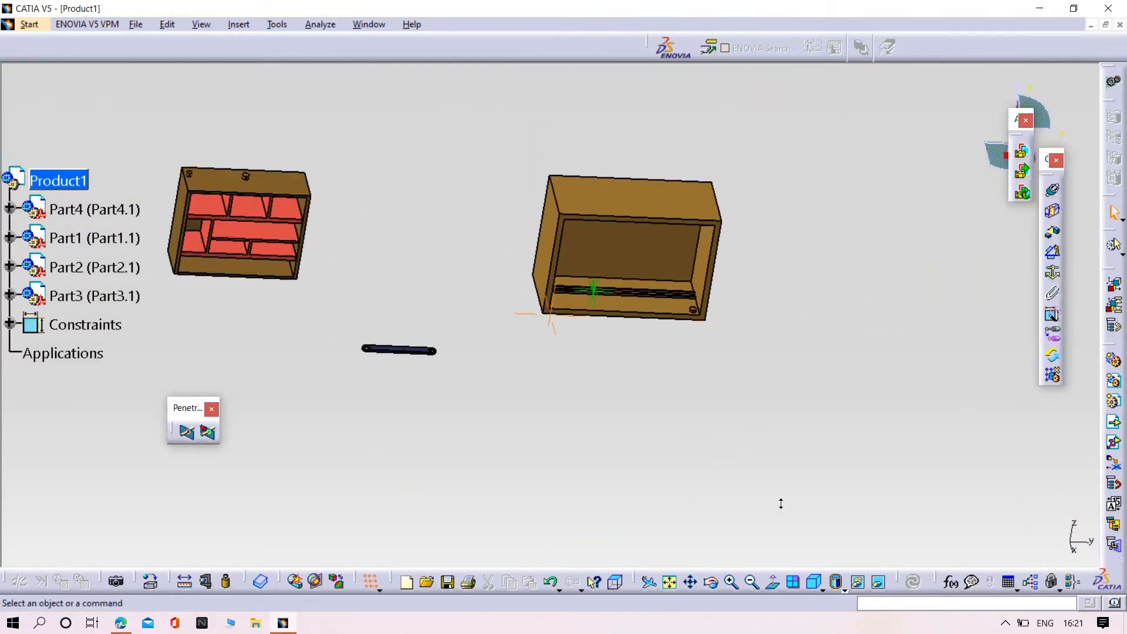
- Insert a second instance of Part3 into Product1 as an existing component
right_click(55, 183)
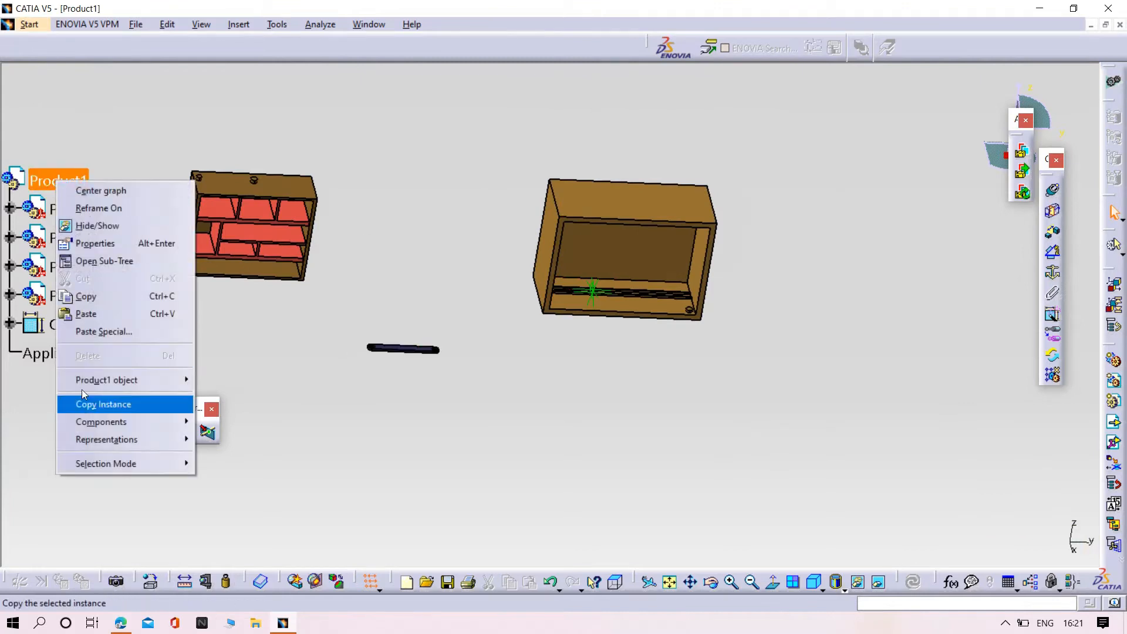
mouse_move(94, 427)
click(252, 490)
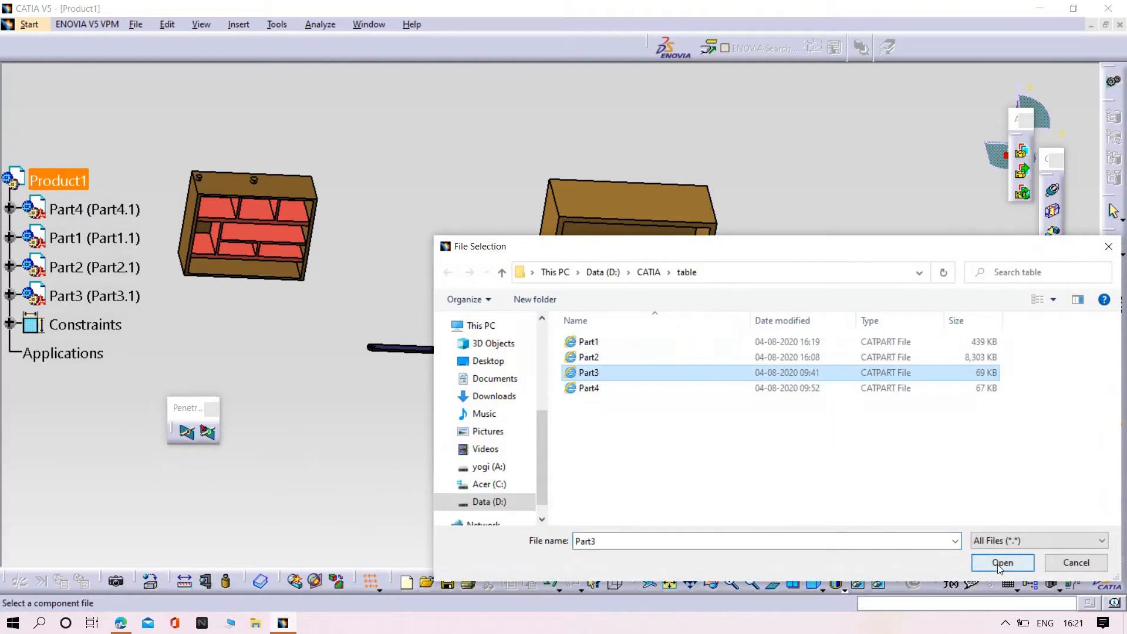
click(1001, 563)
- Constrain the second block to the upper rail of the empty cabinet with an offset constraint
middle_drag(633, 449, 353, 351)
middle_drag(818, 342, 907, 267)
middle_drag(910, 271, 651, 354)
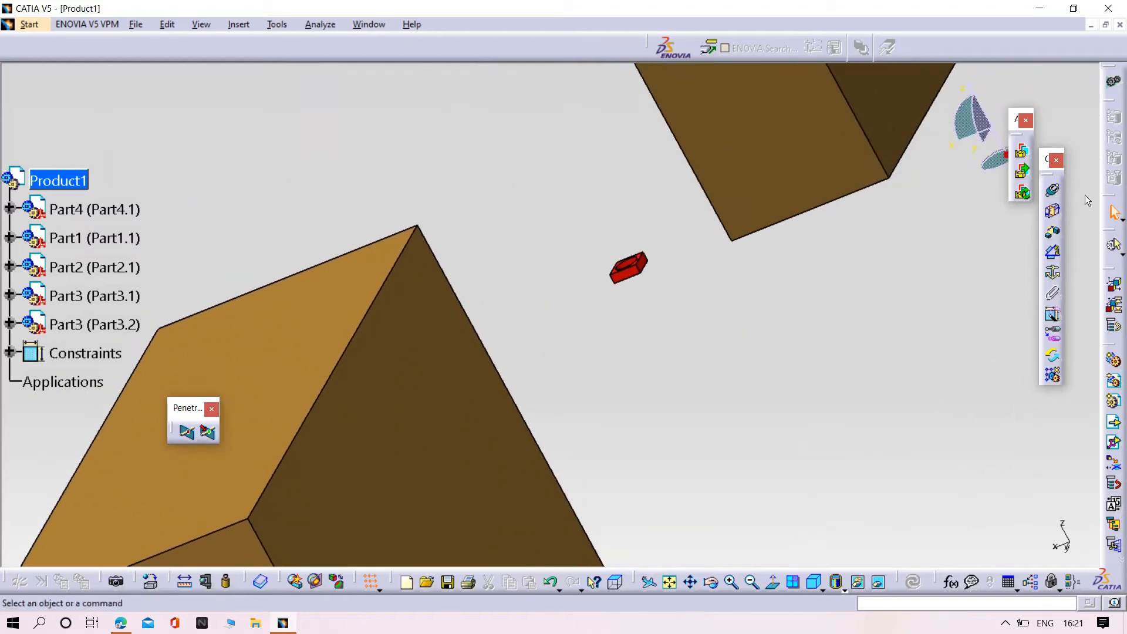
click(649, 271)
middle_drag(593, 311, 503, 294)
click(504, 295)
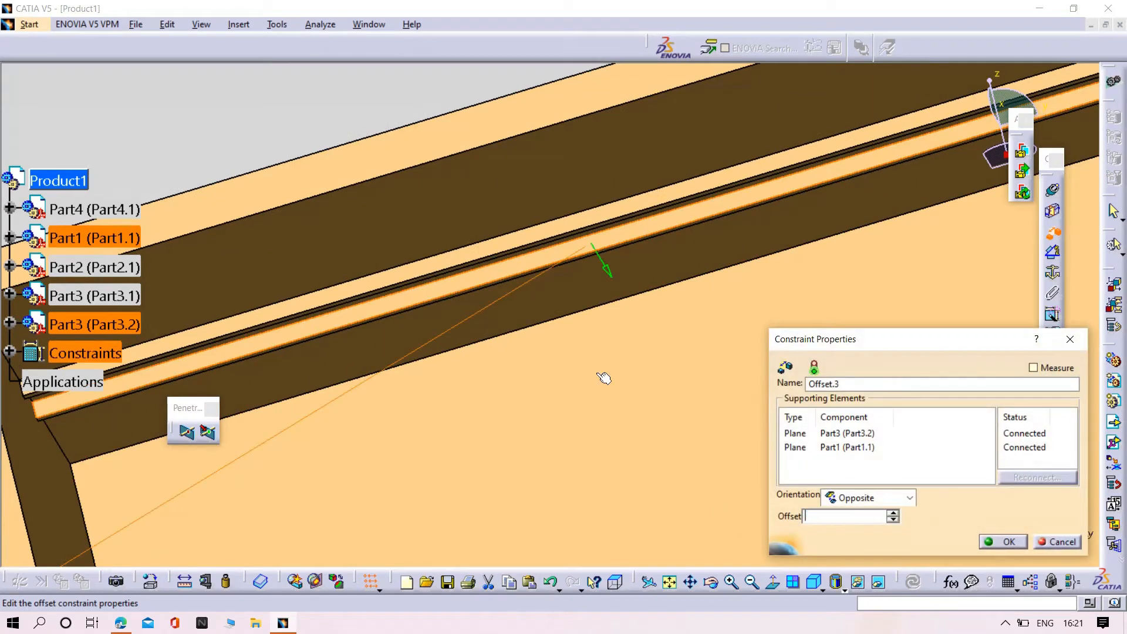
key(Return)
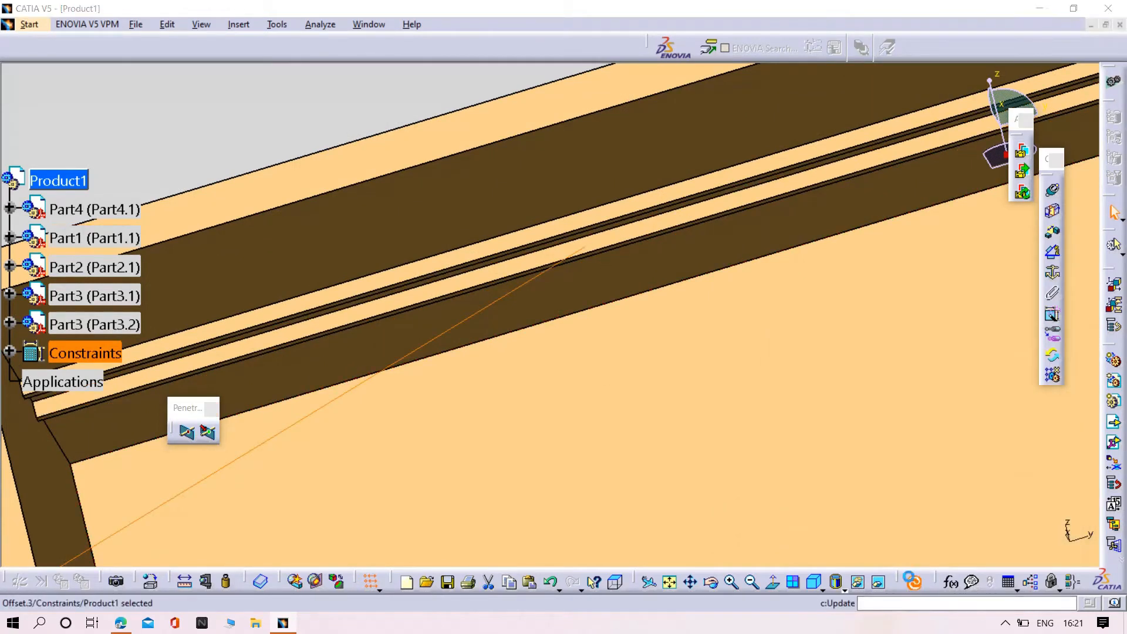
- Add a 0 mm offset constraint between the second block and the face between the upper rails, and update the assembly
middle_drag(579, 357, 531, 353)
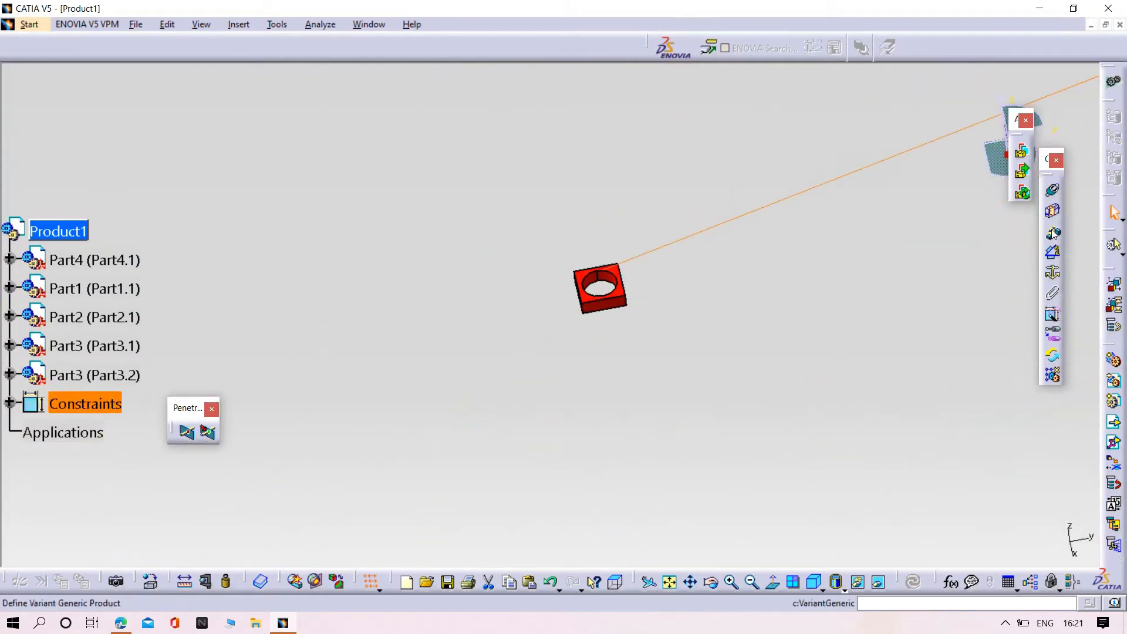
middle_drag(737, 335, 710, 259)
middle_drag(839, 264, 781, 264)
middle_drag(979, 530, 533, 359)
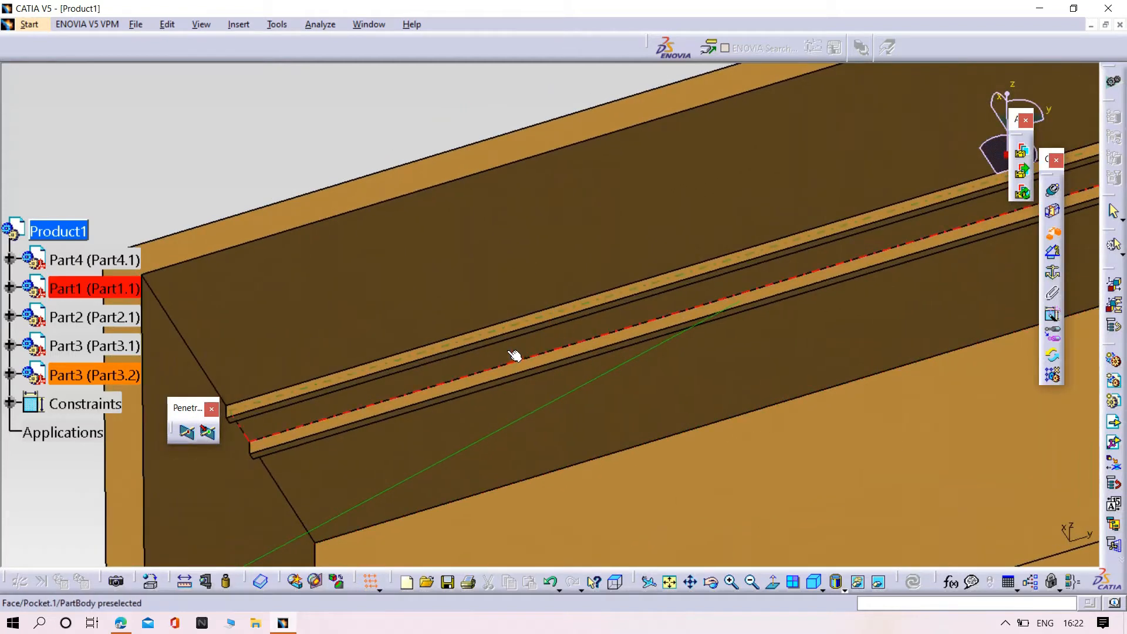
click(514, 356)
text(0)
key(Return)
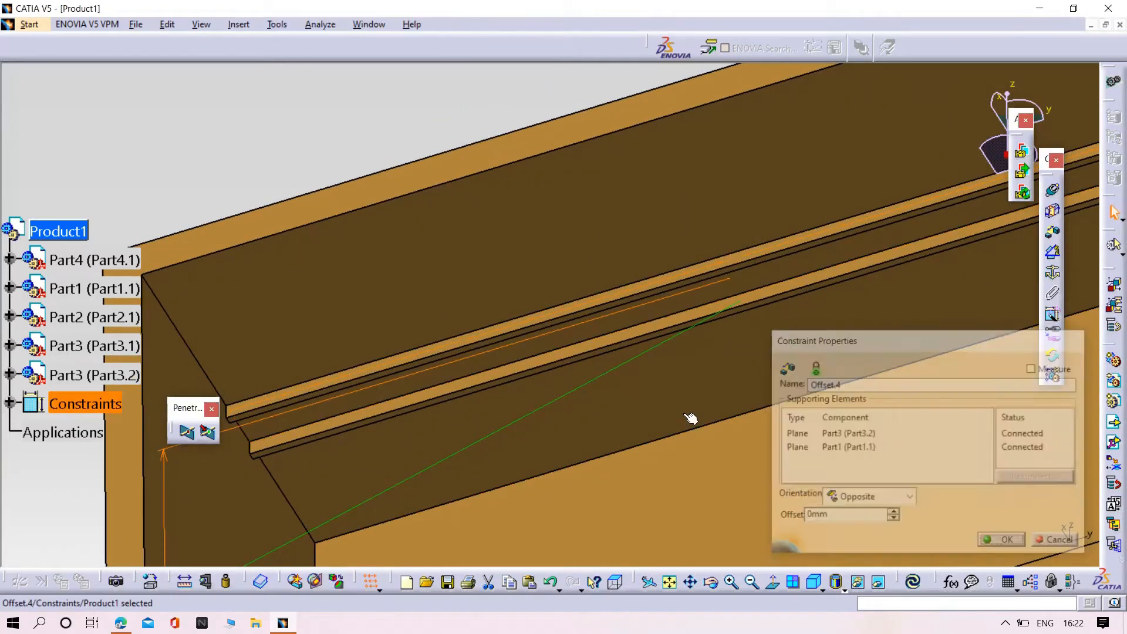
click(913, 582)
- Move the second block along the Y axis into the upper rail, near its end at the cabinet's side wall
middle_drag(503, 359, 446, 341)
click(169, 27)
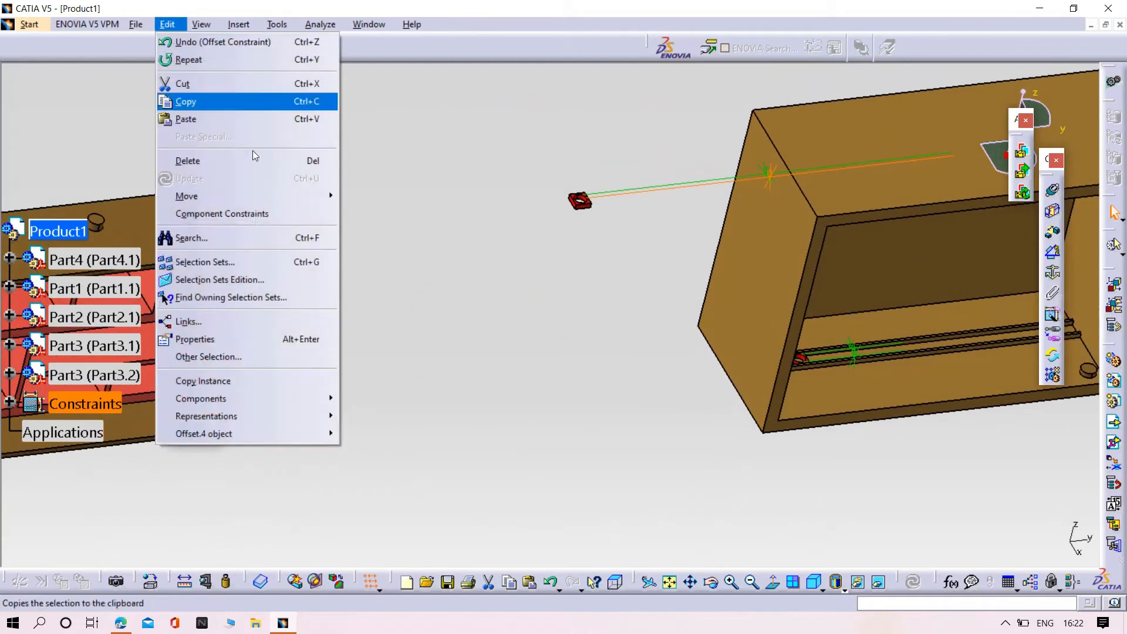
mouse_move(255, 199)
click(388, 196)
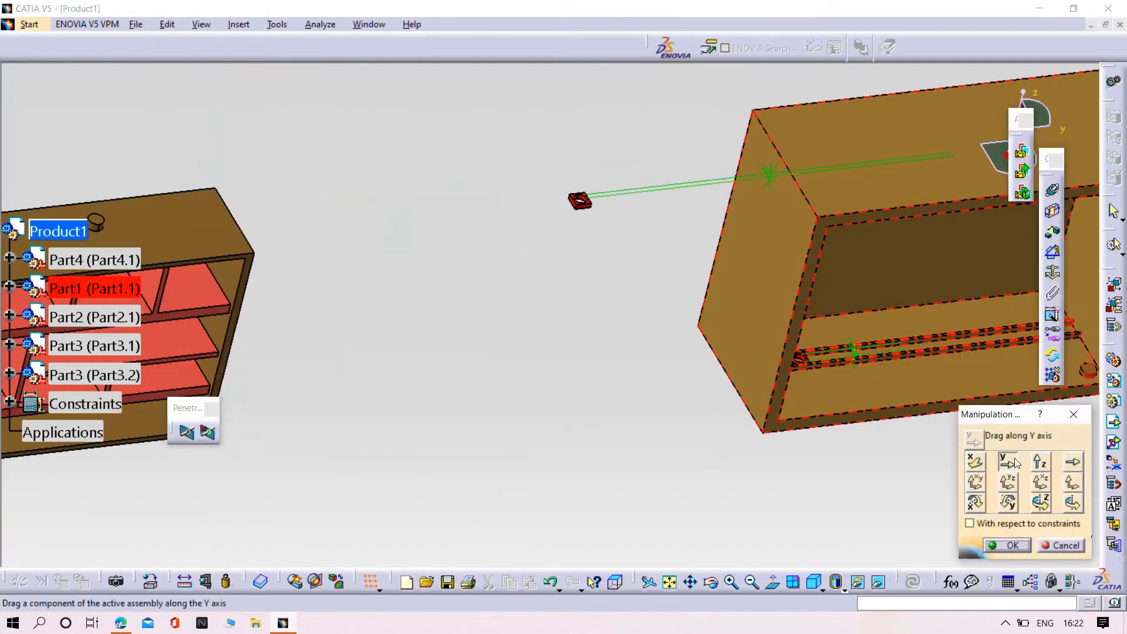
drag(590, 210, 777, 225)
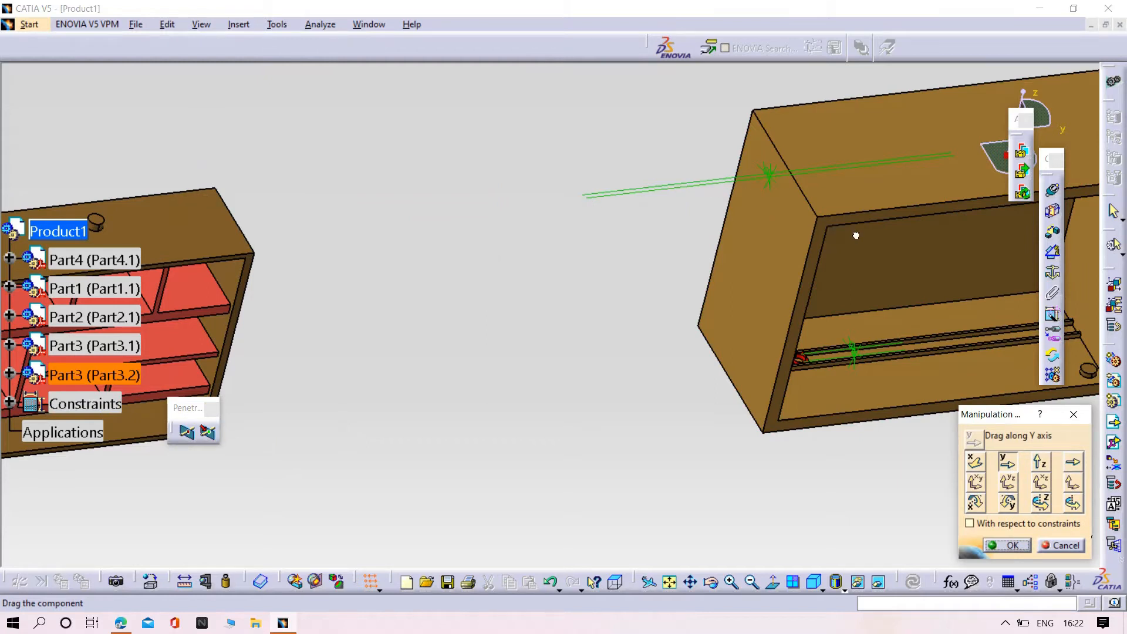
middle_drag(948, 344, 530, 415)
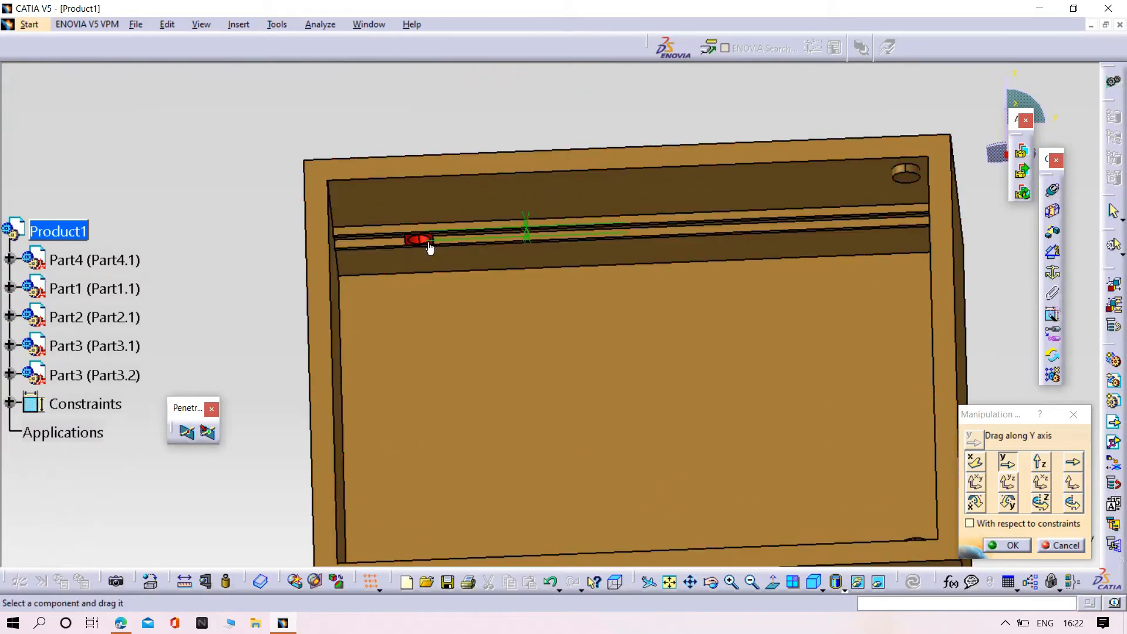
drag(418, 247, 384, 245)
click(1008, 547)
- Add a coincidence constraint between the shelved cabinet's corner pin and the upper rail block's hole, and update the assembly
middle_drag(554, 354, 546, 499)
middle_drag(512, 217, 388, 314)
middle_drag(406, 425, 564, 325)
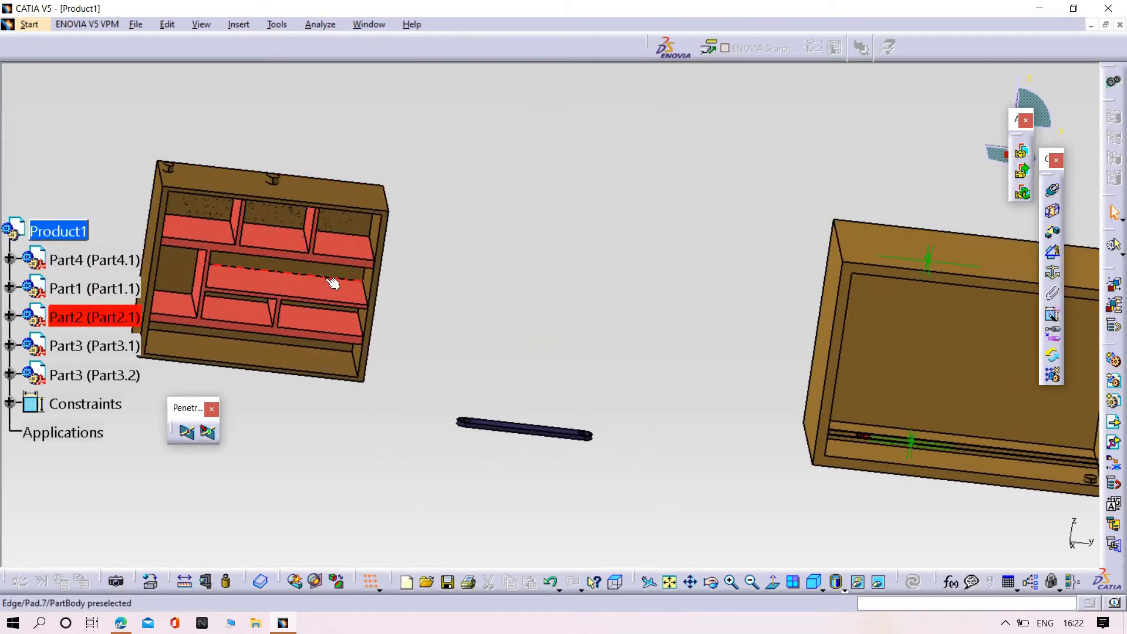
middle_drag(860, 332, 759, 314)
middle_drag(200, 333, 697, 276)
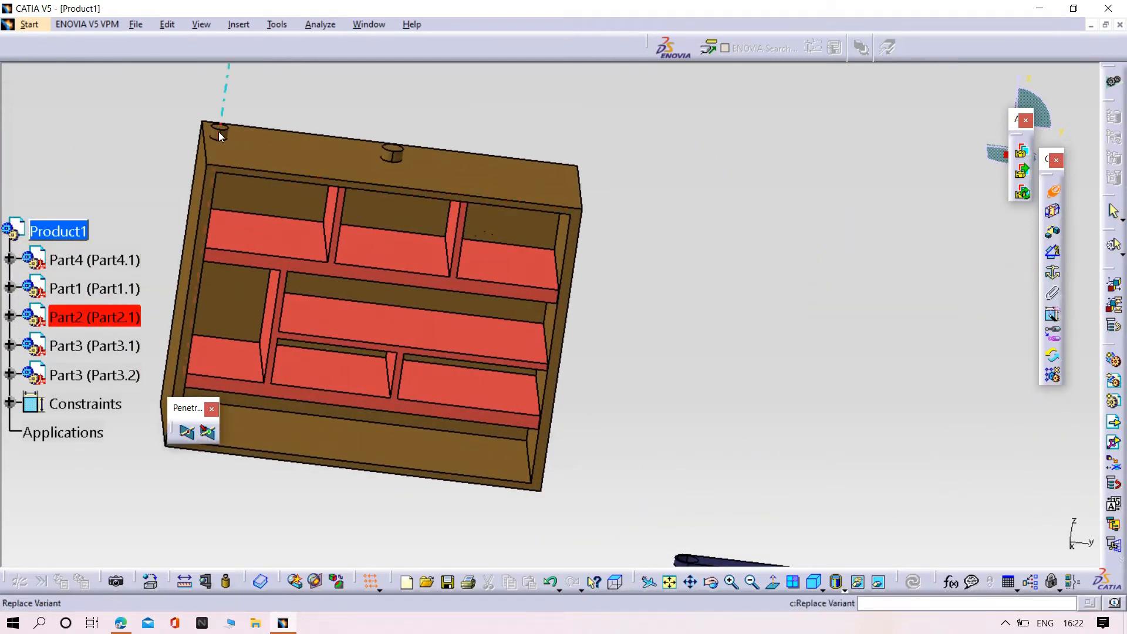
middle_drag(836, 301, 718, 273)
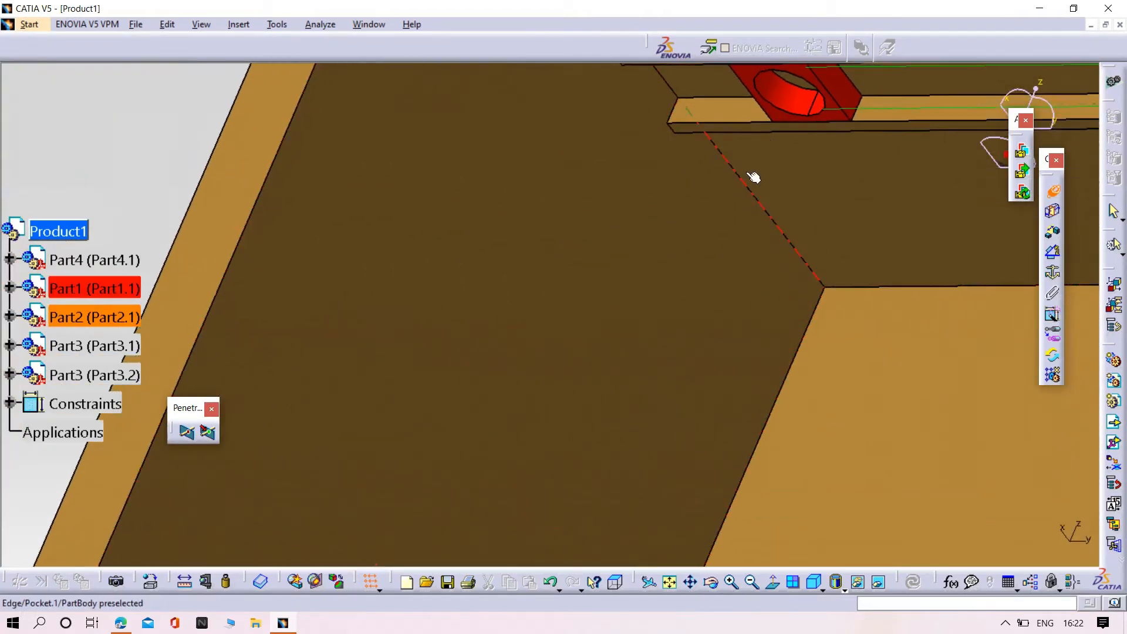
click(796, 100)
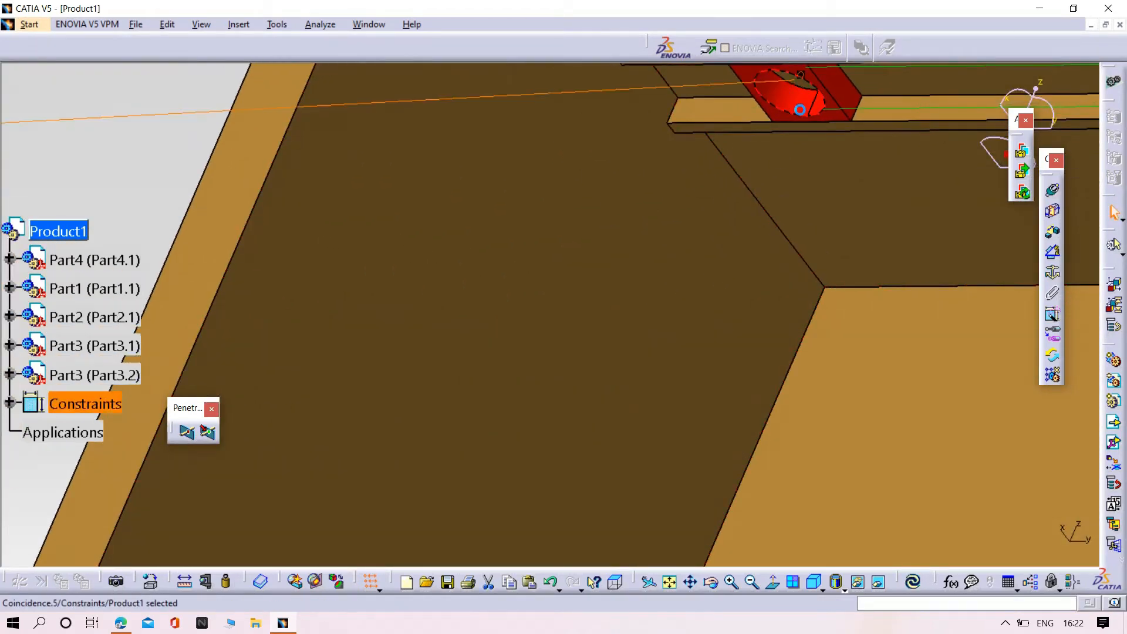
click(913, 581)
- Hide the empty cabinet (Part1) that encloses the shelved cabinet
middle_drag(559, 238, 444, 518)
middle_drag(430, 468, 466, 181)
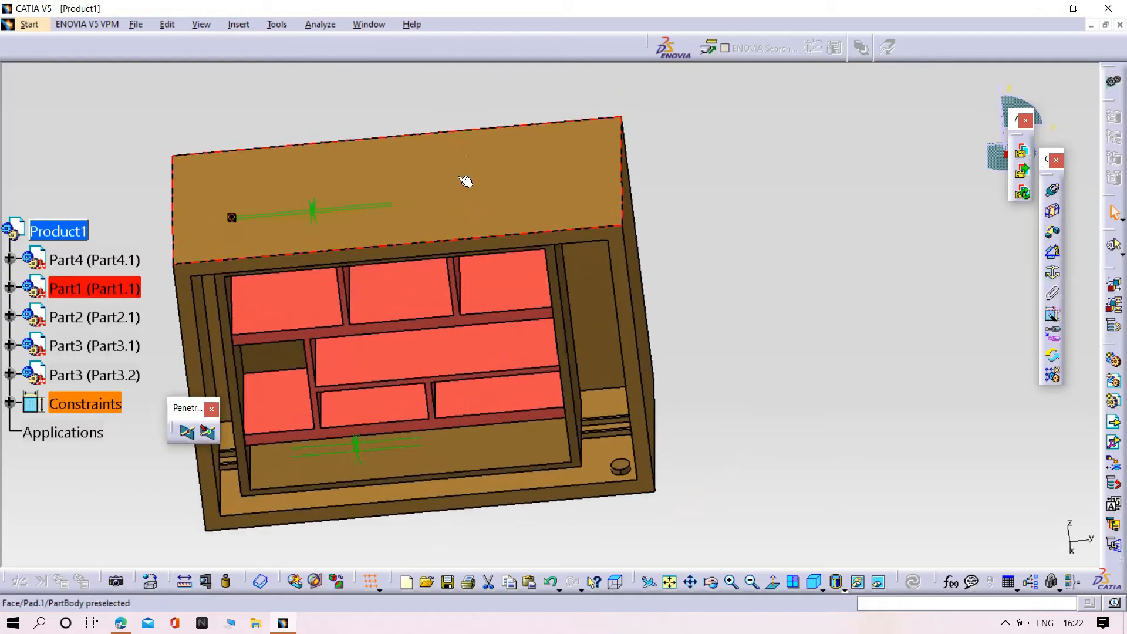
right_click(459, 176)
click(510, 242)
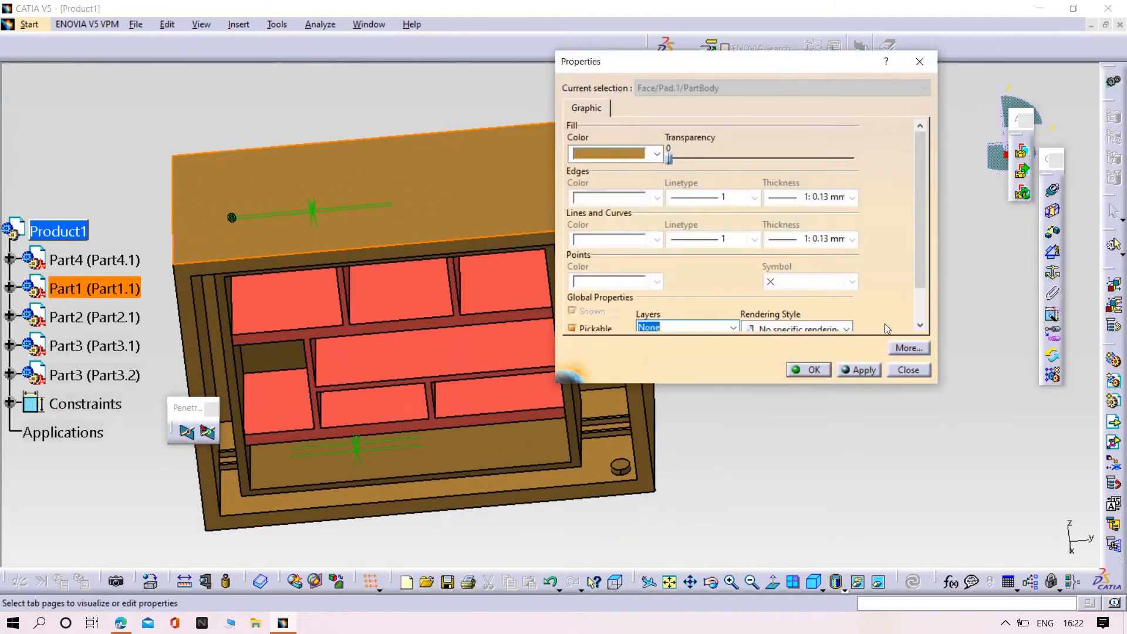
click(908, 370)
right_click(455, 199)
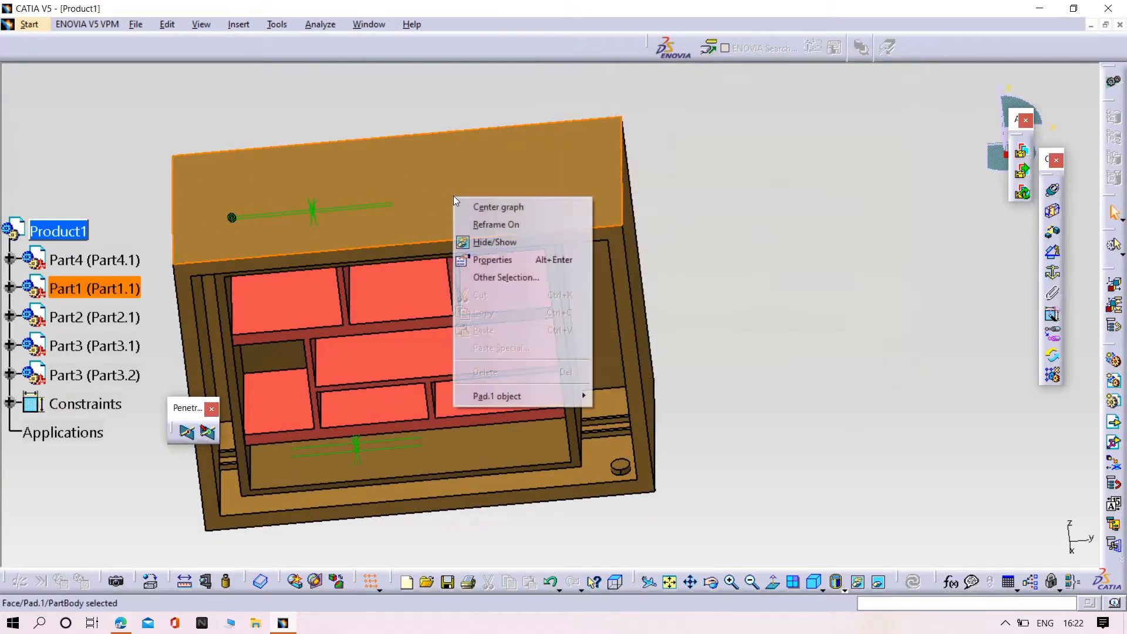
click(509, 242)
- Add a coincidence constraint between the shelved cabinet's opposite corner pin and the other block's hole, and update the assembly
middle_drag(438, 516, 587, 294)
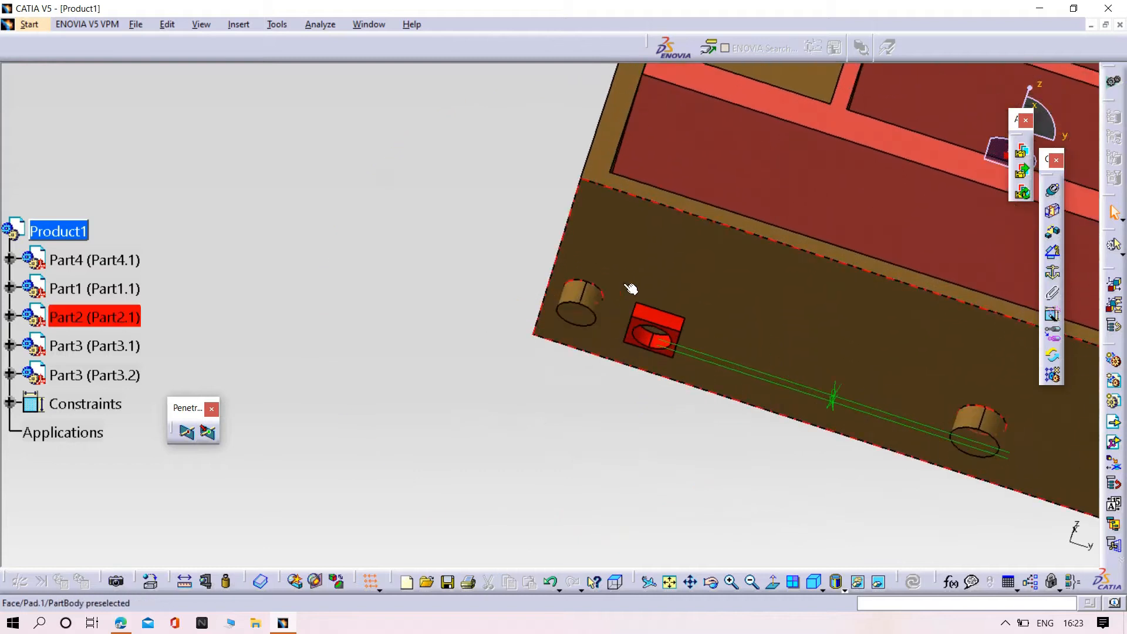
click(1053, 192)
click(652, 342)
click(650, 342)
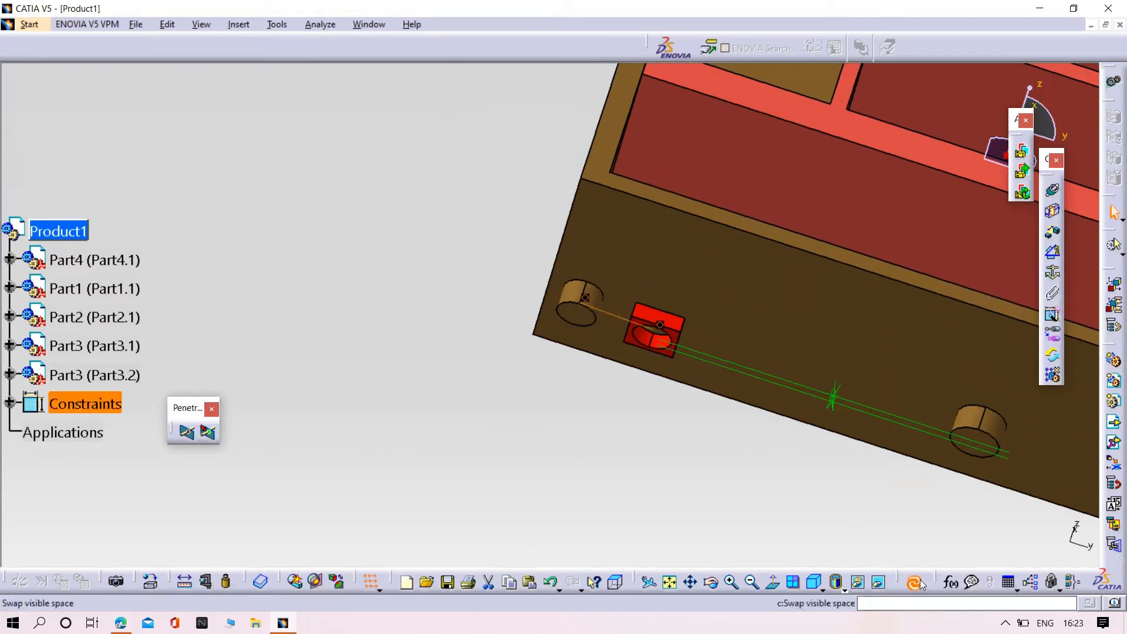
click(919, 583)
- Swap to the hidden space, show the empty cabinet (Part1) again, and return to the visible space
middle_drag(680, 483, 780, 566)
click(881, 585)
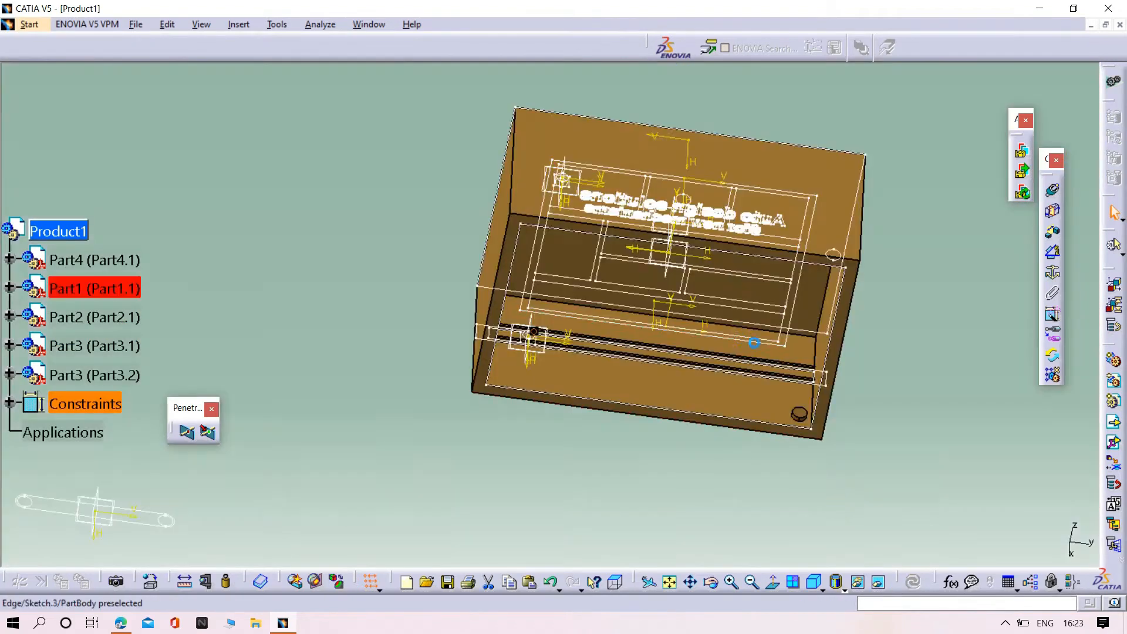
right_click(713, 397)
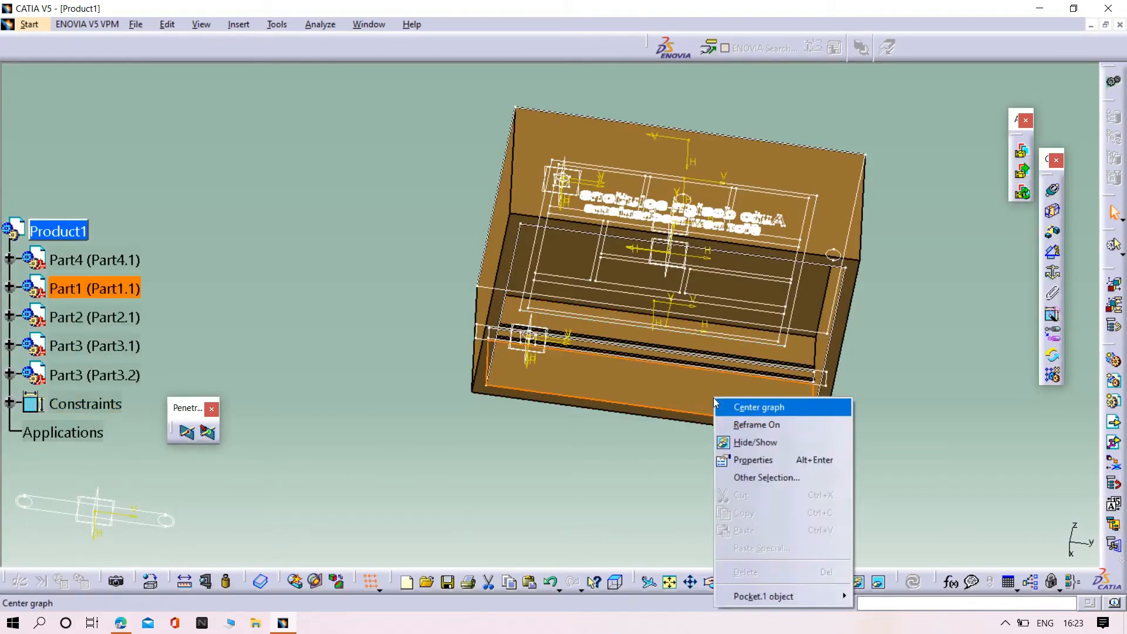
click(755, 443)
click(878, 583)
- Add a coincidence constraint between the link's end hole and the pin in the empty cabinet's corner, and update the assembly
middle_drag(778, 521, 371, 502)
middle_drag(244, 556, 307, 456)
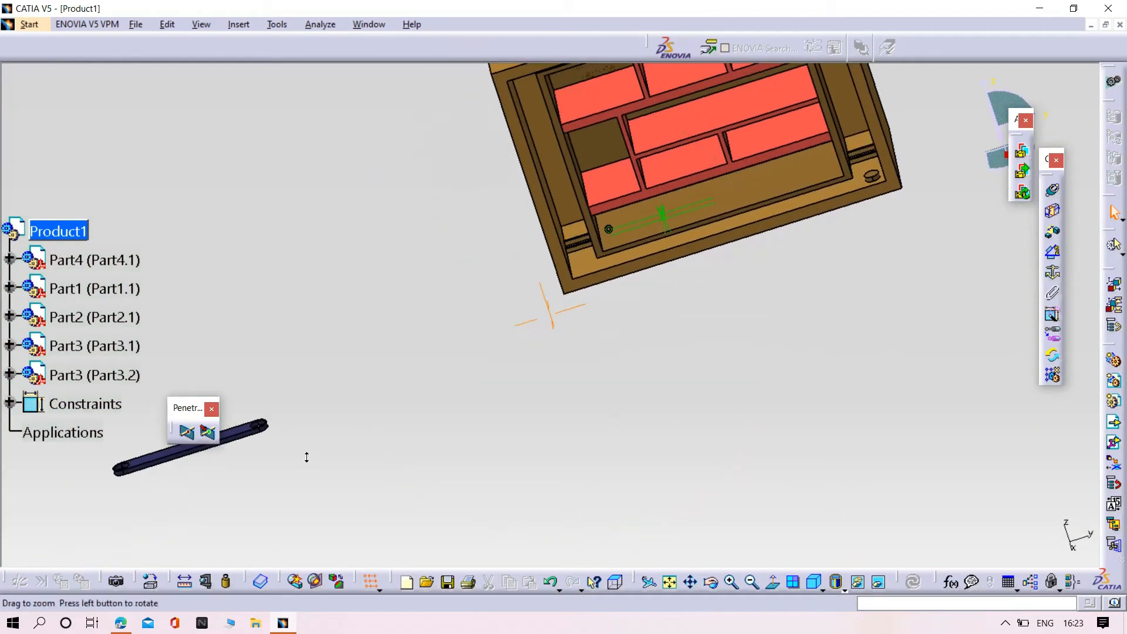
middle_drag(642, 406, 841, 279)
click(1053, 189)
middle_drag(378, 408, 499, 288)
middle_drag(335, 289, 626, 299)
click(650, 294)
middle_drag(742, 318, 325, 506)
middle_drag(829, 374, 35, 584)
middle_drag(672, 451, 187, 631)
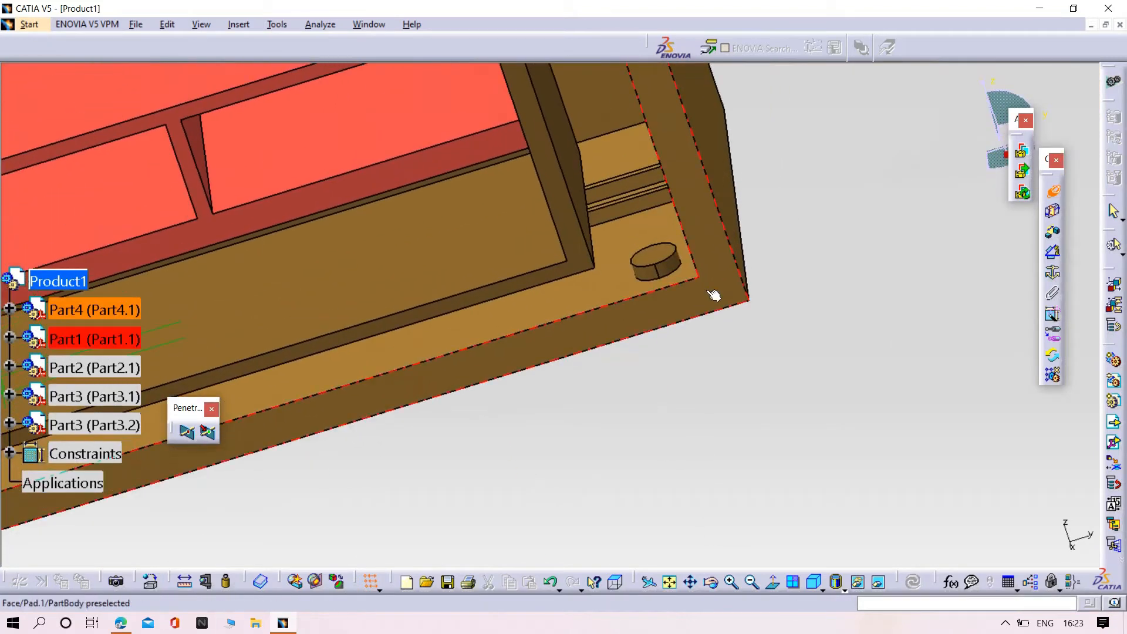
click(667, 276)
click(920, 583)
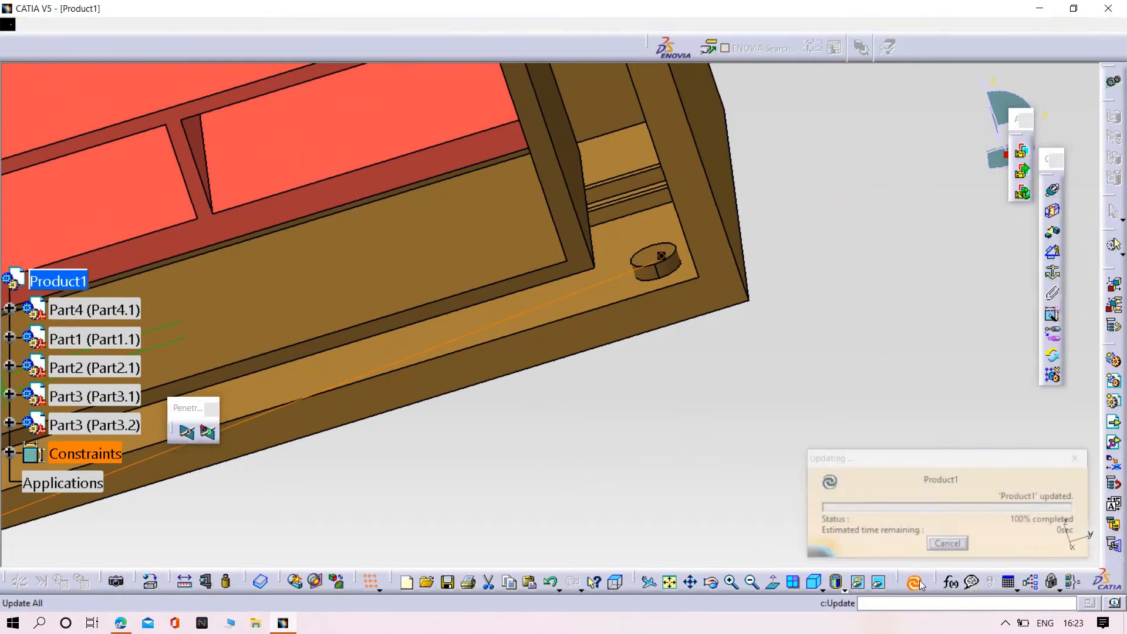
- Add a 0 mm offset constraint between the link's flat face and the end face of the empty cabinet's pin, and update the assembly
middle_drag(671, 360, 624, 571)
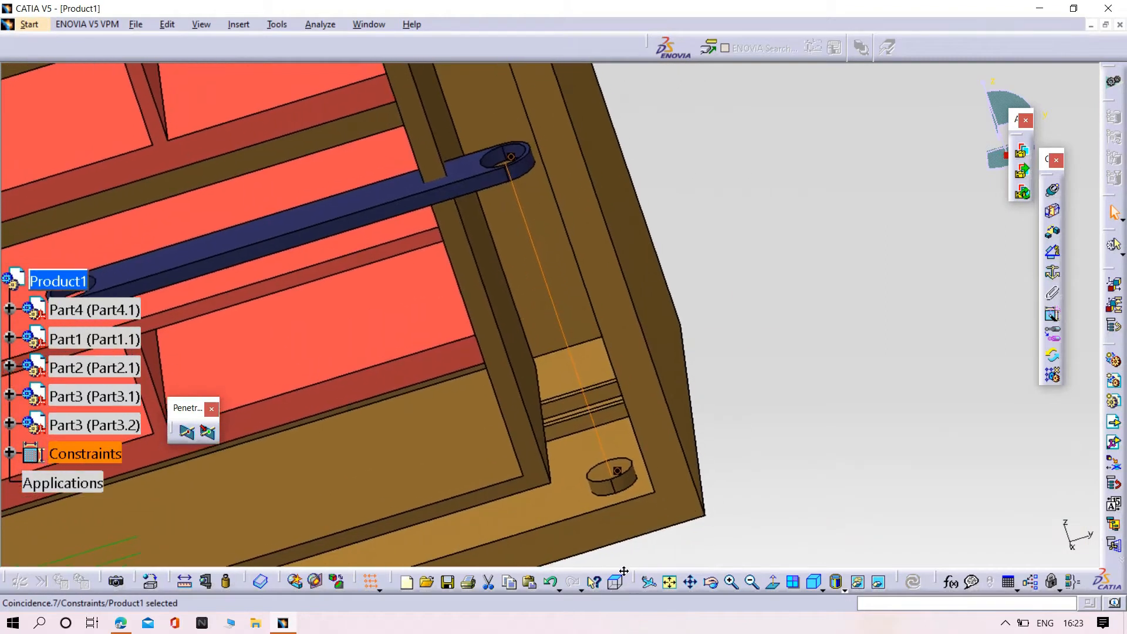
click(1055, 235)
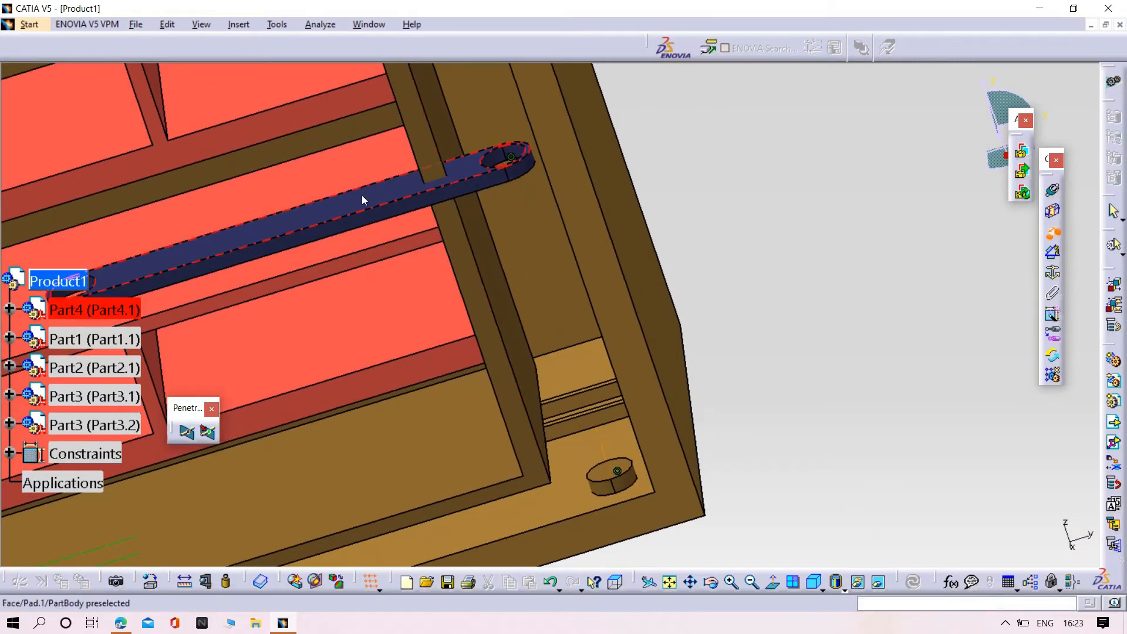
click(362, 200)
click(596, 467)
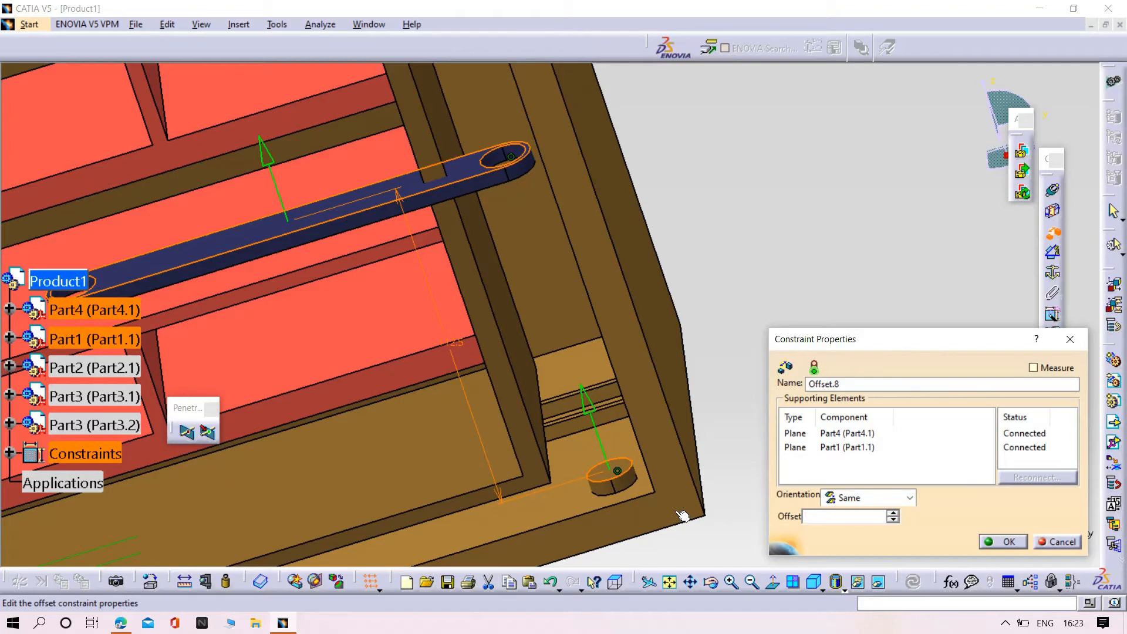
key(Num_Lock)
text(0)
key(Return)
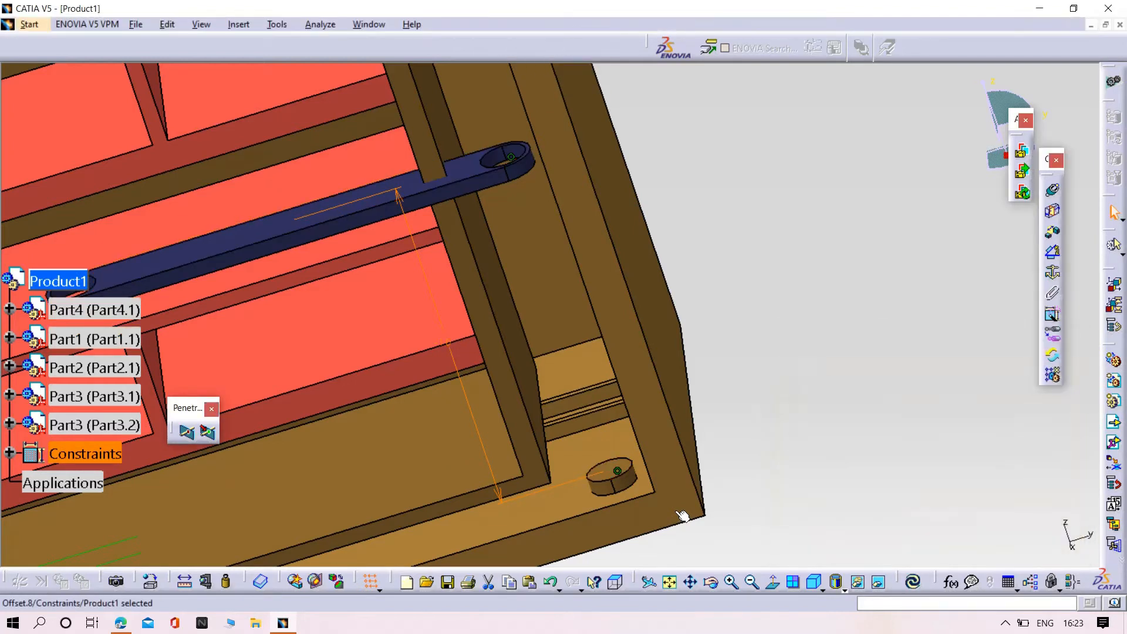
click(914, 581)
- Hide the empty cabinet (Part1) to expose the link and the shelved cabinet's pins
middle_drag(567, 372, 764, 245)
middle_drag(697, 318, 707, 205)
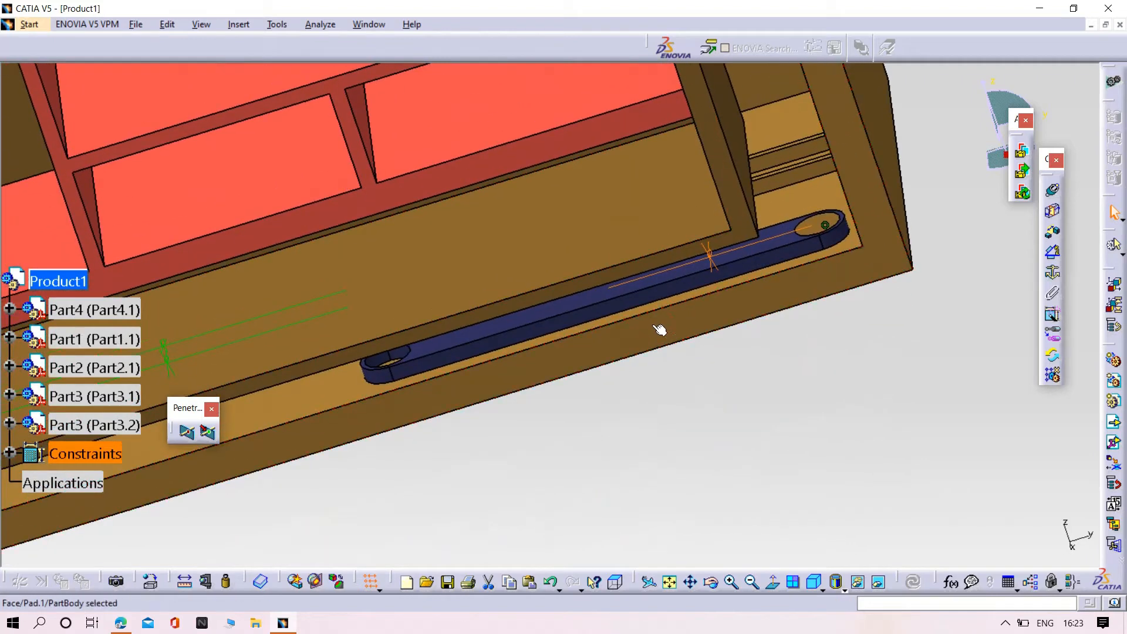
right_click(654, 327)
click(683, 374)
- Try to make the link's free-end hole coincident with the shelved cabinet's middle pin and update the assembly
middle_drag(583, 422, 611, 324)
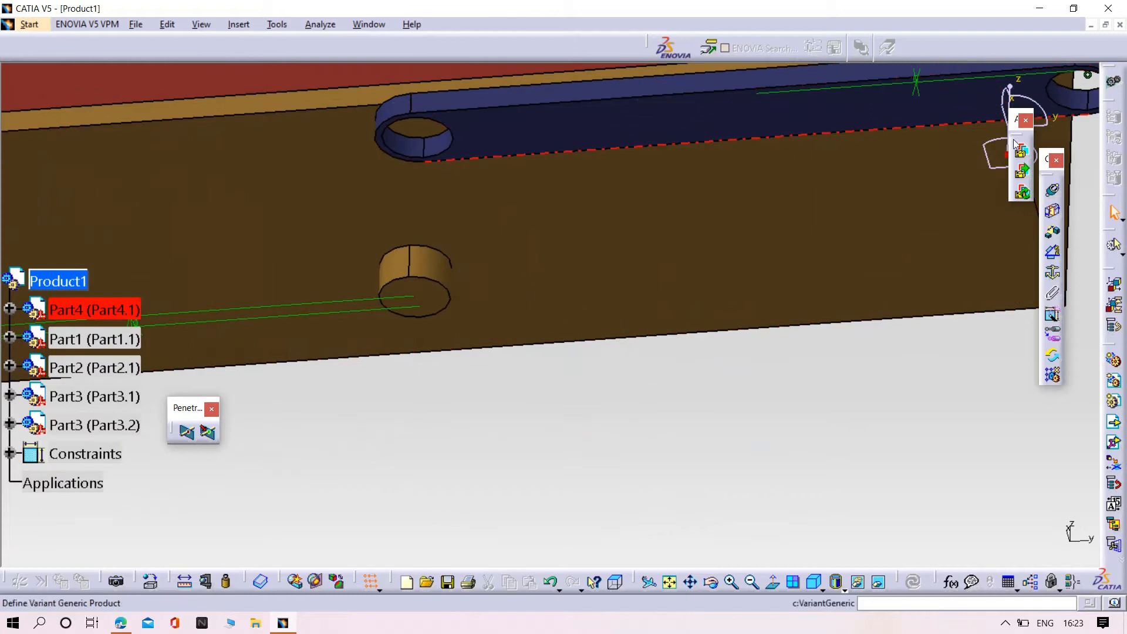
click(1054, 192)
click(402, 141)
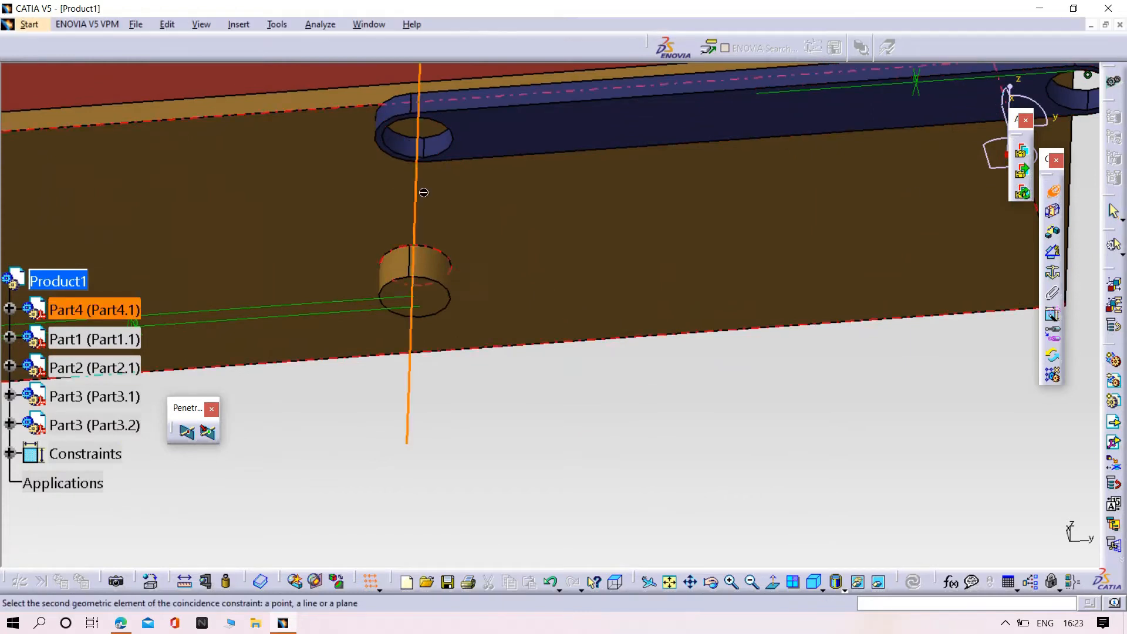
click(438, 274)
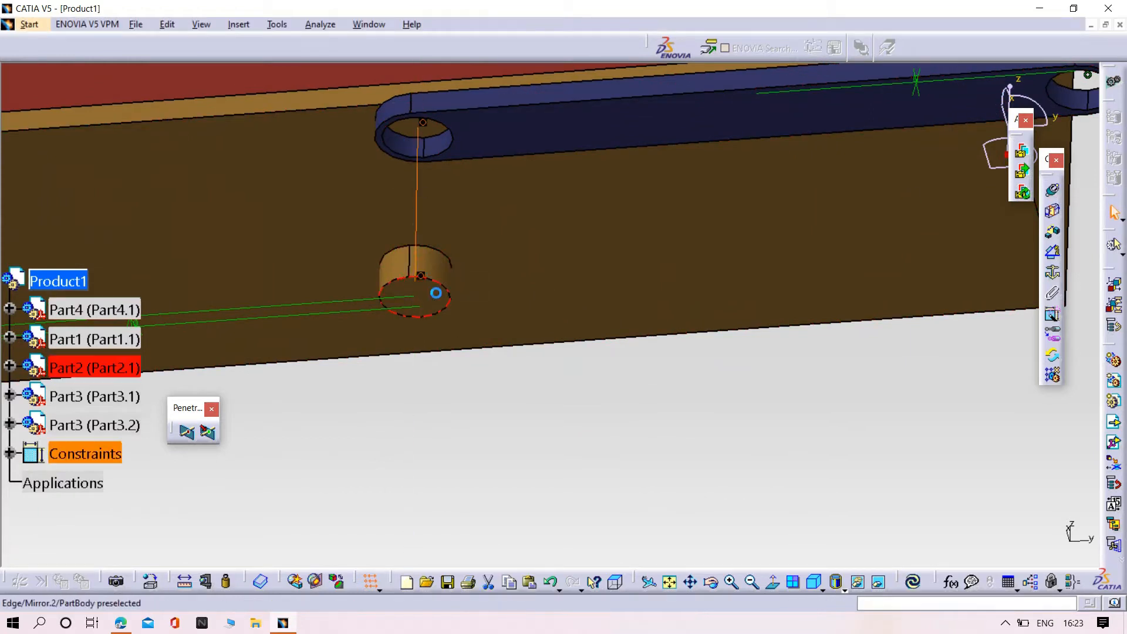
click(914, 581)
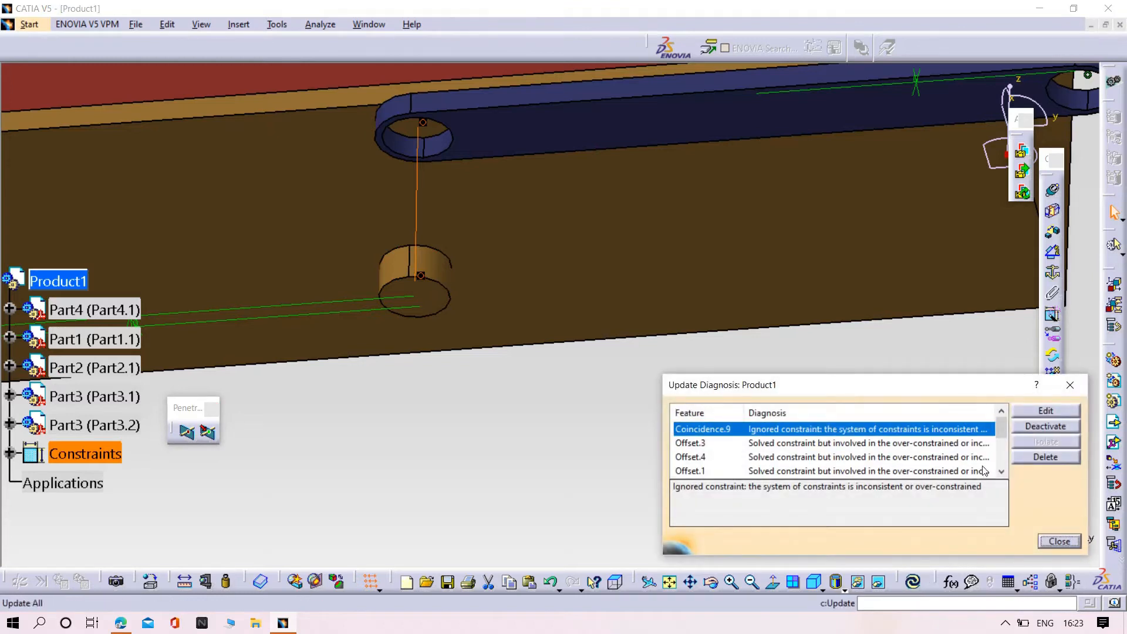
- Inspect the definition of the Coincidence.9 constraint in the expanded constraint list, and close the update diagnosis
middle_drag(614, 317, 450, 337)
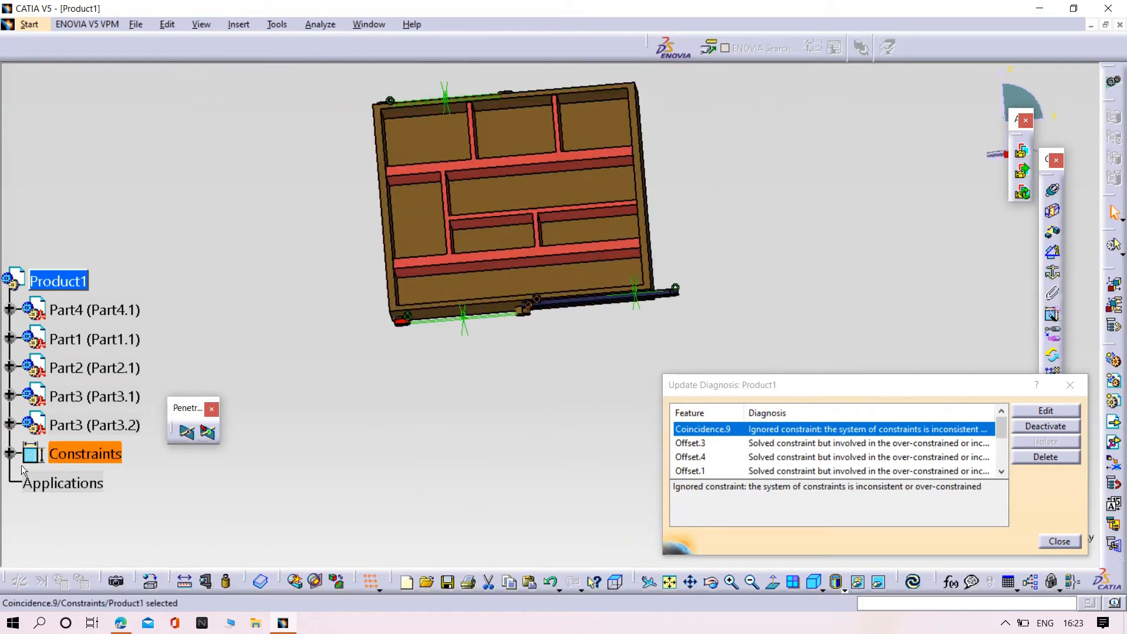
click(9, 455)
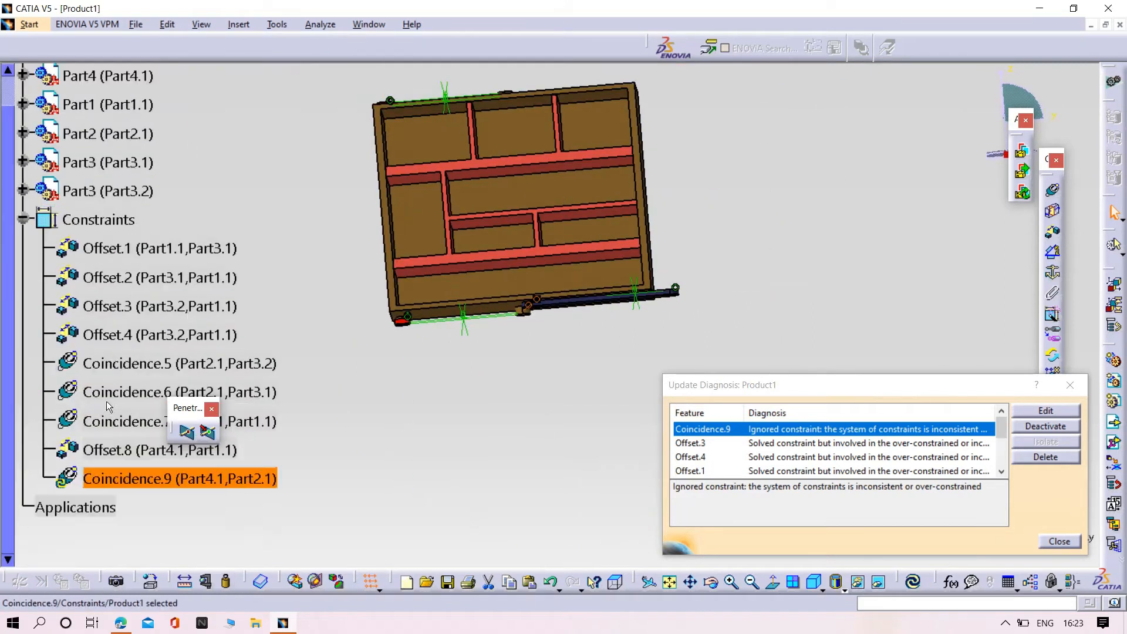
double_click(114, 480)
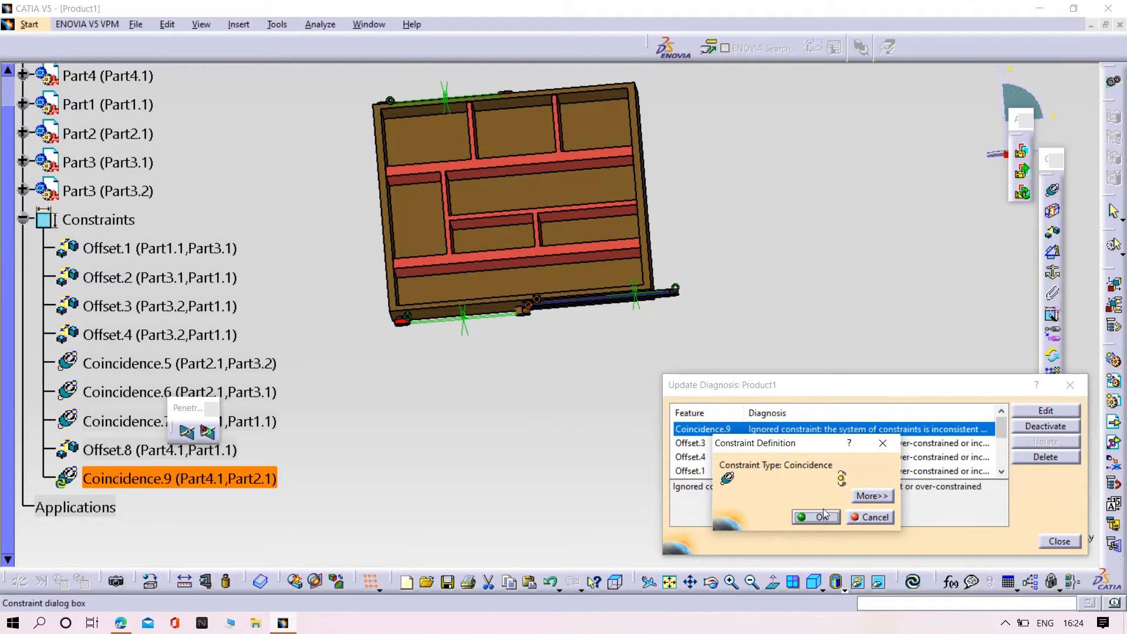
click(823, 516)
click(1059, 542)
- Delete the Coincidence.9 and Offset.8 constraints from the link
middle_drag(690, 436, 685, 434)
click(220, 478)
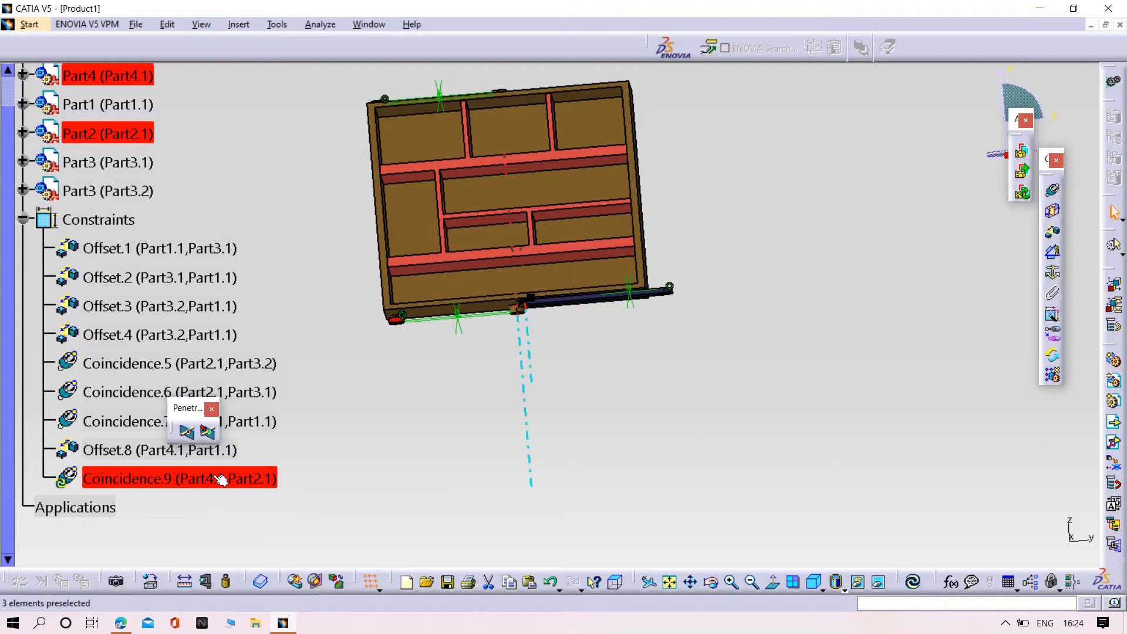
key(Delete)
click(119, 450)
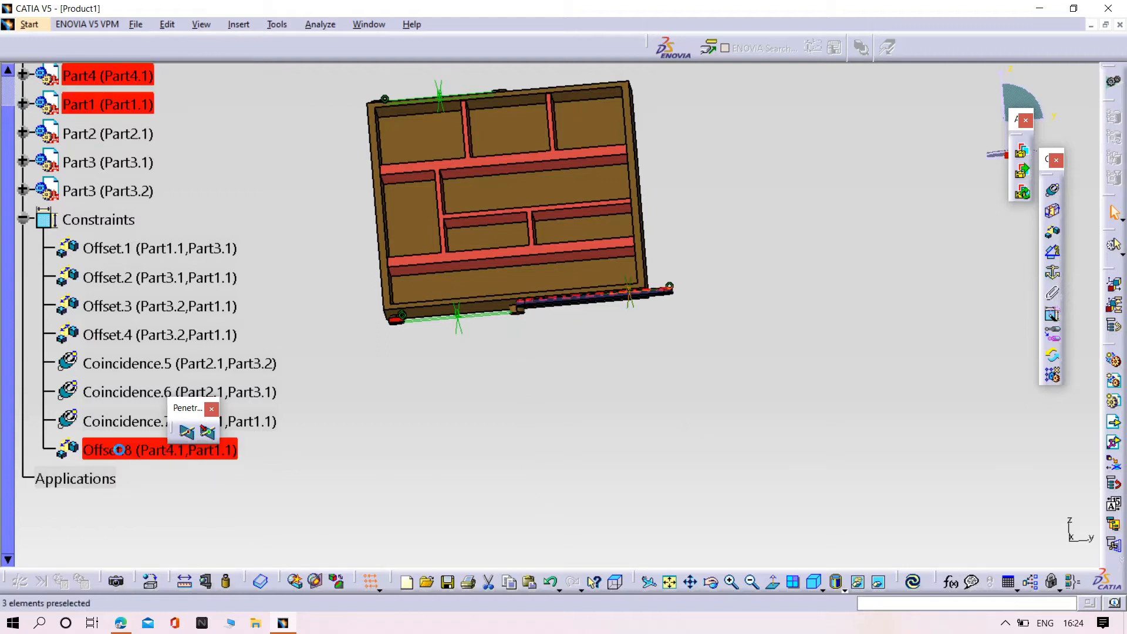
key(Delete)
- Retry the coincidence between the link's hole and the shelved cabinet's middle pin, update, and dismiss the diagnosis
middle_drag(461, 427, 521, 252)
click(1053, 192)
click(458, 218)
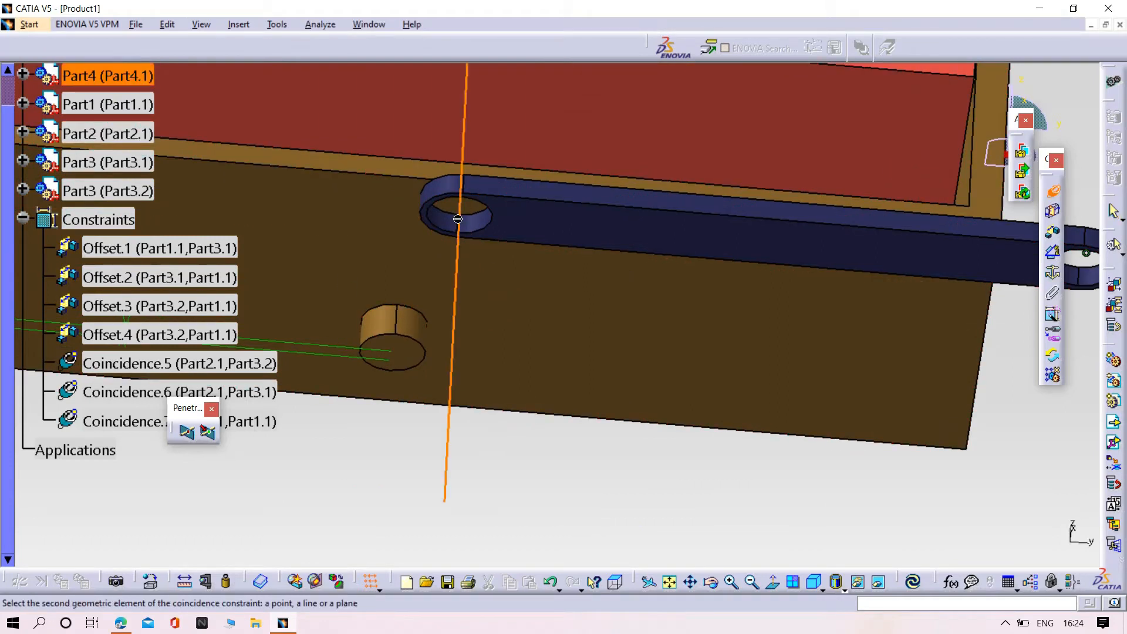
click(397, 326)
click(914, 582)
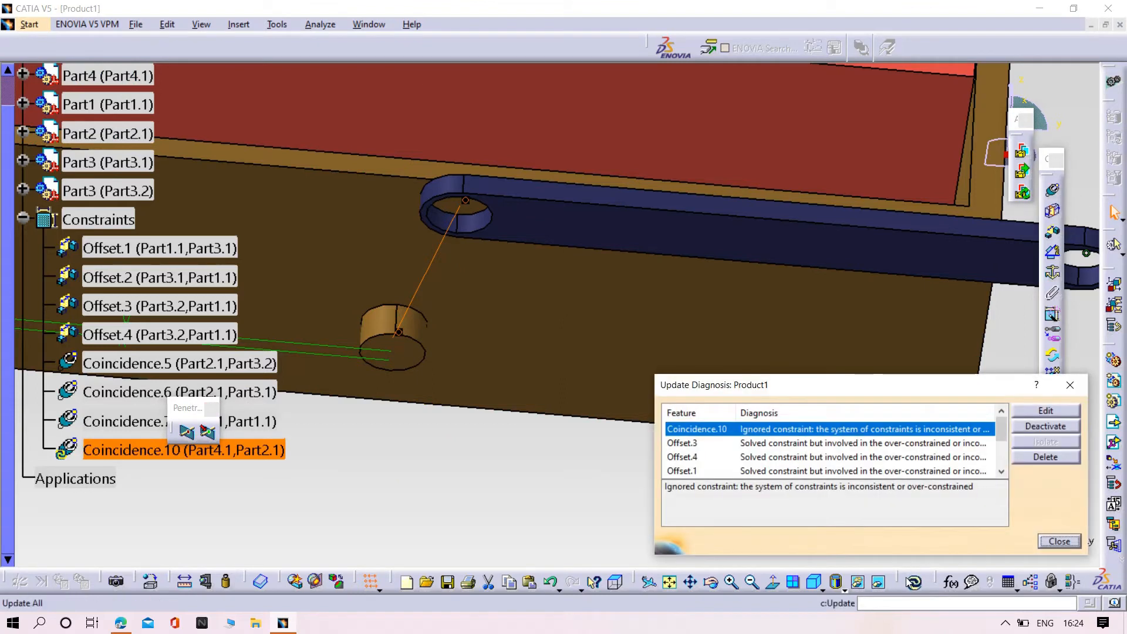
click(1067, 539)
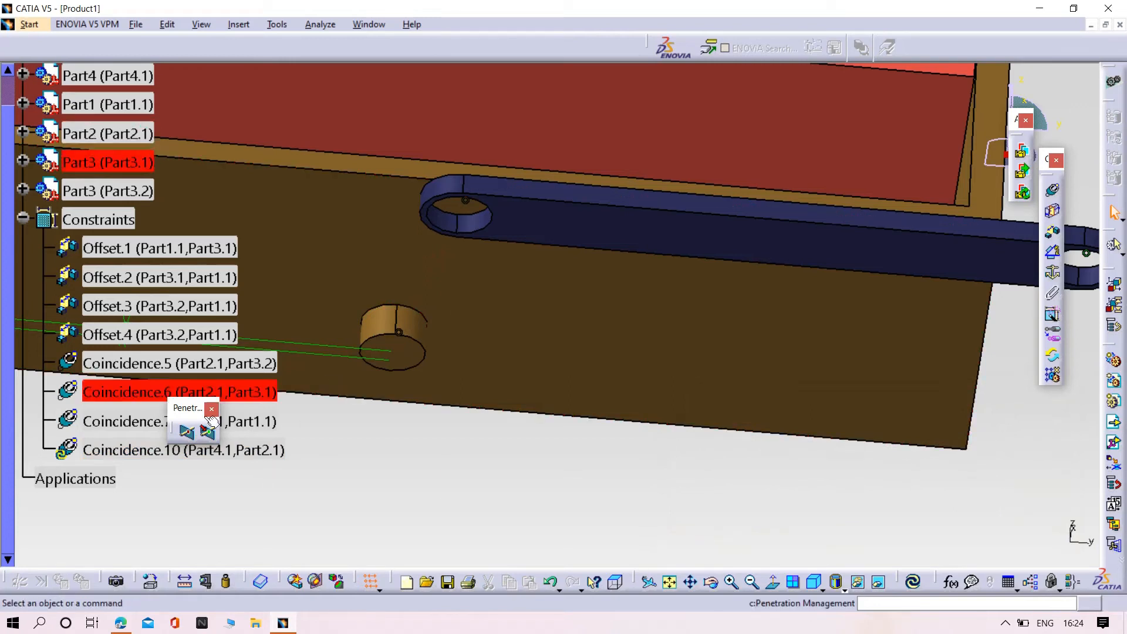
- Delete Coincidence.10 and the link's coincidence with the empty cabinet, Coincidence.7
click(150, 450)
key(Delete)
click(121, 421)
key(Delete)
- Add a coincidence constraint between the link's end hole and the shelved cabinet's middle pin, and update the assembly
middle_drag(606, 485, 624, 502)
click(1052, 189)
click(434, 319)
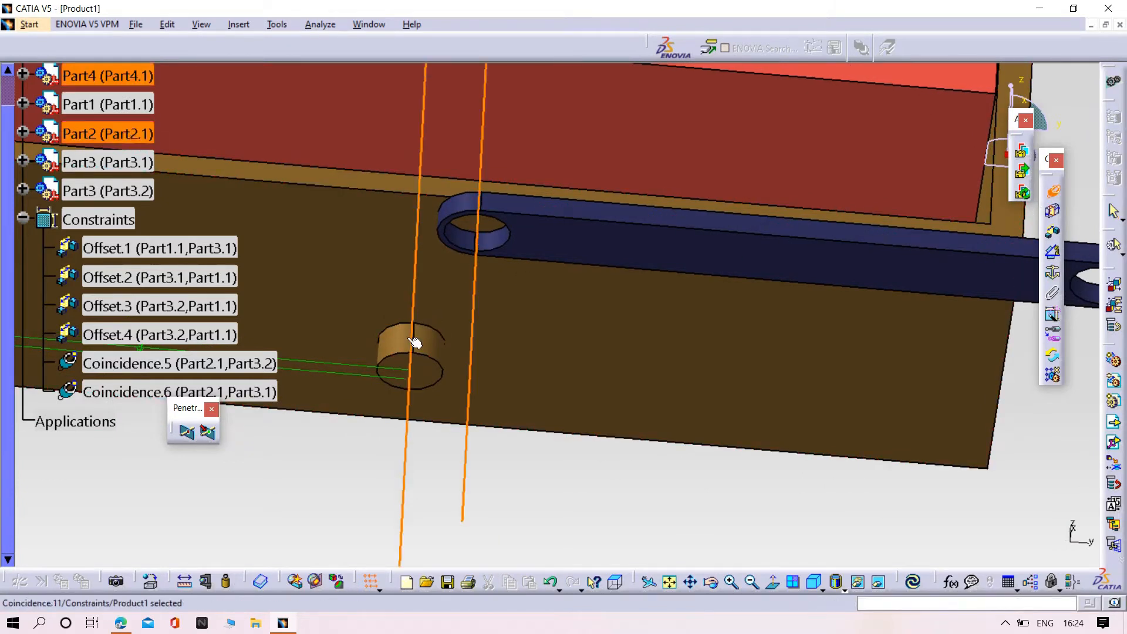
click(913, 582)
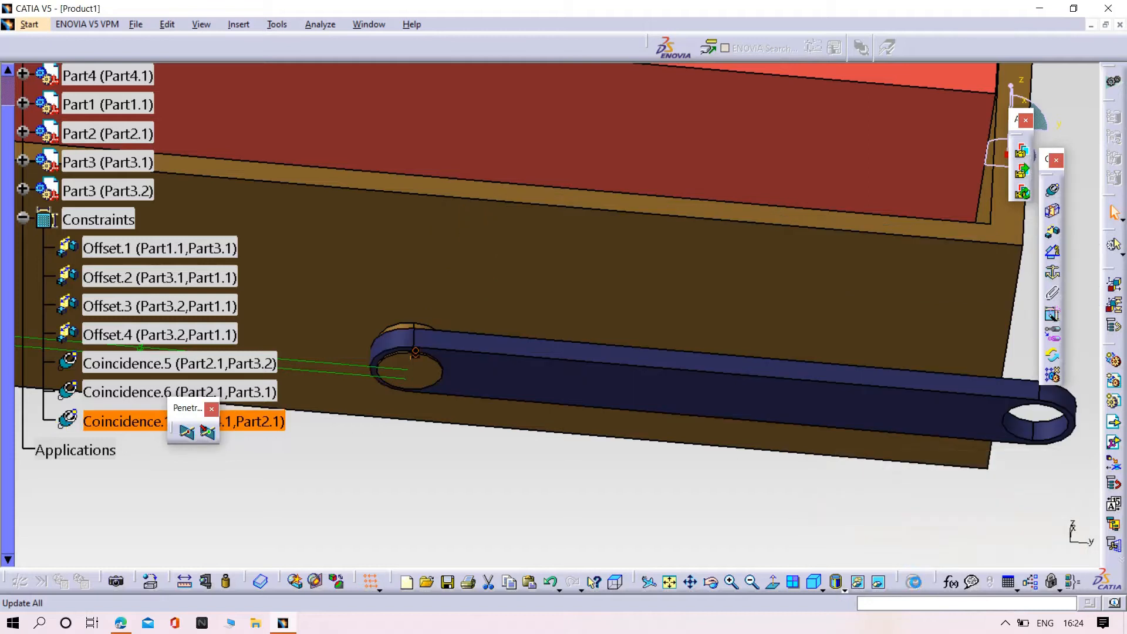
- Rotate the link about the axis of its pinned end with the Manipulation tool, swinging its free end away from the shelved cabinet
middle_drag(820, 517, 528, 328)
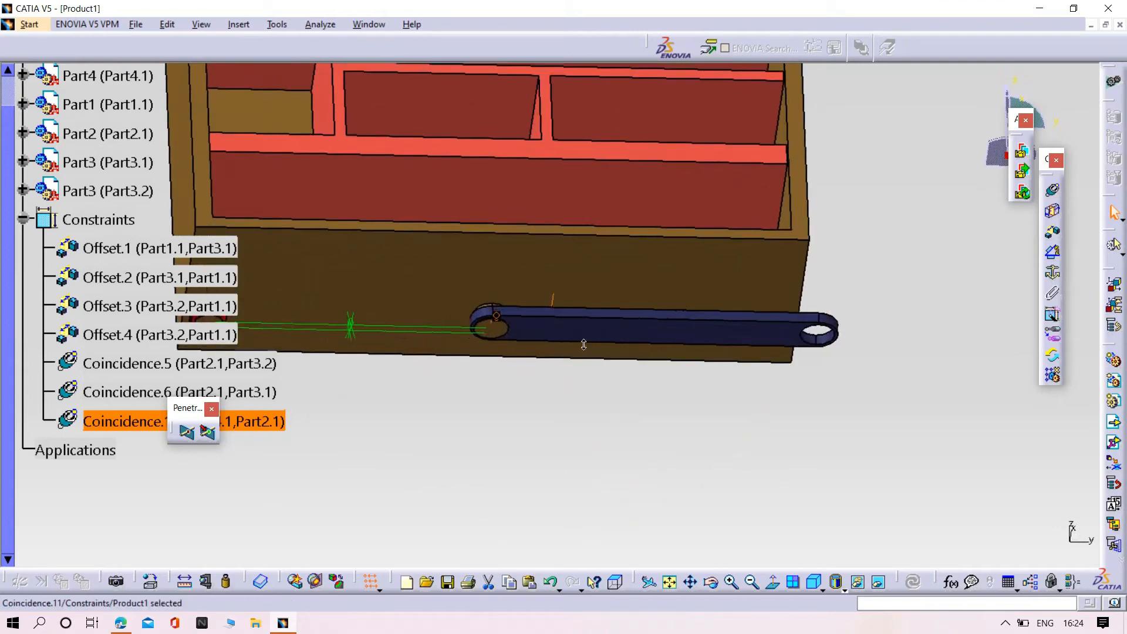
click(167, 24)
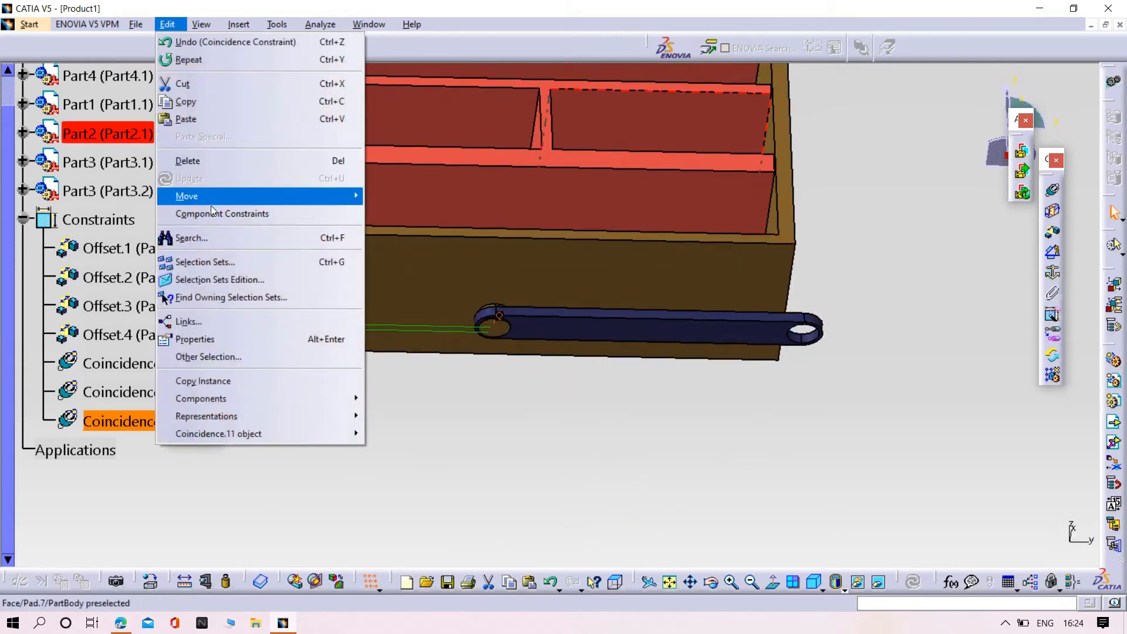
mouse_move(211, 196)
click(409, 196)
middle_drag(497, 365, 517, 283)
click(1074, 504)
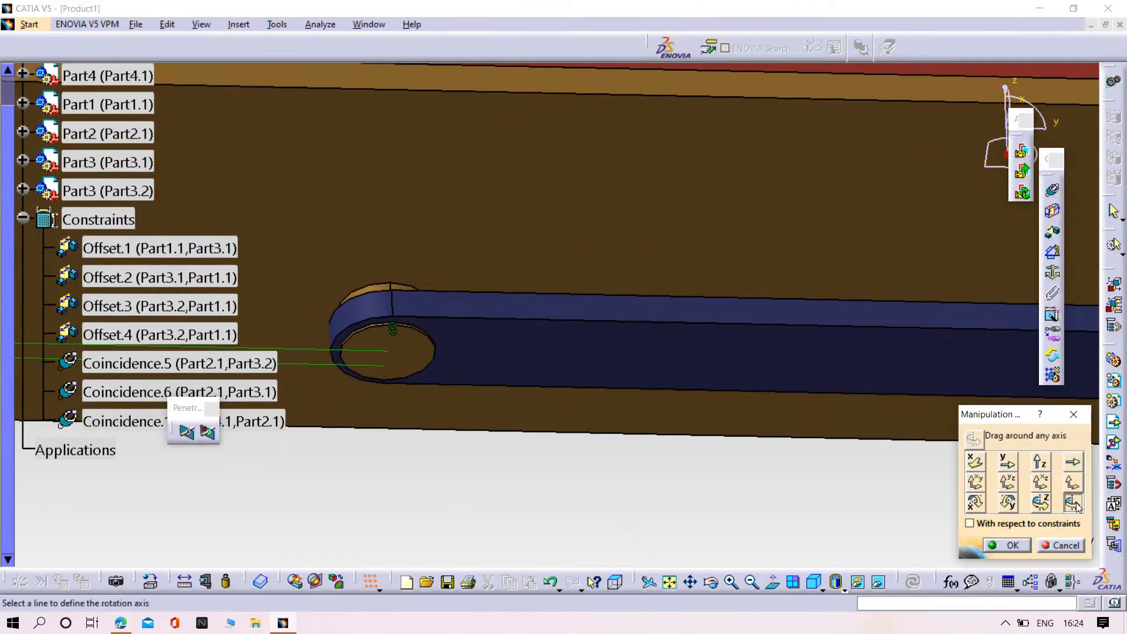
click(356, 321)
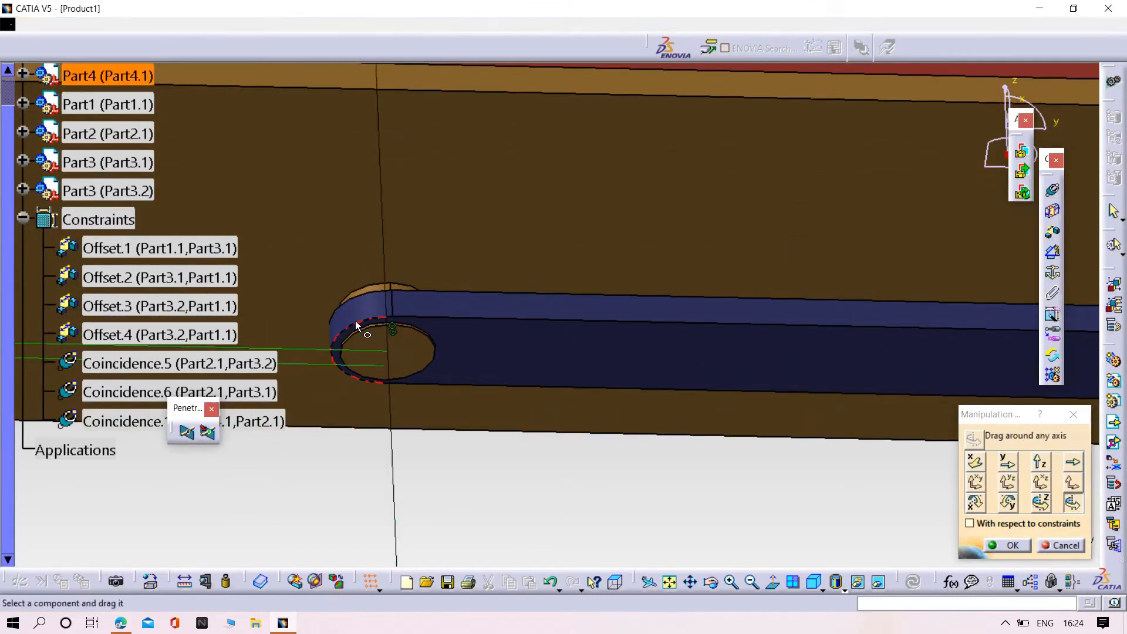
drag(599, 334, 516, 281)
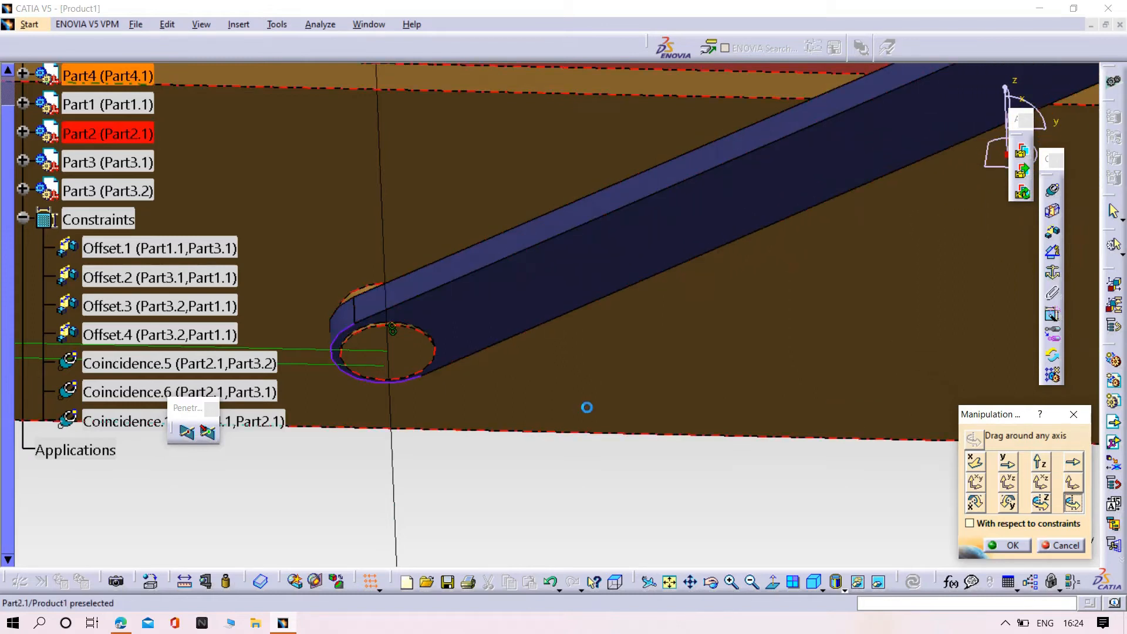
middle_drag(571, 383, 678, 441)
middle_drag(791, 484, 769, 410)
mouse_move(787, 374)
mouse_down()
mouse_move(735, 386)
mouse_move(766, 381)
mouse_up()
click(1015, 548)
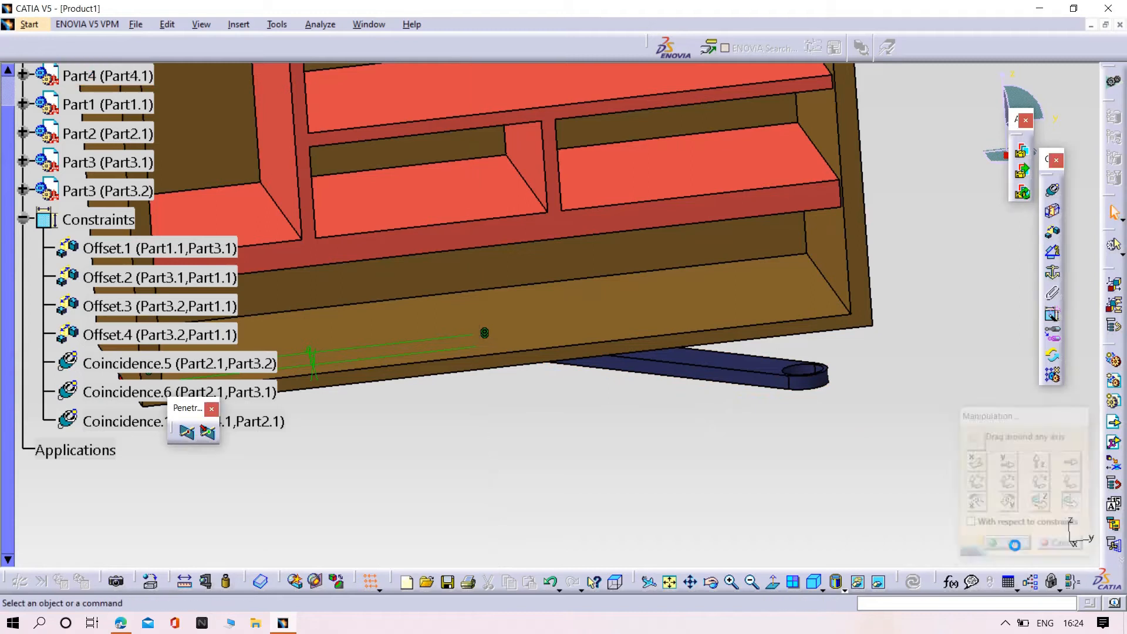
- Try a coincidence constraint between the link's free-end hole and the hidden empty cabinet's corner pin, update the assembly, and dismiss the diagnosis
middle_drag(886, 470, 1033, 194)
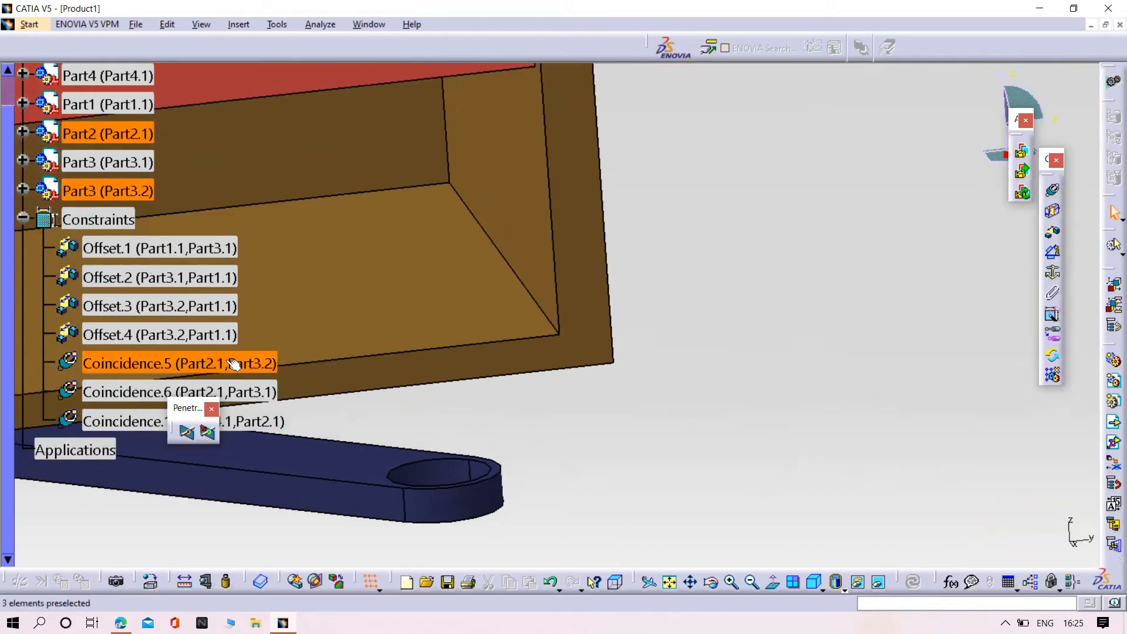
click(1054, 192)
middle_drag(734, 458, 773, 324)
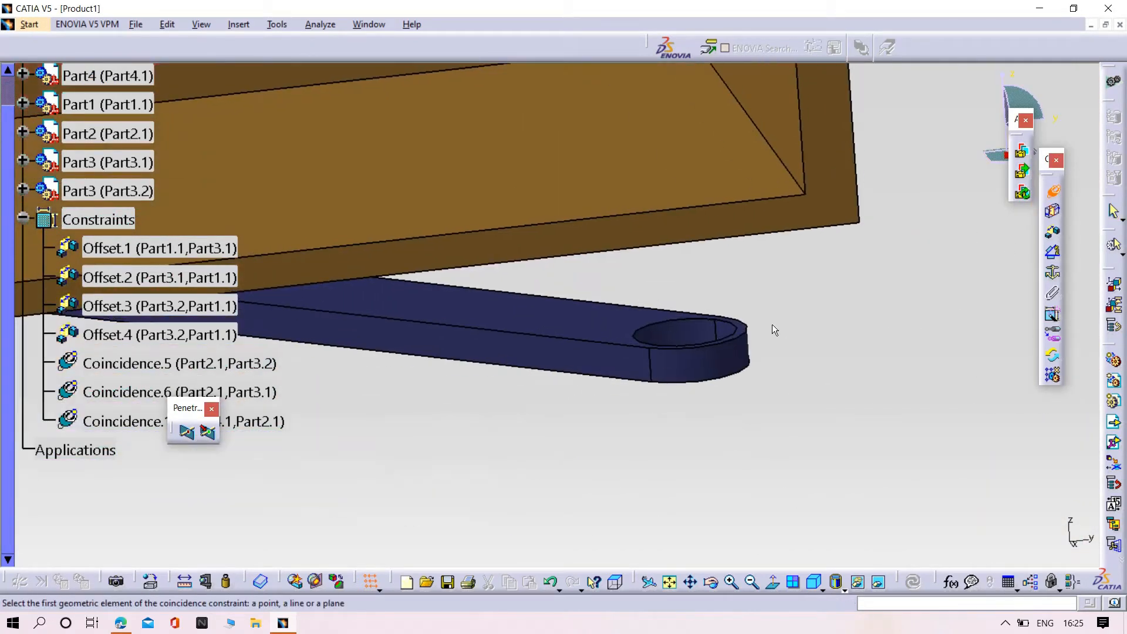
click(707, 332)
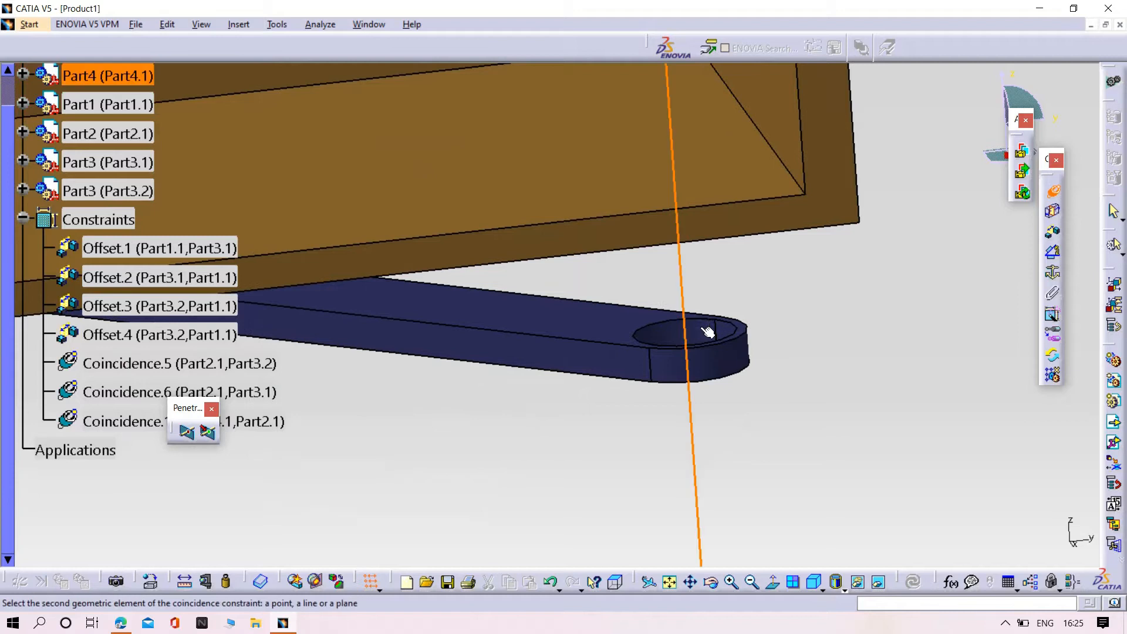
click(882, 584)
click(993, 246)
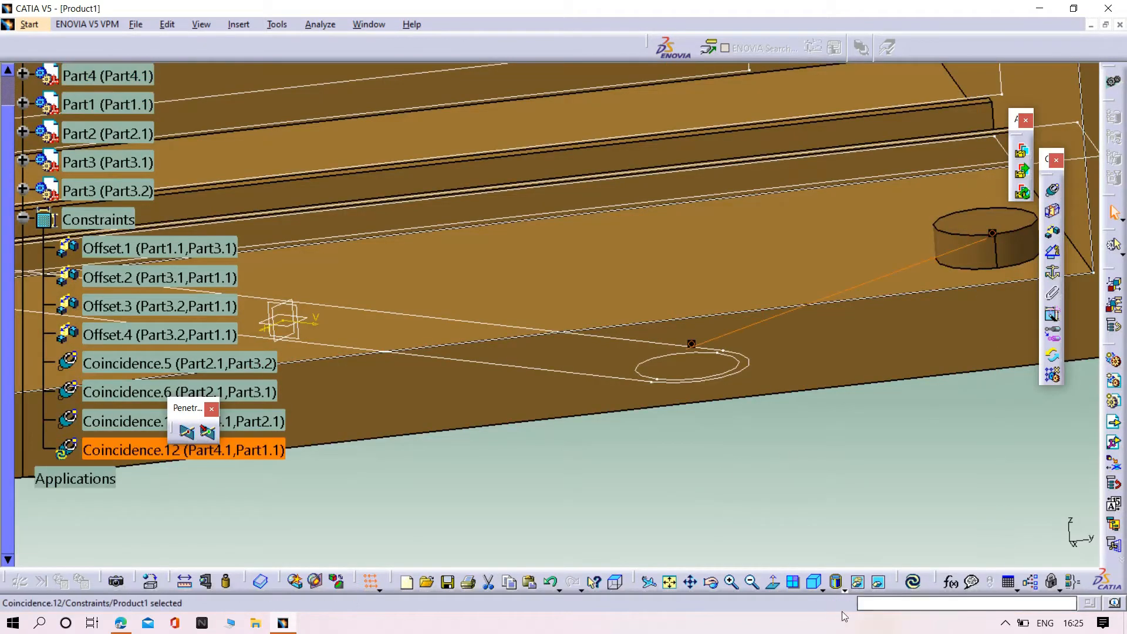
click(918, 583)
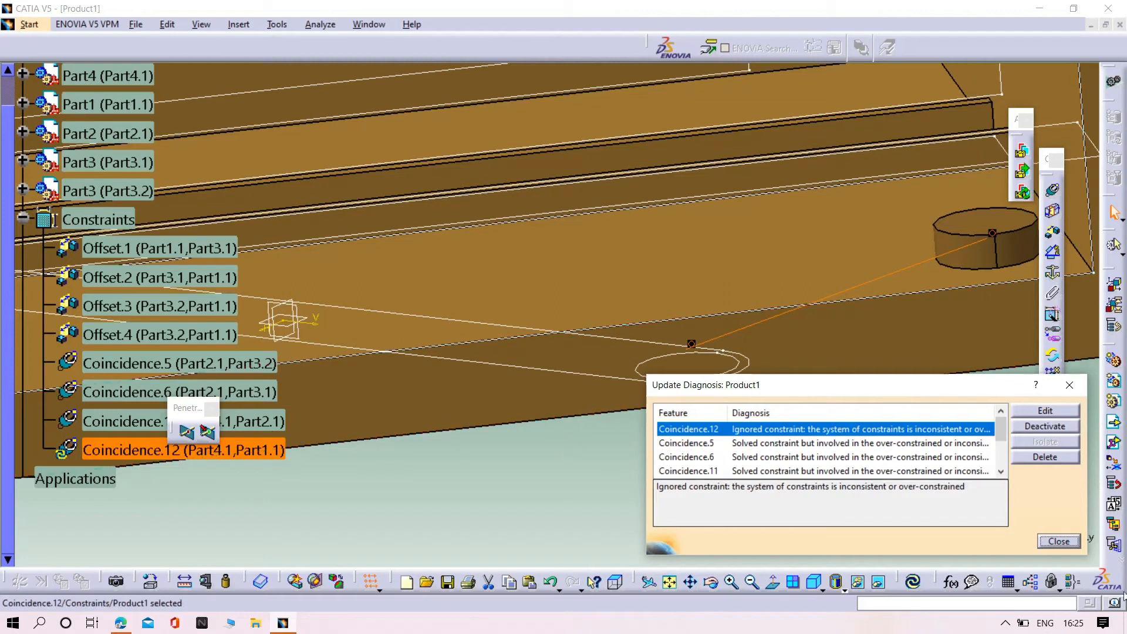
click(1059, 541)
- Delete the Coincidence.12 constraint between the link and the empty cabinet
middle_drag(801, 555, 914, 630)
middle_drag(614, 488, 653, 567)
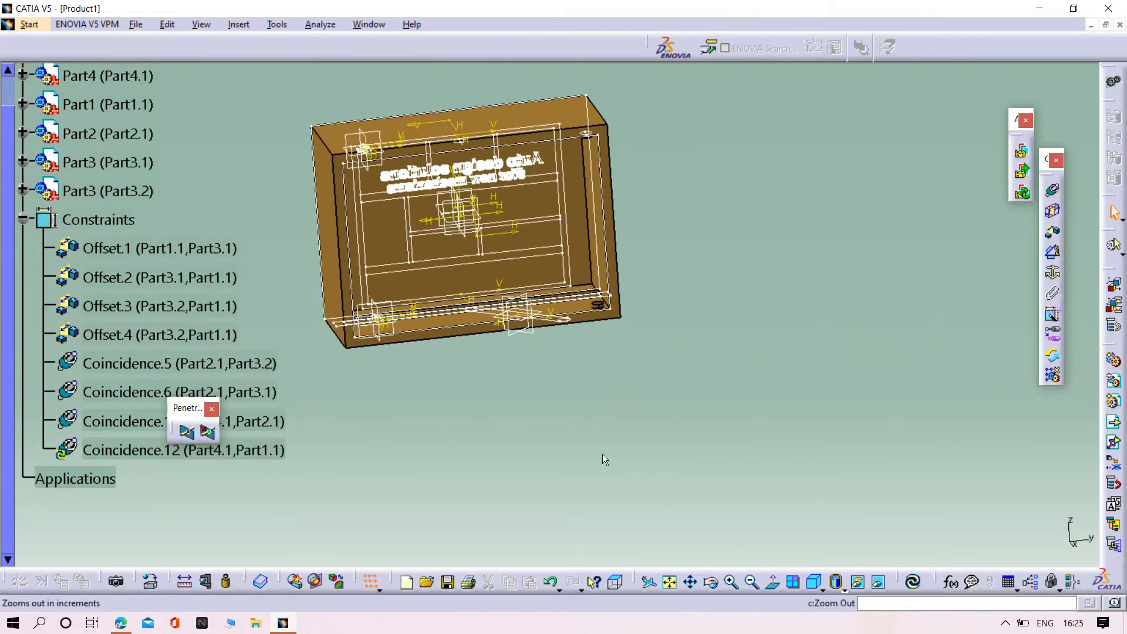
click(155, 451)
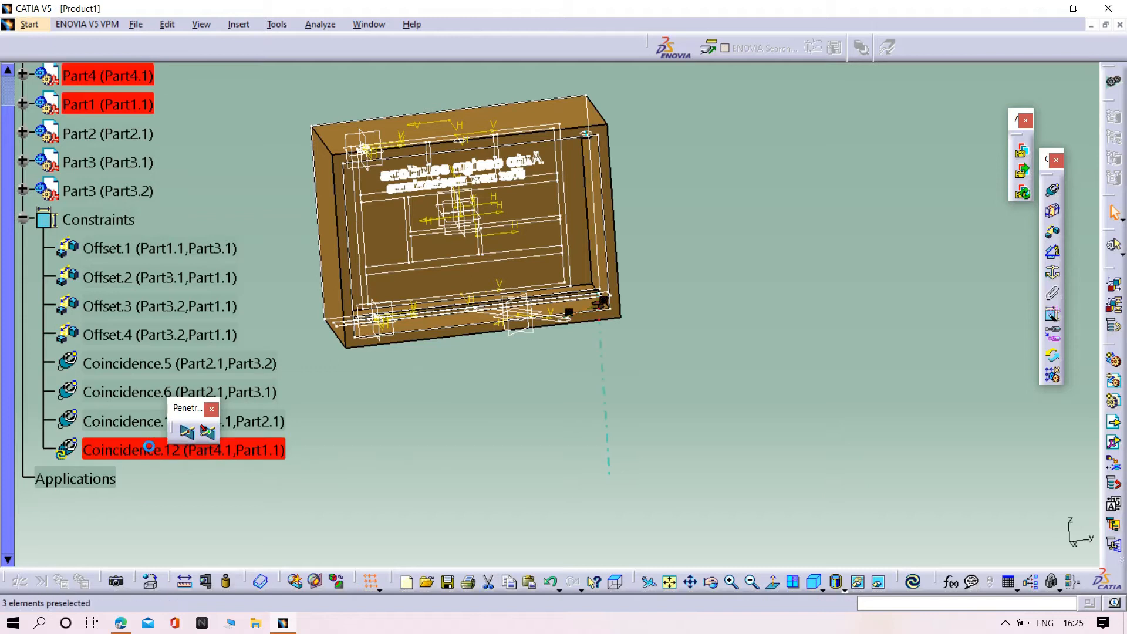
key(Delete)
- Unhide the empty cabinet, Part1, and return to the visible space
middle_drag(387, 417, 509, 372)
right_click(617, 189)
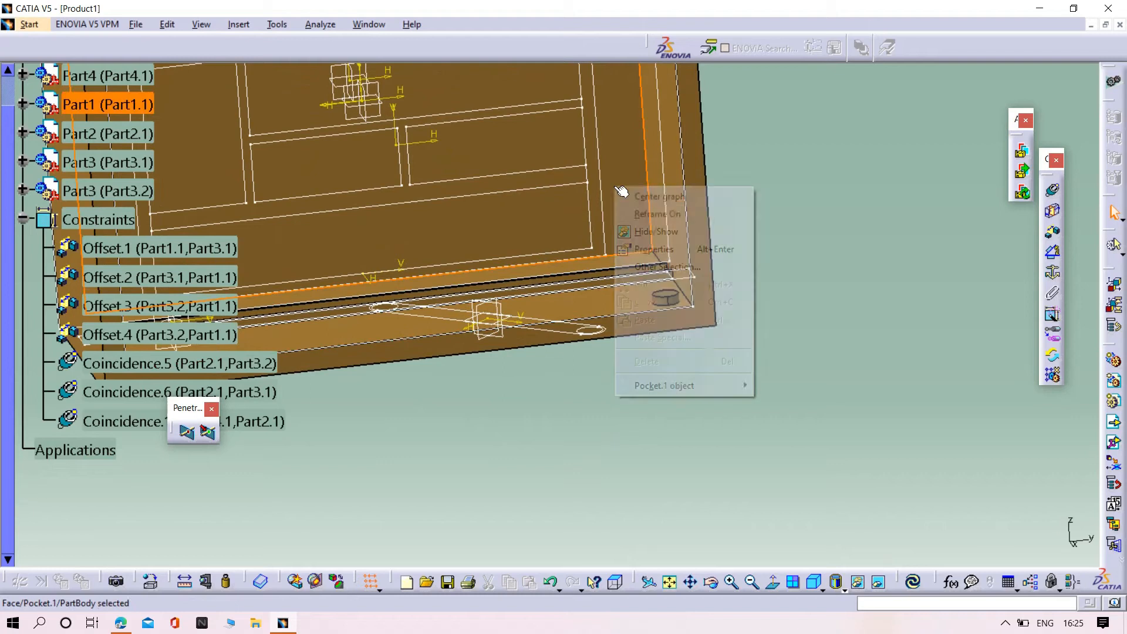
click(652, 231)
click(878, 584)
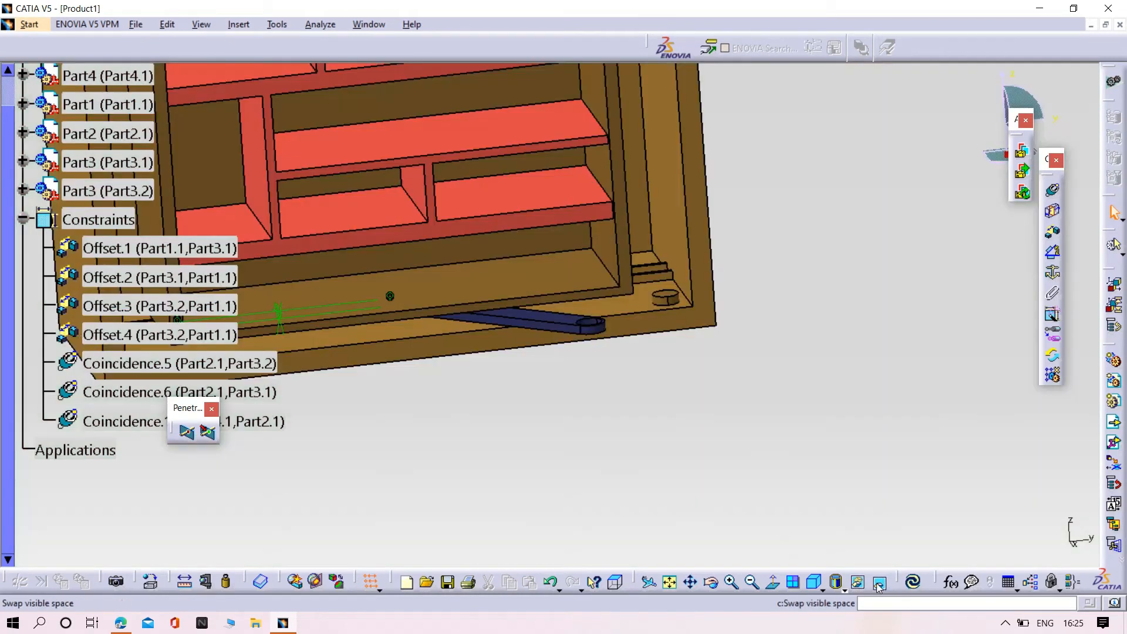
middle_drag(743, 442, 755, 470)
middle_drag(673, 431, 702, 465)
mouse_move(602, 444)
middle_down()
mouse_move(573, 423)
mouse_move(583, 410)
mouse_move(581, 468)
mouse_move(581, 452)
middle_up()
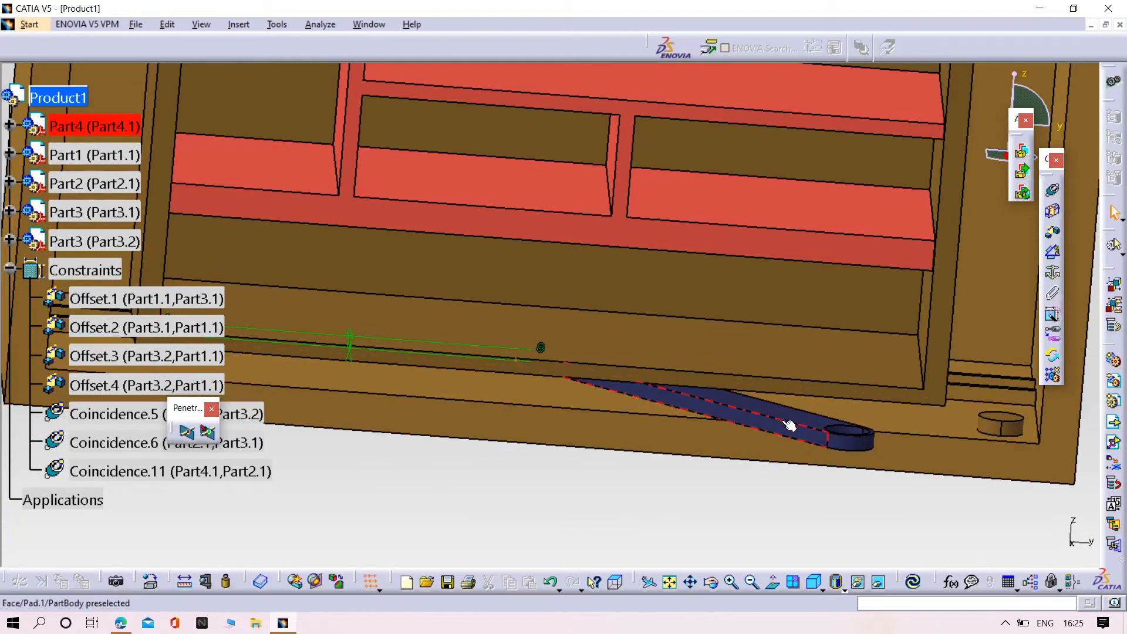
middle_drag(766, 499, 801, 556)
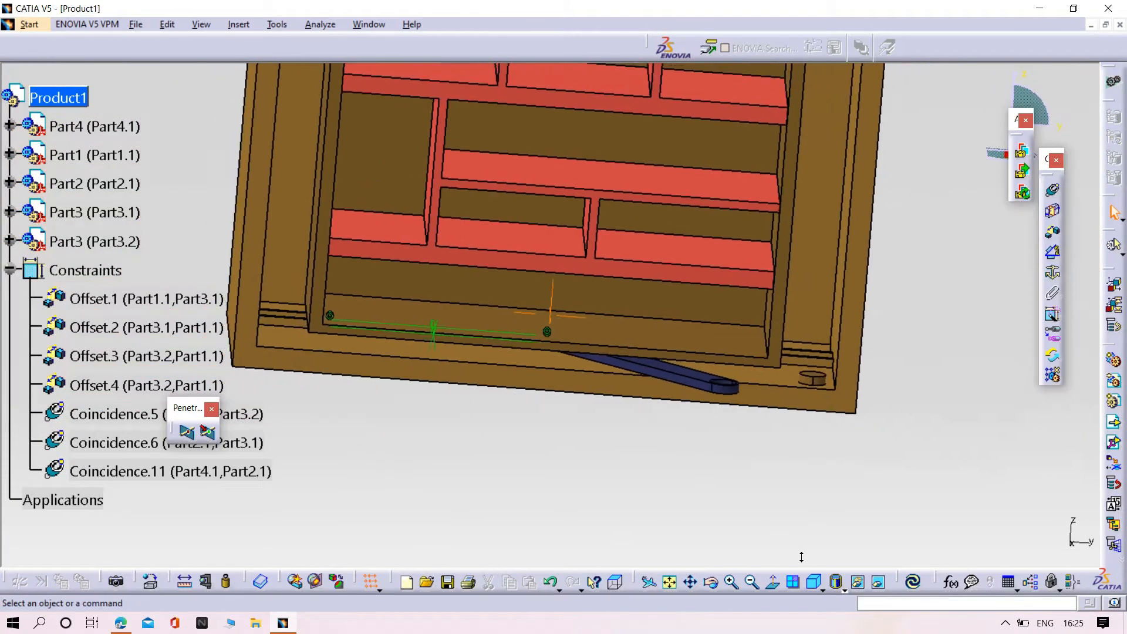
click(1091, 26)
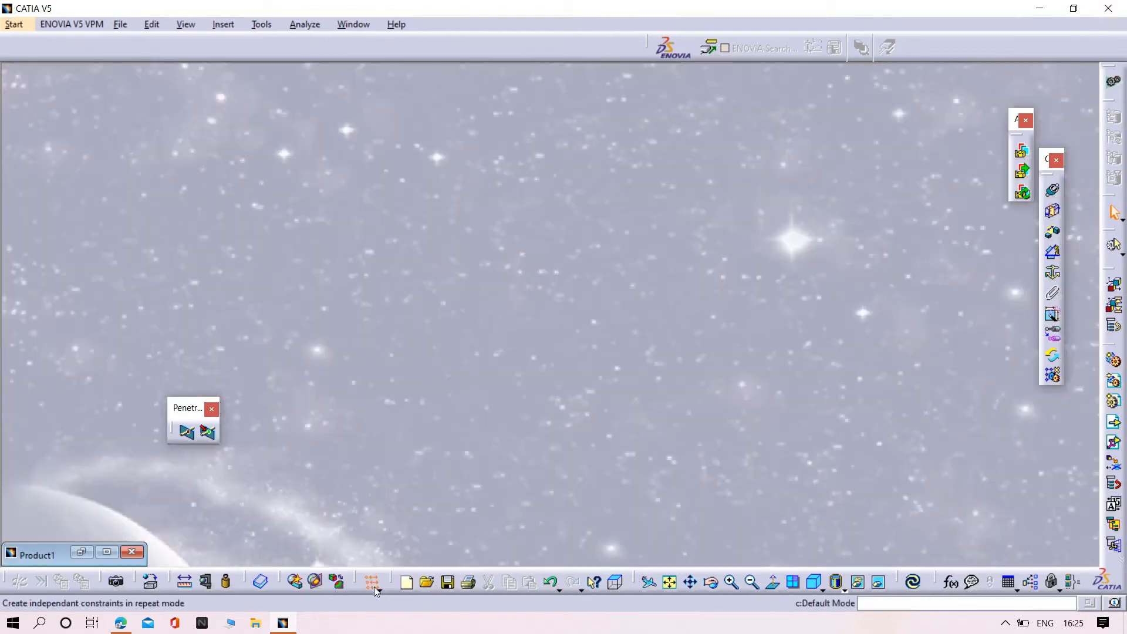
click(105, 552)
middle_drag(875, 438, 710, 231)
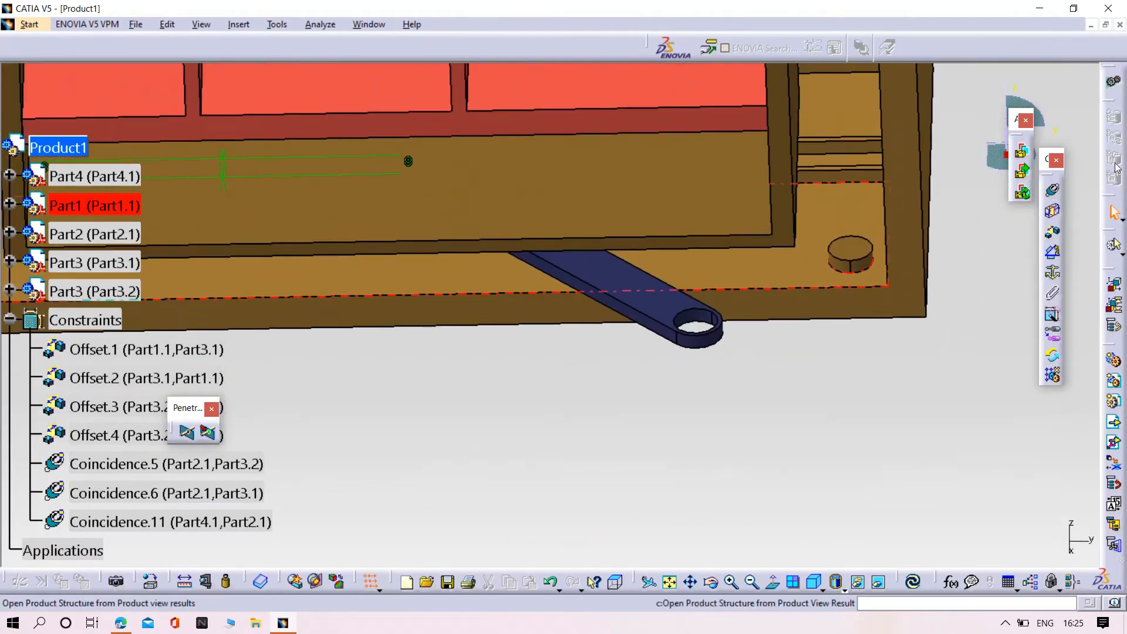
click(1054, 191)
click(857, 270)
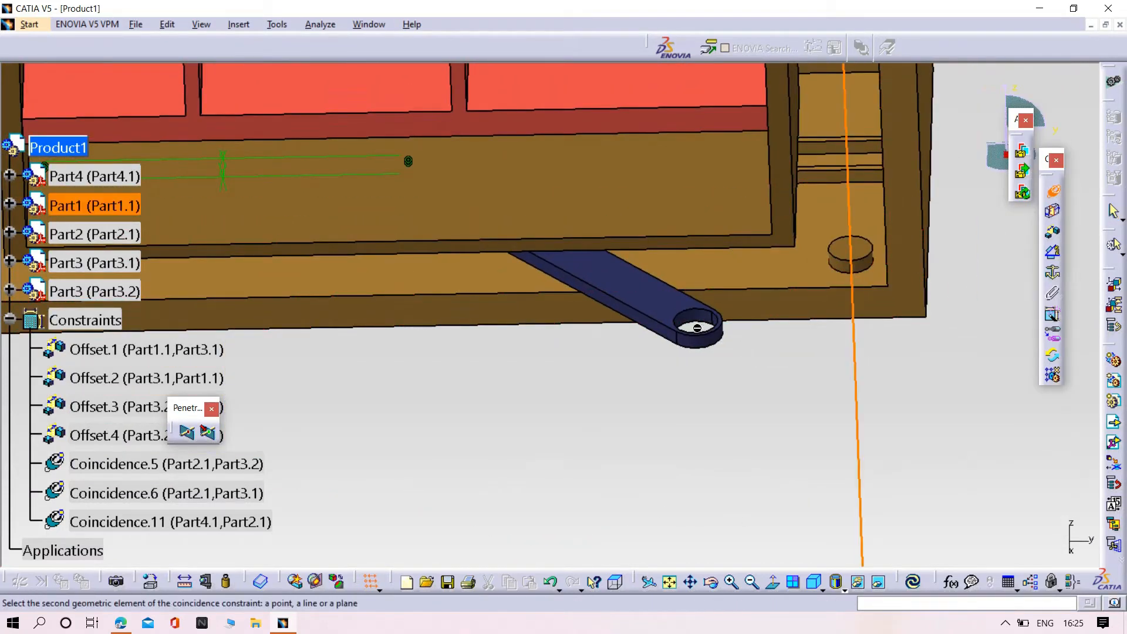
click(1051, 192)
click(1053, 251)
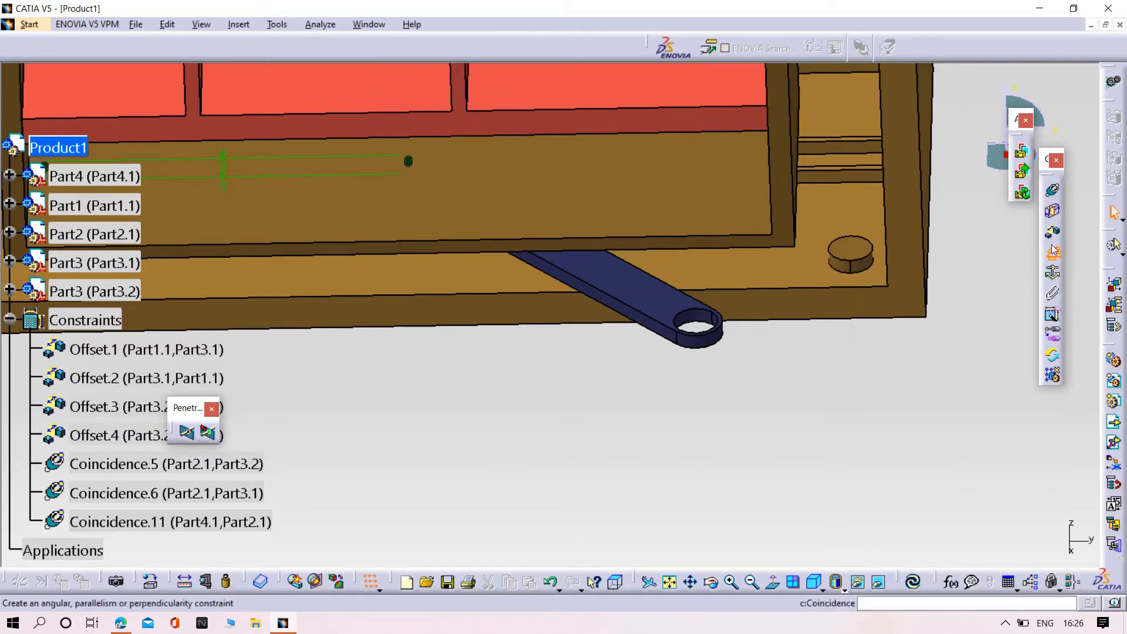
- Add an offset constraint between the empty cabinet's corner pin axis and the link's free-end hole axis, accepting the proposed distance
click(849, 258)
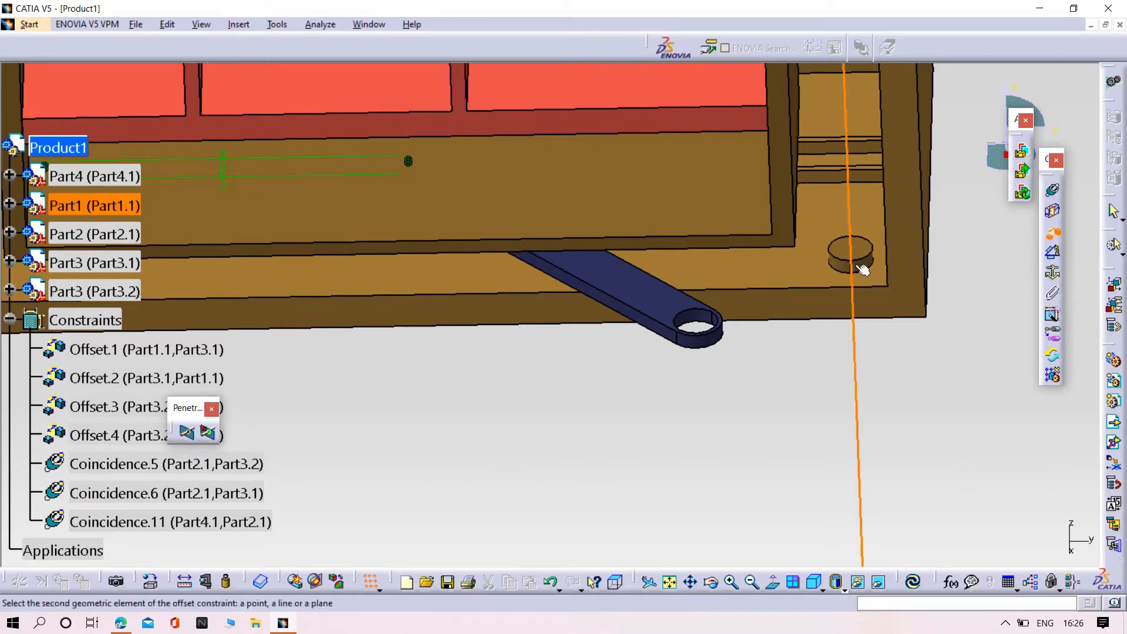
click(691, 317)
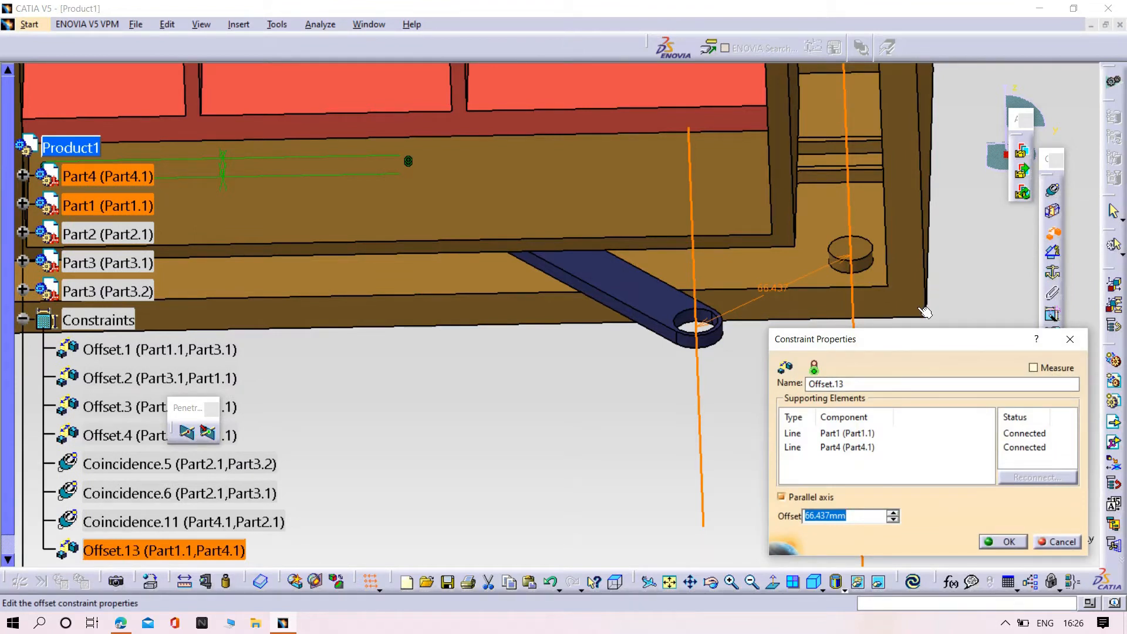
click(997, 541)
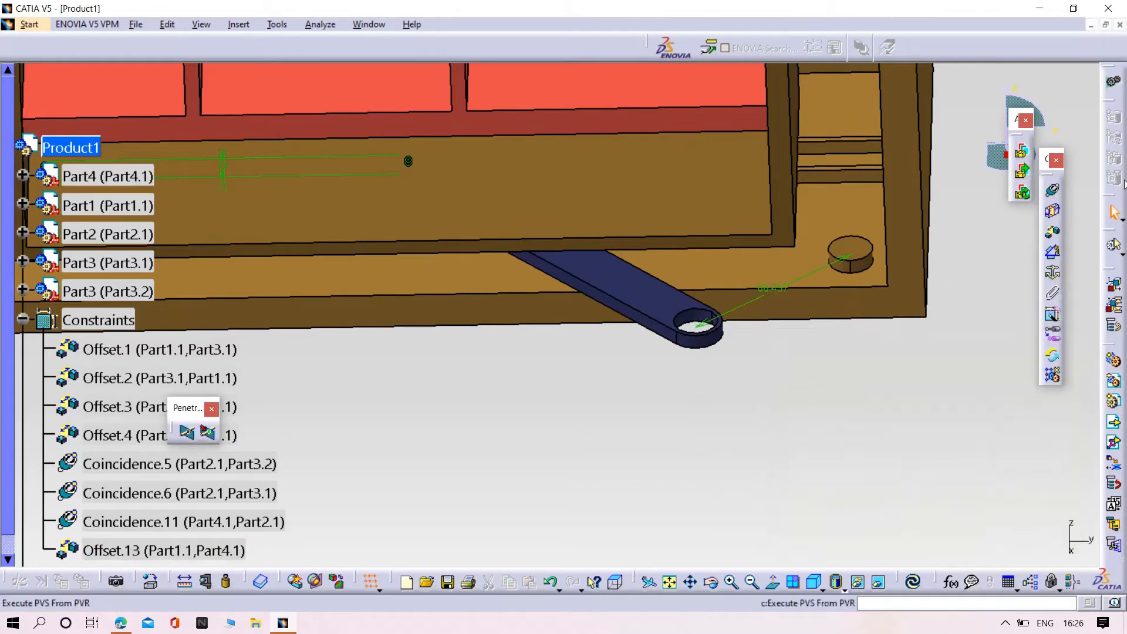
- Minimize the Product1 assembly window and open the Part4 file from the table folder
click(1092, 26)
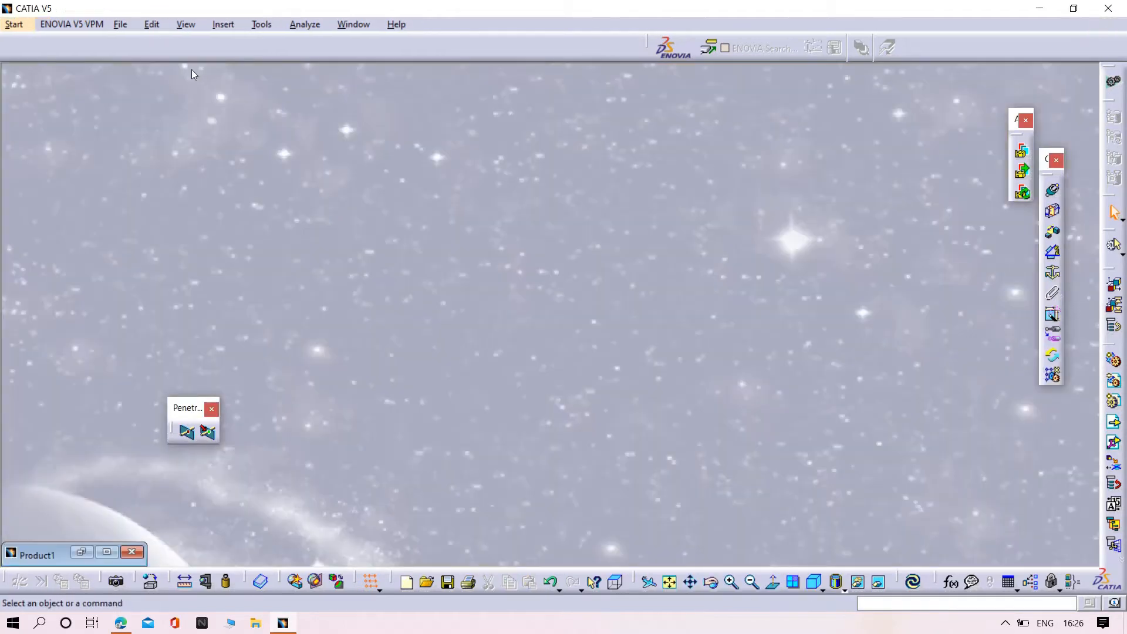
click(130, 26)
click(159, 79)
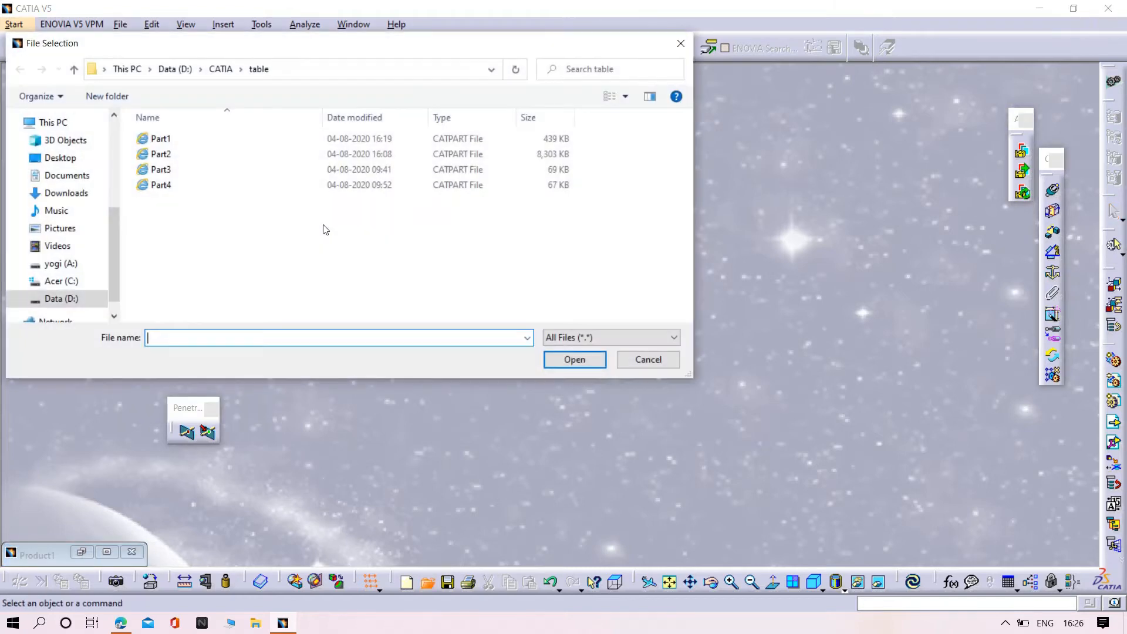
click(179, 185)
click(597, 362)
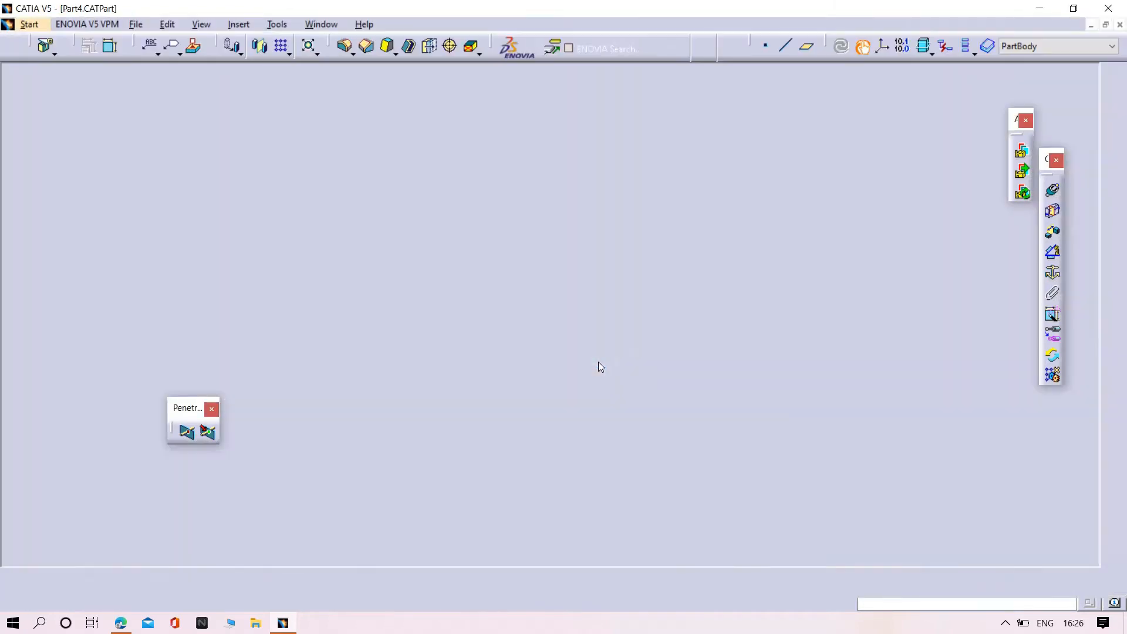
- Set the longer lengthwise dimension in the link's Sketch.1 to 185 mm and exit the sketch
click(9, 194)
double_click(116, 252)
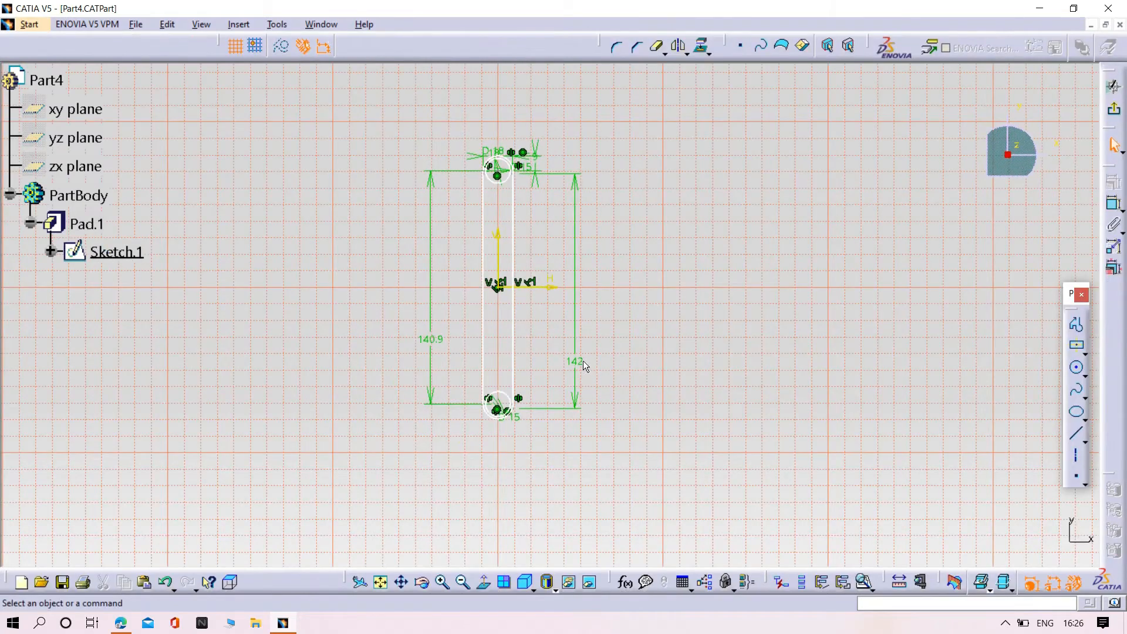
double_click(583, 360)
key(BackSpace)
text(185)
key(Return)
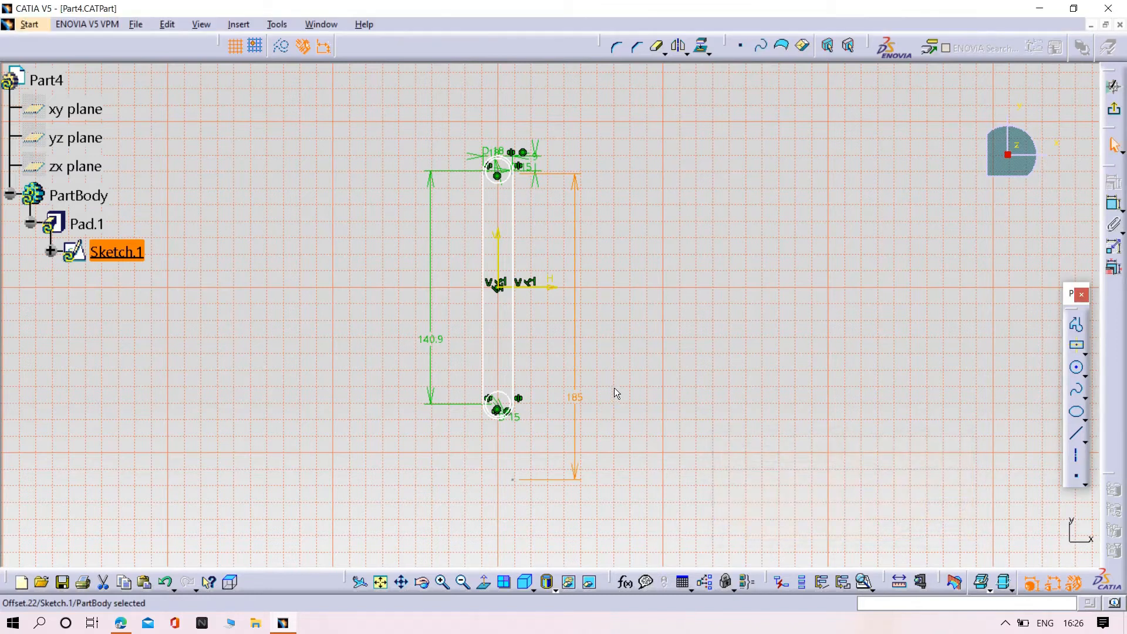
click(615, 366)
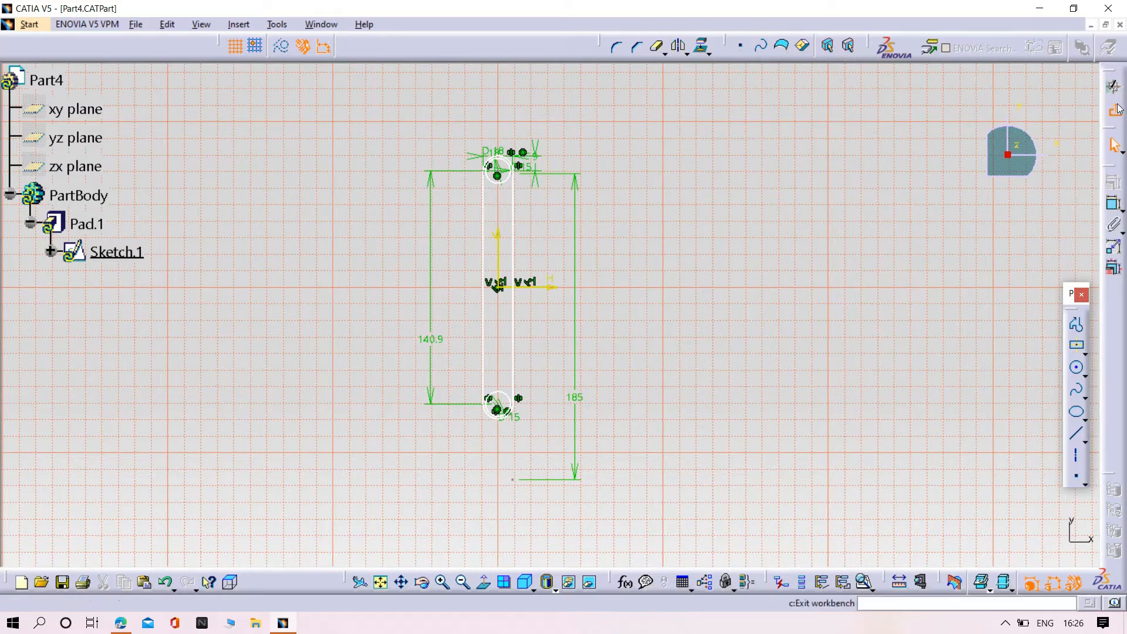
click(1115, 109)
- Edit the definition of Pad.1 and confirm it without changing its settings to rebuild the link
click(89, 224)
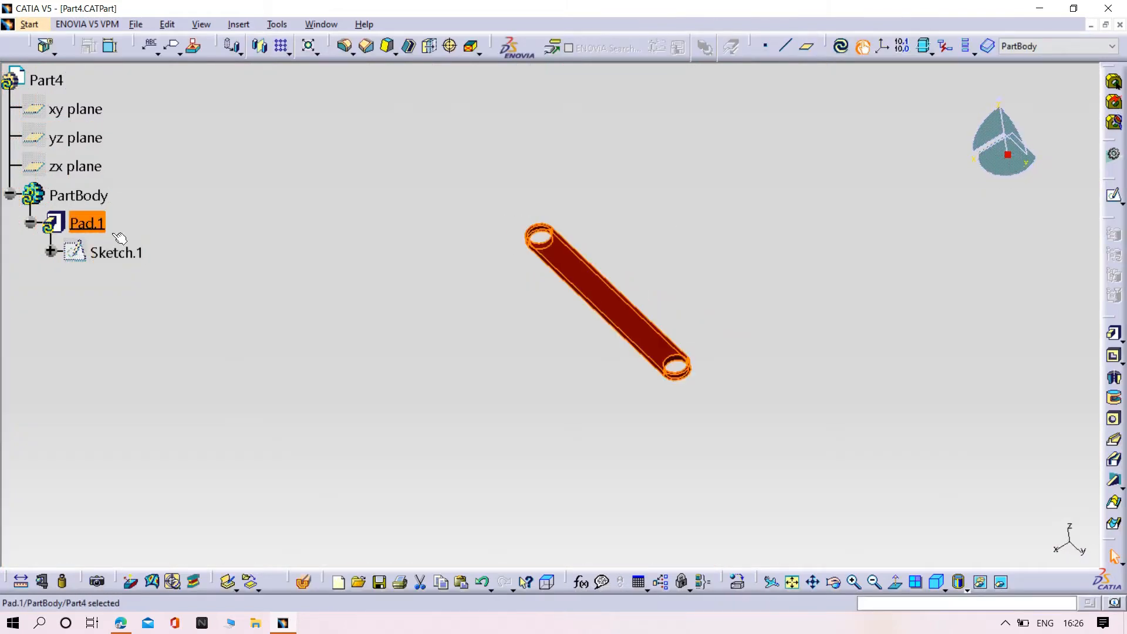
click(85, 224)
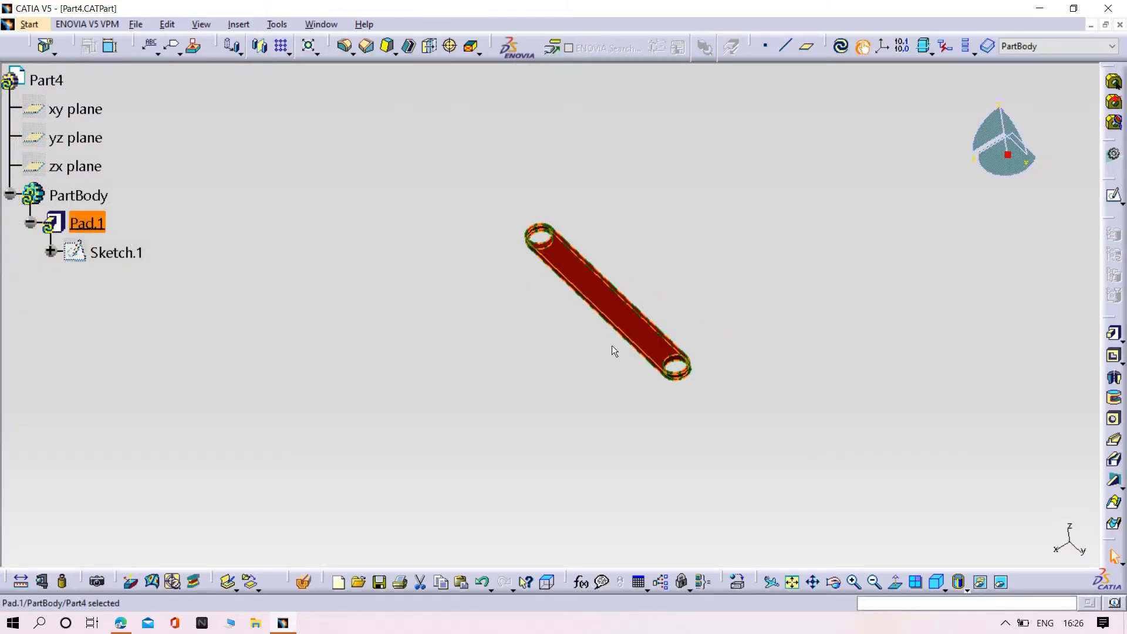
click(85, 230)
double_click(89, 226)
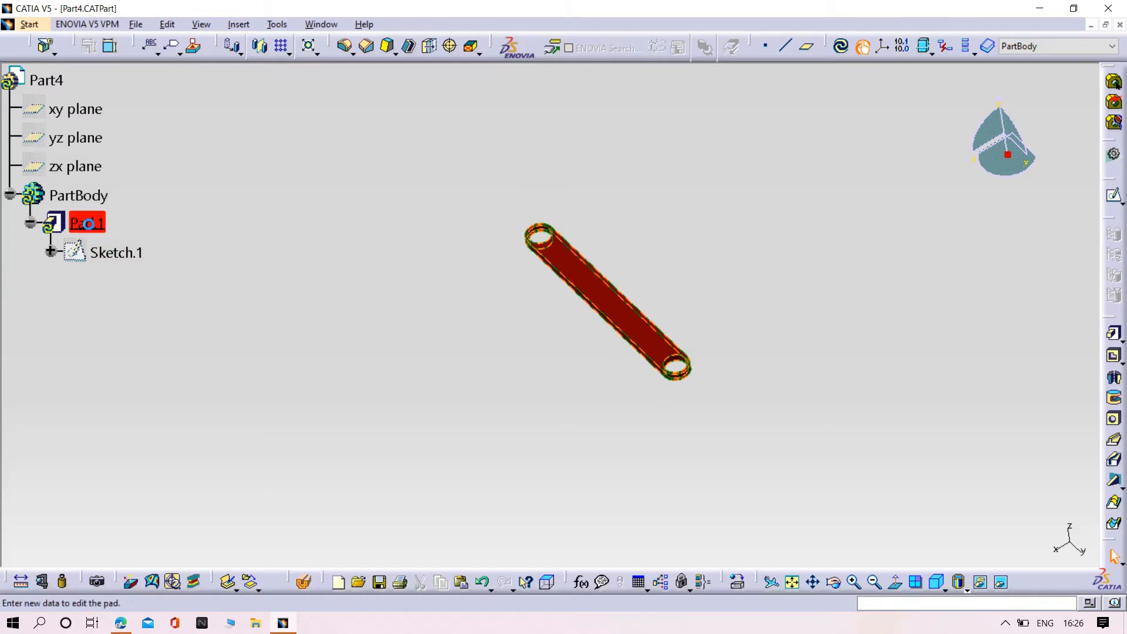
click(1055, 546)
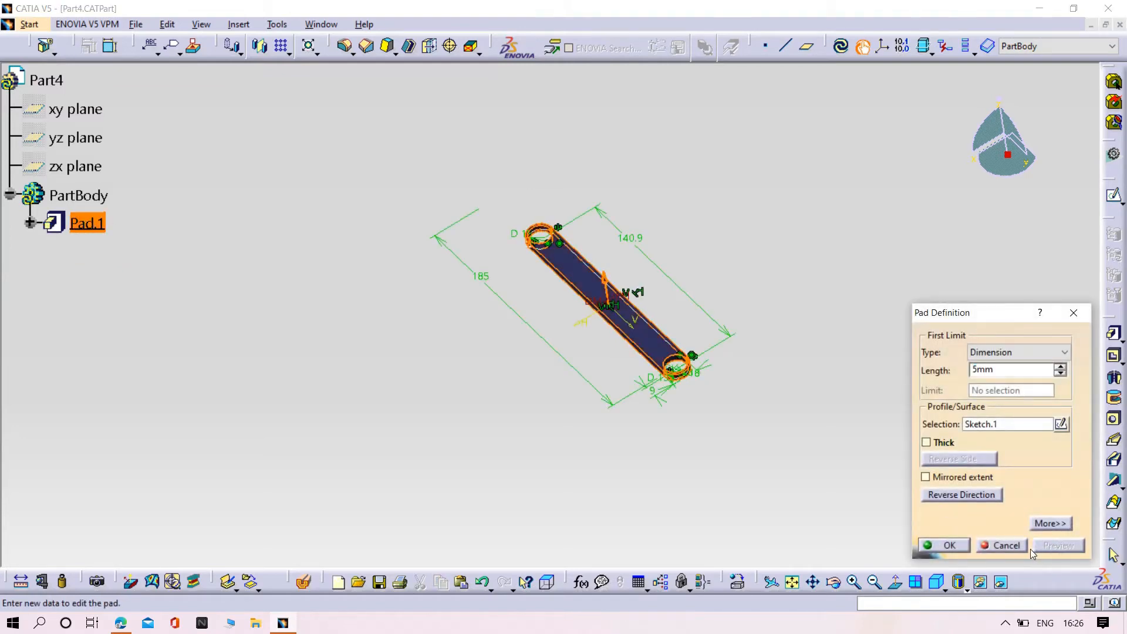
click(945, 546)
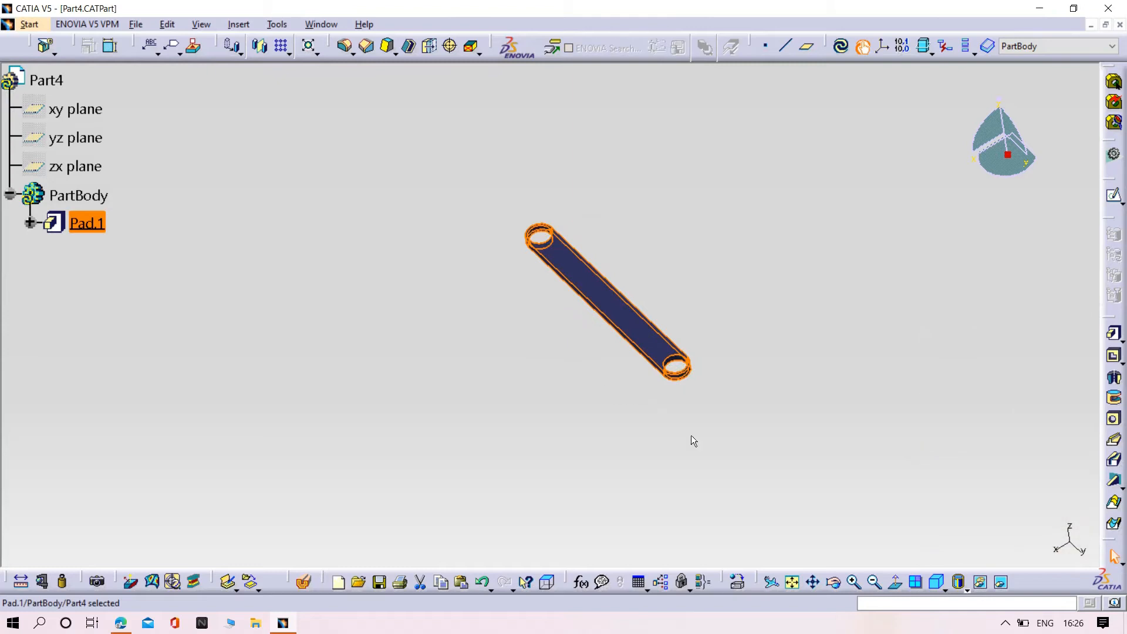
- Open the link's Sketch.1 under Pad.1 for editing
middle_drag(593, 377, 670, 384)
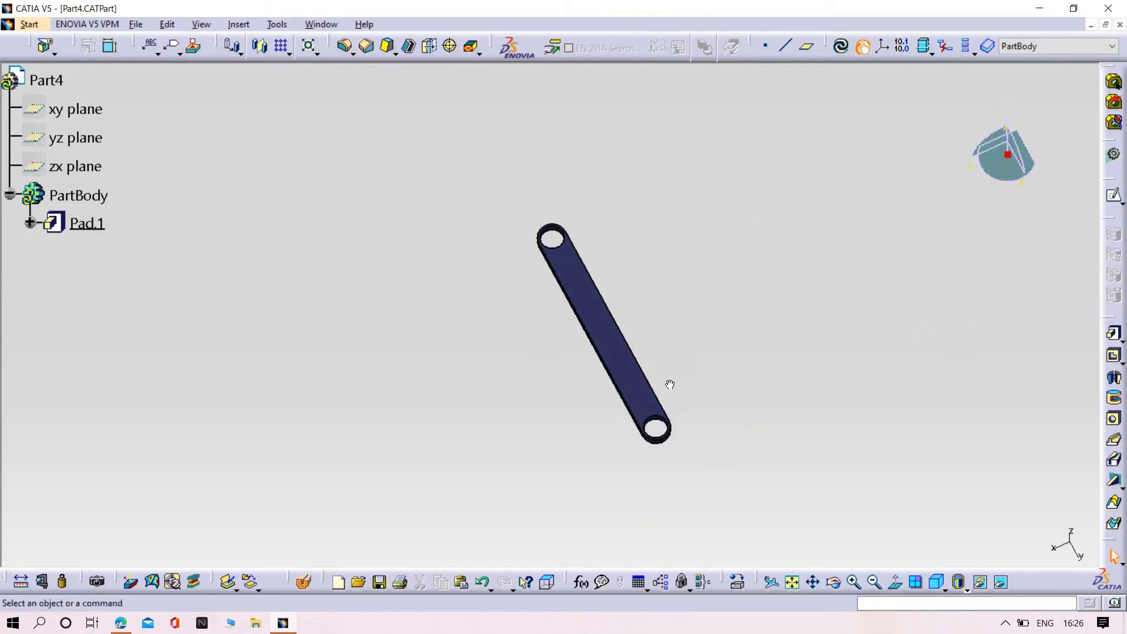
click(30, 224)
double_click(98, 252)
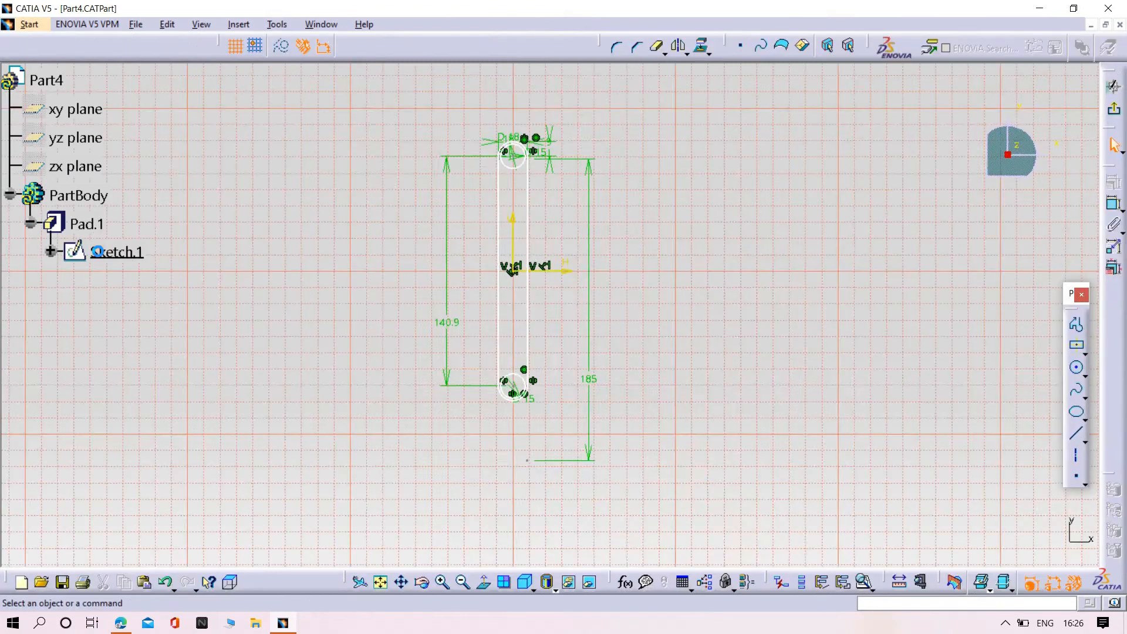
middle_drag(527, 484, 539, 446)
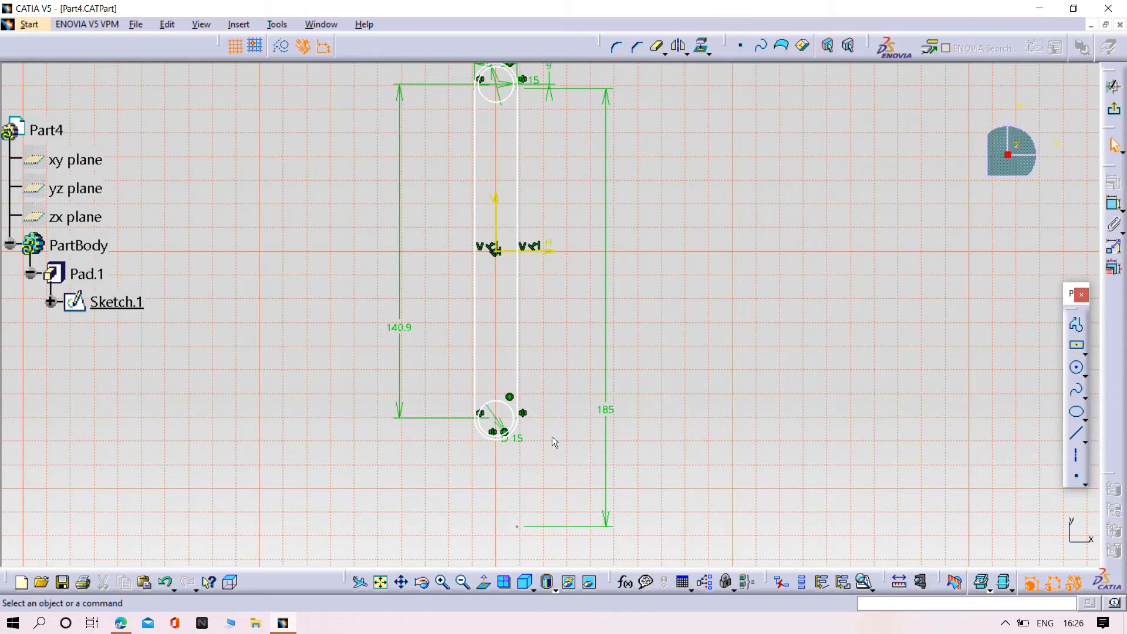
middle_drag(547, 443, 570, 470)
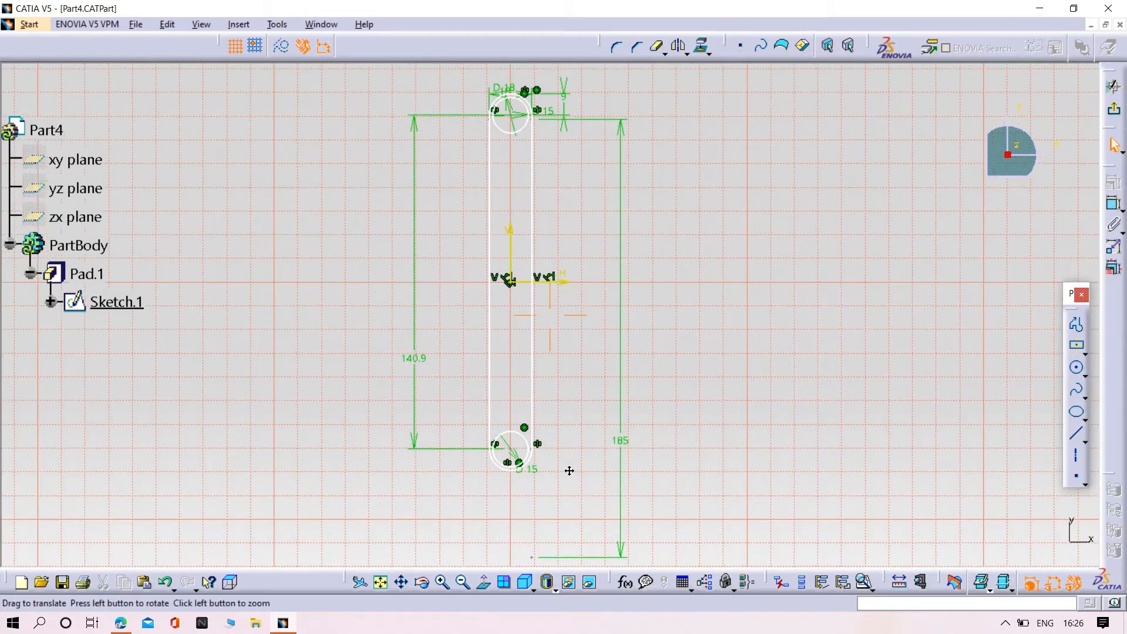
double_click(416, 357)
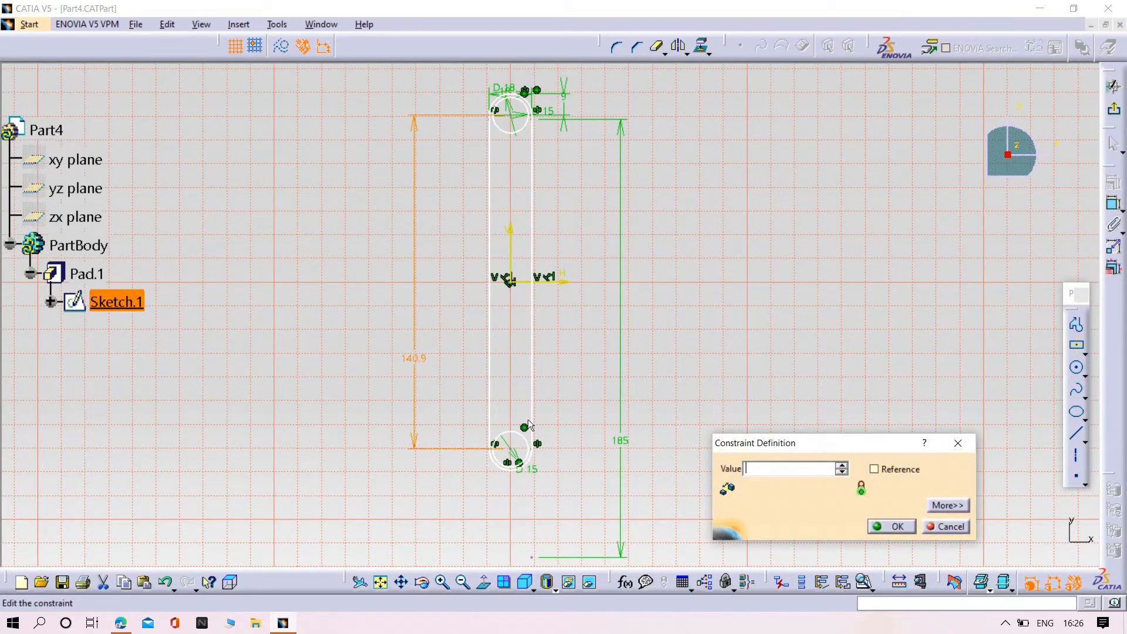
text(18/5)
key(Return)
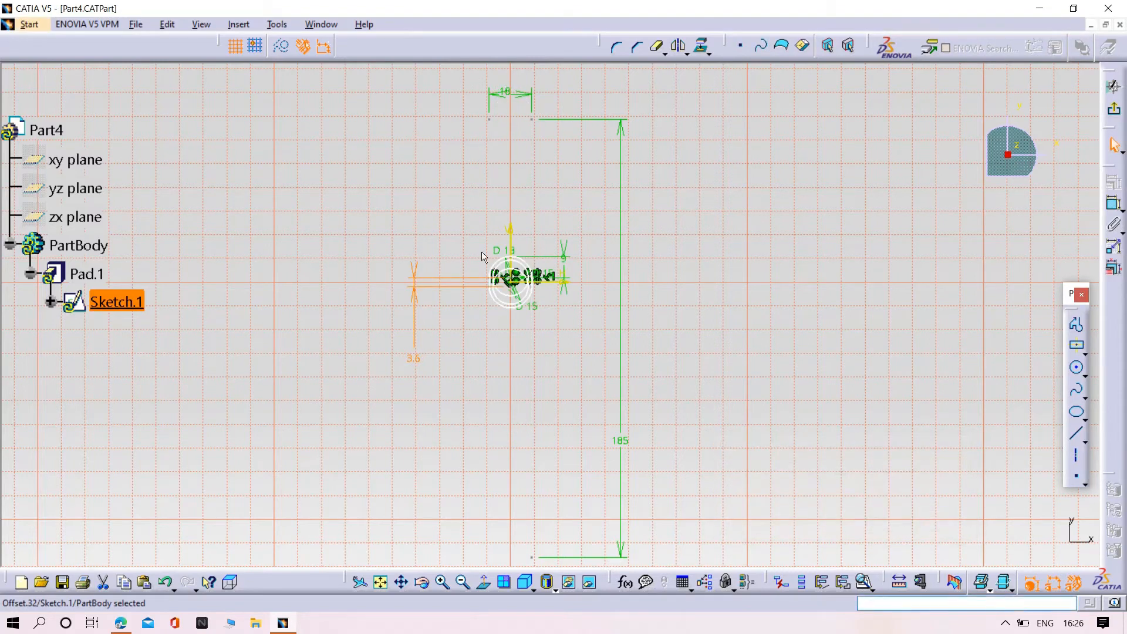
- Set the distance between the link's two hole centres to 185 mm in Sketch.1
double_click(412, 356)
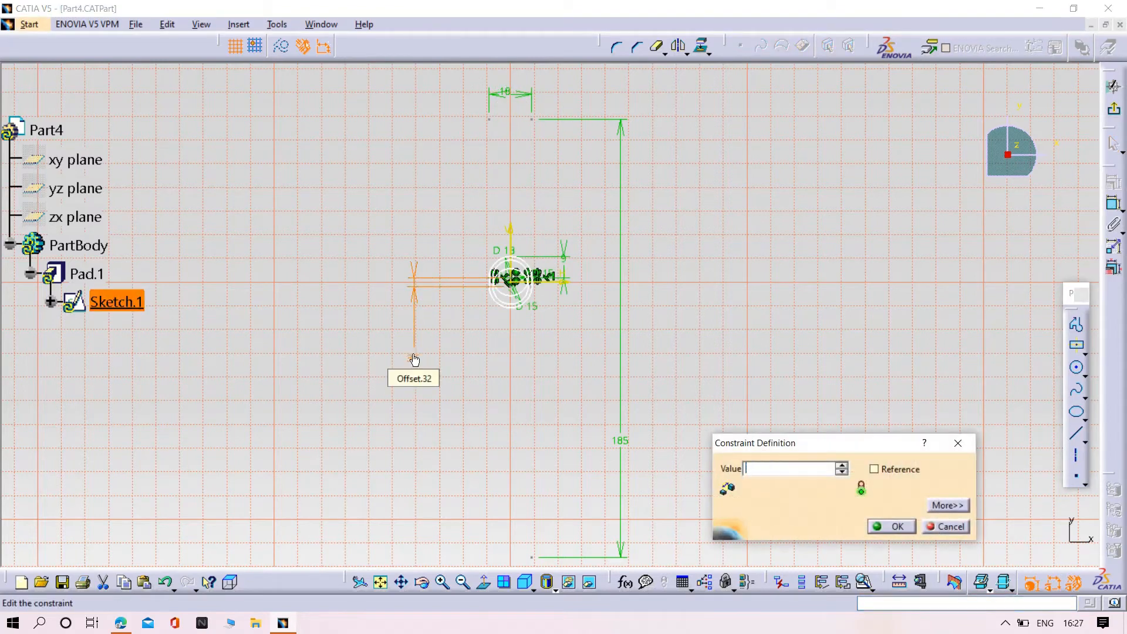
text(185)
key(Return)
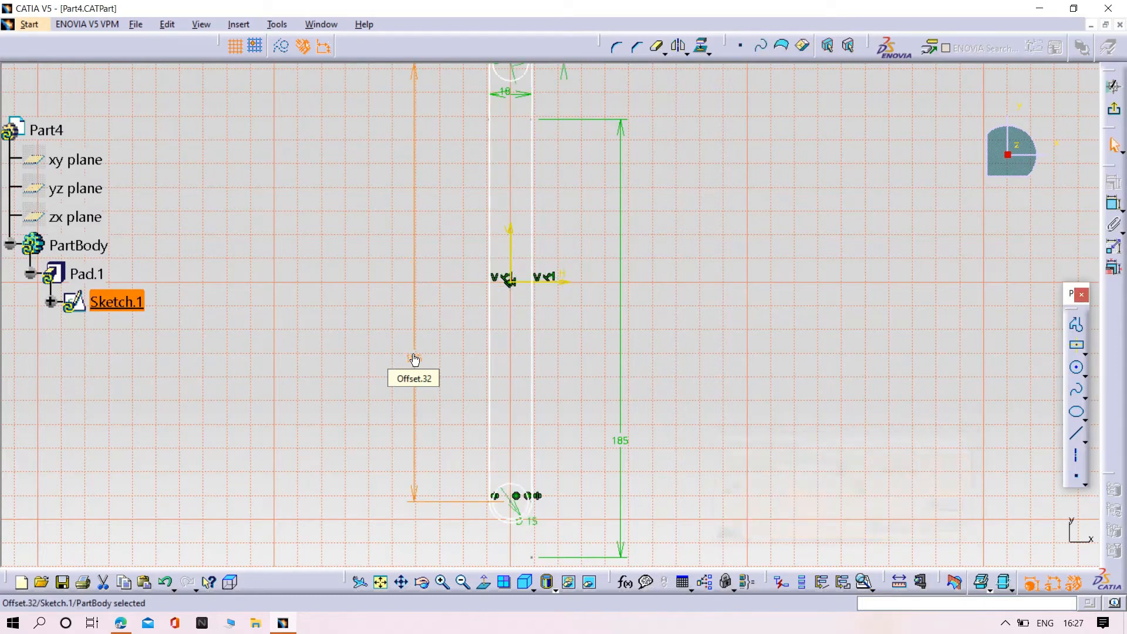
- Delete the redundant lengthwise dimension attached to the leftover points beside the link profile, and exit the sketch
middle_drag(608, 353, 608, 393)
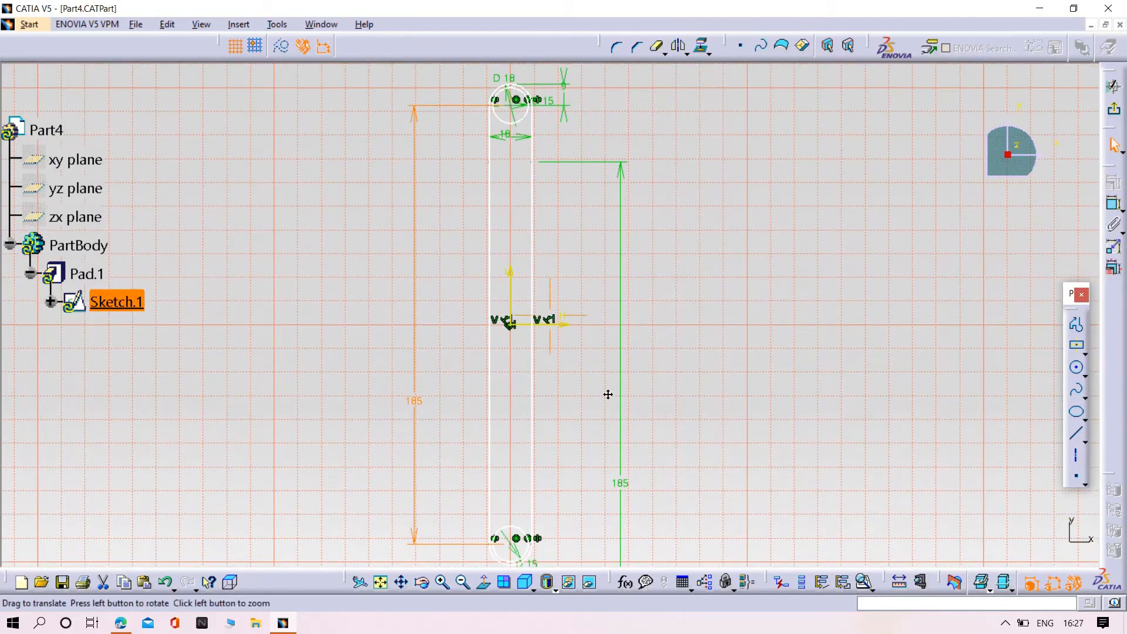
click(616, 383)
click(627, 476)
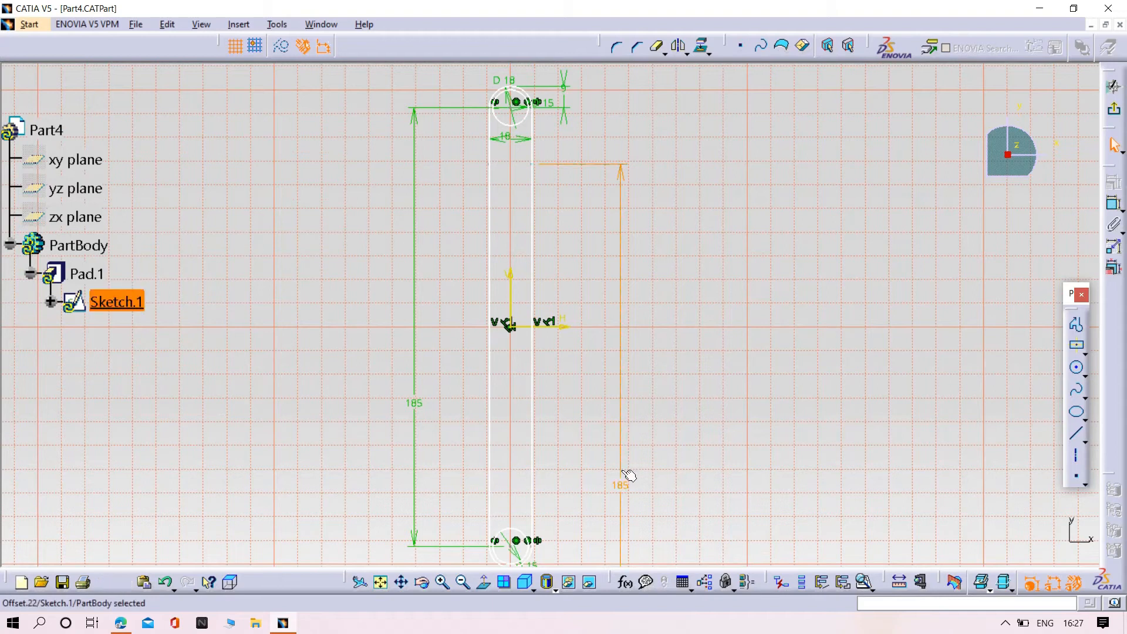
key(Delete)
mouse_move(622, 460)
middle_down()
mouse_move(622, 303)
mouse_move(632, 314)
middle_up()
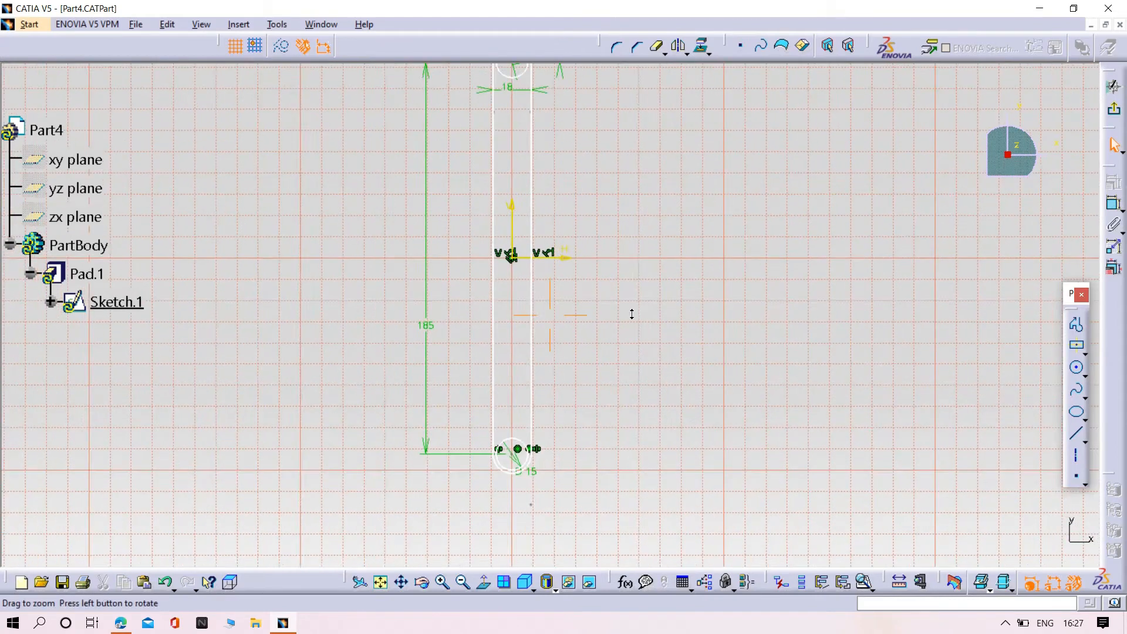
middle_drag(608, 269, 626, 314)
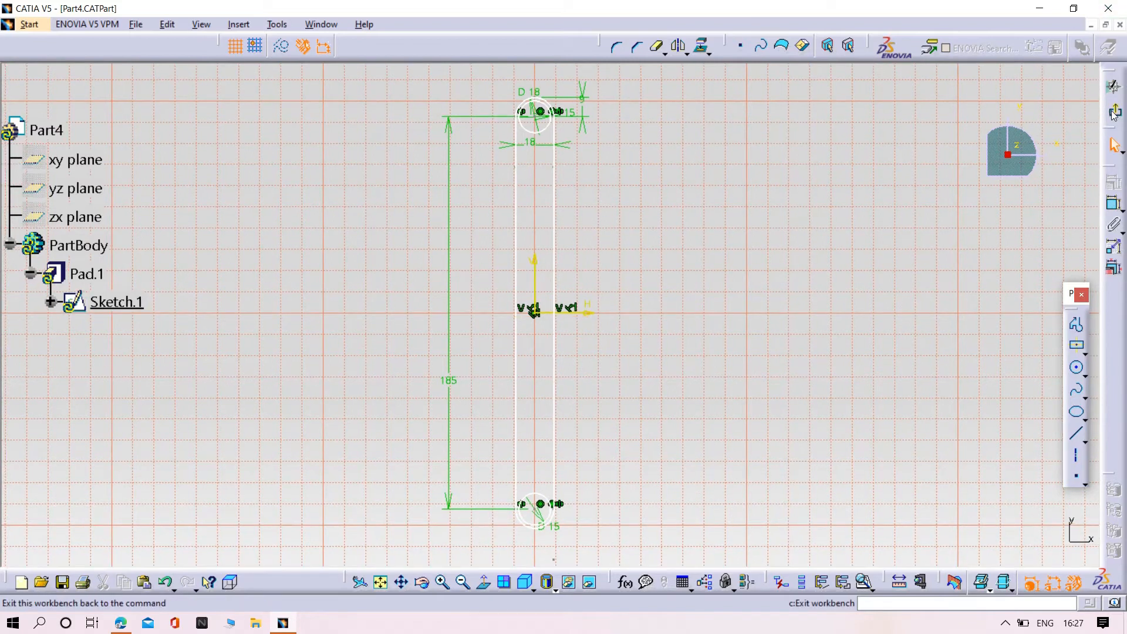
click(1113, 87)
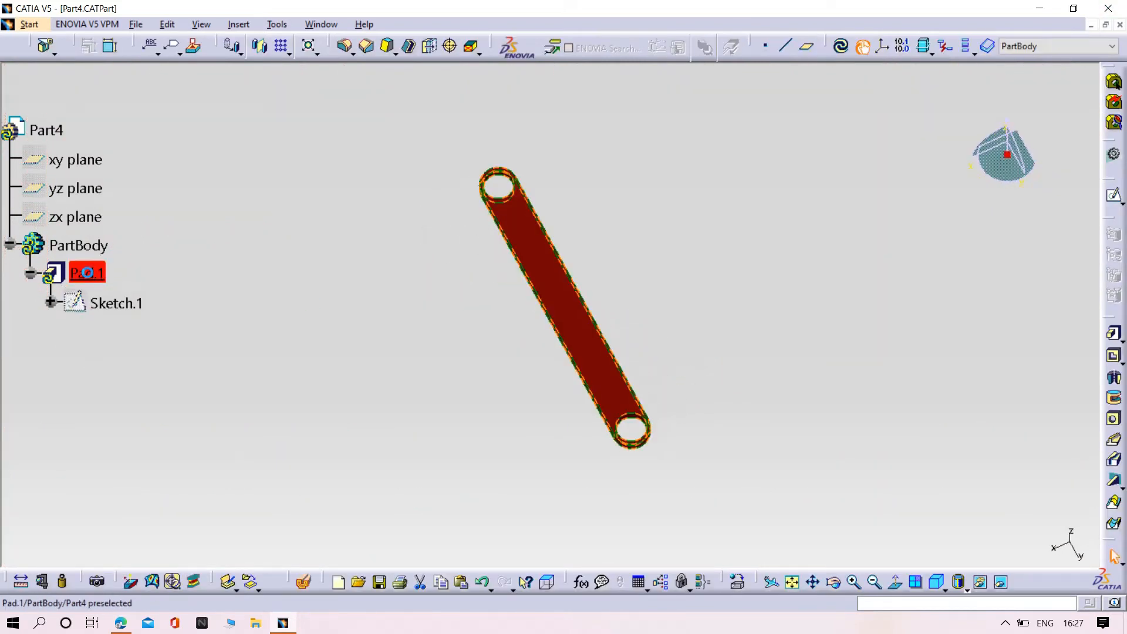
- Preview and confirm Pad.1 with its 5 mm length kept, and save Part4
click(1051, 545)
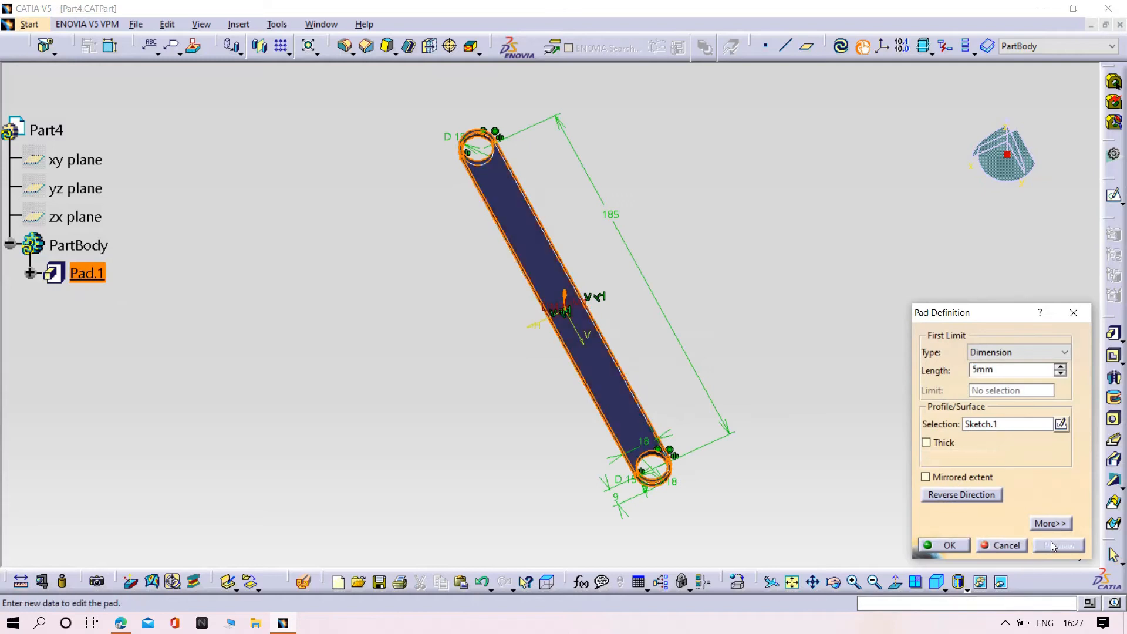
click(947, 546)
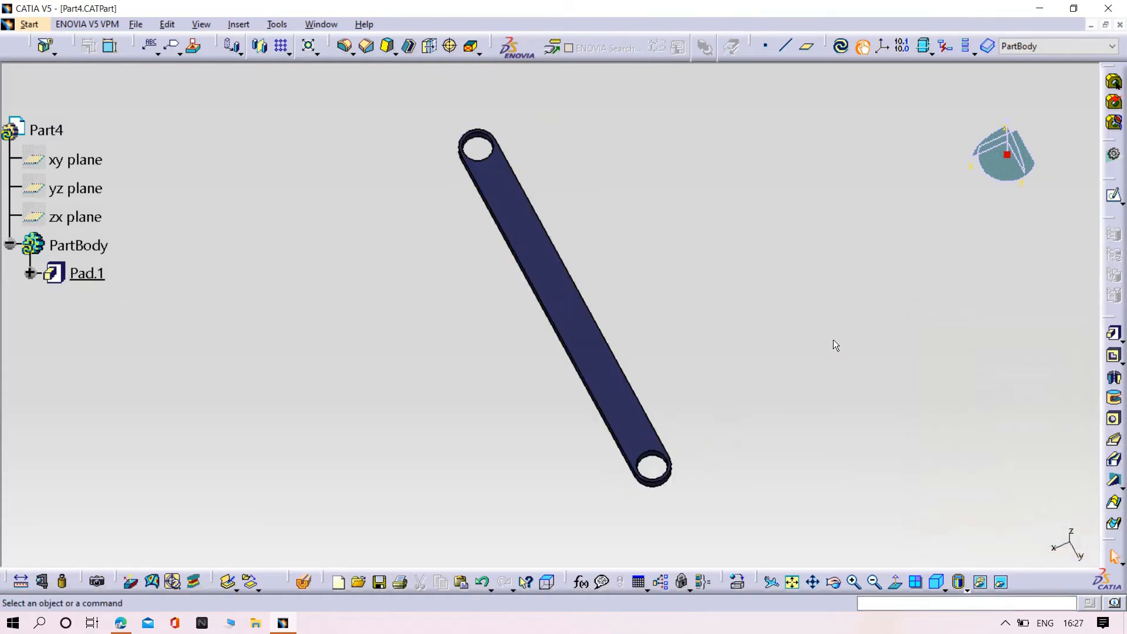
key(ctrl+s)
- Return to the Product1 assembly and delete the offset constraint between the empty cabinet's corner pin and the link's free-end hole
click(1091, 25)
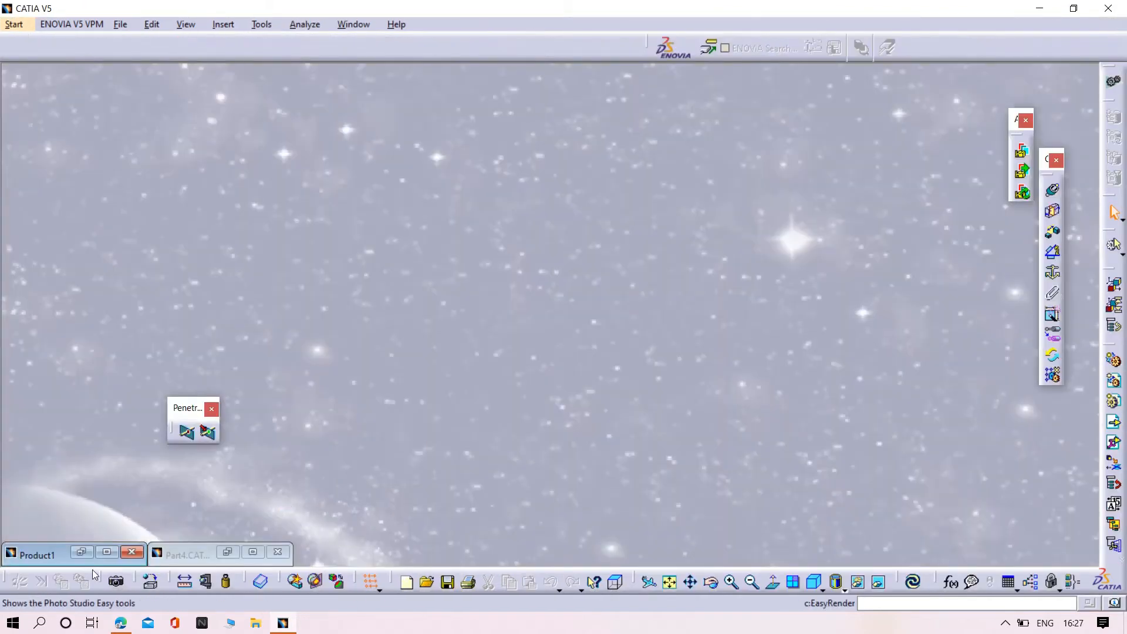
click(112, 552)
middle_drag(629, 402, 633, 385)
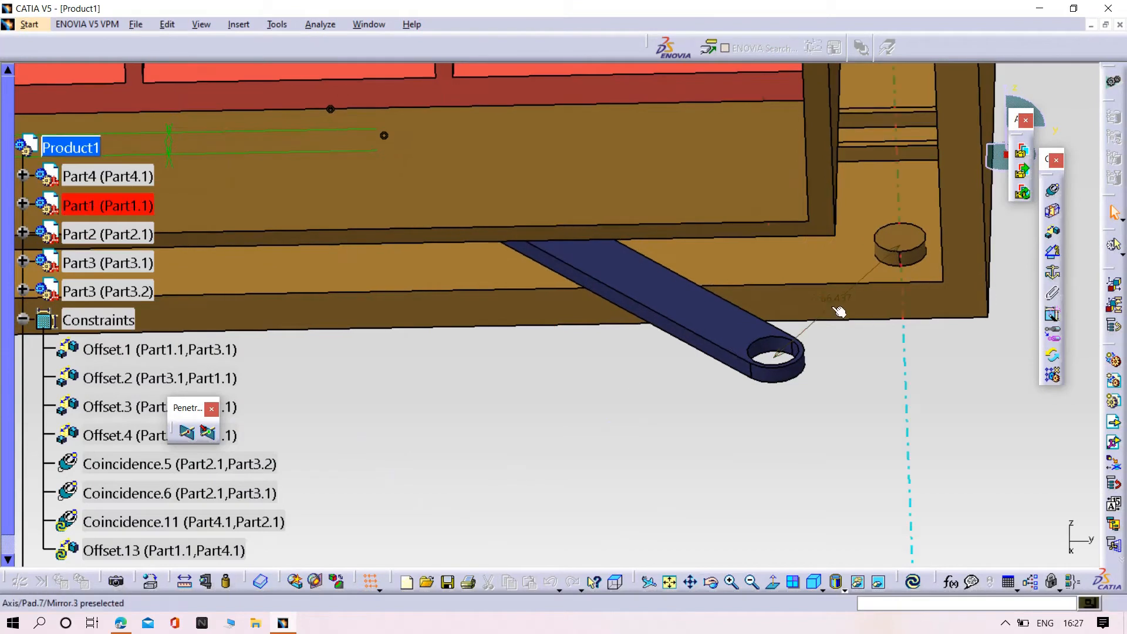
double_click(828, 311)
key(Delete)
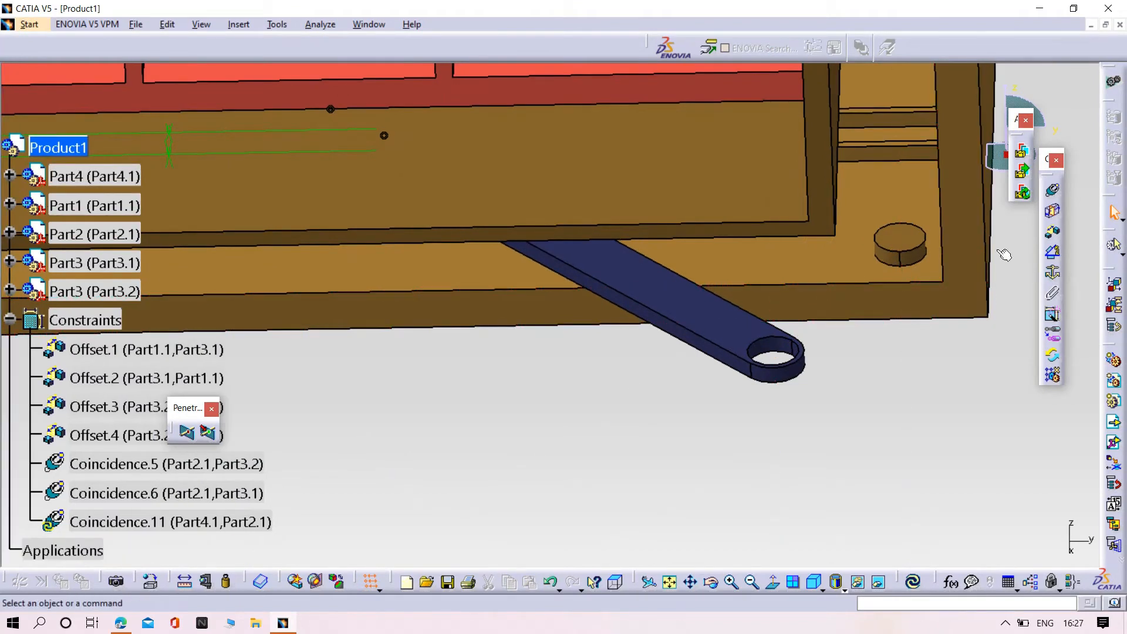
- Add a coincidence constraint between the empty cabinet's corner pin axis and the link's free-end hole axis, and update the assembly
click(1052, 193)
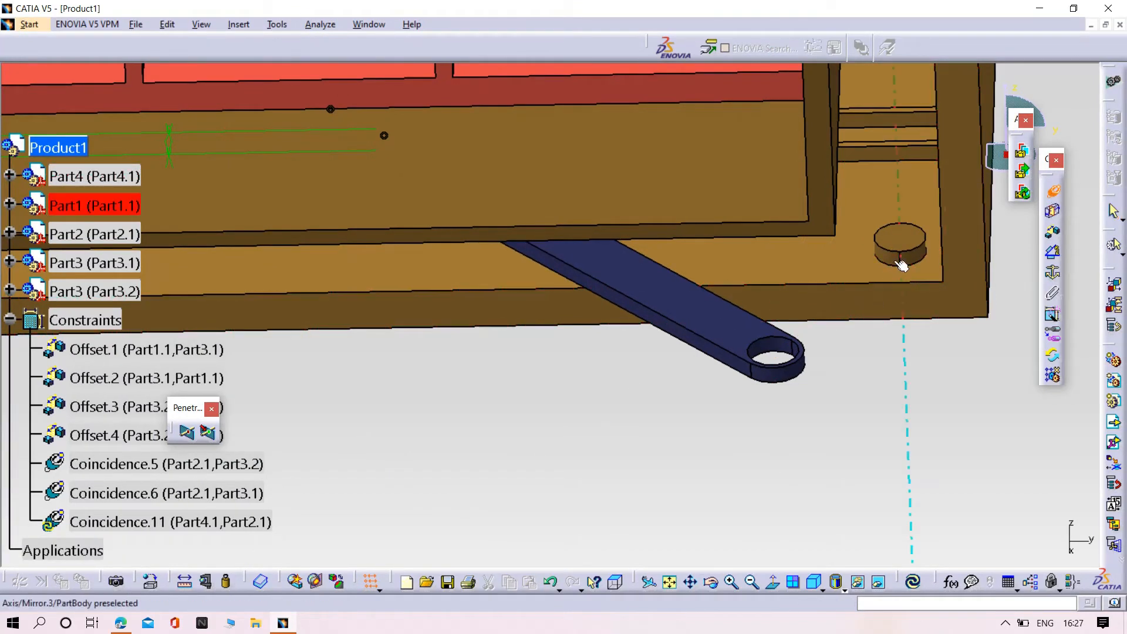
click(902, 266)
click(790, 370)
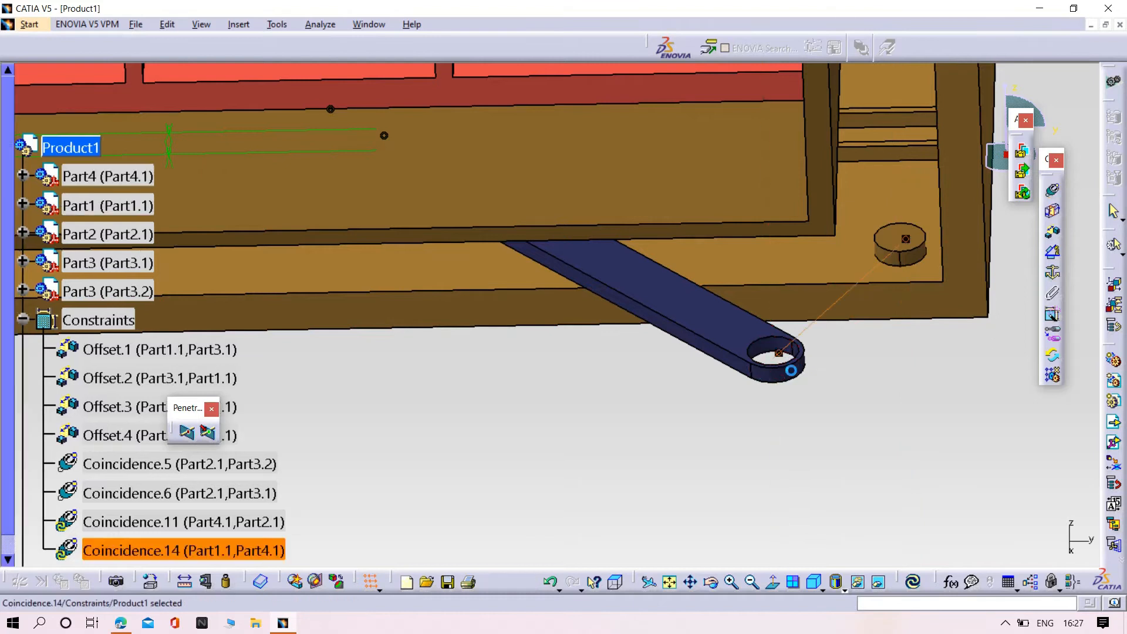
click(913, 581)
middle_drag(620, 421, 474, 329)
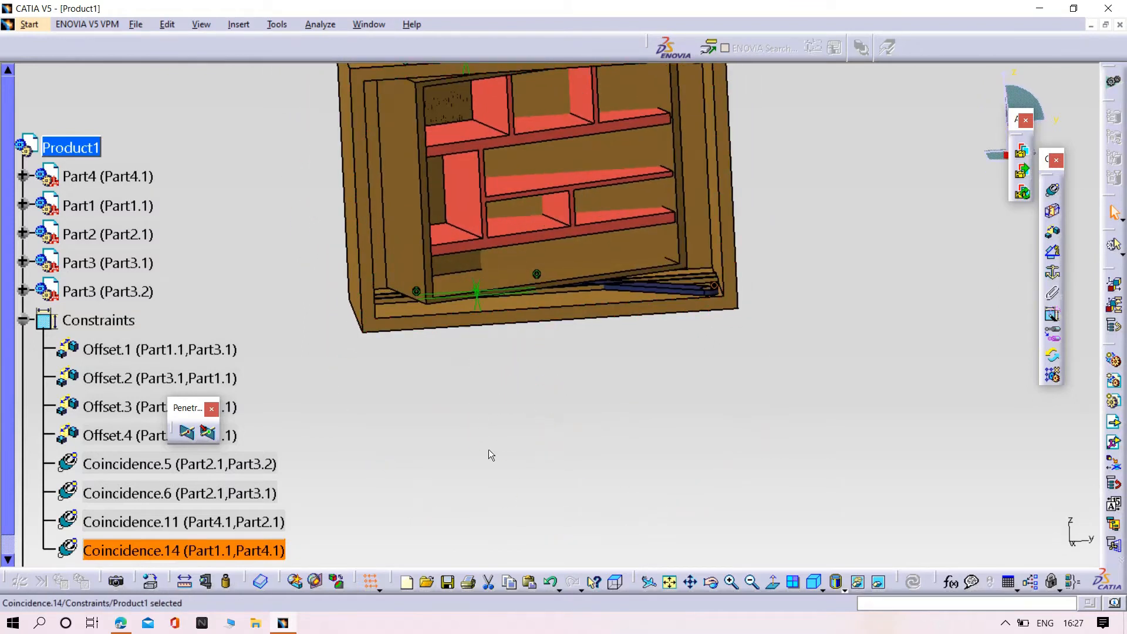
middle_drag(540, 406, 592, 311)
click(167, 24)
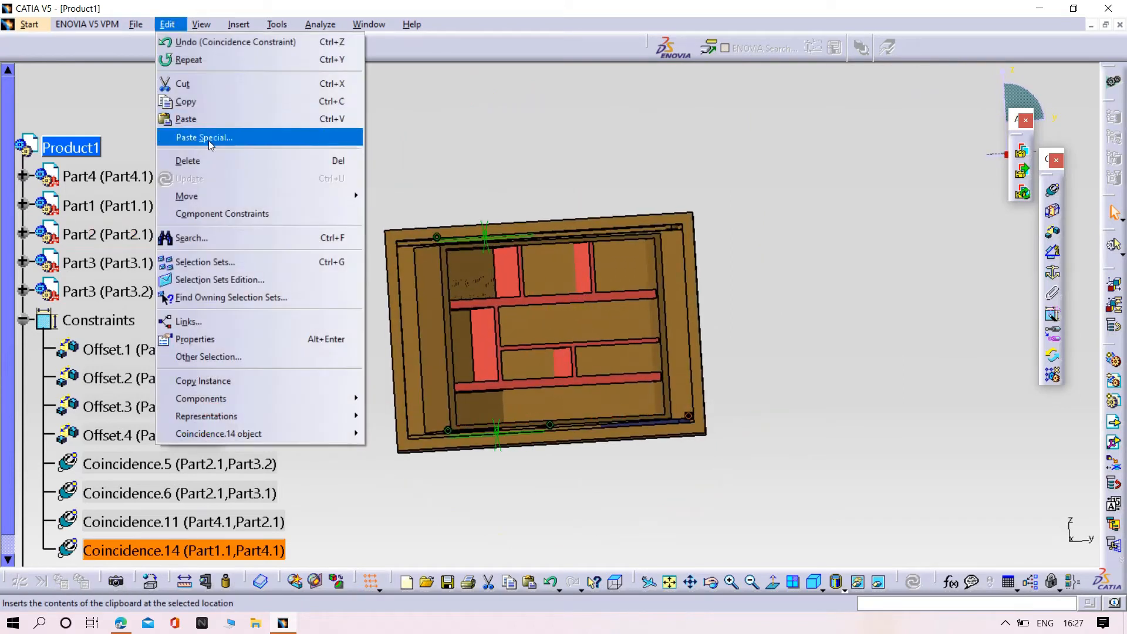
mouse_move(212, 195)
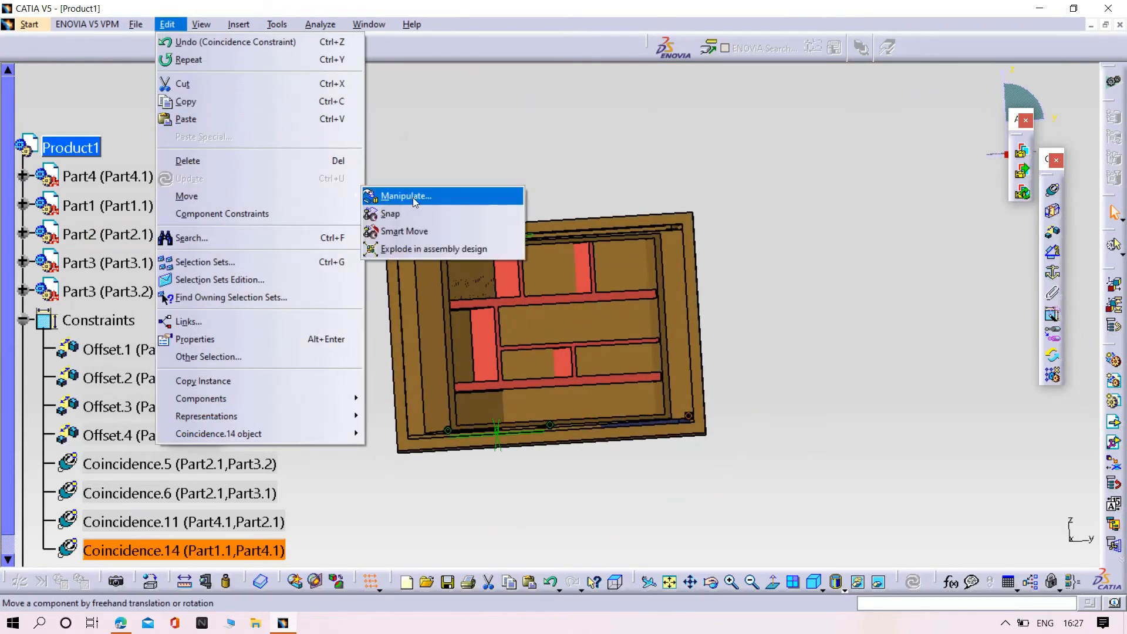
click(414, 197)
middle_drag(611, 452, 498, 356)
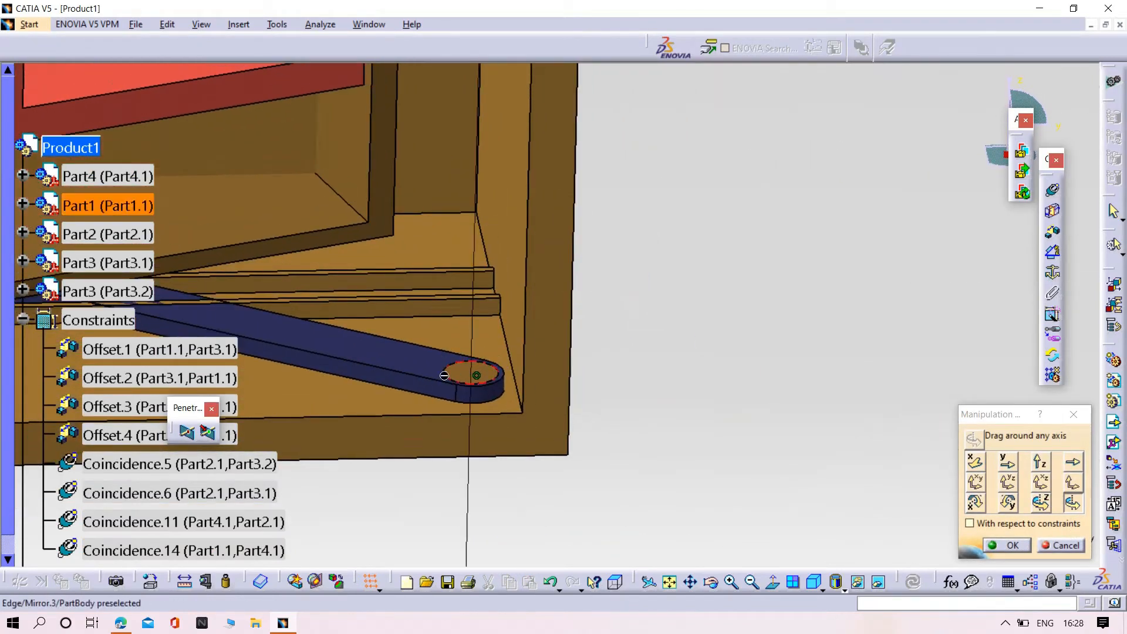
mouse_move(369, 370)
mouse_down()
mouse_move(361, 364)
mouse_move(359, 376)
mouse_up()
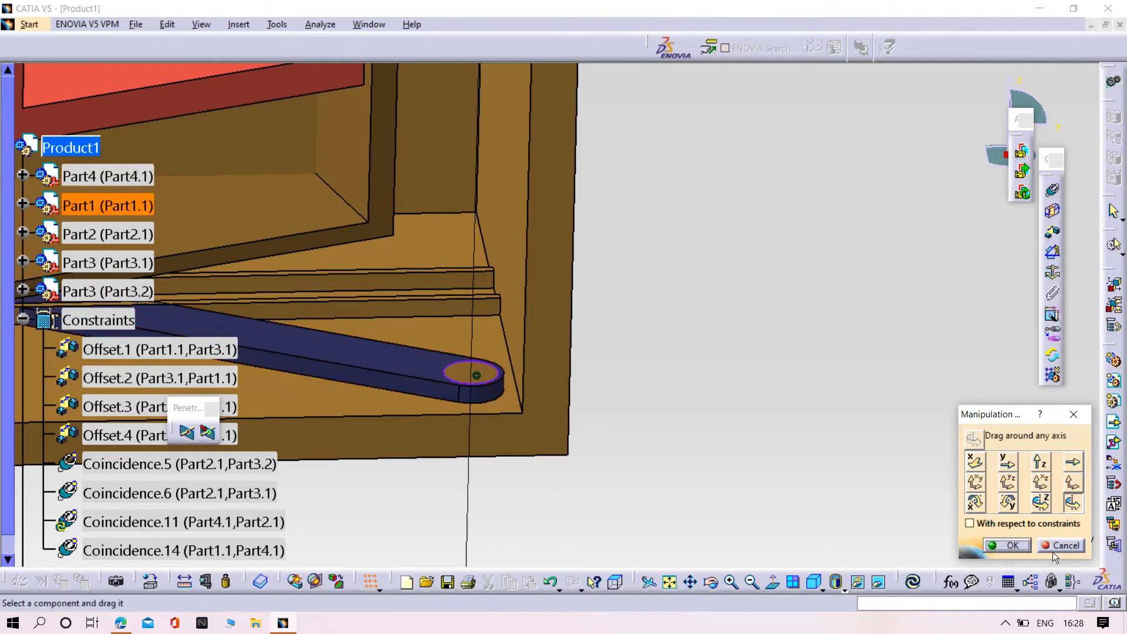
- Use Manipulate to drag the link around the corner pin's axis with respect to constraints, and accept the move
click(168, 24)
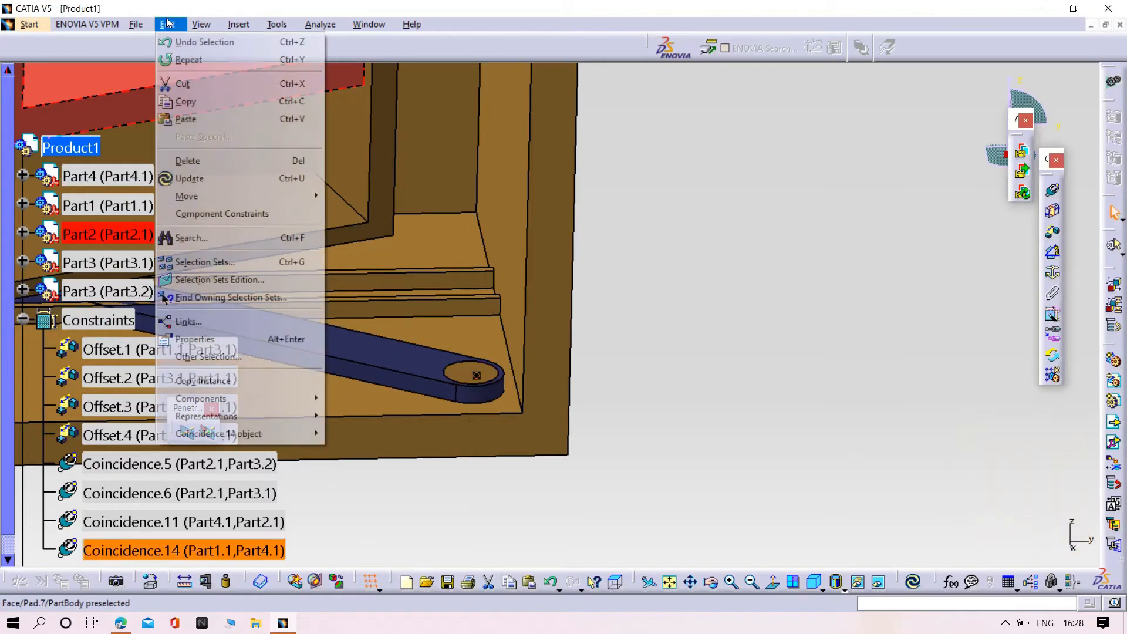
mouse_move(213, 196)
click(363, 197)
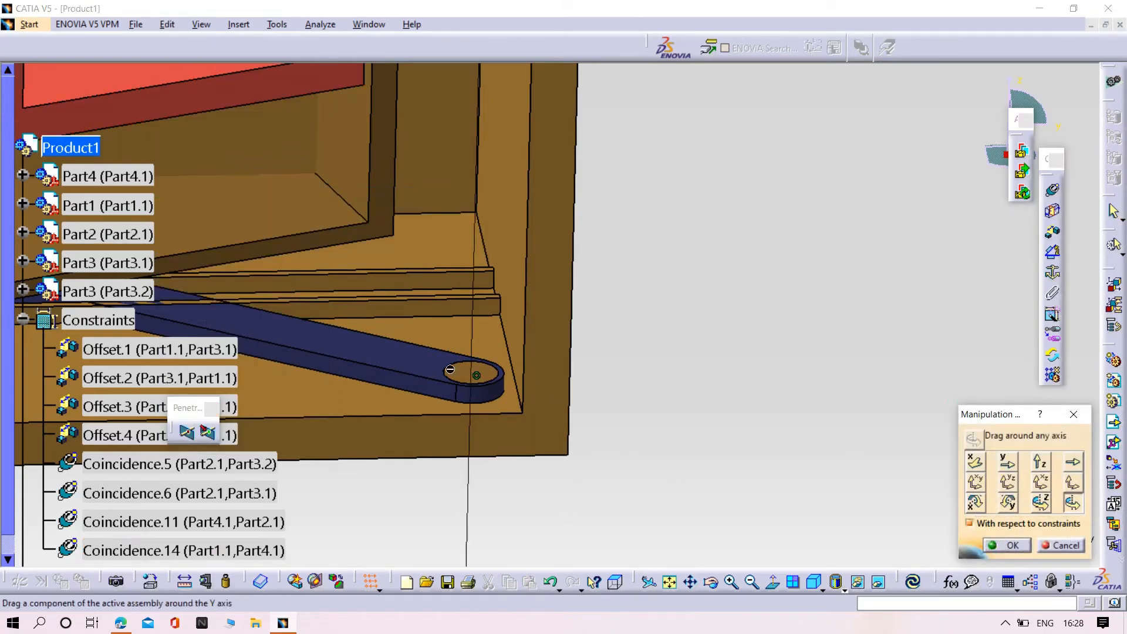
drag(405, 362, 376, 329)
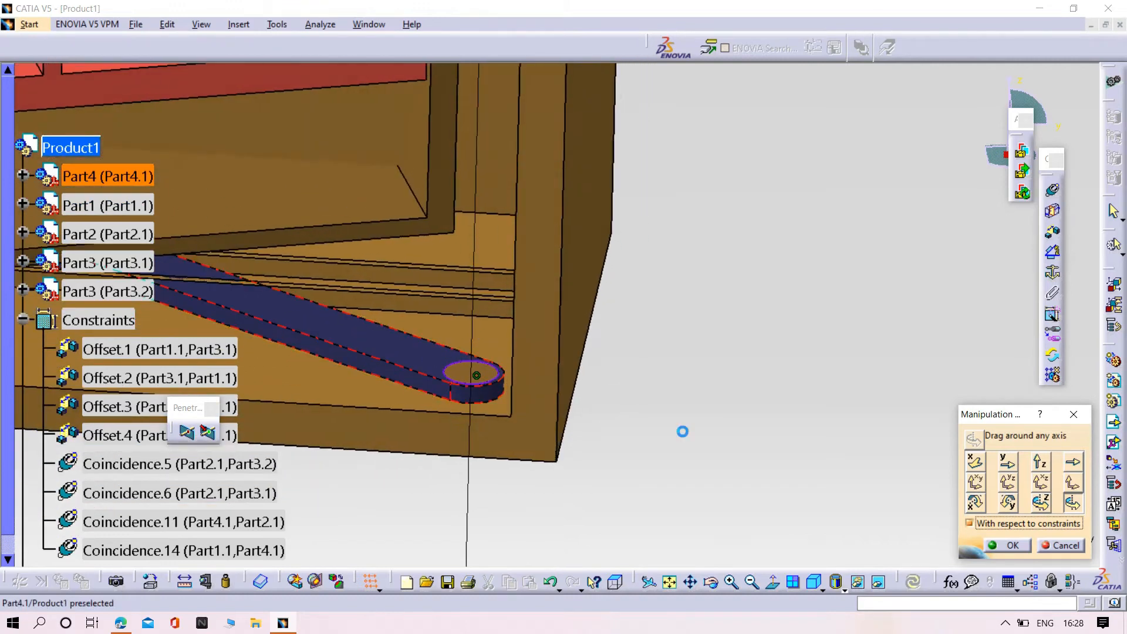
click(1008, 545)
- Fix the empty cabinet Part1 in place and drag the link around the corner pin's axis with respect to constraints
click(574, 315)
middle_drag(508, 414, 793, 412)
click(167, 28)
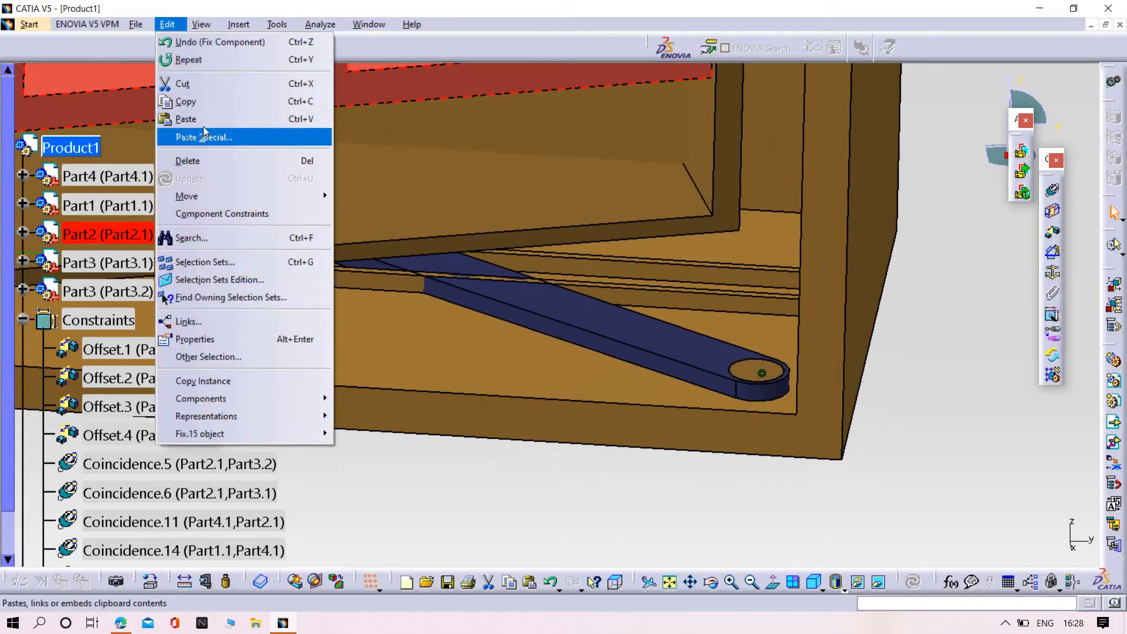
mouse_move(198, 193)
click(359, 197)
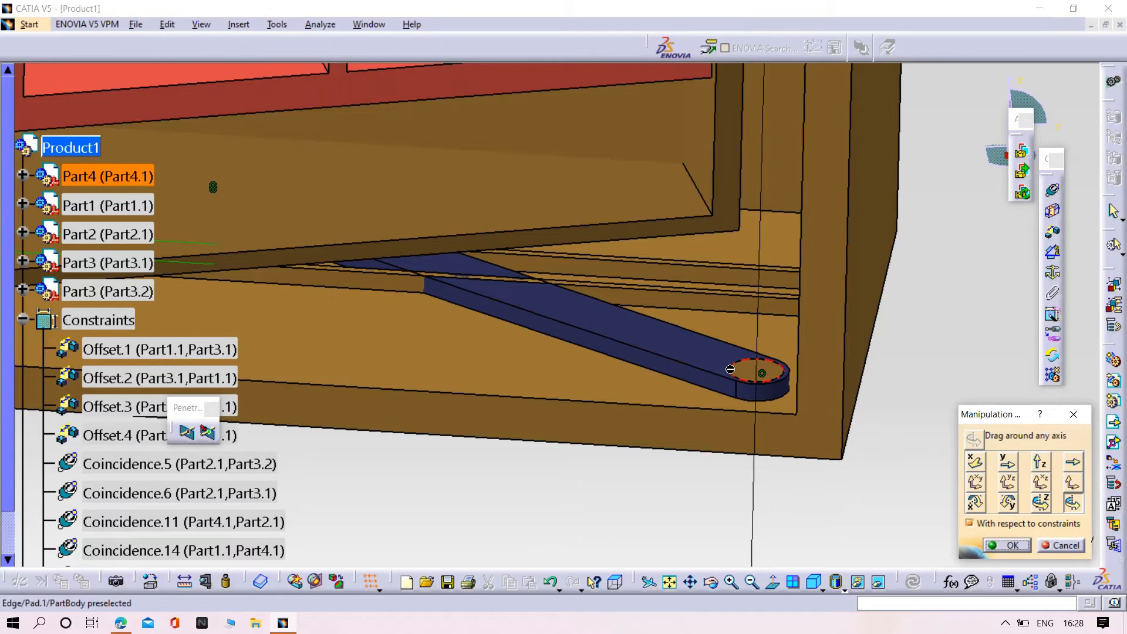
drag(694, 335, 670, 347)
middle_drag(588, 441, 505, 441)
click(999, 544)
- Insert Part4 from the table folder into Product1 as another existing component
scroll(155, 158, down, 3)
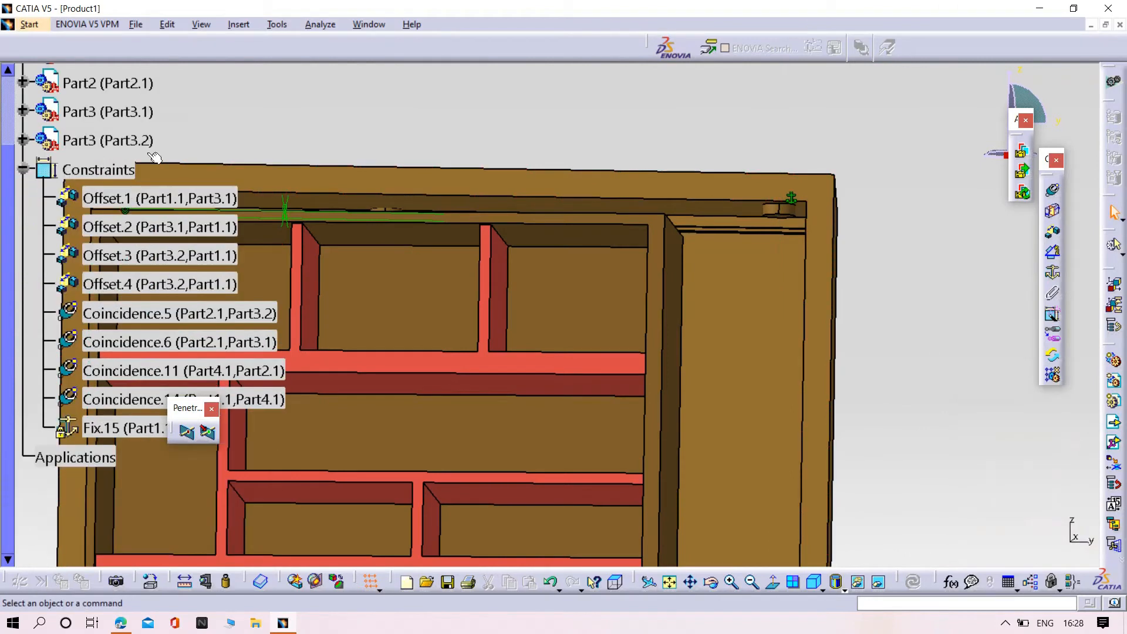
scroll(213, 140, up, 5)
right_click(63, 197)
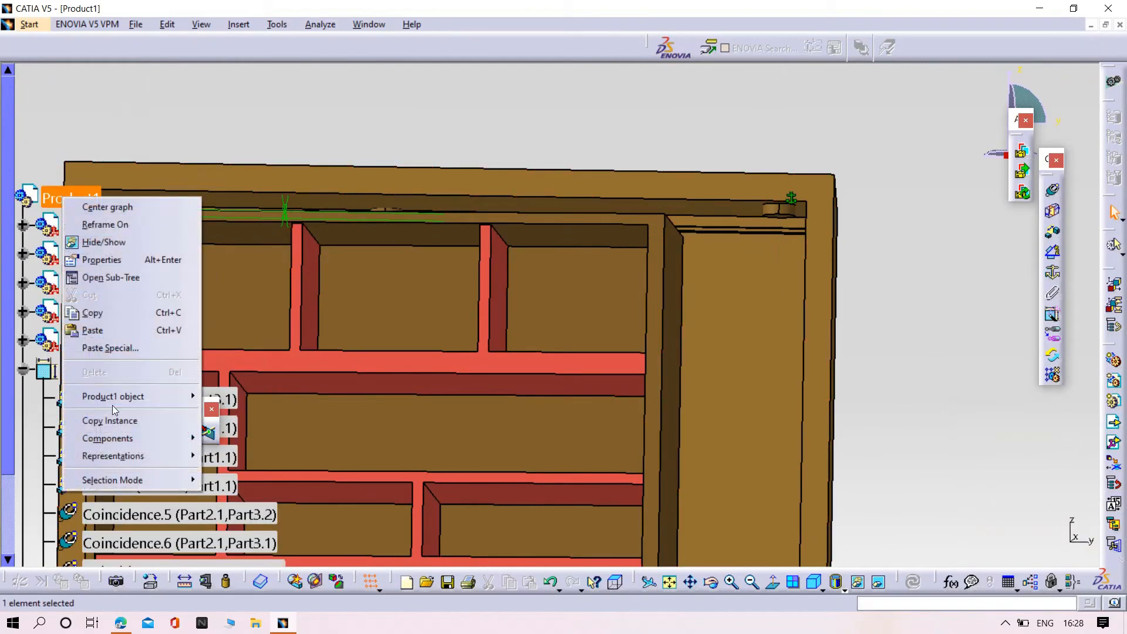
mouse_move(129, 438)
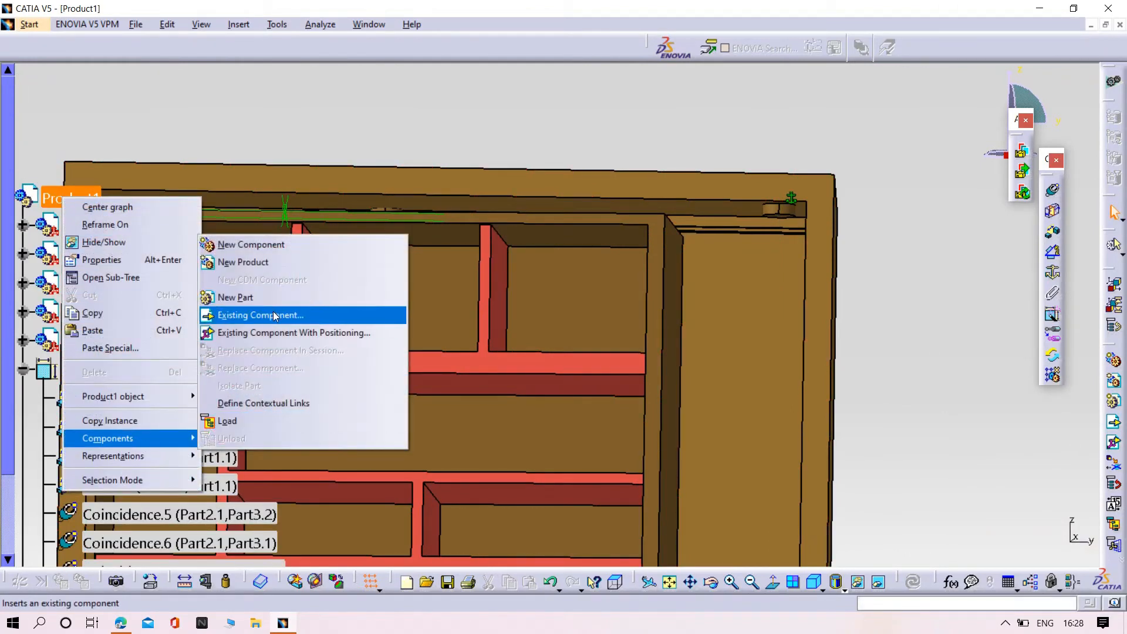
click(273, 311)
click(588, 388)
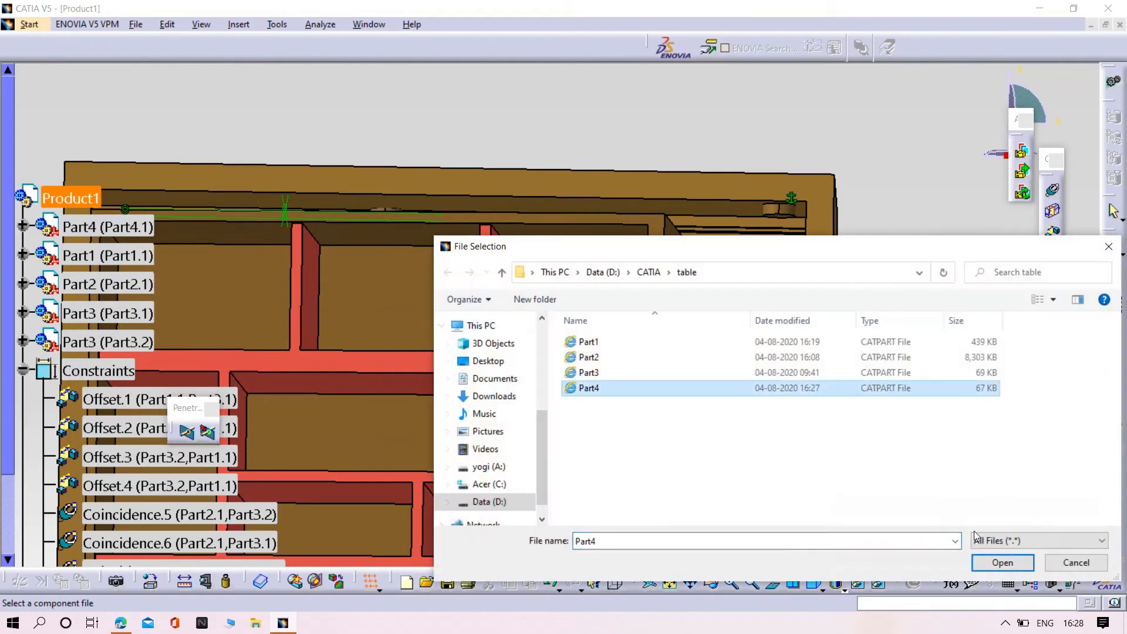
click(1003, 563)
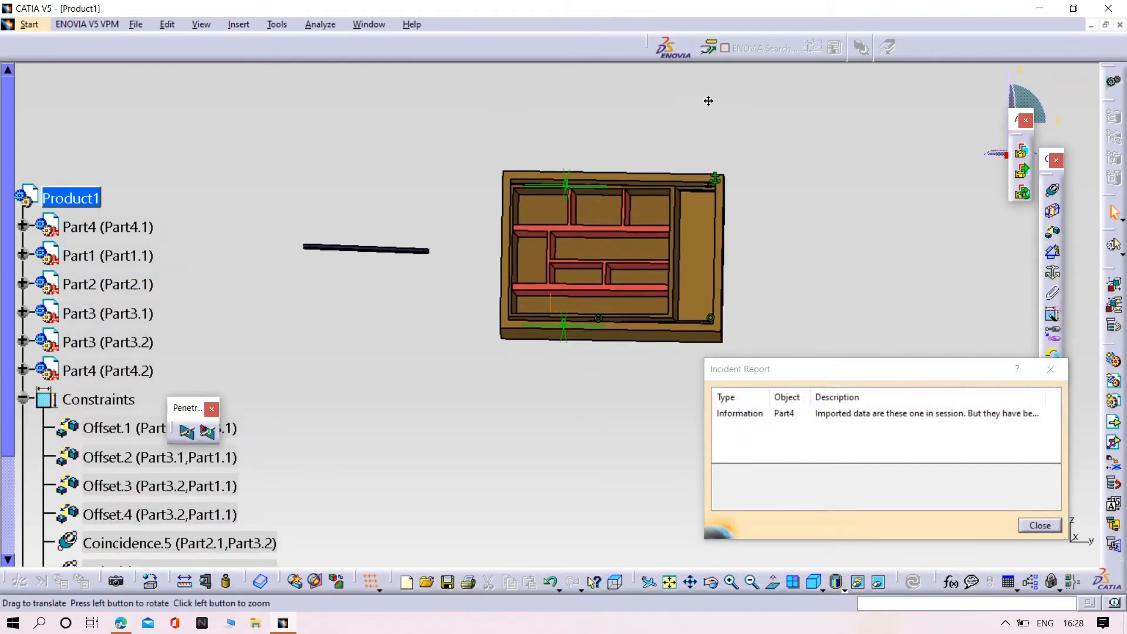
- Add a coincidence constraint between the outer cabinet's top corner pin axis and one hole axis of the second Part4 link, and update the assembly
click(1032, 526)
middle_drag(495, 407, 496, 302)
scroll(798, 211, up, 1)
middle_drag(798, 211, 588, 405)
middle_drag(815, 315, 784, 196)
click(748, 194)
middle_drag(563, 120, 383, 282)
middle_drag(276, 300, 347, 144)
scroll(270, 326, up, 1)
middle_drag(270, 326, 671, 479)
scroll(671, 479, up, 1)
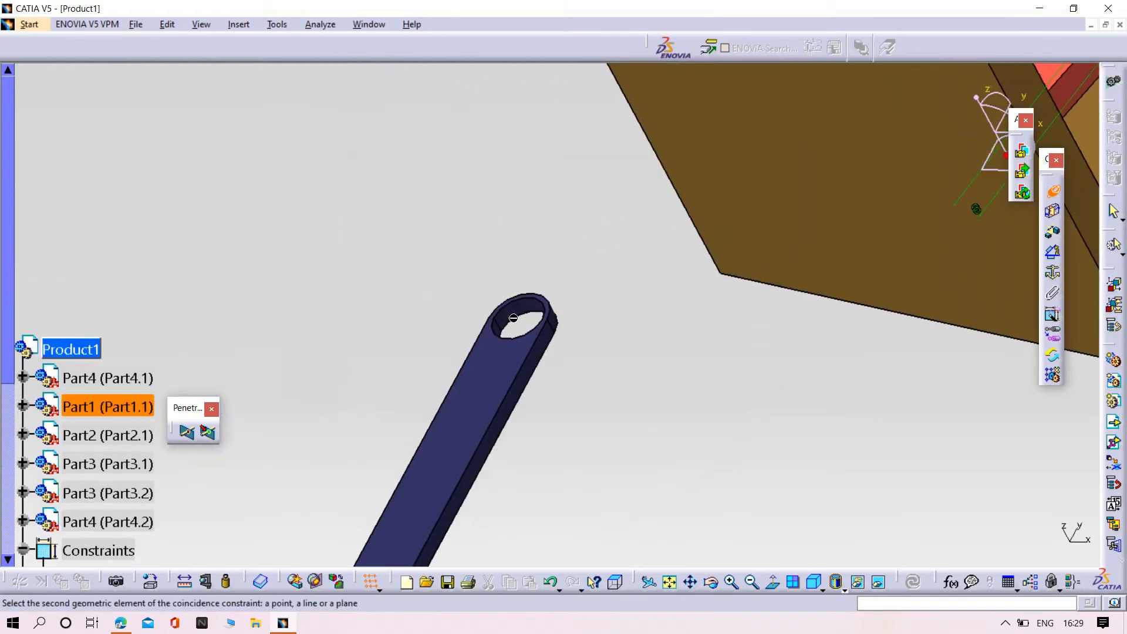
click(513, 318)
click(914, 580)
- Add an offset constraint of 0 between the second link's flat face and the end face of Part1's top corner pin, and update
middle_drag(853, 352, 670, 478)
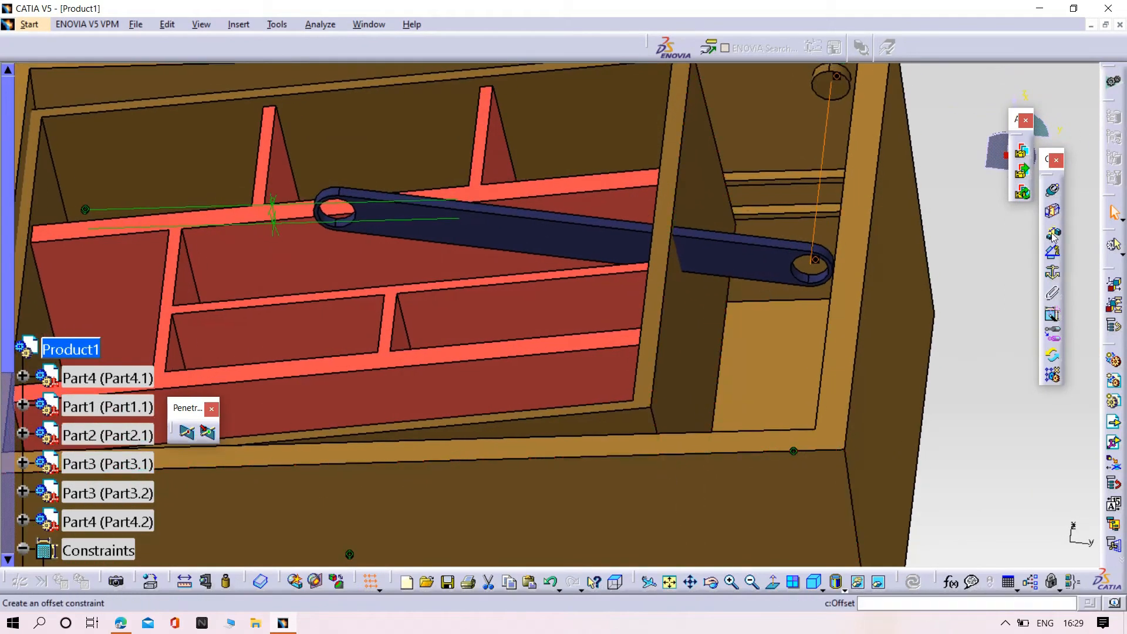
click(710, 257)
middle_drag(712, 259, 772, 234)
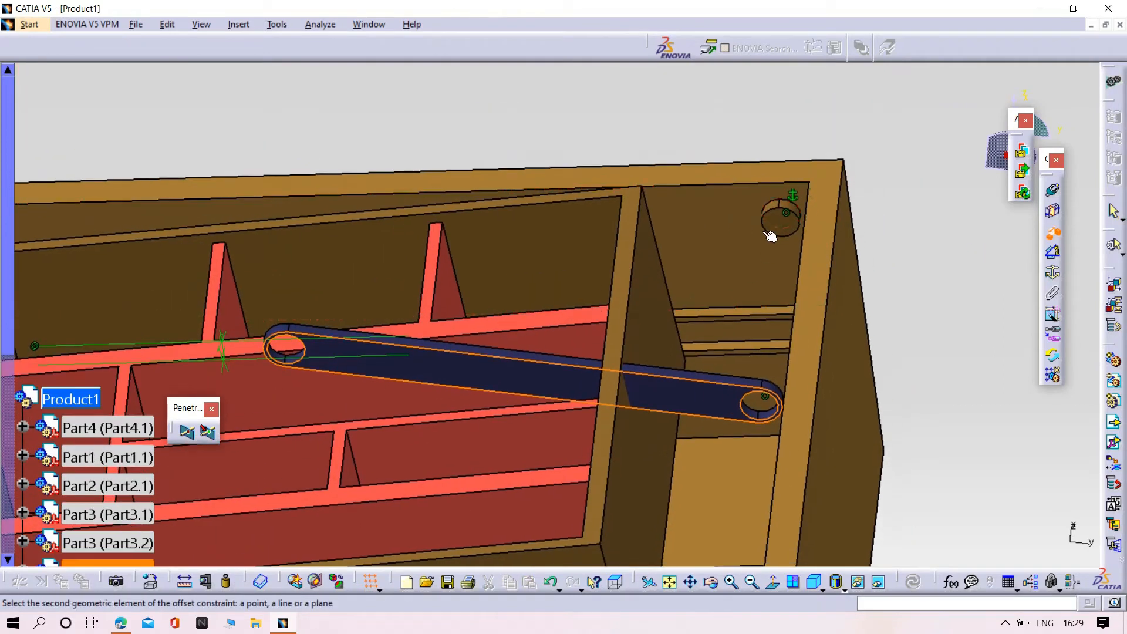
click(774, 219)
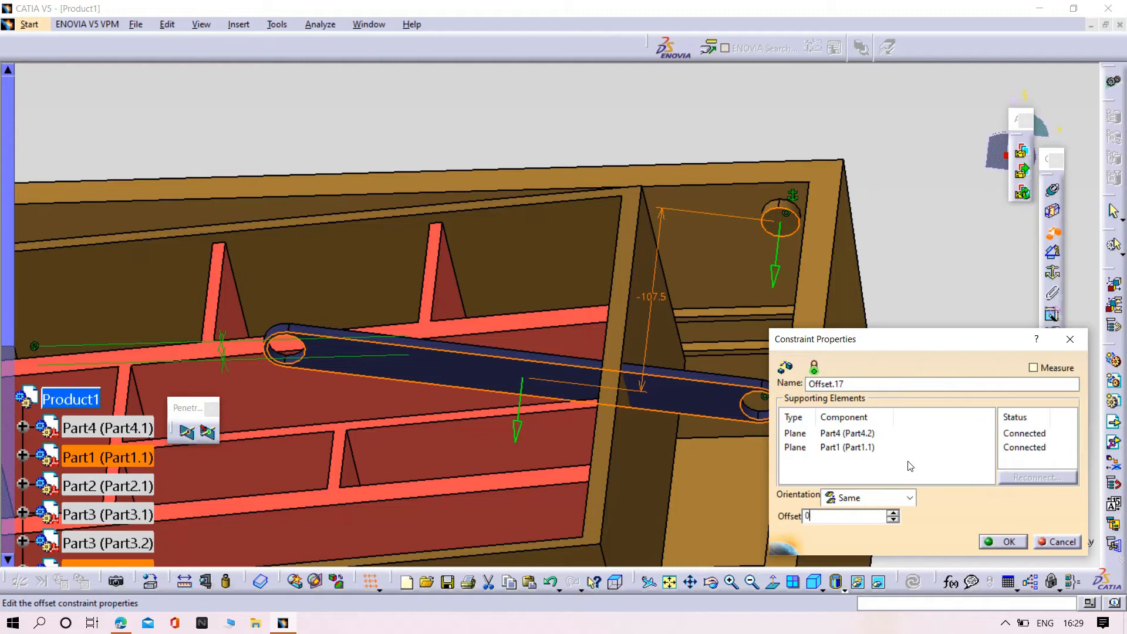
key(Return)
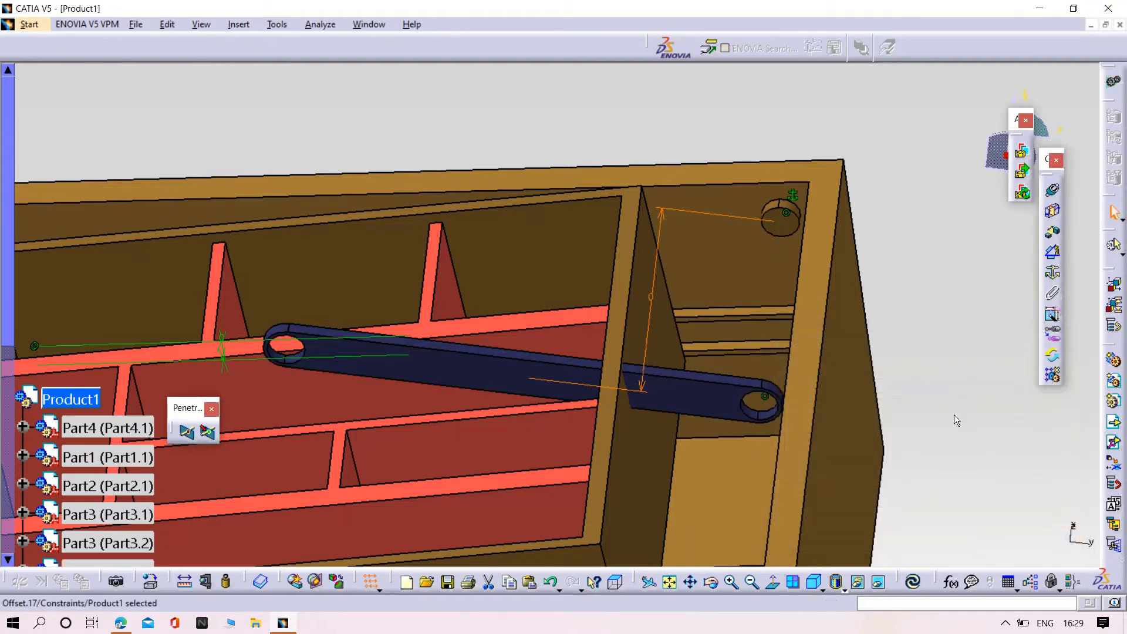
click(914, 581)
- Hide the outer cabinet Part1 and make the second link's free-end hole axis coincident with the pin axis on Part2's top face, updating the assembly
middle_drag(573, 78, 575, 253)
right_click(579, 252)
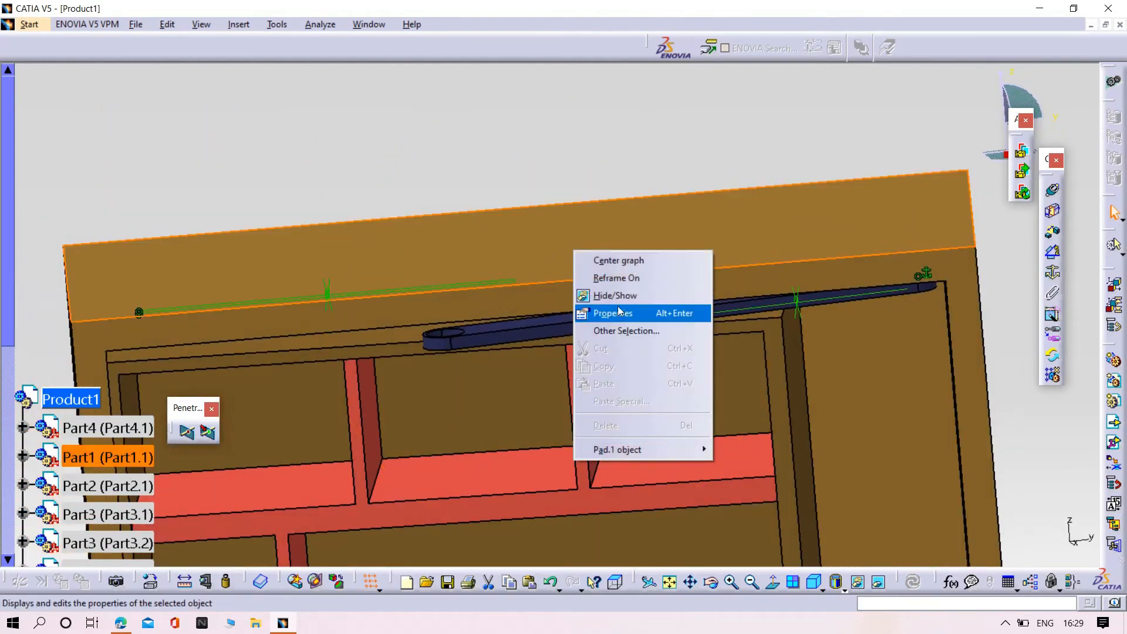
click(614, 296)
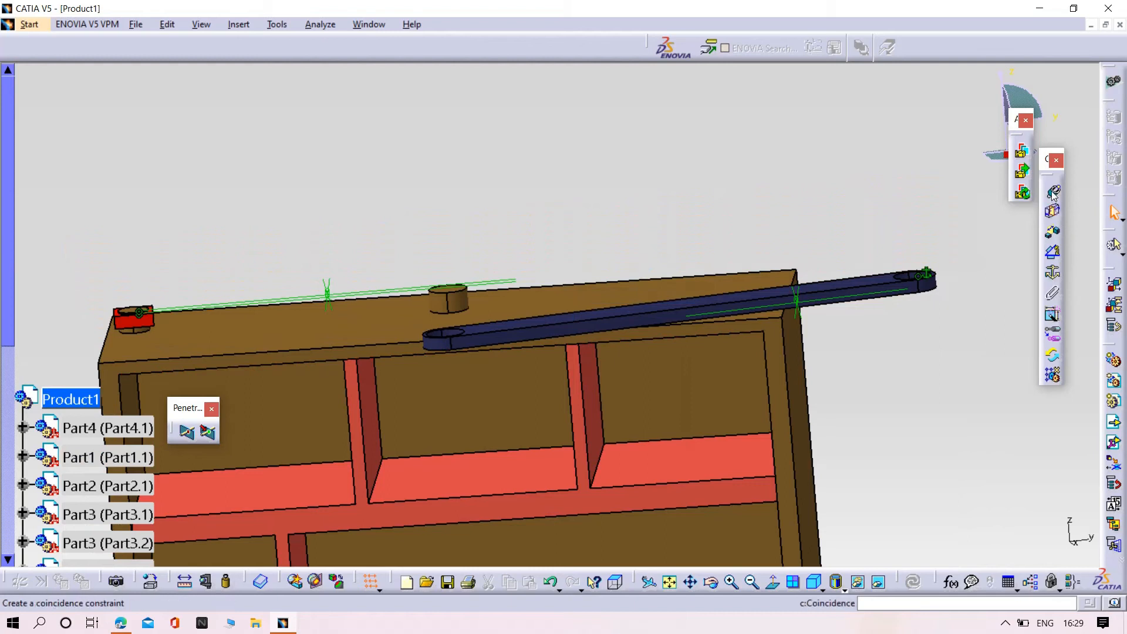
middle_drag(536, 218, 433, 363)
click(435, 368)
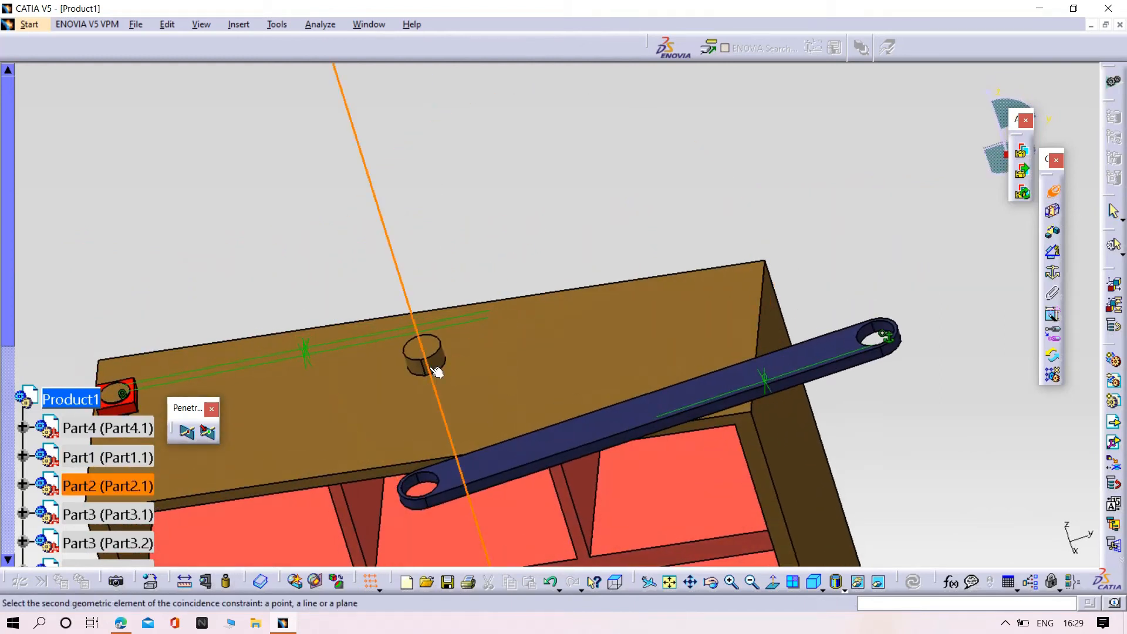
click(418, 487)
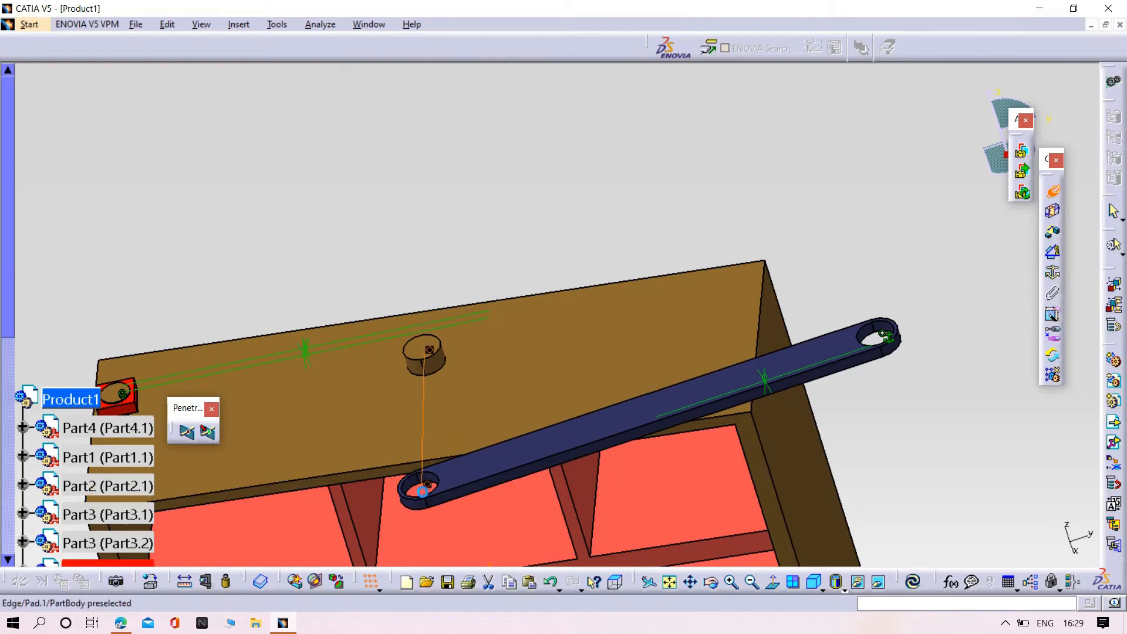
click(914, 583)
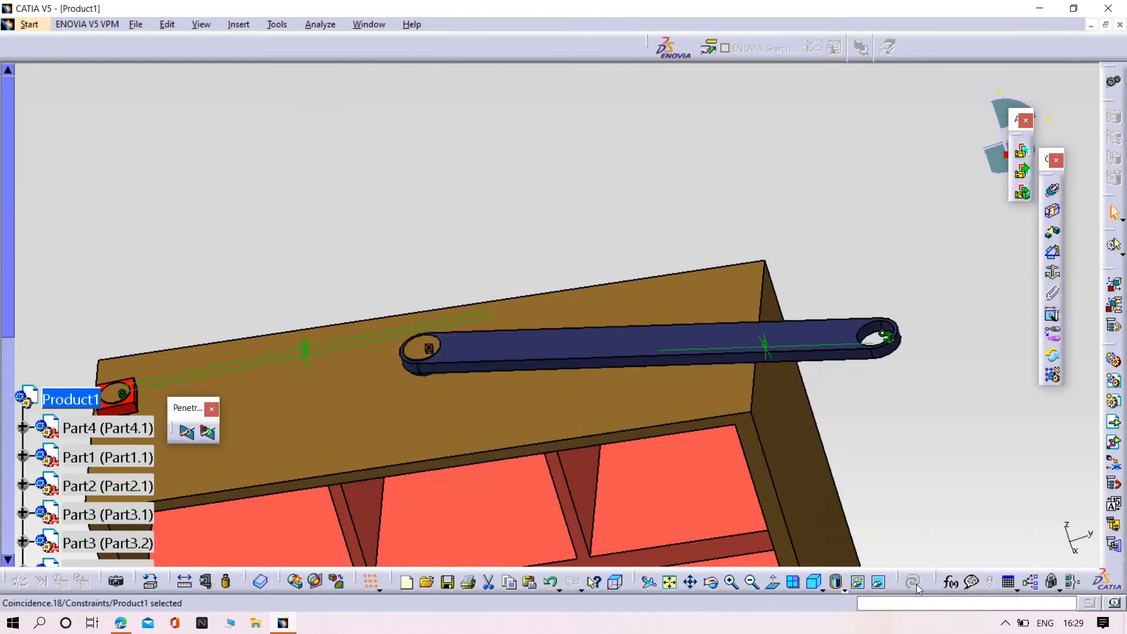
- Bring the hidden outer cabinet Part1 back into the visible space
middle_drag(549, 234, 691, 312)
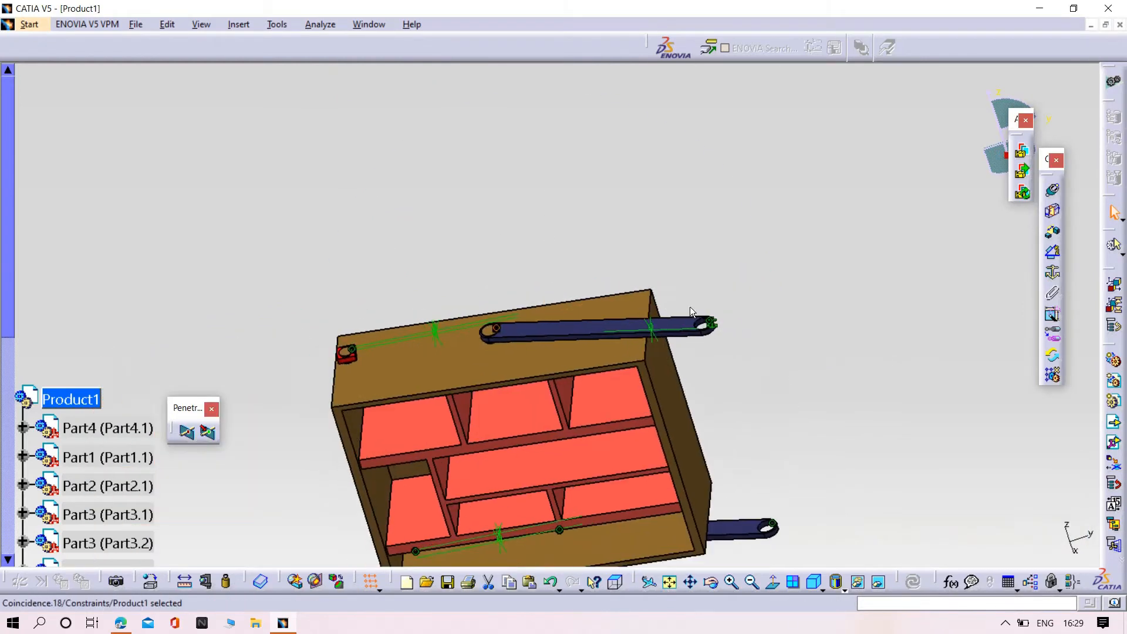
click(878, 582)
right_click(664, 271)
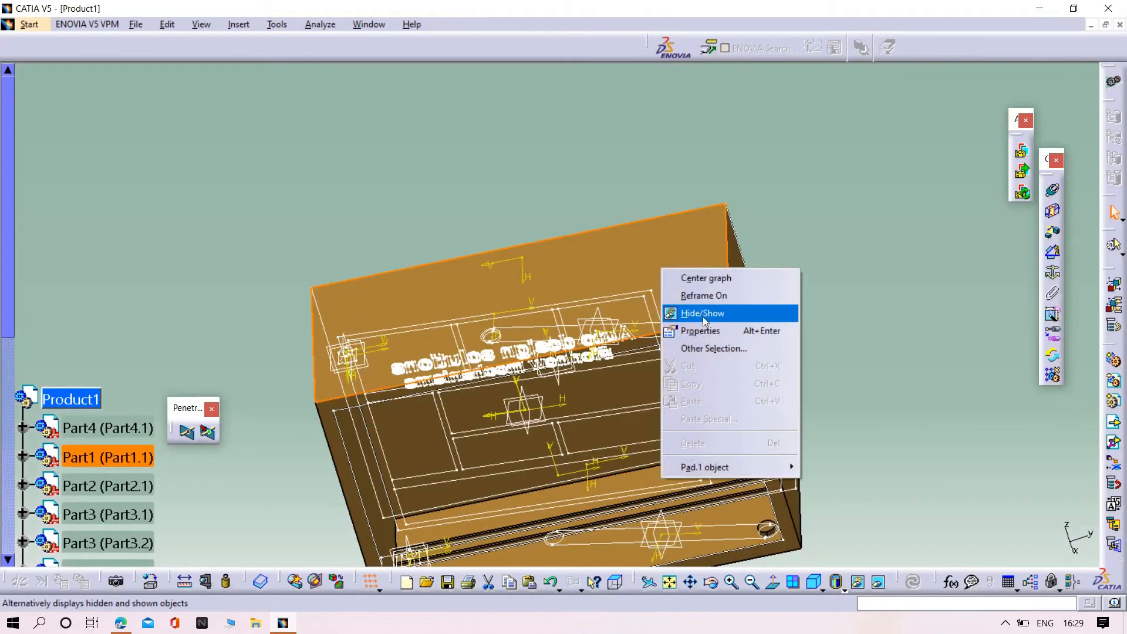
click(705, 318)
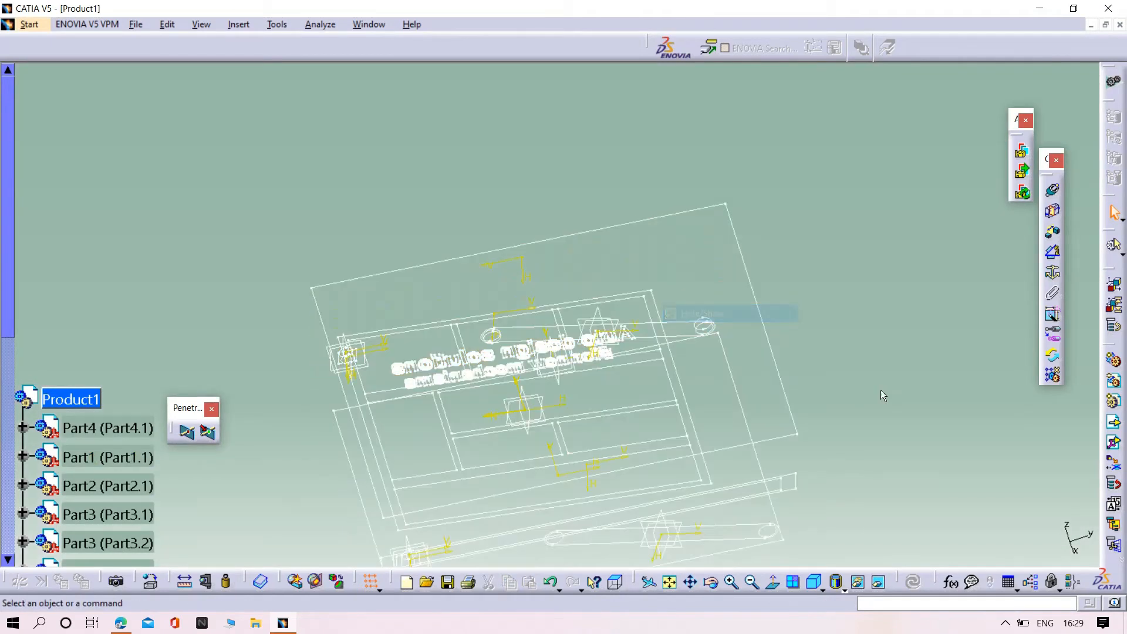
click(875, 589)
middle_drag(699, 399, 631, 420)
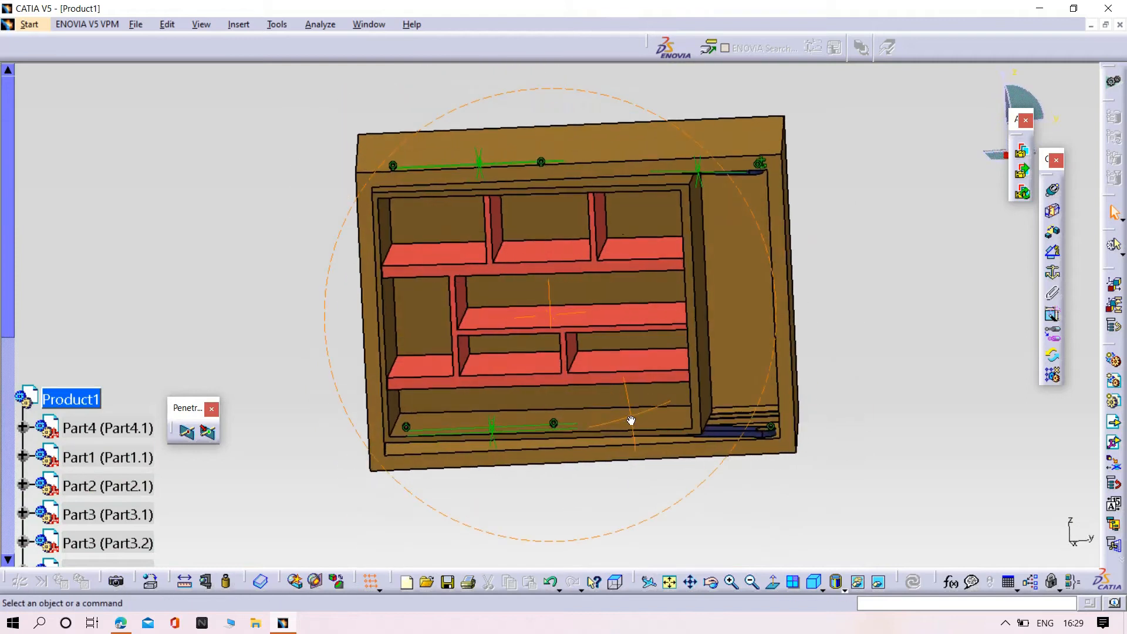
- Use Manipulate with respect to constraints to swing the lower link around its corner pin axis and test the inner cabinet's motion
middle_drag(566, 485, 604, 407)
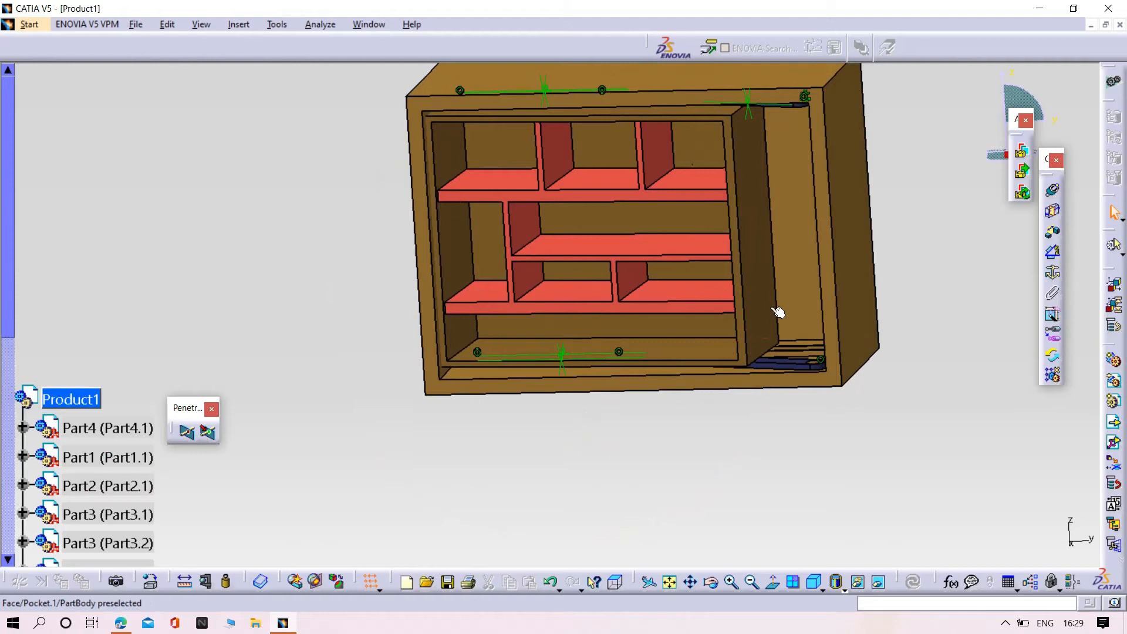
middle_drag(692, 474, 619, 173)
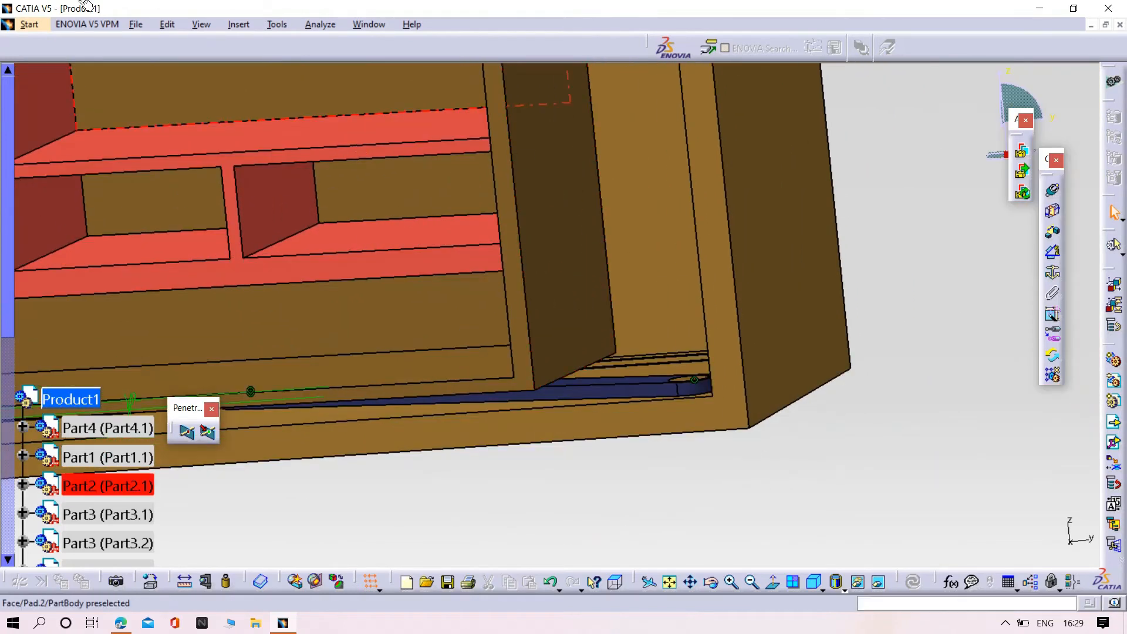
click(166, 24)
mouse_move(317, 195)
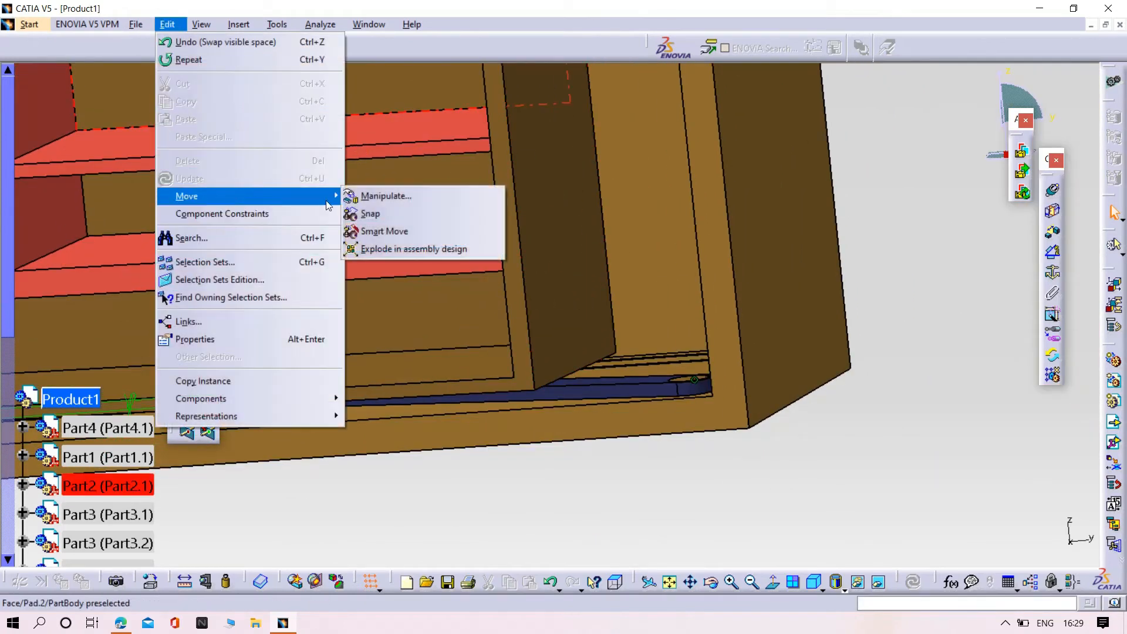
click(379, 197)
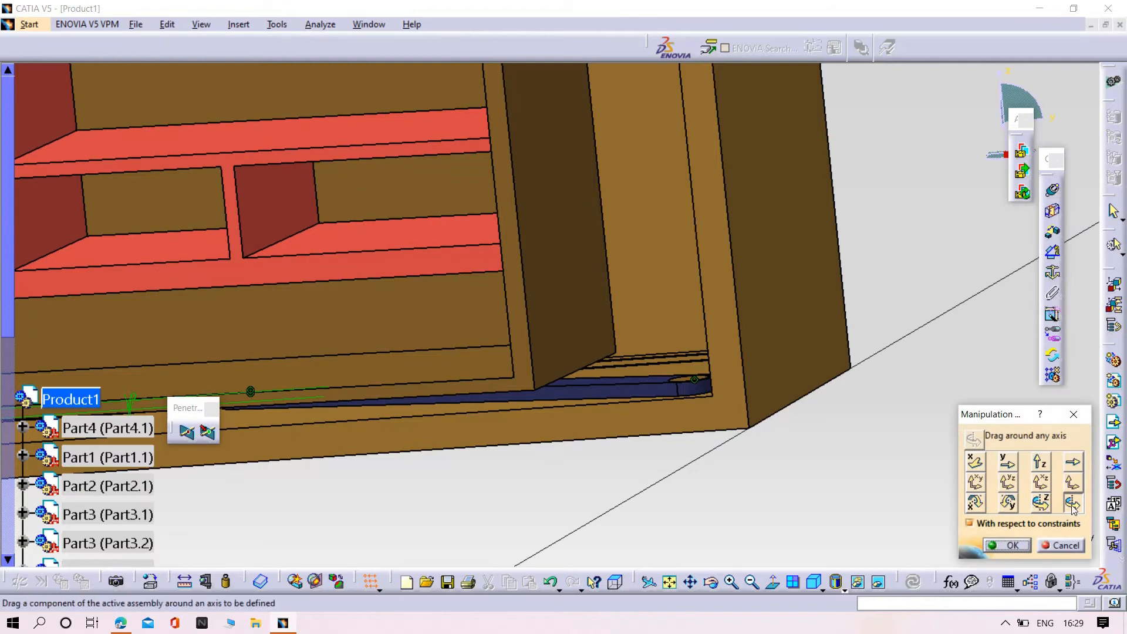
middle_drag(649, 411, 706, 448)
click(681, 405)
middle_drag(637, 394, 631, 443)
drag(605, 356, 516, 392)
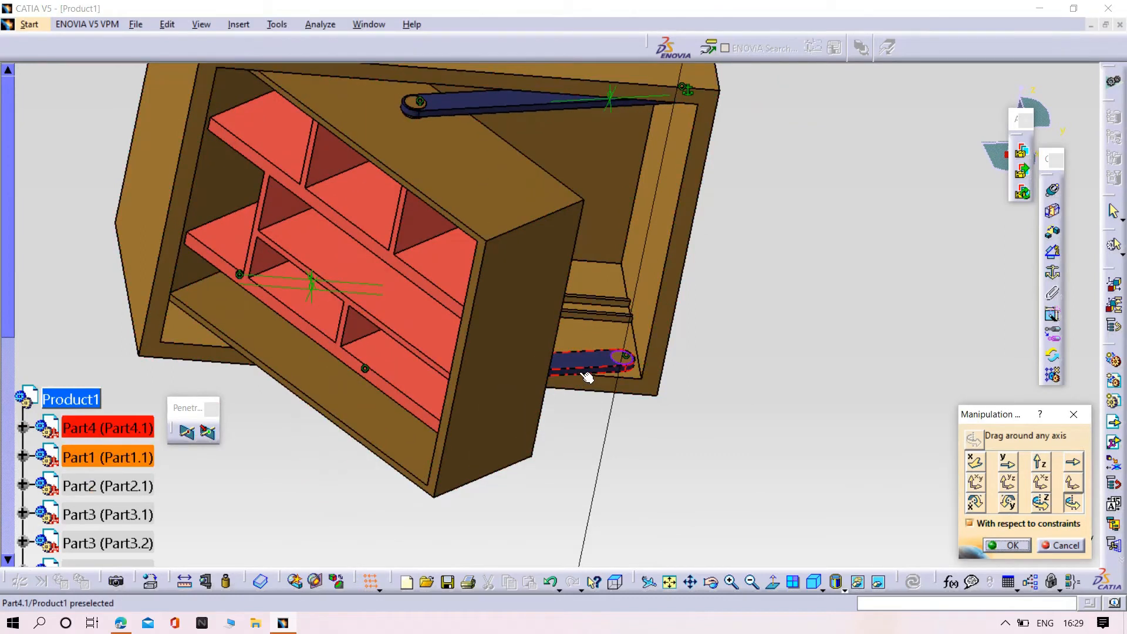
drag(576, 370, 448, 371)
middle_drag(444, 441, 823, 516)
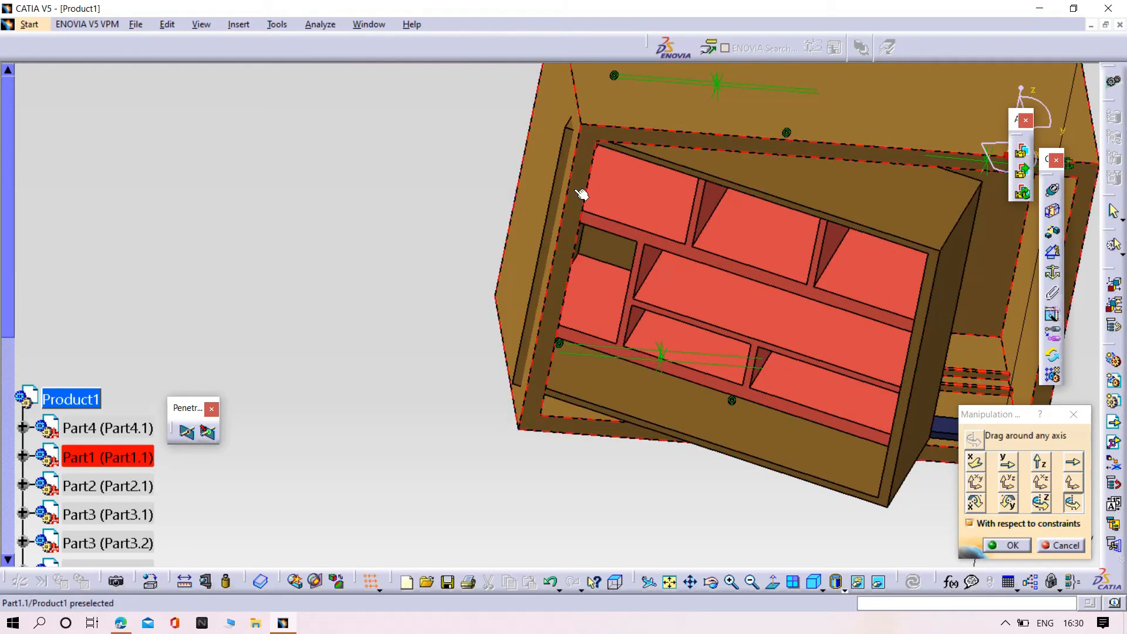
click(1071, 555)
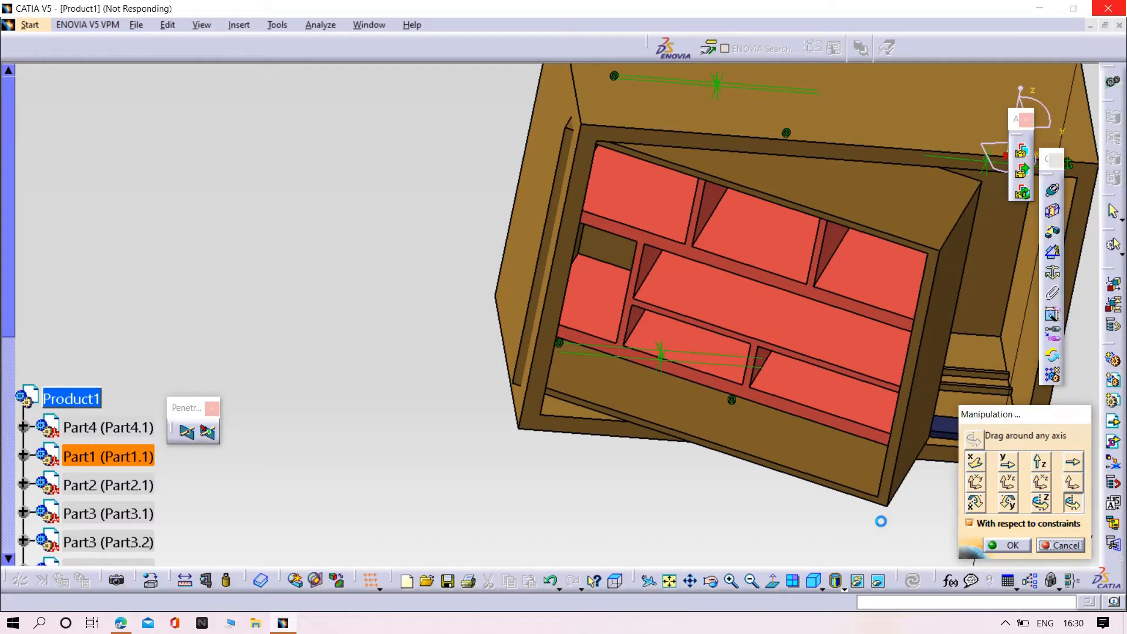
- Minimize the Product1 window, open Part1 from the table folder and maximize its window
click(1090, 26)
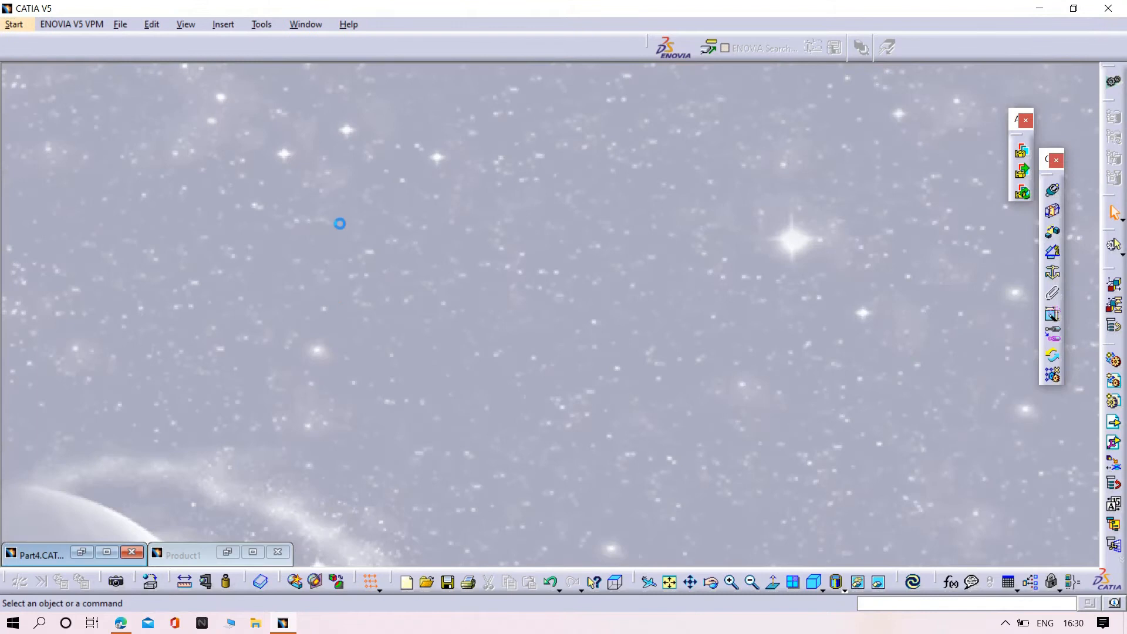
click(120, 24)
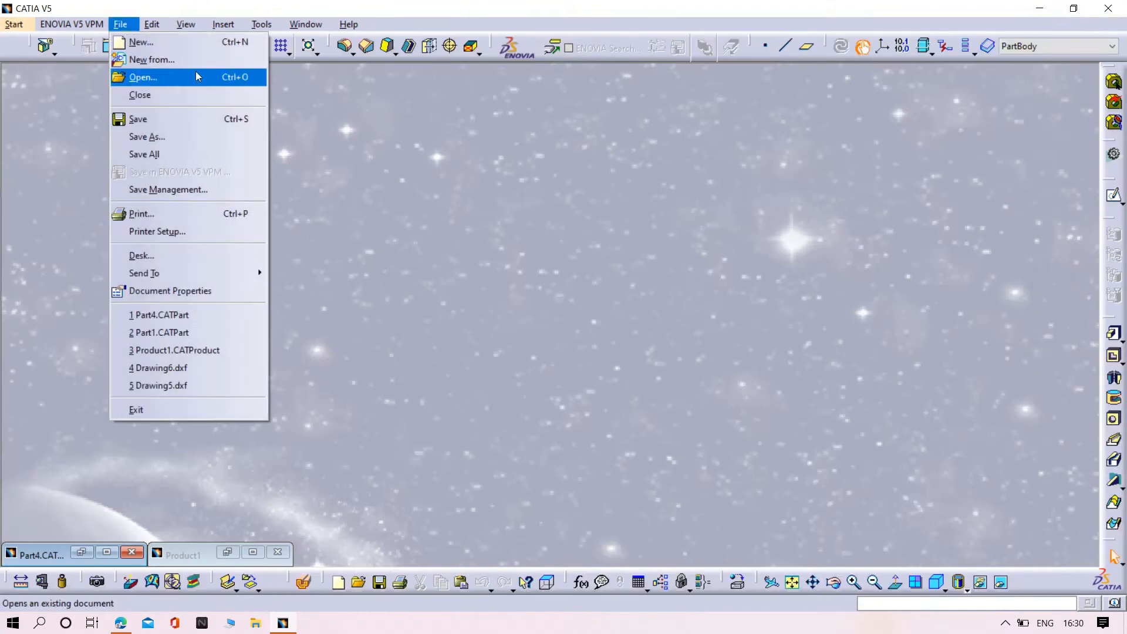
click(144, 76)
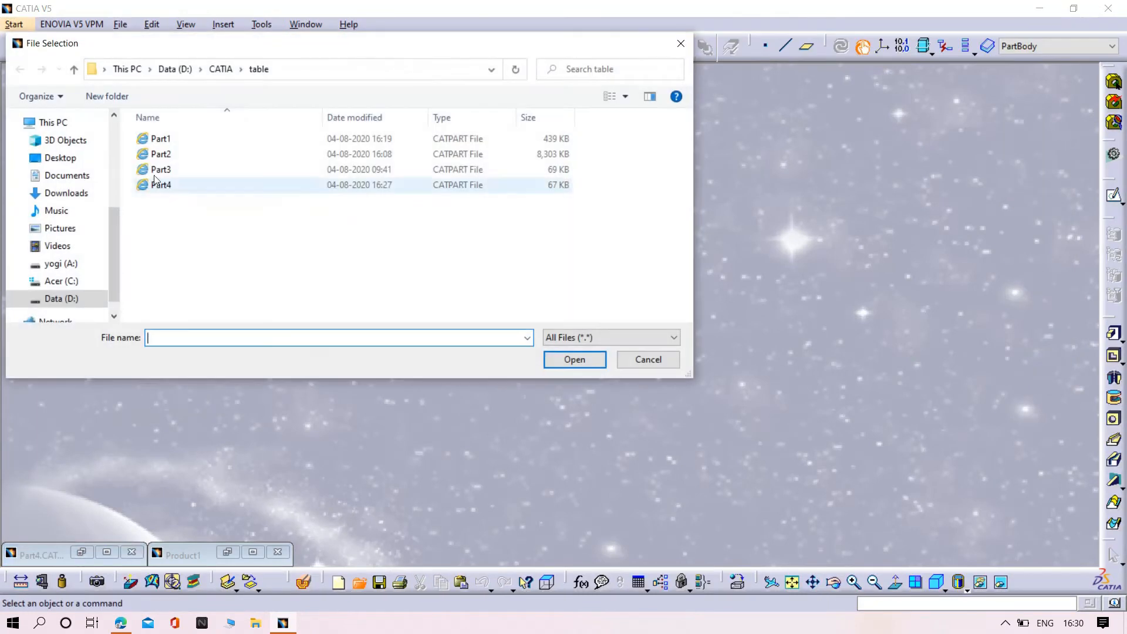
click(157, 139)
click(574, 360)
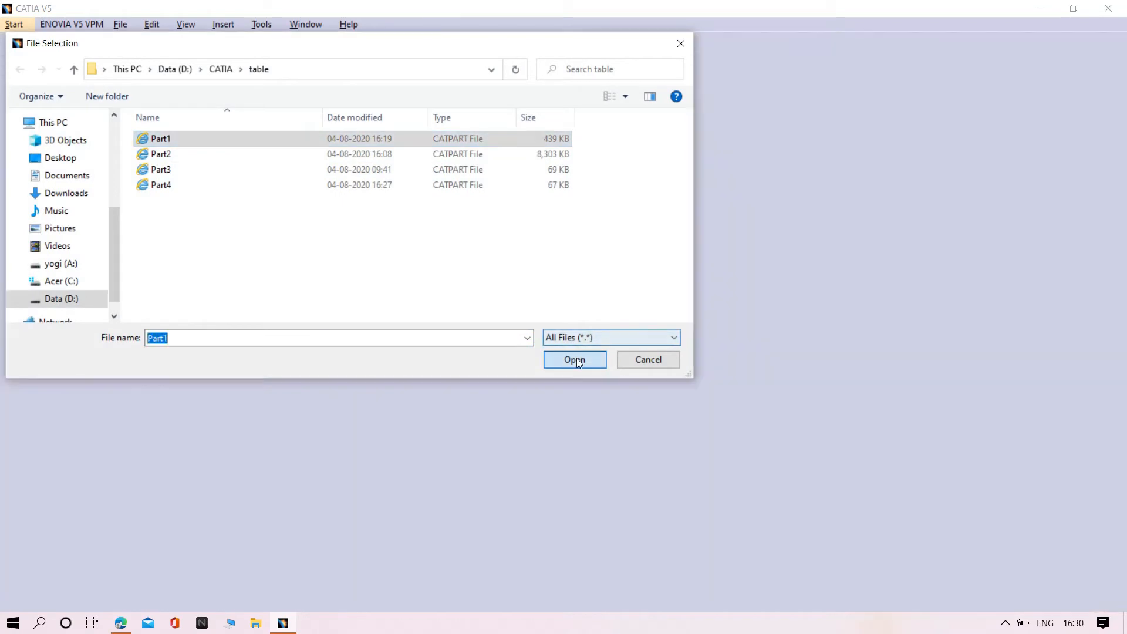
click(661, 347)
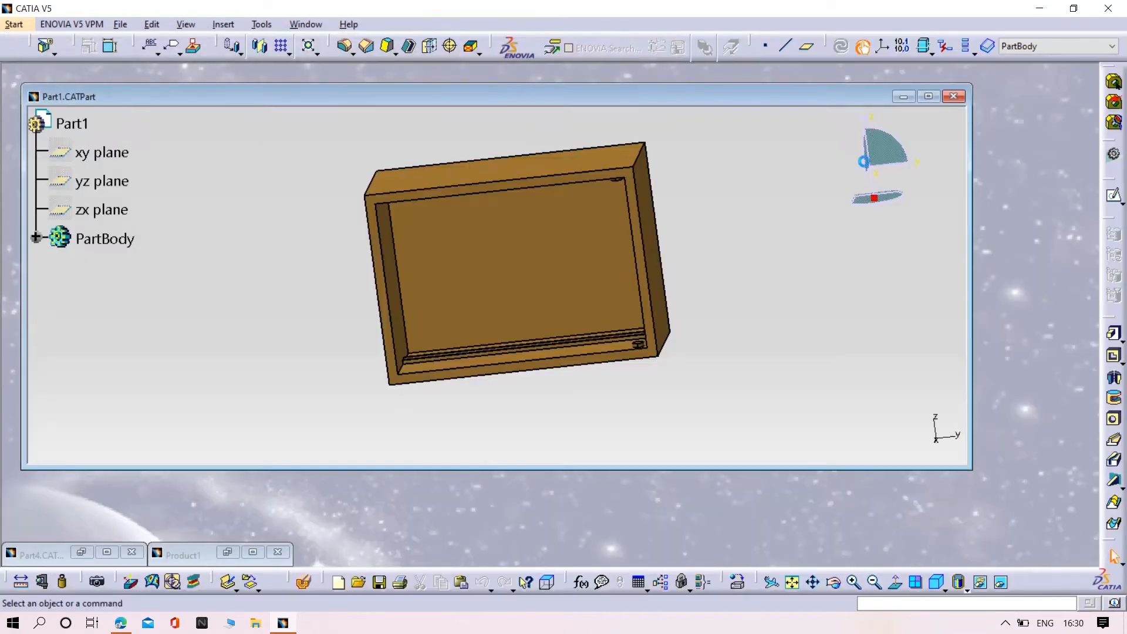
click(928, 97)
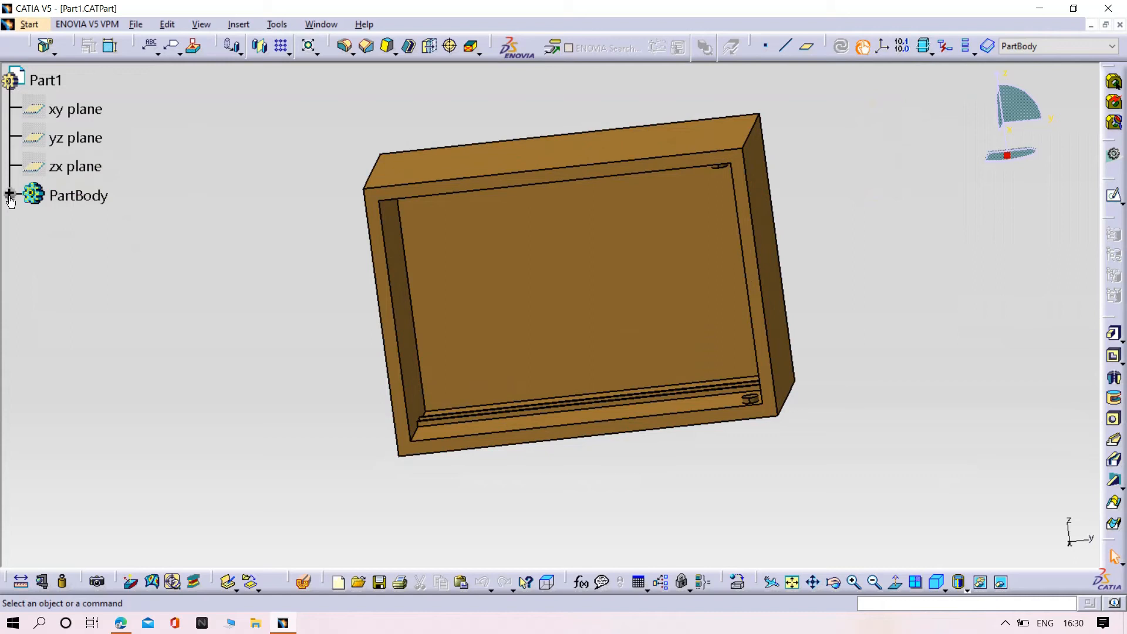
- Set the rectangle's horizontal length in Sketch.1 of Part1's Pad.1 to 400 mm and exit the sketch
click(10, 194)
double_click(126, 161)
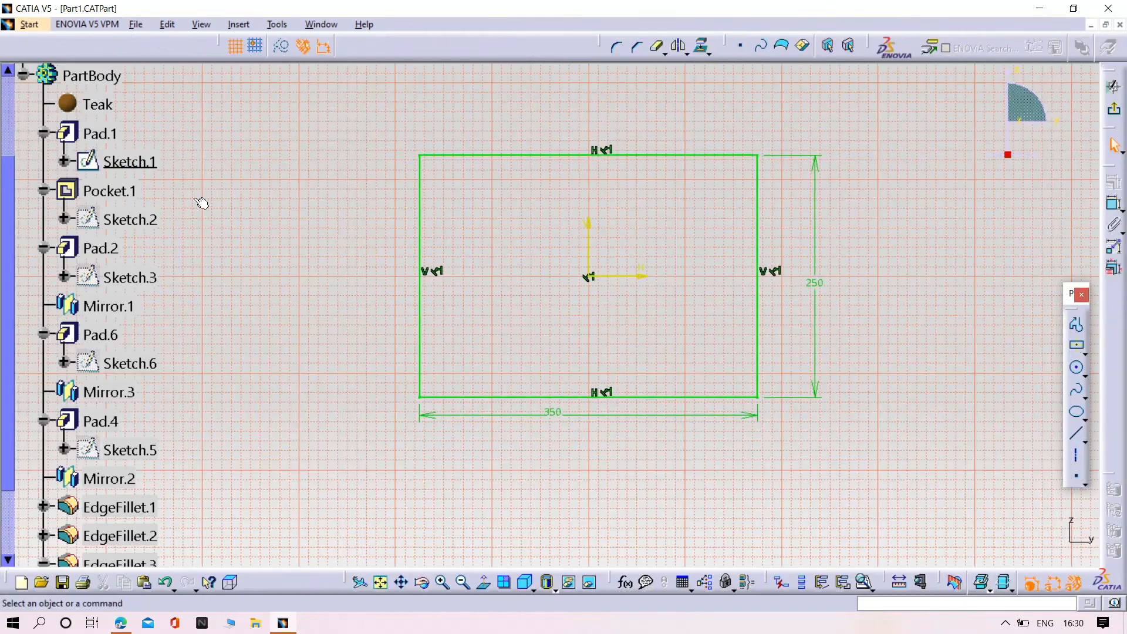
double_click(557, 420)
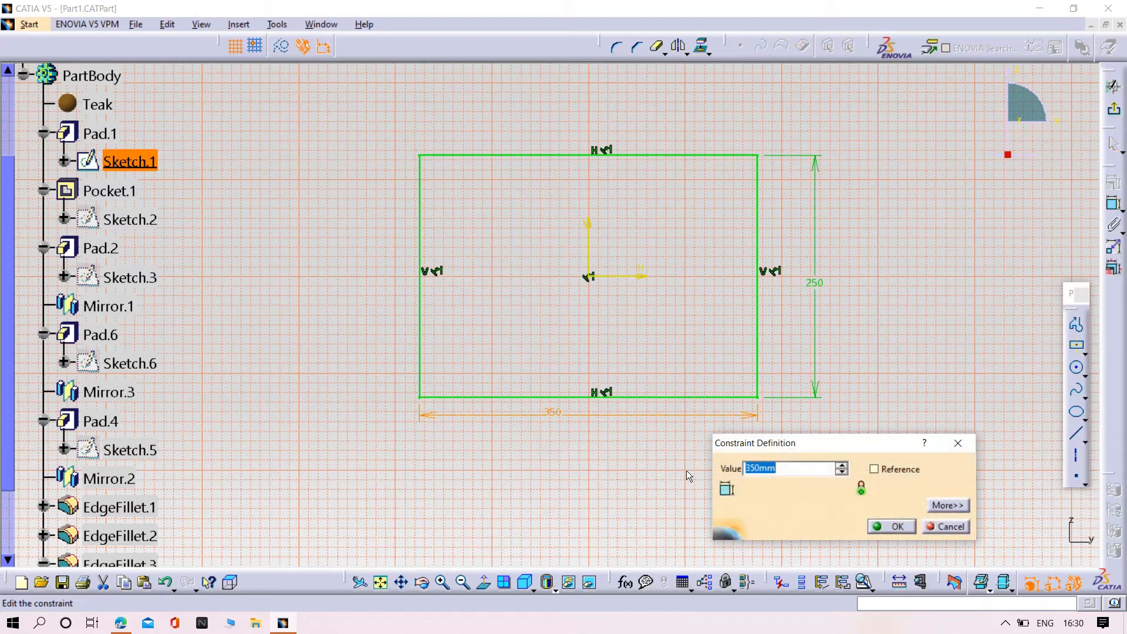
key(BackSpace)
text(400)
key(Return)
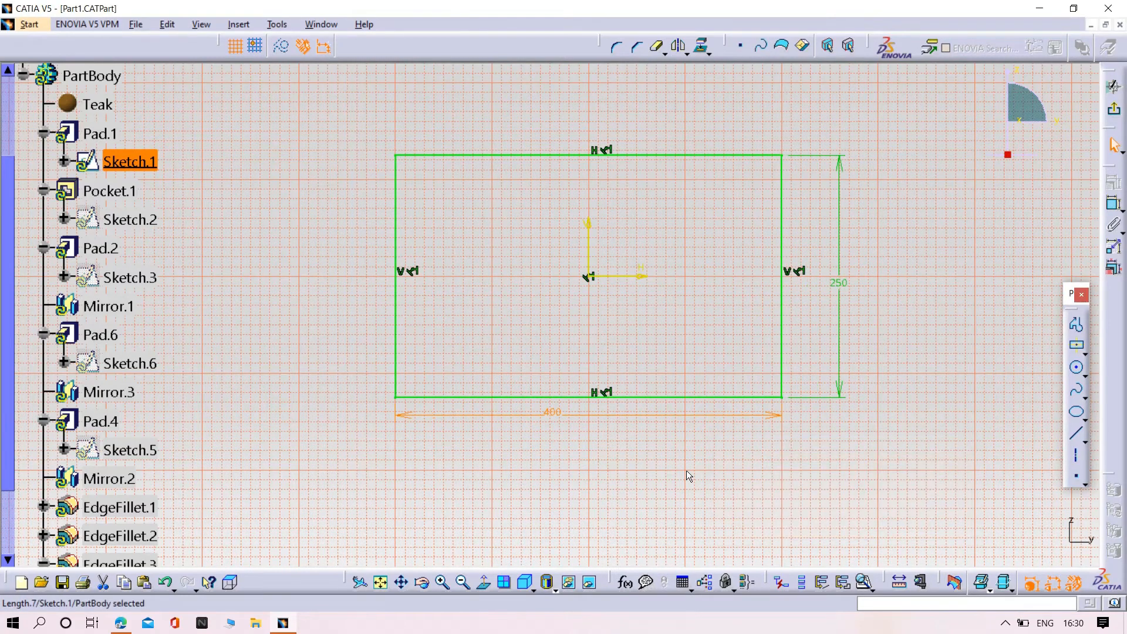
click(1113, 87)
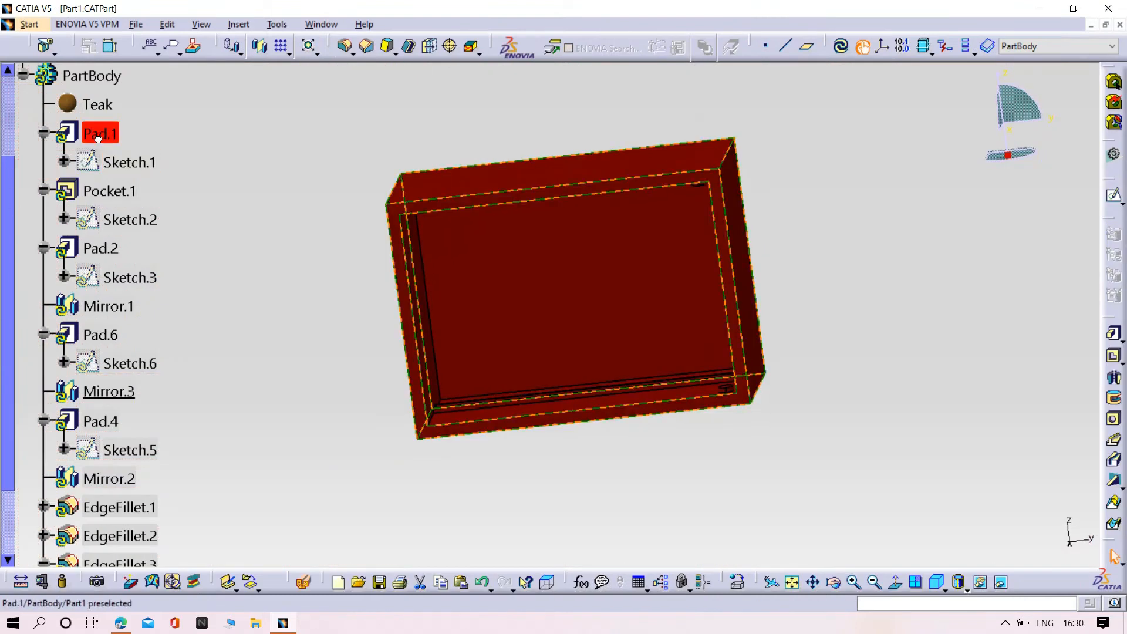
- Reopen and accept the definitions of Pad.1, Pocket.1, Pad.2 and Pad.6 to rebuild them in Part1
double_click(98, 134)
click(945, 544)
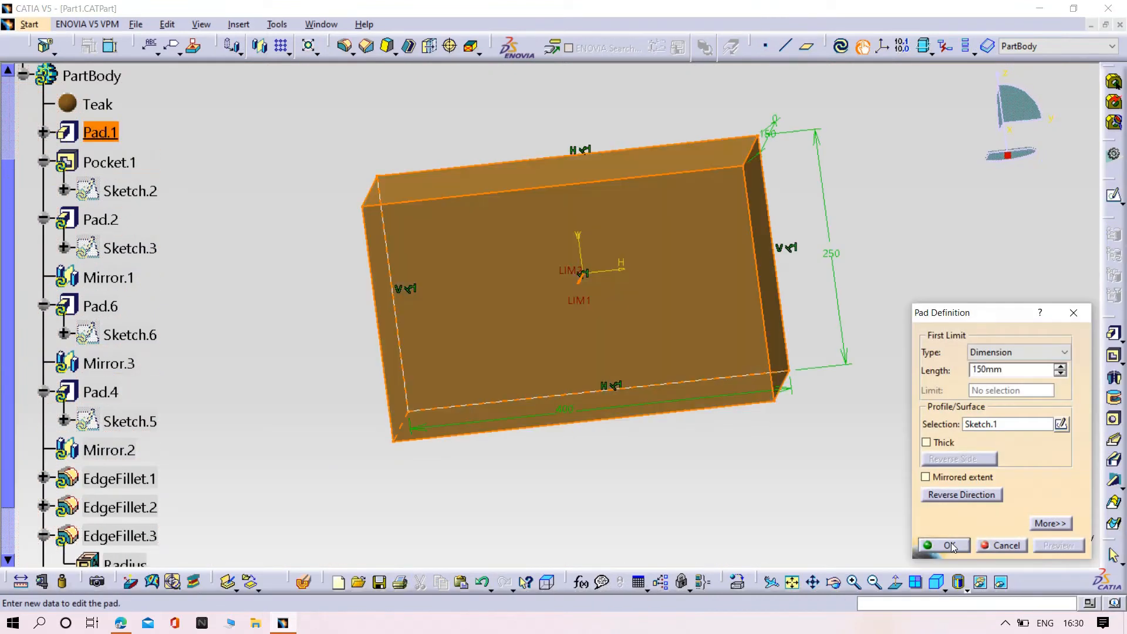
double_click(117, 162)
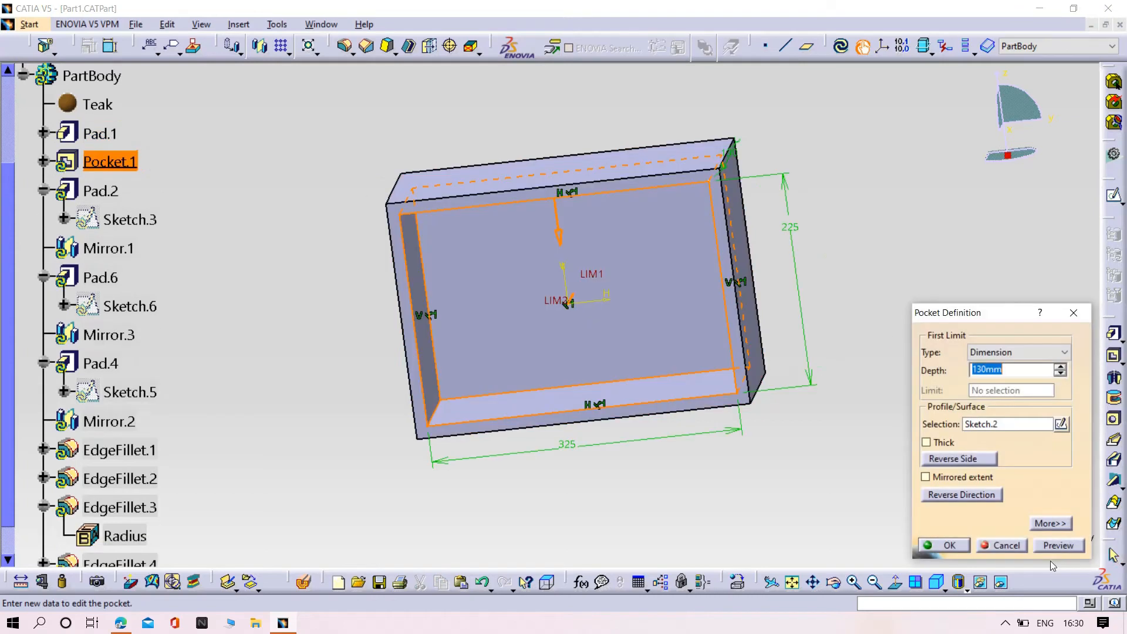
click(948, 544)
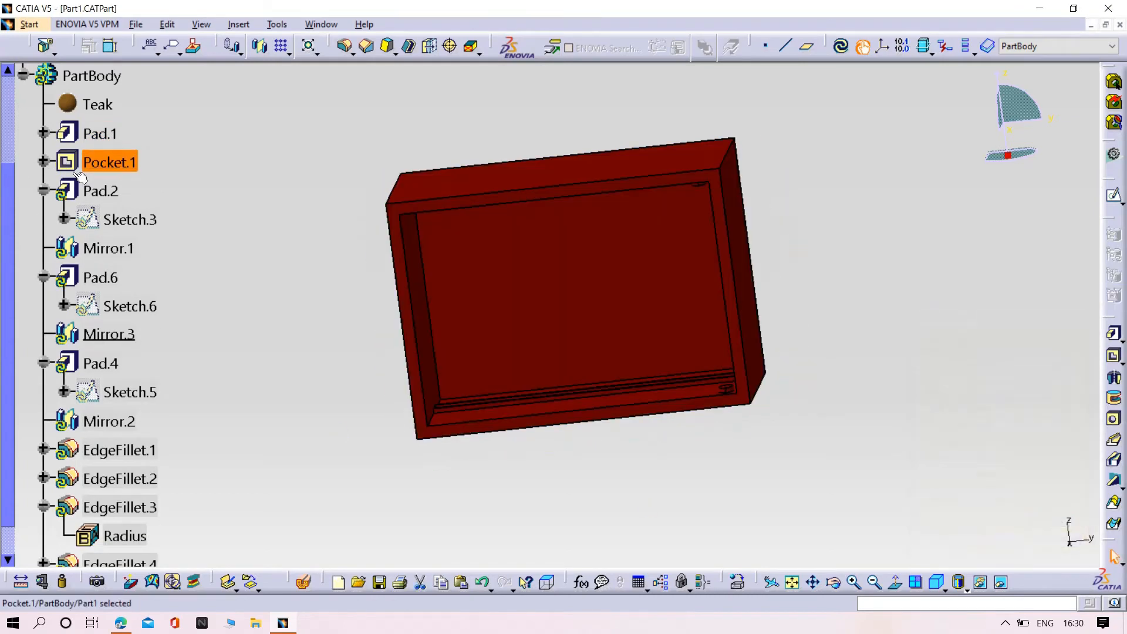
double_click(100, 191)
click(945, 545)
double_click(105, 249)
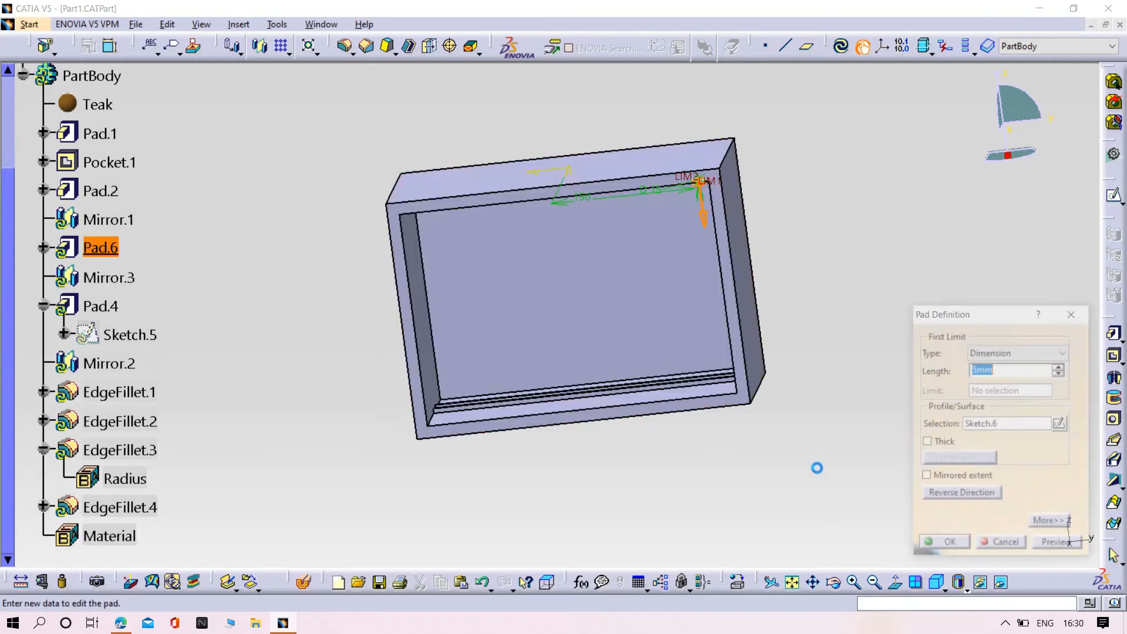
click(948, 545)
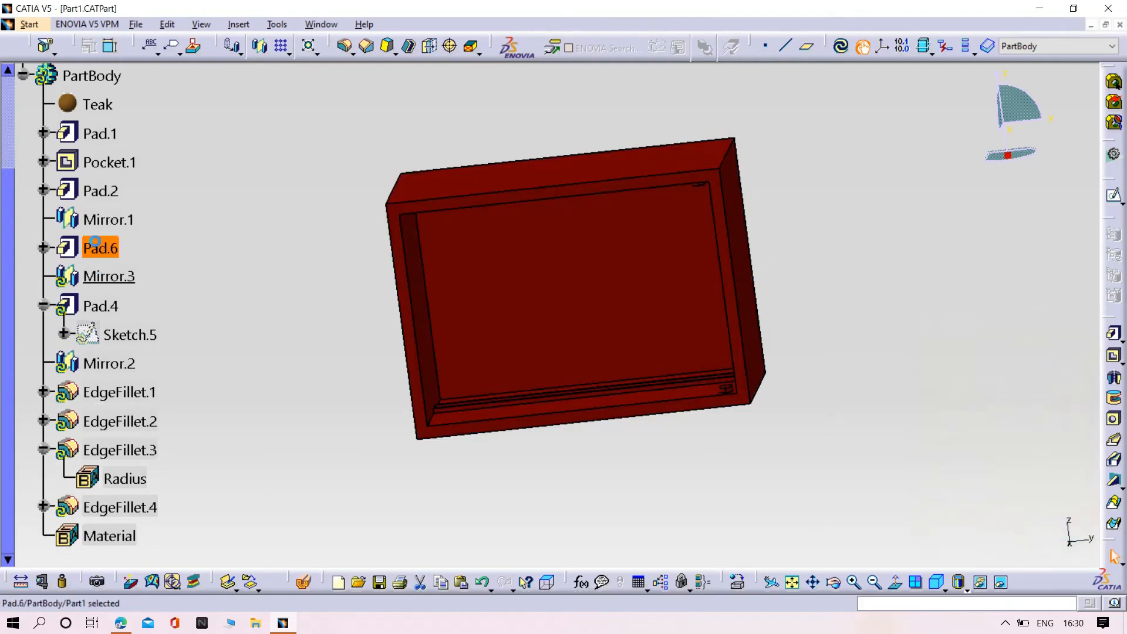
- Reopen and accept the definitions of Mirror.3, Pad.4 and Mirror.2 to rebuild them in Part1
double_click(123, 276)
click(1007, 545)
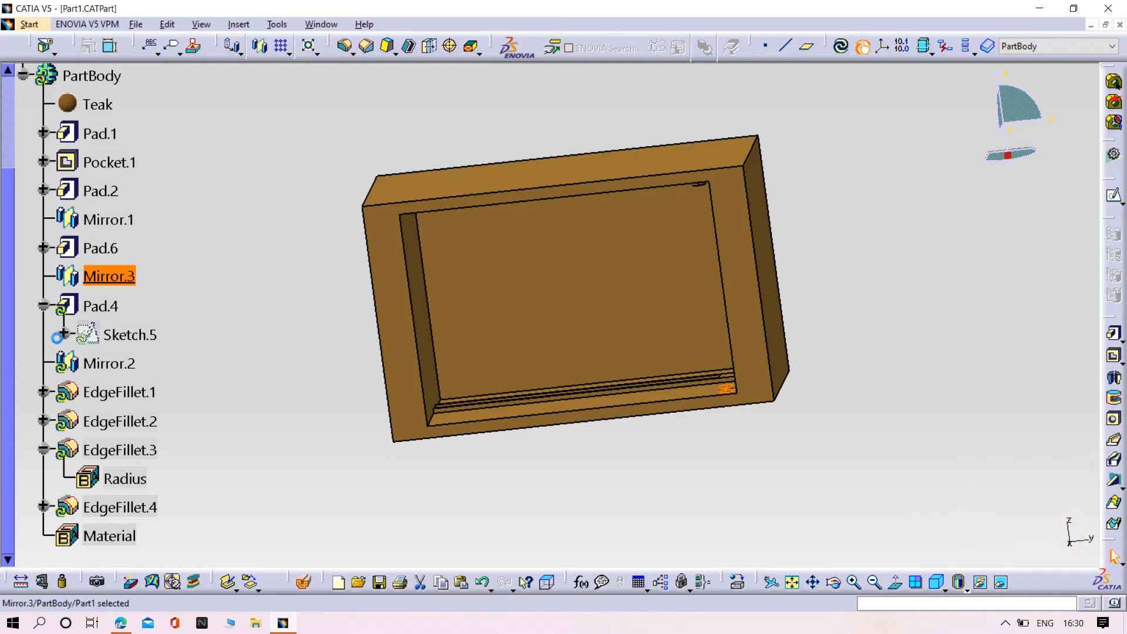
double_click(101, 306)
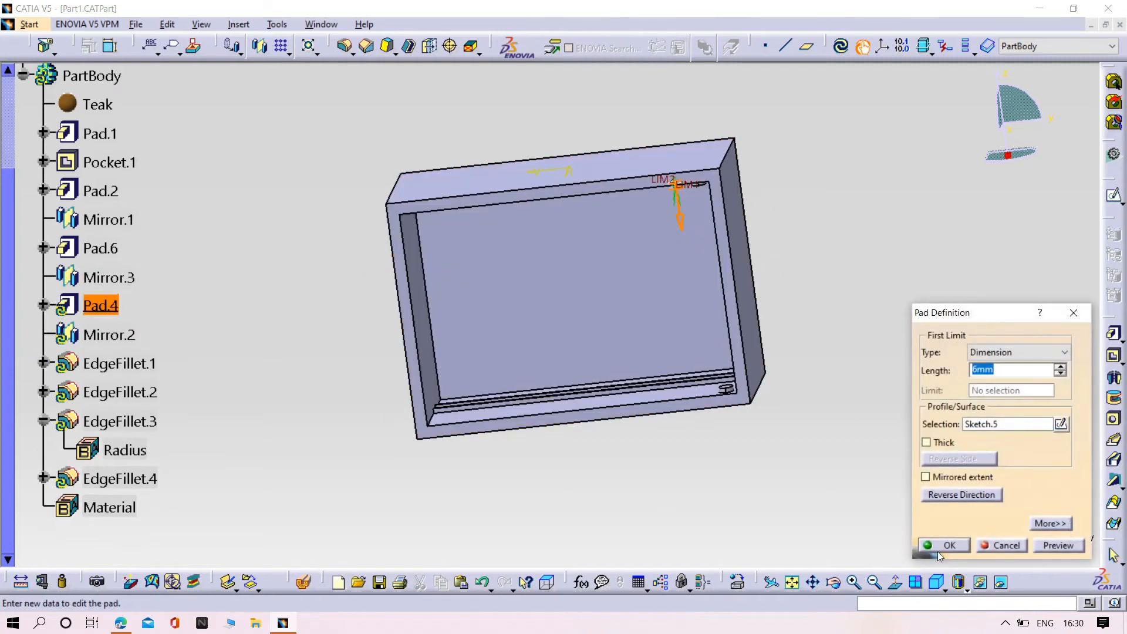
click(945, 545)
double_click(109, 334)
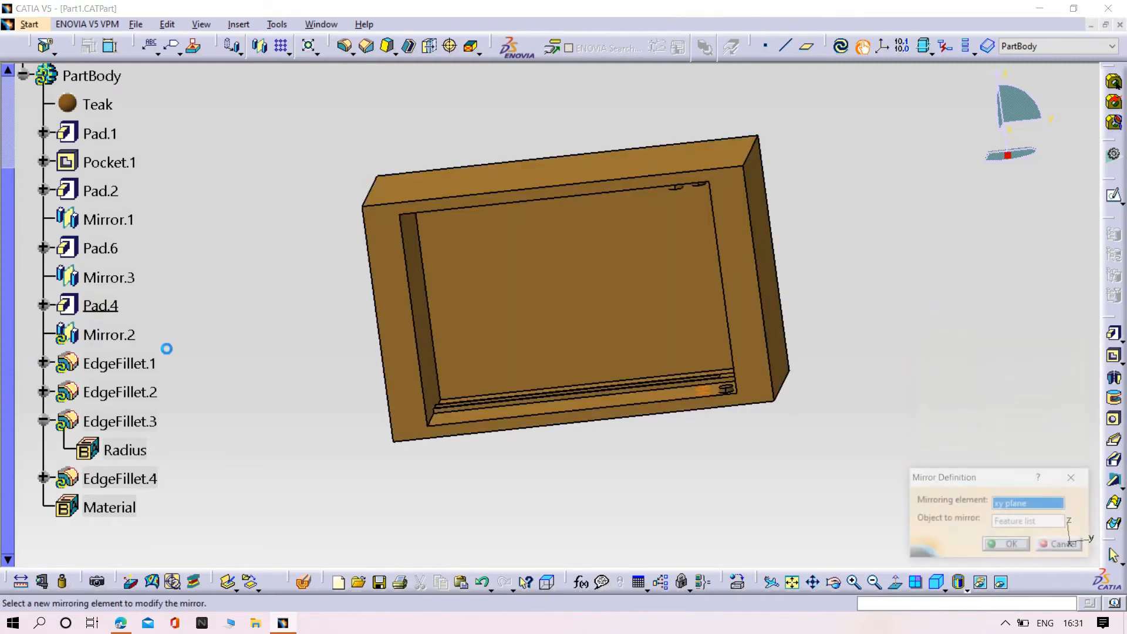
click(1009, 546)
- Rebuild EdgeFillet.1 through EdgeFillet.4 of Part1 by reopening and accepting each fillet definition
double_click(121, 363)
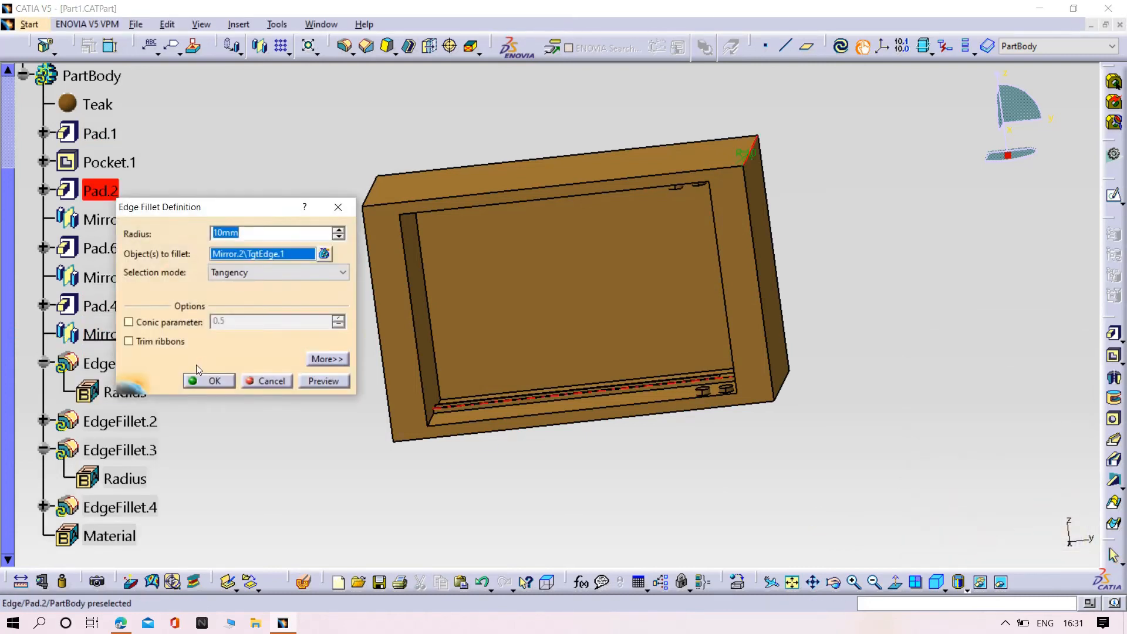
click(208, 381)
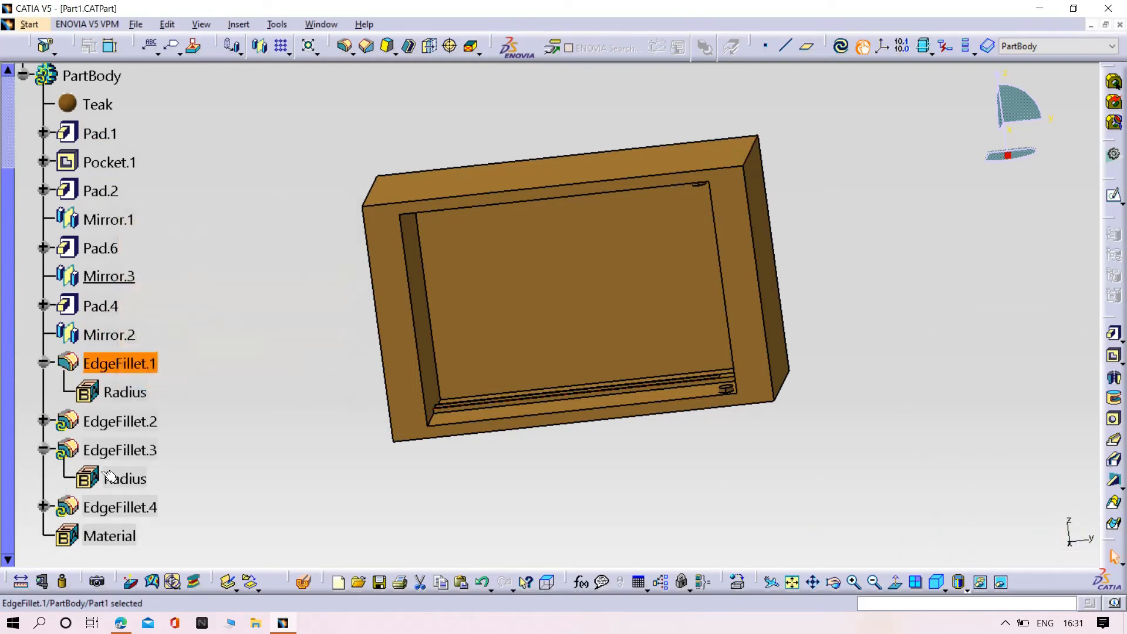
double_click(120, 421)
click(208, 381)
double_click(120, 478)
click(215, 383)
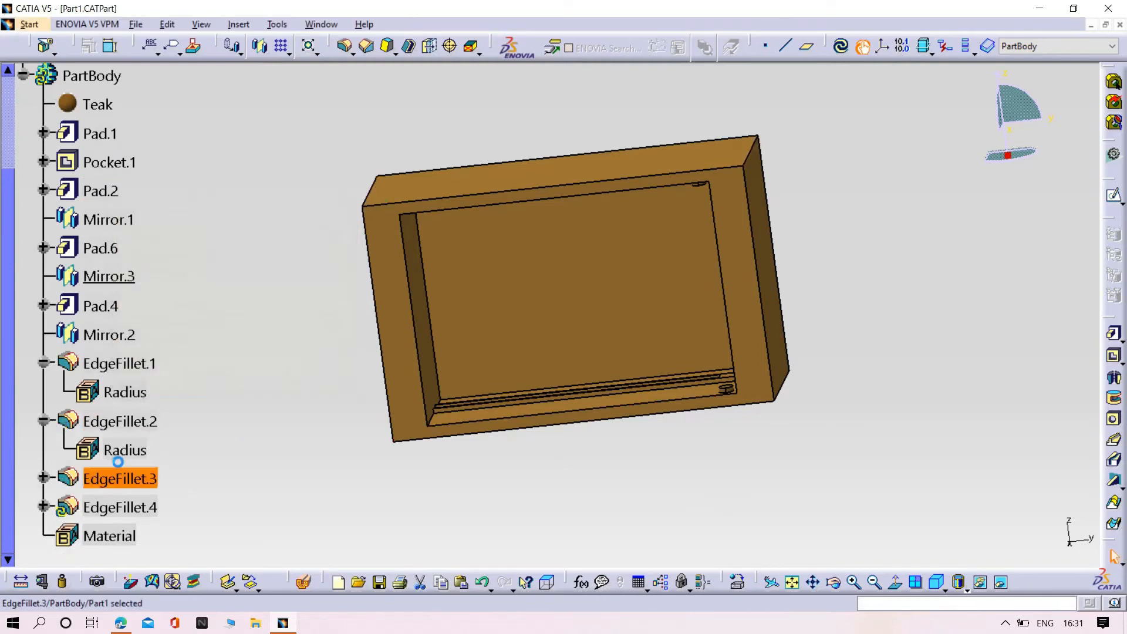
double_click(117, 507)
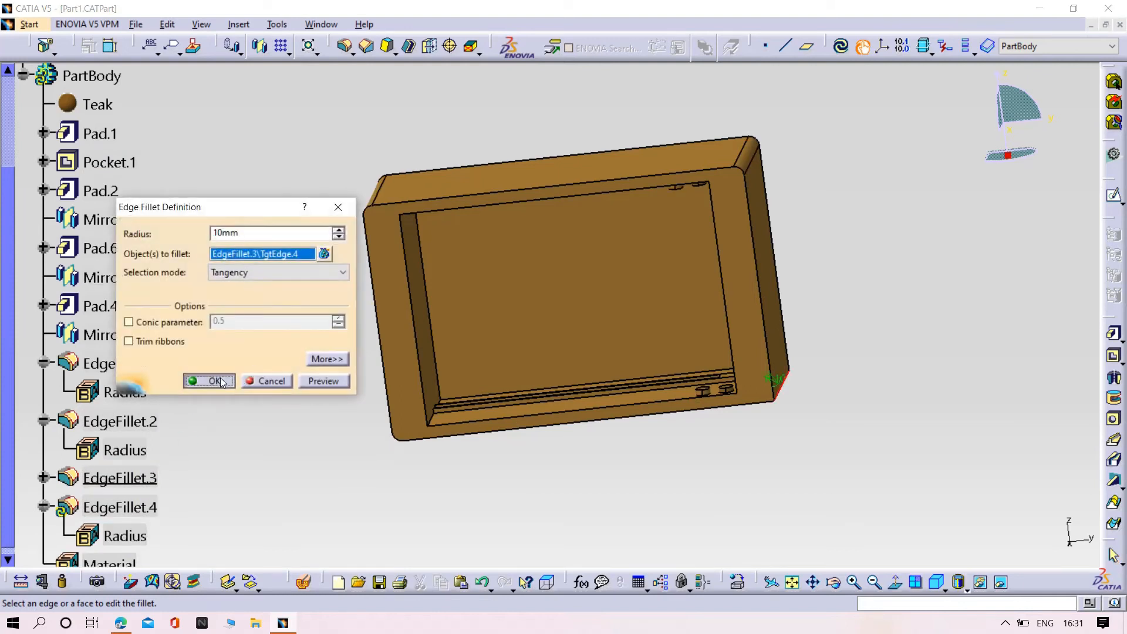
click(215, 381)
- Set the horizontal length of the rectangle in Pocket.1's Sketch.2 to 375 mm, exit the sketch and rebuild the pocket
scroll(117, 353, up, 1)
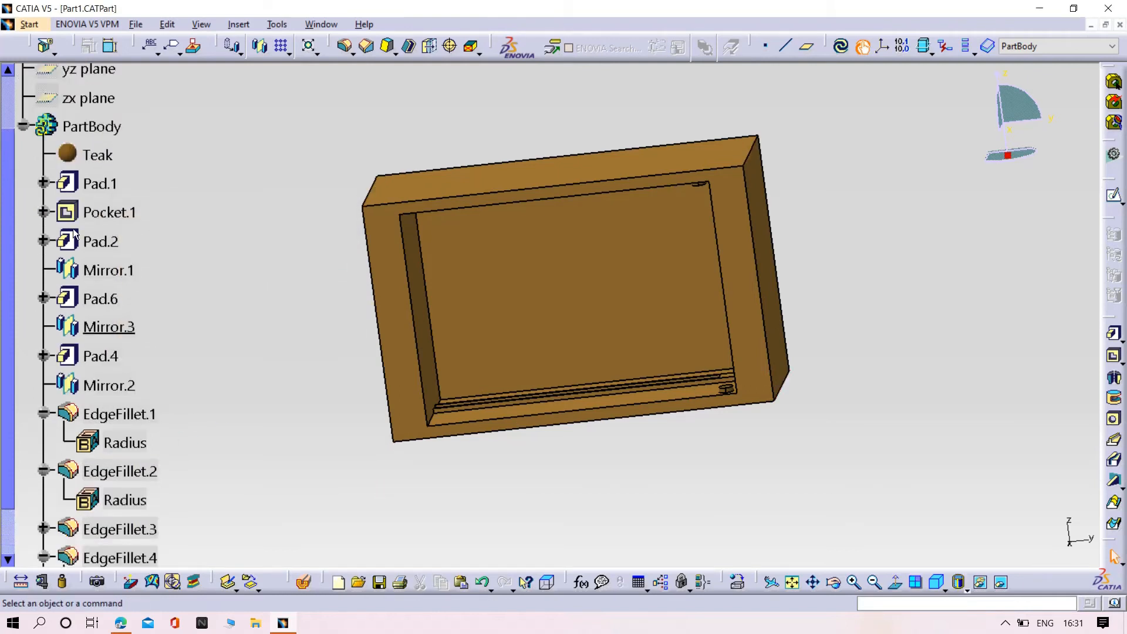
click(44, 212)
double_click(141, 240)
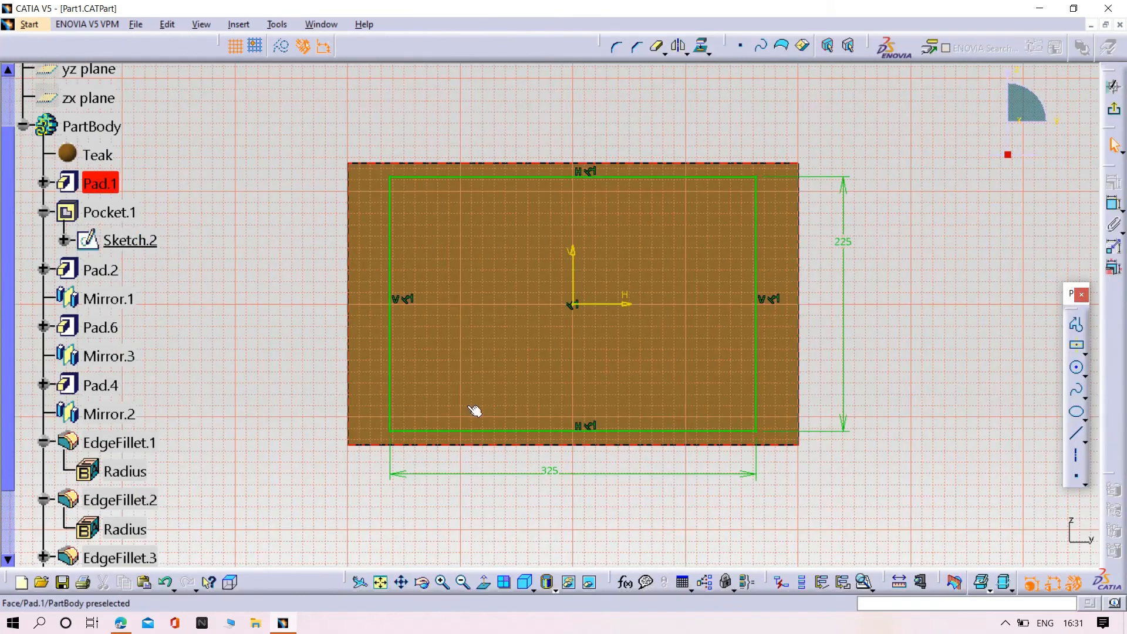
click(556, 473)
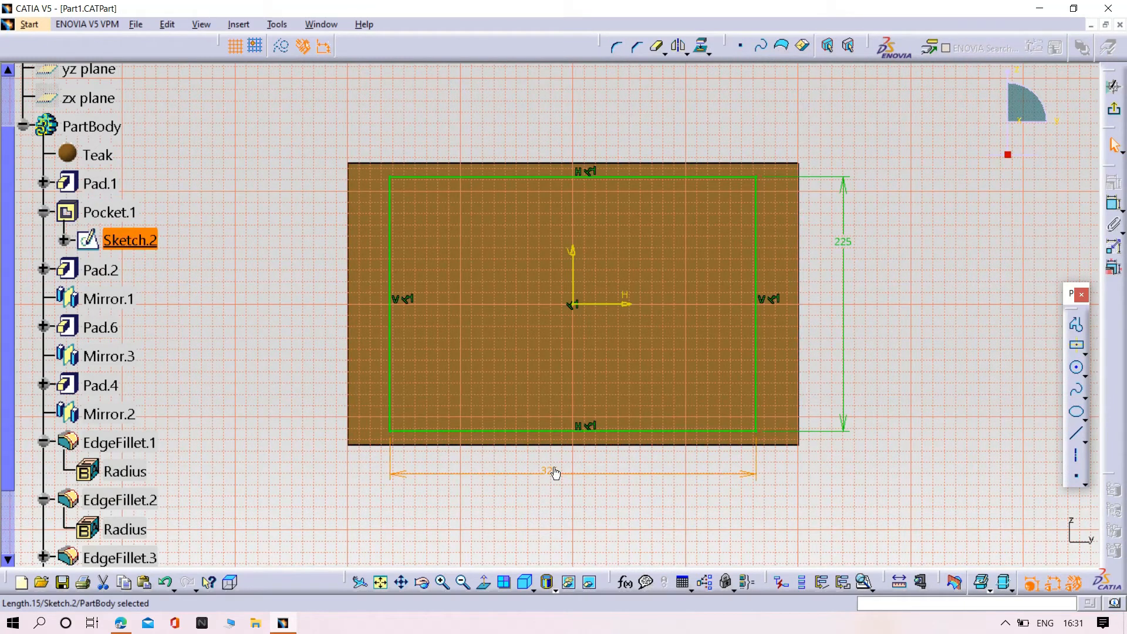
double_click(556, 470)
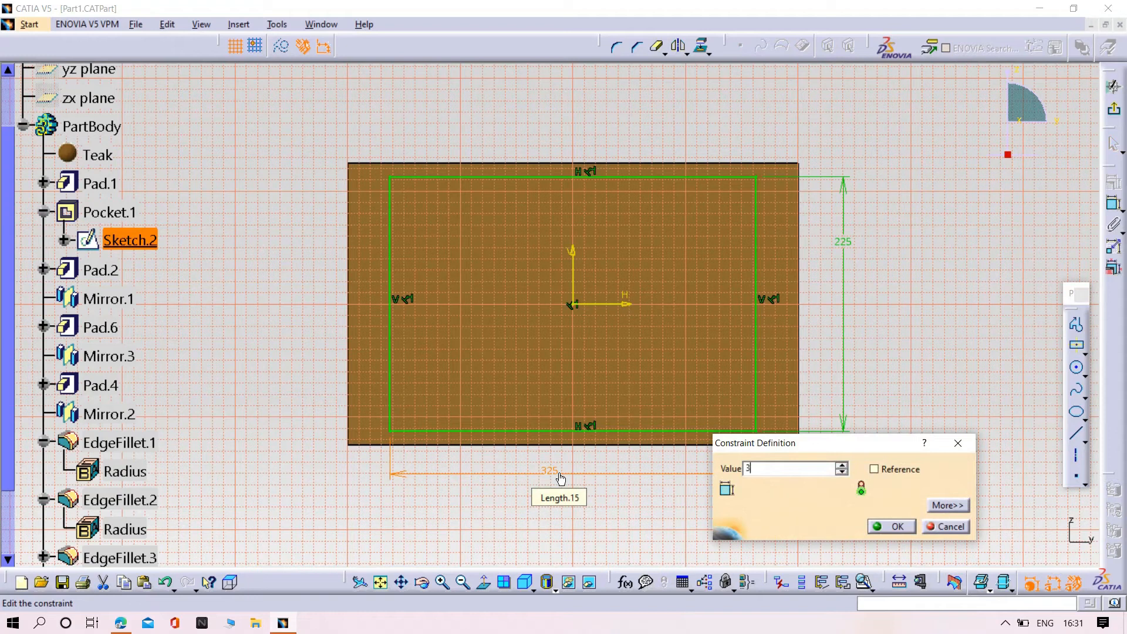
key(Return)
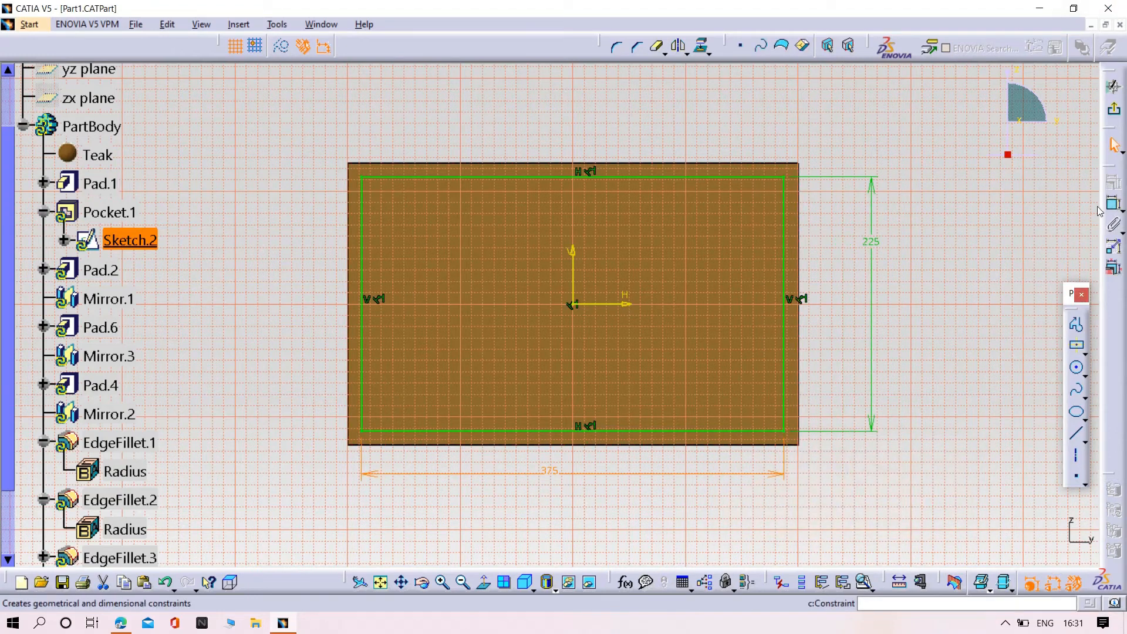
click(1114, 87)
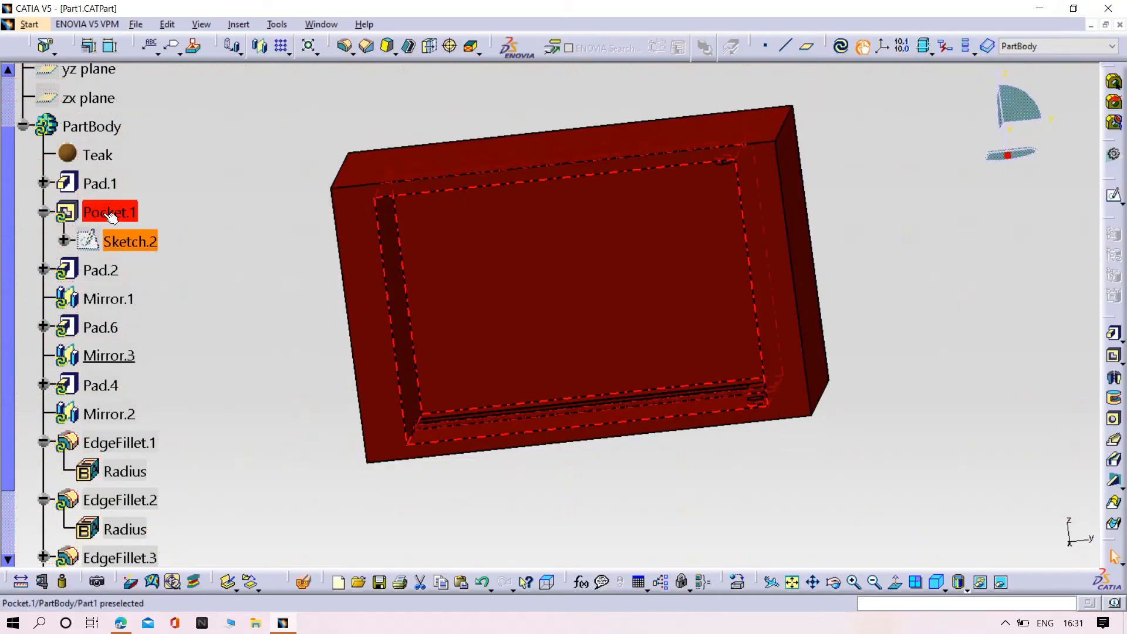
click(1062, 545)
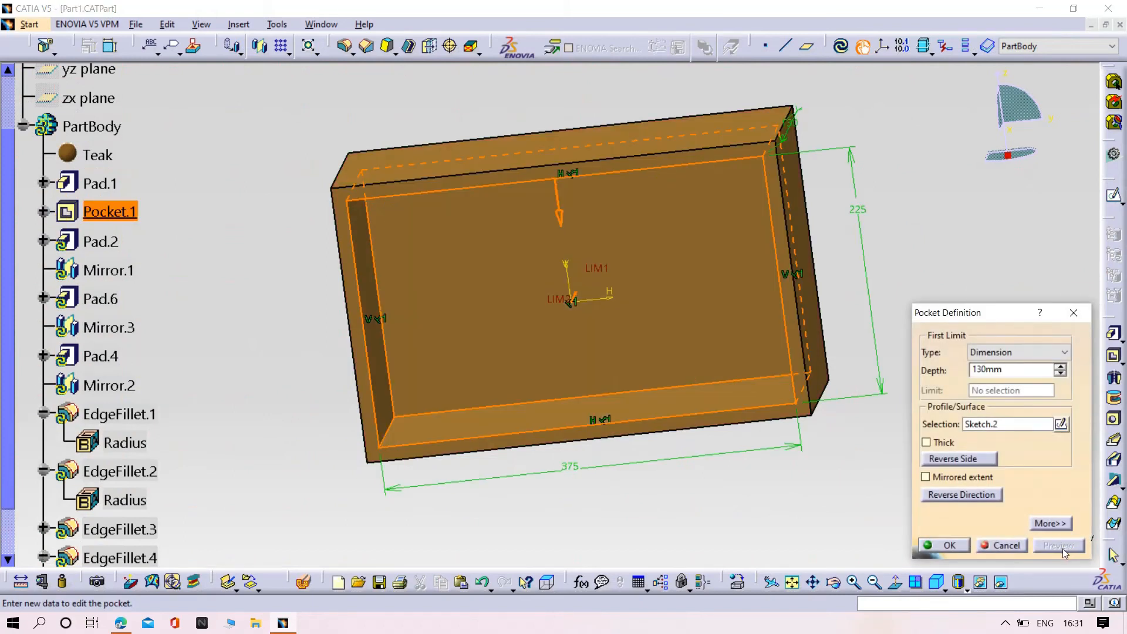
click(947, 545)
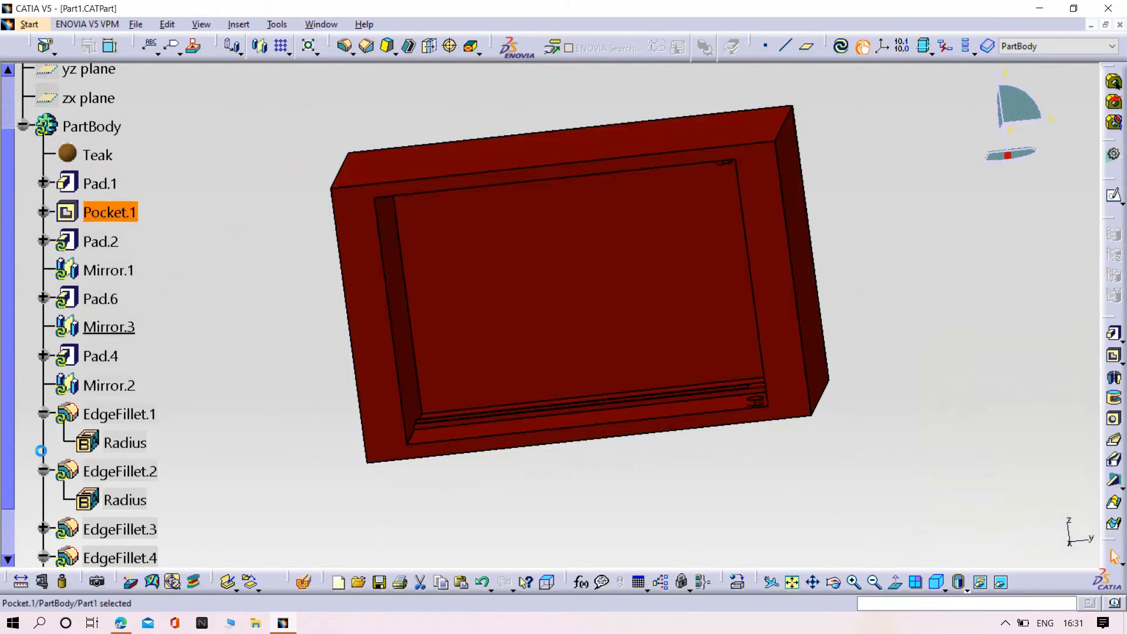
- Rebuild Mirror.2 and EdgeFillet.4 over the widened pocket by reopening and accepting their definitions
double_click(109, 385)
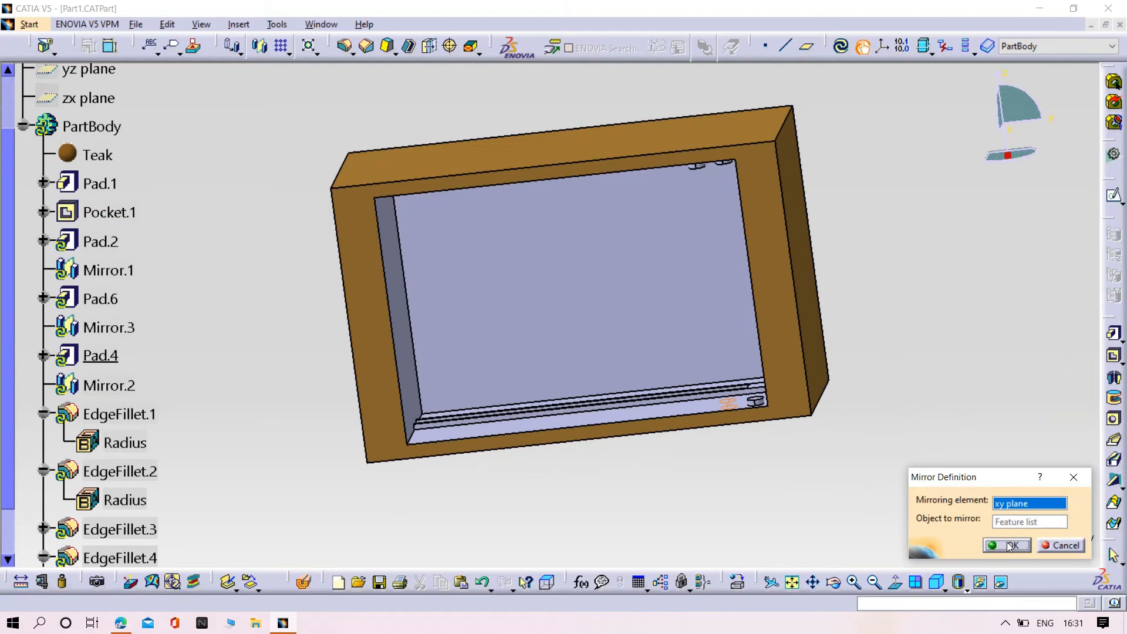
click(1007, 545)
scroll(202, 418, down, 3)
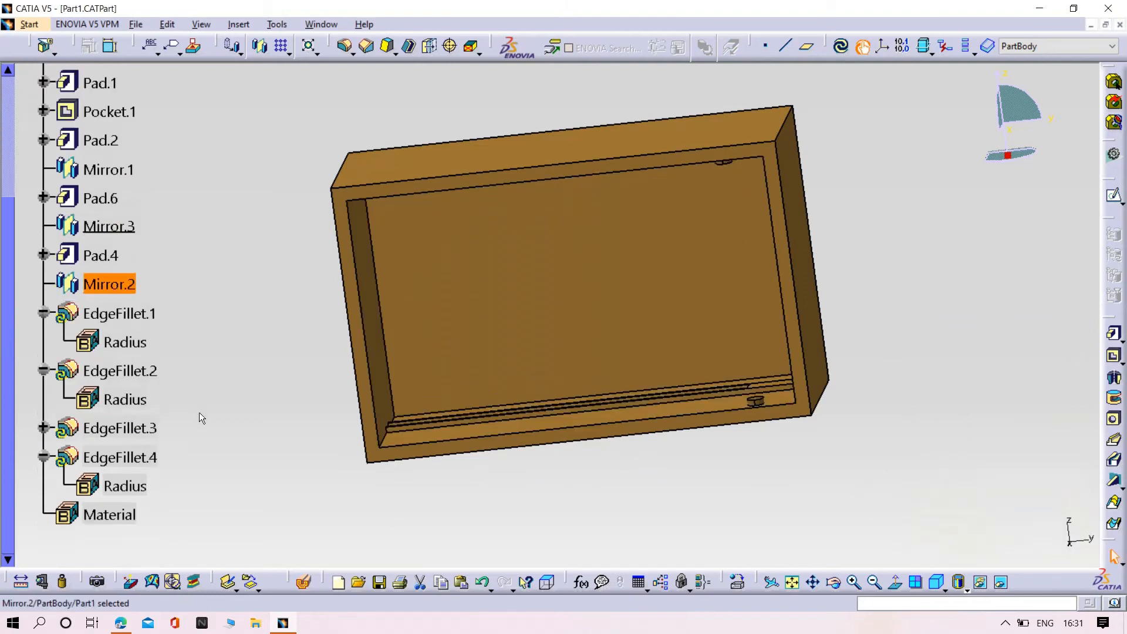
double_click(126, 457)
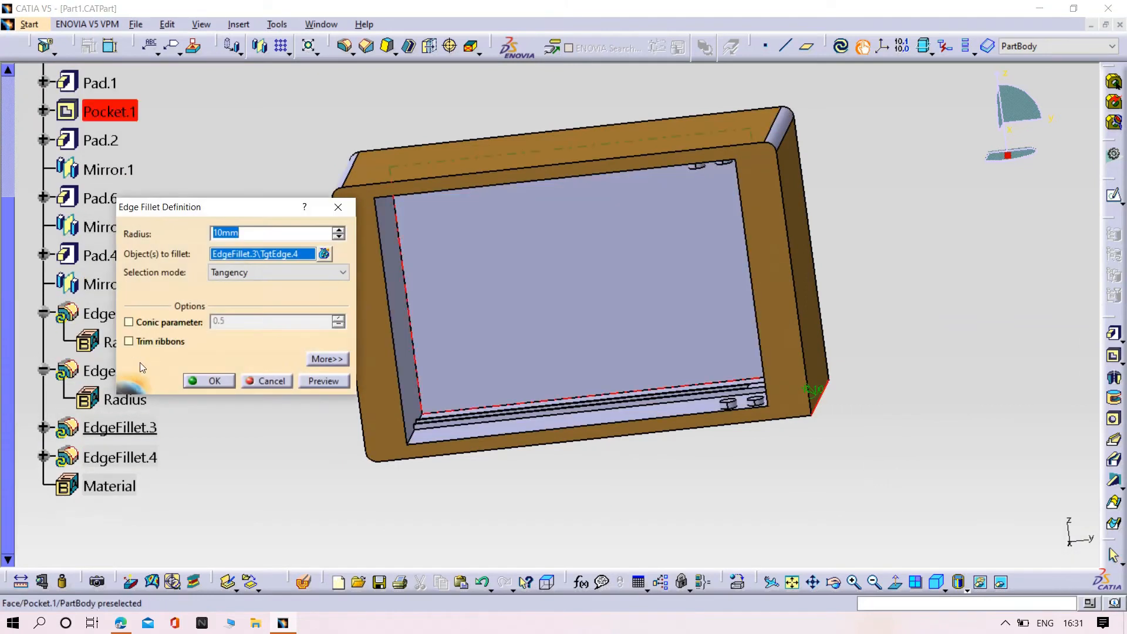
click(198, 382)
- Save Part1, minimize its window and bring the Product1 assembly back to full size
middle_drag(601, 501, 497, 451)
key(ctrl+s)
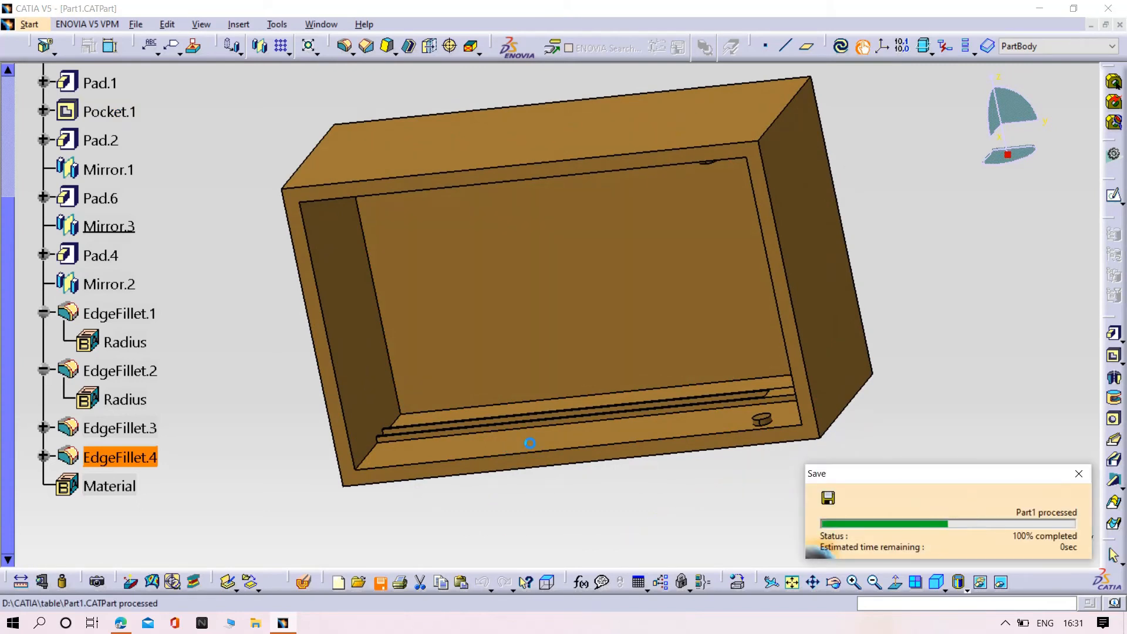
click(1092, 26)
click(253, 552)
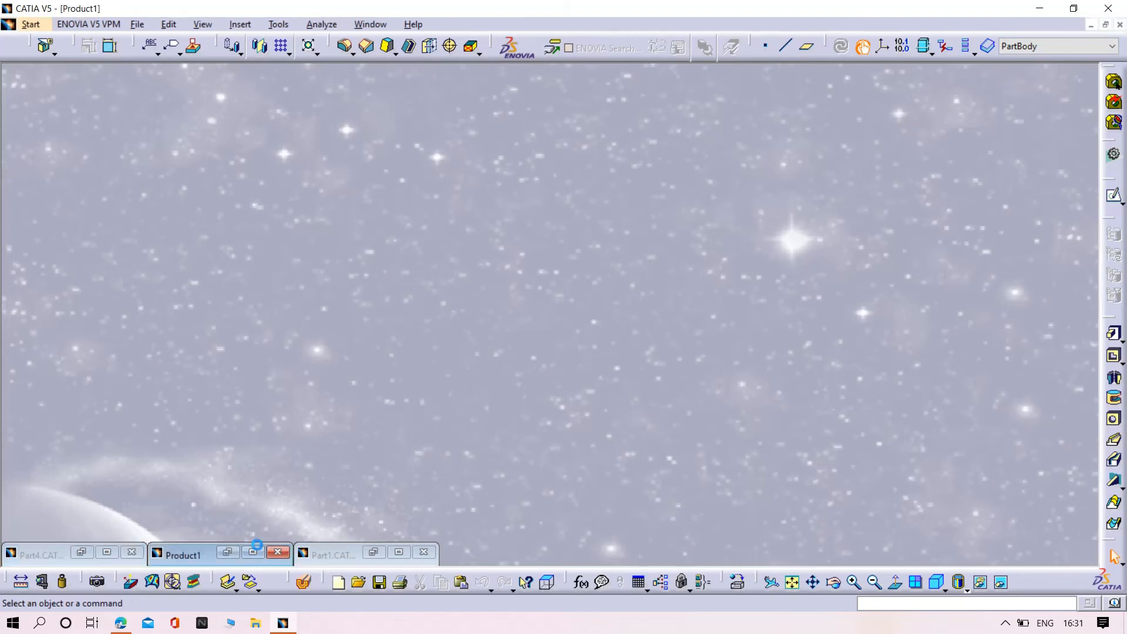
middle_drag(683, 508, 545, 499)
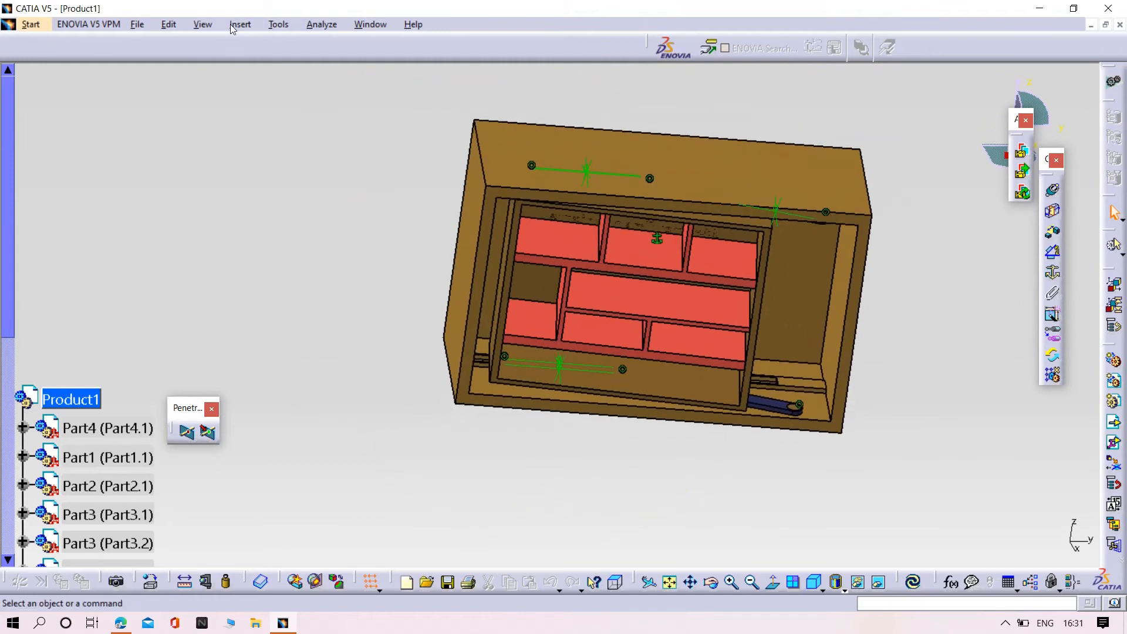
- Use Manipulate with respect to constraints to swing the lower link around its corner pin axis and test the motion inside the widened cabinet
click(202, 24)
mouse_move(169, 24)
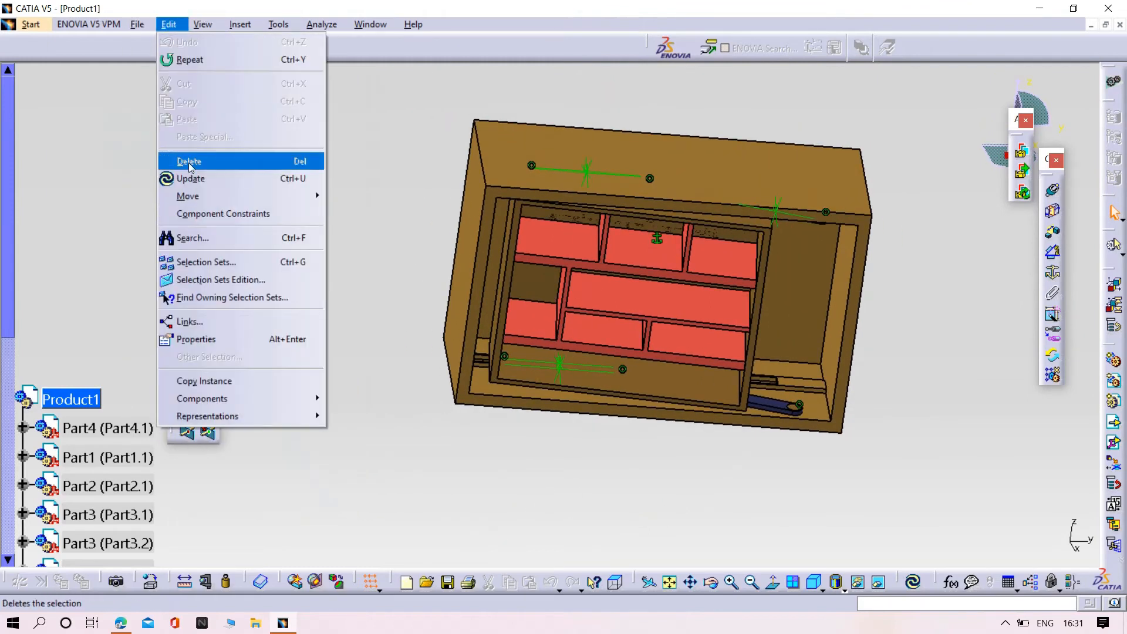
mouse_move(200, 197)
click(364, 196)
middle_drag(810, 461, 606, 461)
drag(601, 403, 684, 384)
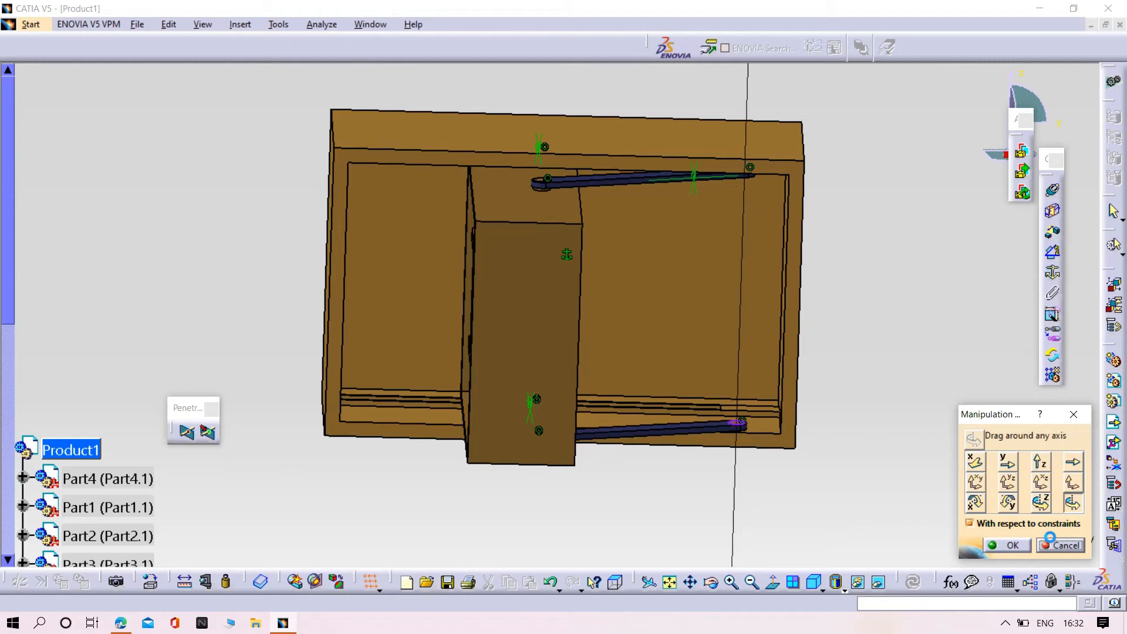
click(1050, 539)
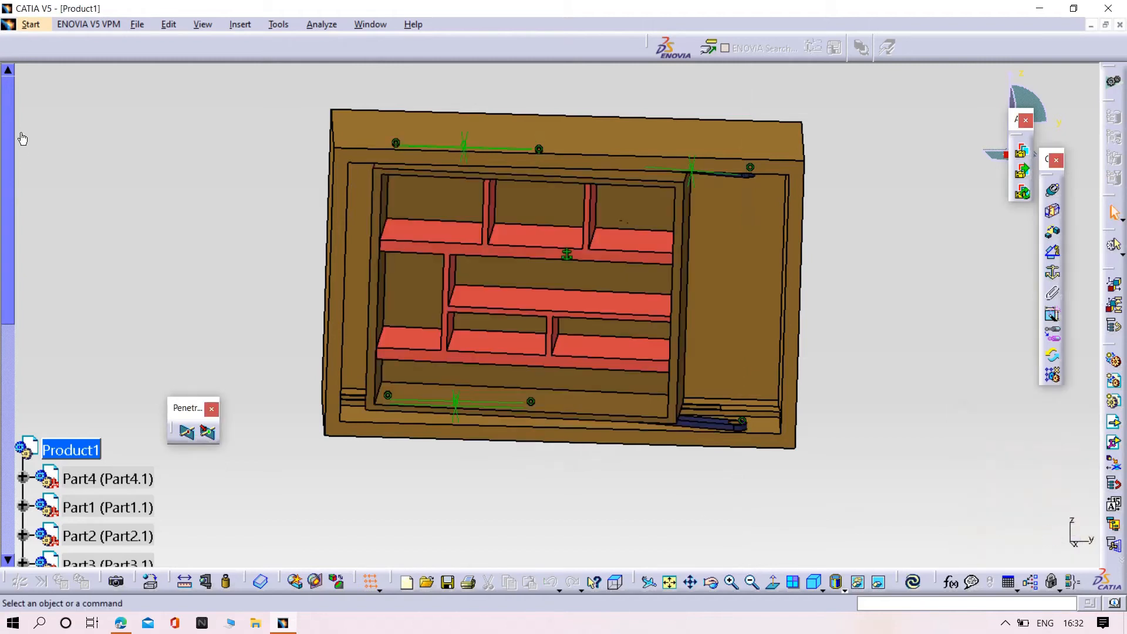
- Switch the Product1 assembly to the DMU Kinematics workbench
click(32, 25)
mouse_move(73, 150)
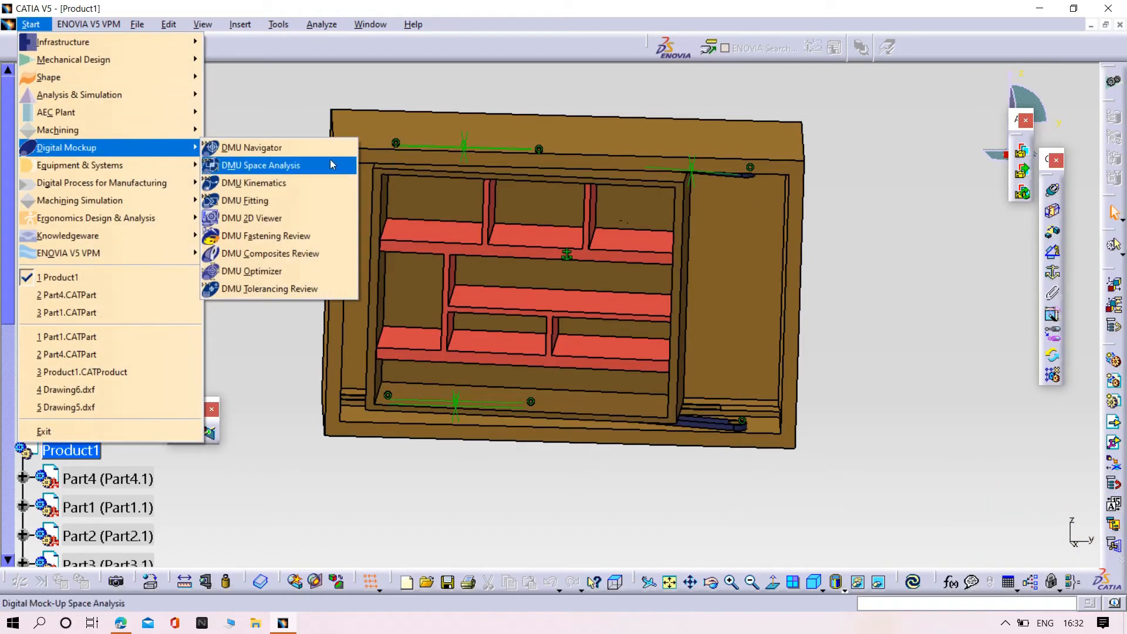
click(270, 182)
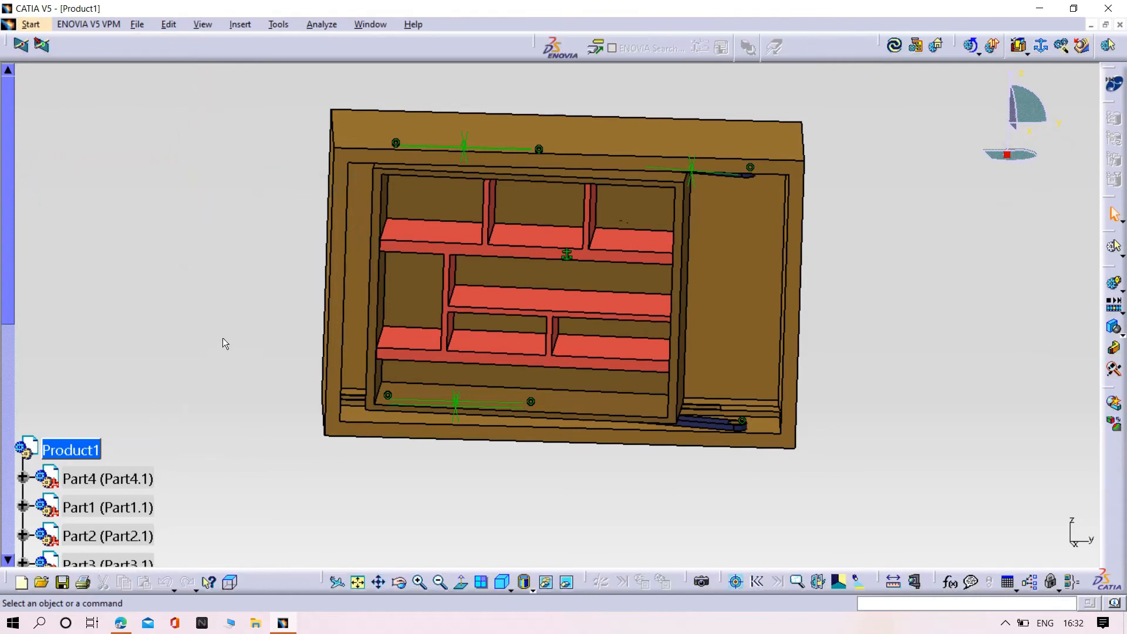
- Start a revolute joint at the lower link's corner pin and create a new mechanism named Mechanism.1 for it
scroll(217, 345, down, 10)
middle_drag(735, 476, 663, 329)
middle_drag(908, 319, 717, 280)
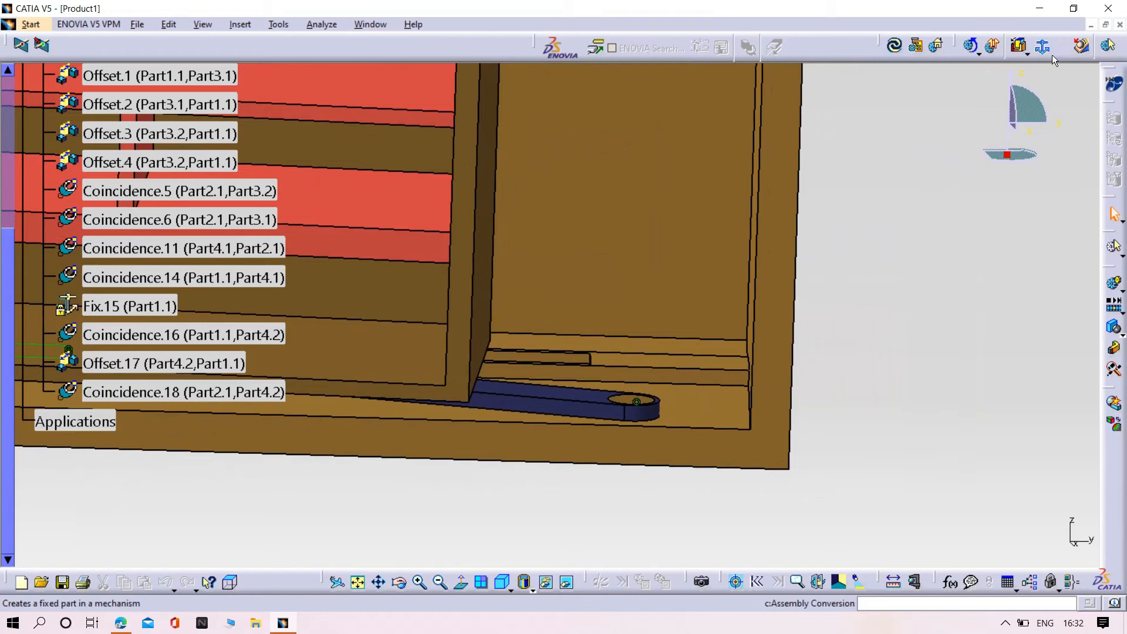
click(1026, 53)
click(1042, 71)
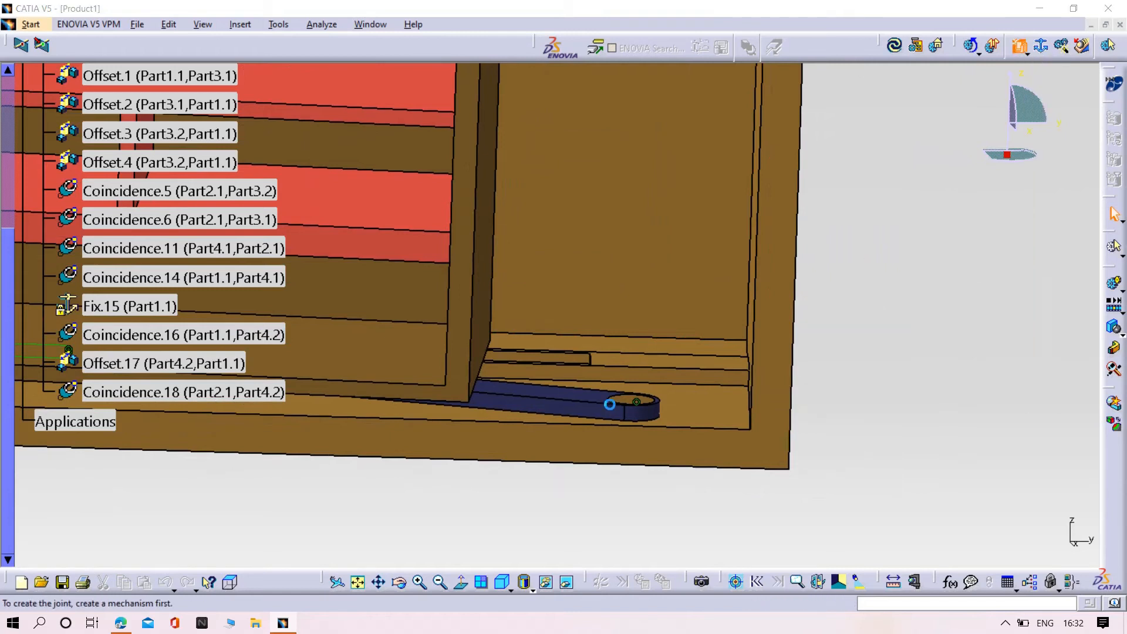
click(702, 51)
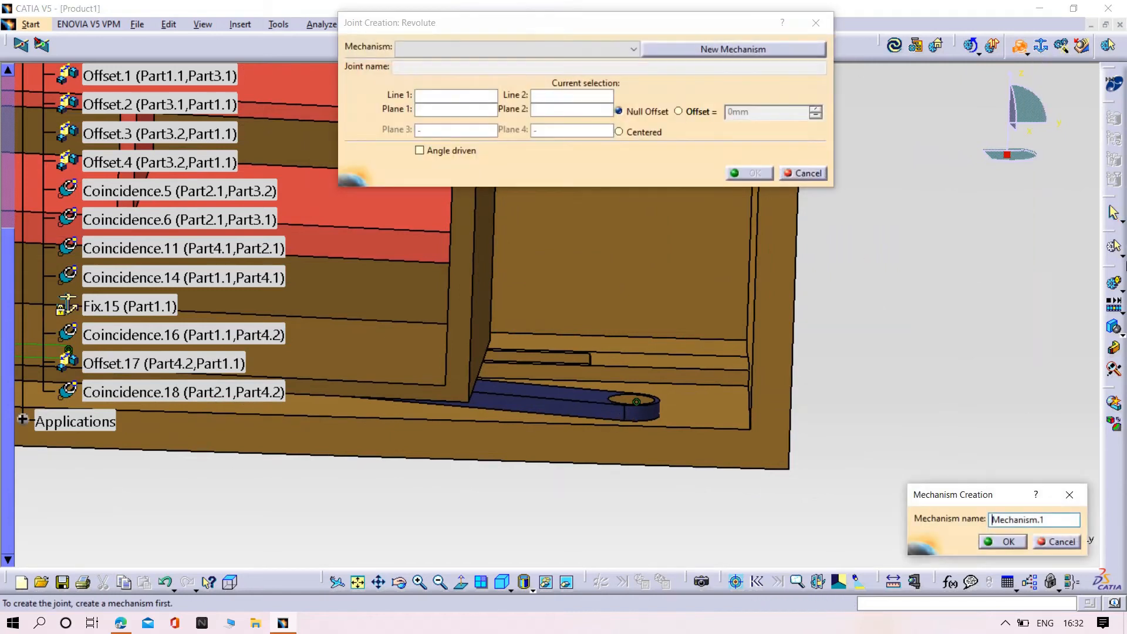
click(992, 542)
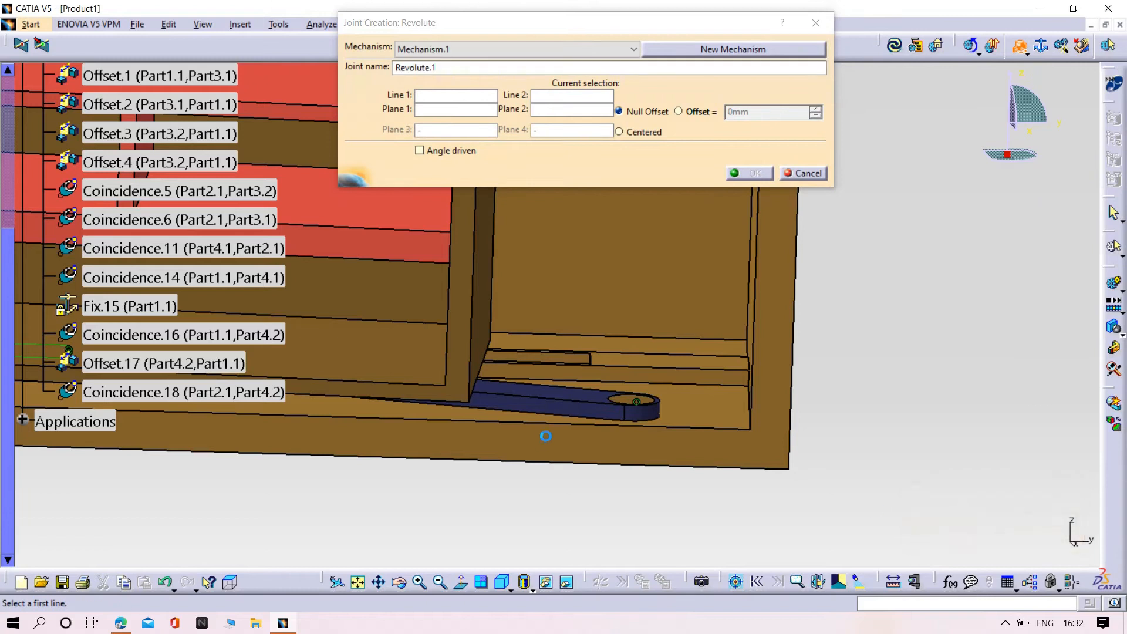
- Define Revolute.1 between lower link Part4.1 and Part1.1 using the hole and pin axes, their mating faces and the Offset option, hiding the link for access
click(649, 419)
right_click(593, 411)
click(629, 459)
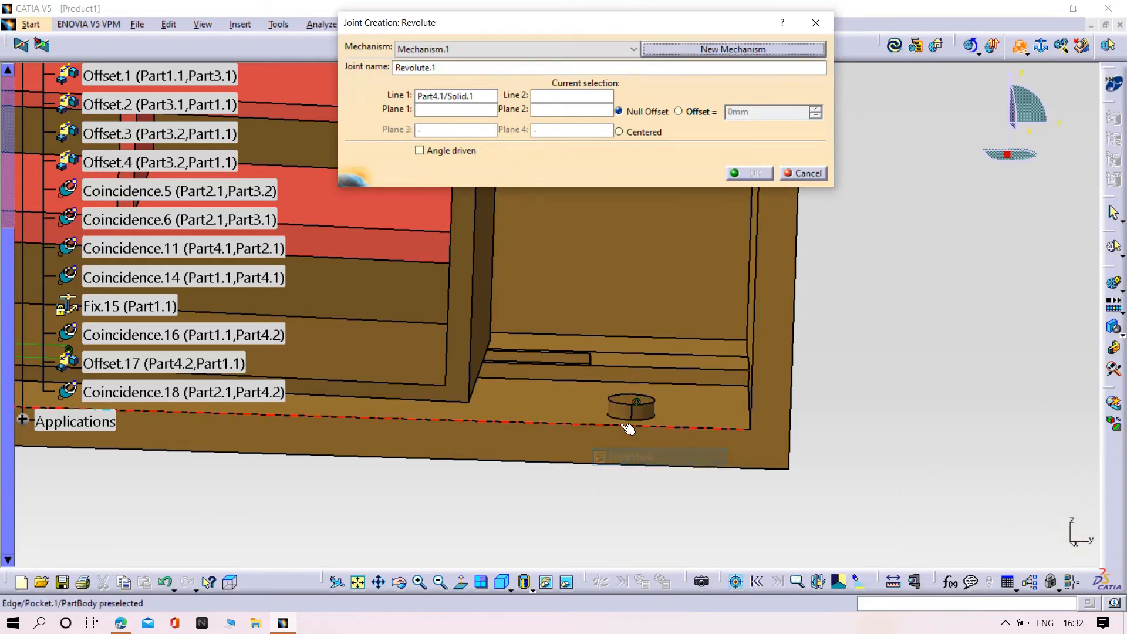
click(629, 455)
middle_drag(629, 455, 623, 381)
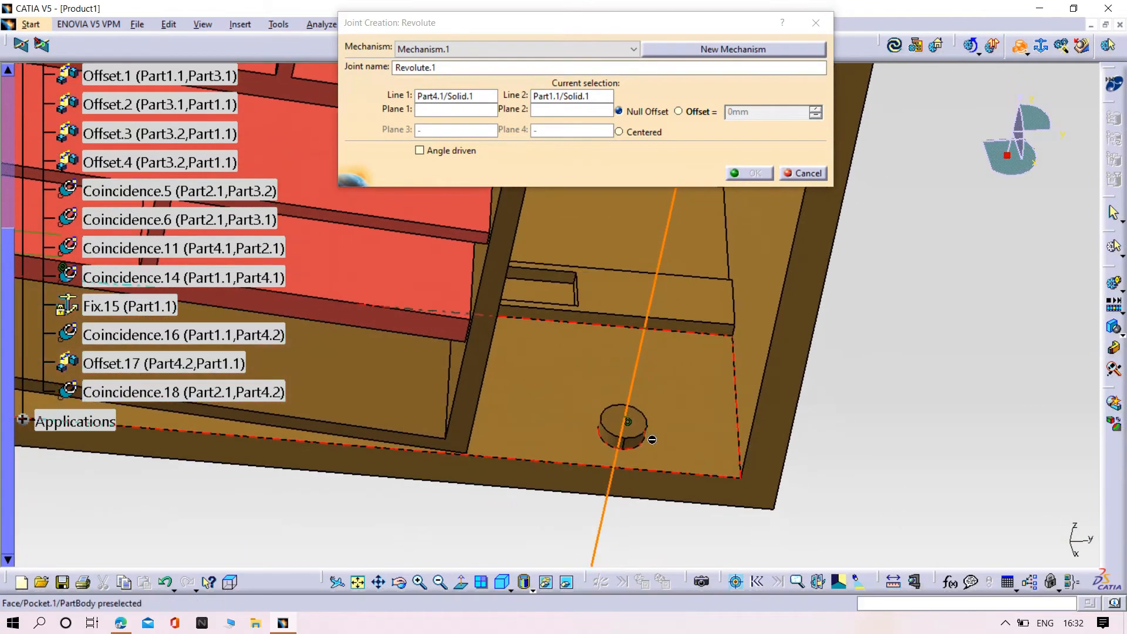
click(568, 585)
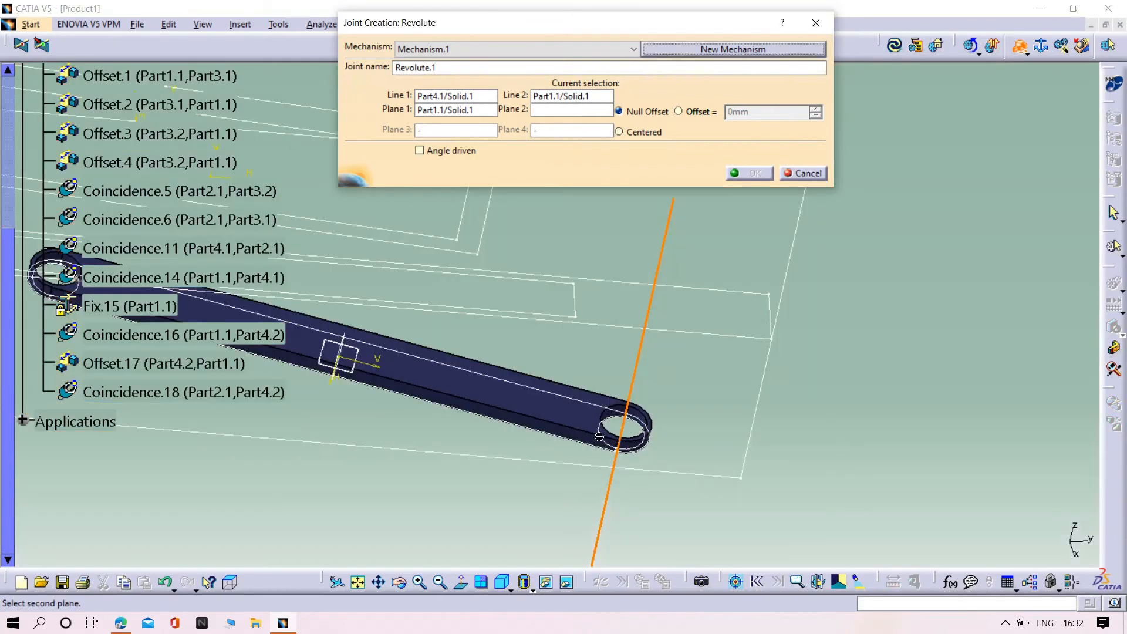
click(560, 395)
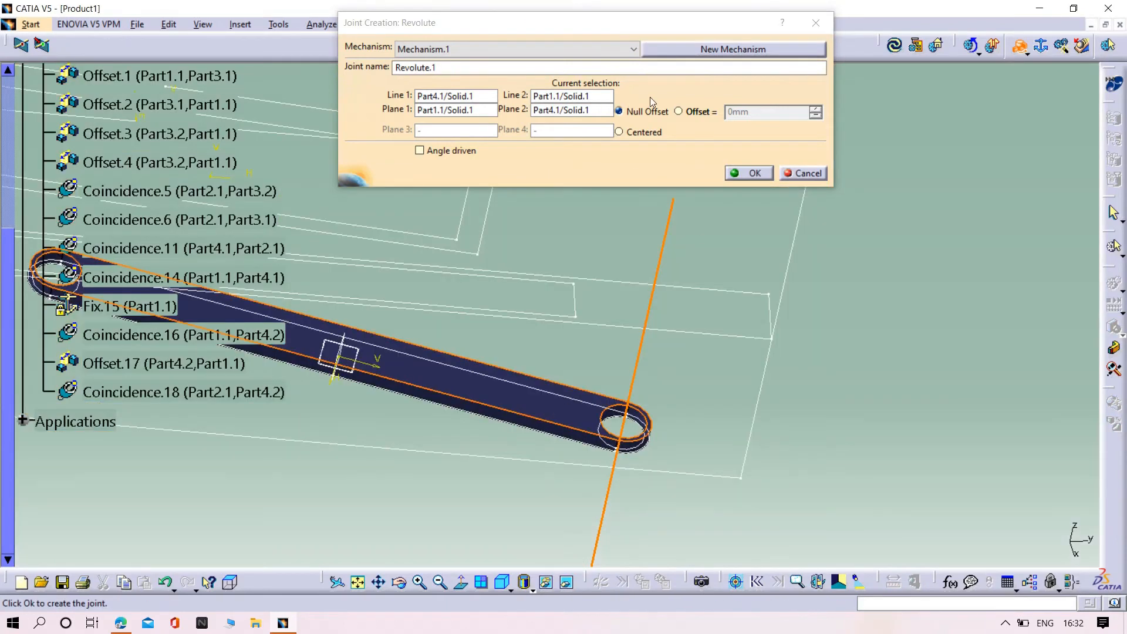
click(697, 112)
click(736, 174)
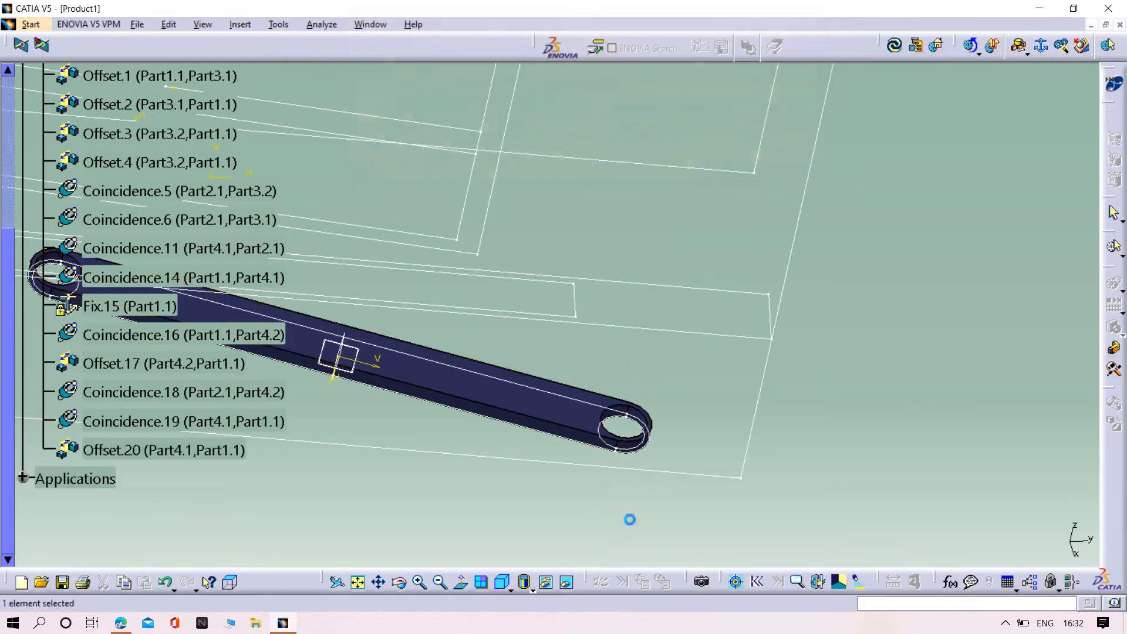
- Restore the hidden lower link to the visible space and return to the normal display
right_click(508, 405)
click(565, 445)
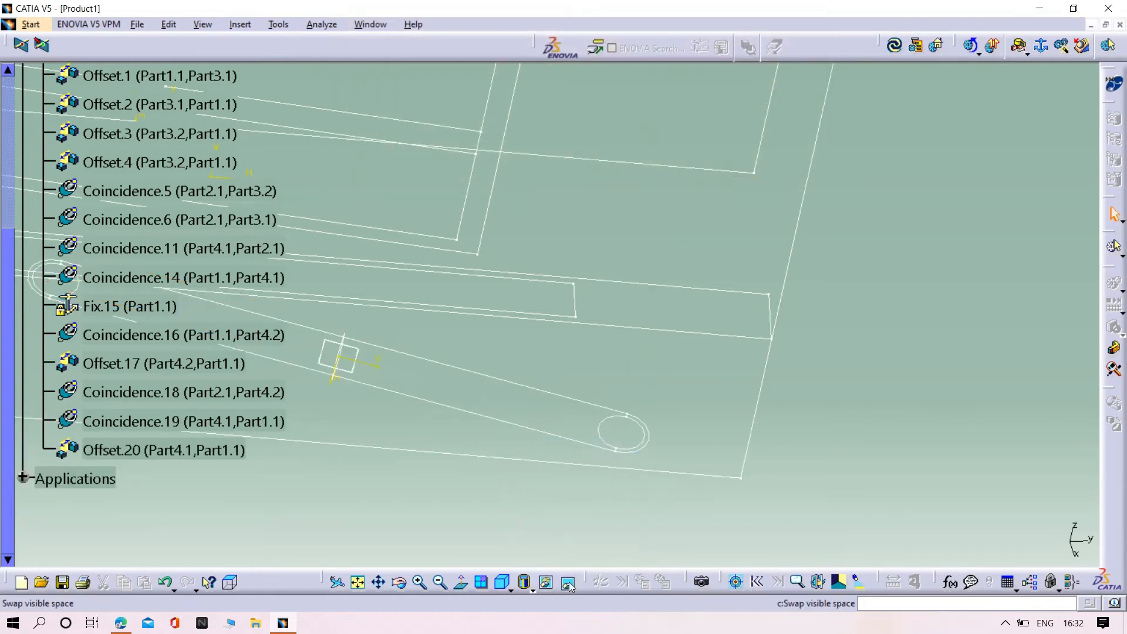
click(568, 582)
- Create Revolute.2 between upper link Part4.2 and Part1.1 from the hole and pin axes and their end faces, with null offset
middle_drag(579, 388, 496, 395)
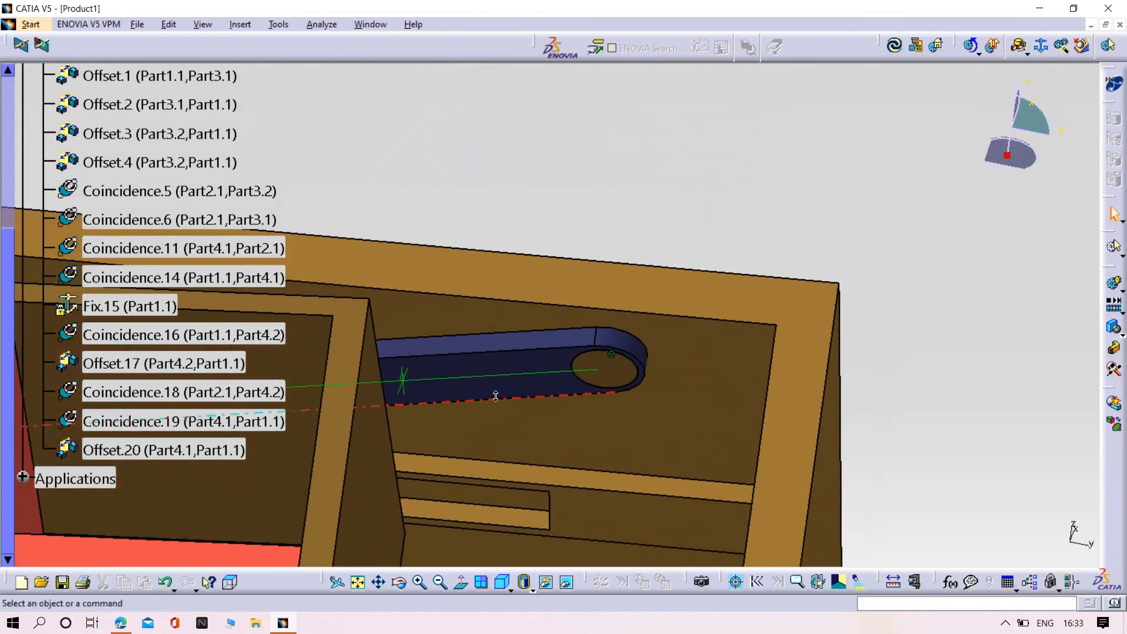
click(619, 345)
right_click(617, 343)
click(624, 382)
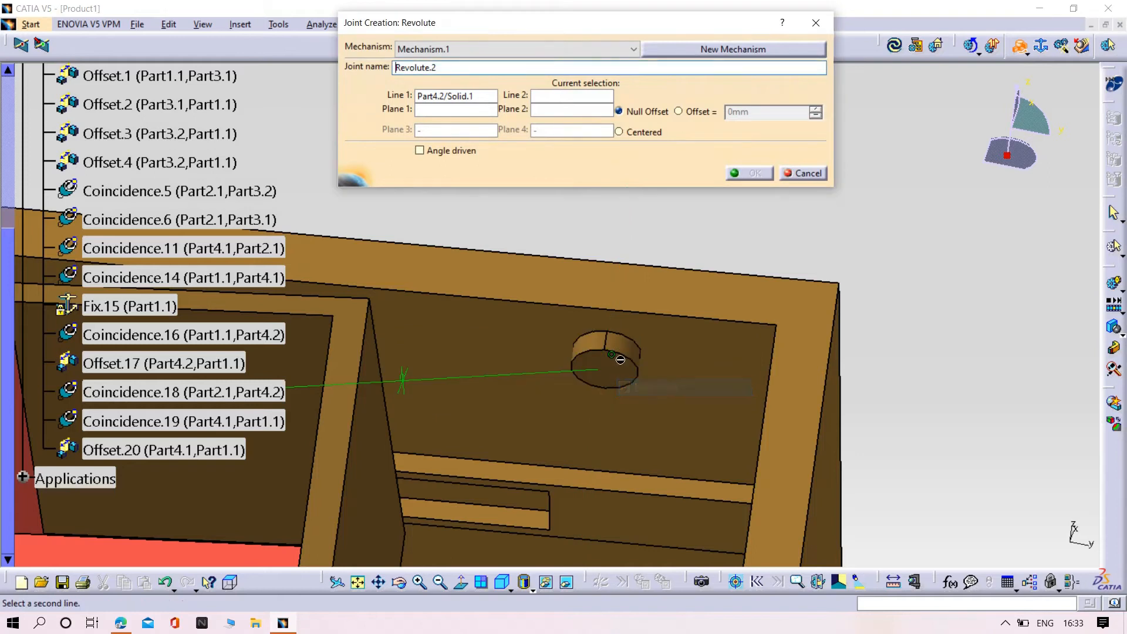
click(621, 378)
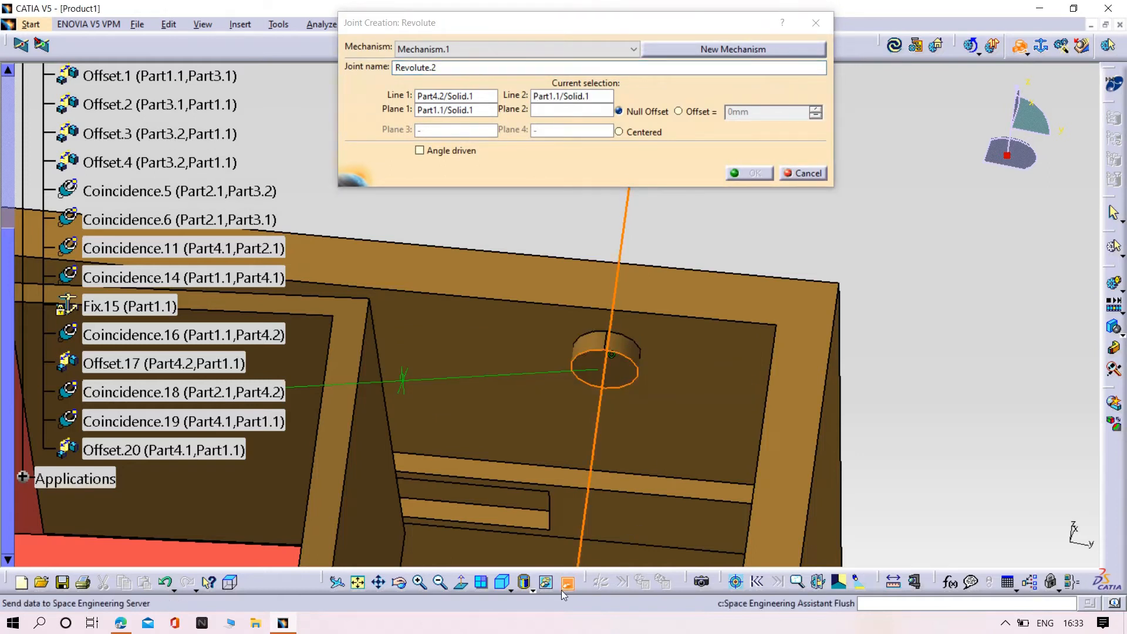
click(564, 587)
click(510, 377)
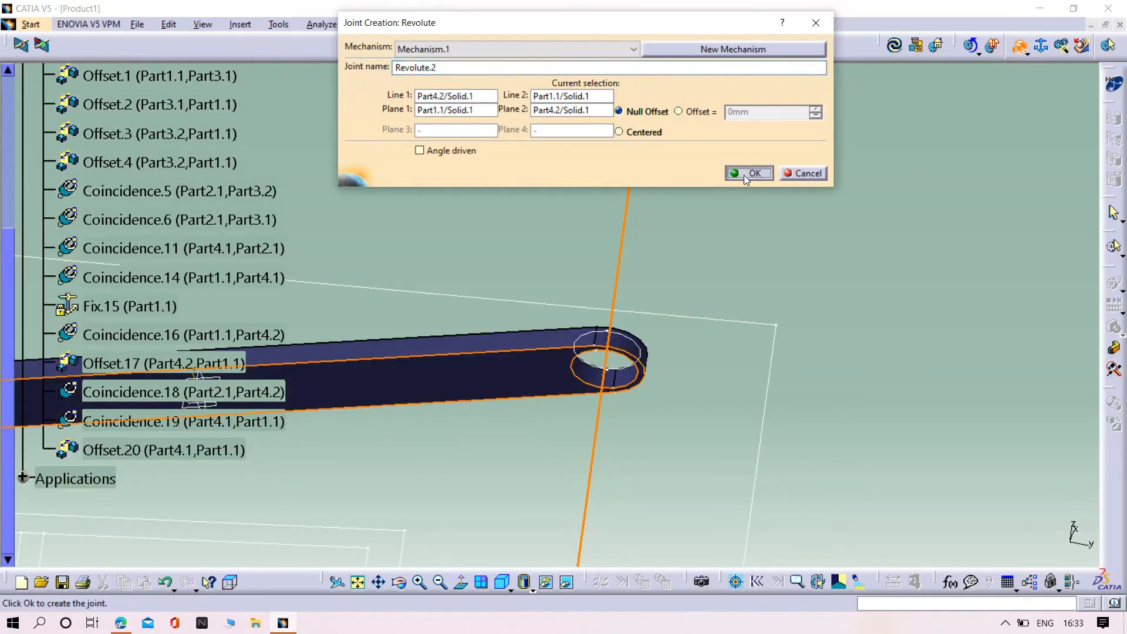
click(749, 173)
- Restore the upper link to the visible space and hide outer cabinet Part1 to expose the inner cabinet's upper pin
right_click(519, 372)
click(561, 416)
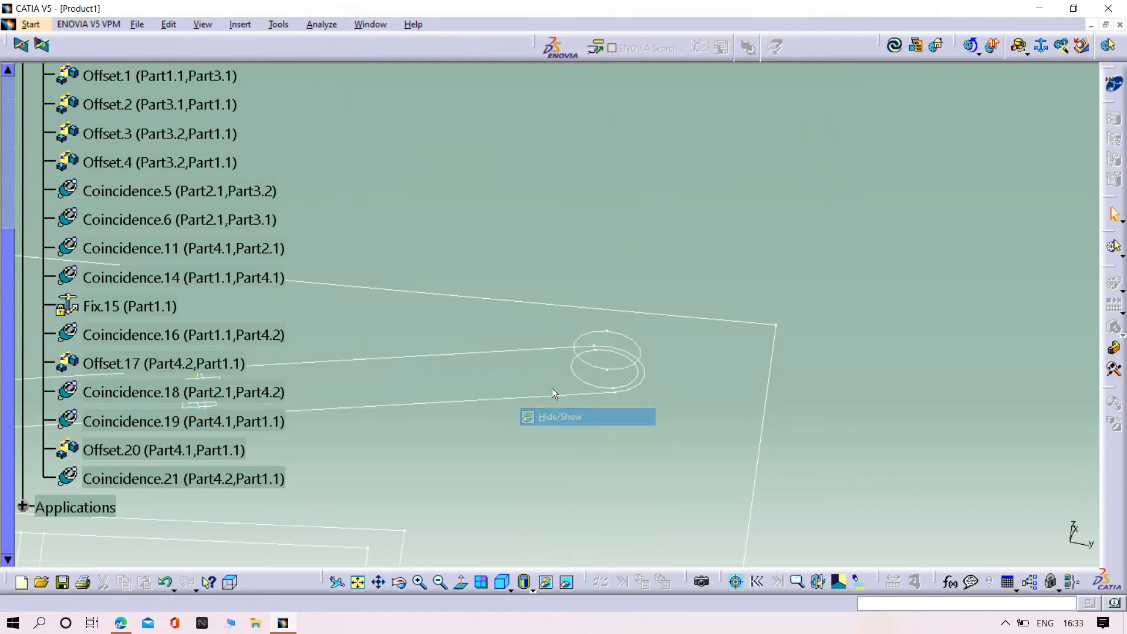
click(565, 583)
middle_drag(572, 472, 568, 543)
middle_drag(543, 364, 608, 324)
scroll(639, 346, up, 1)
right_click(645, 202)
click(676, 246)
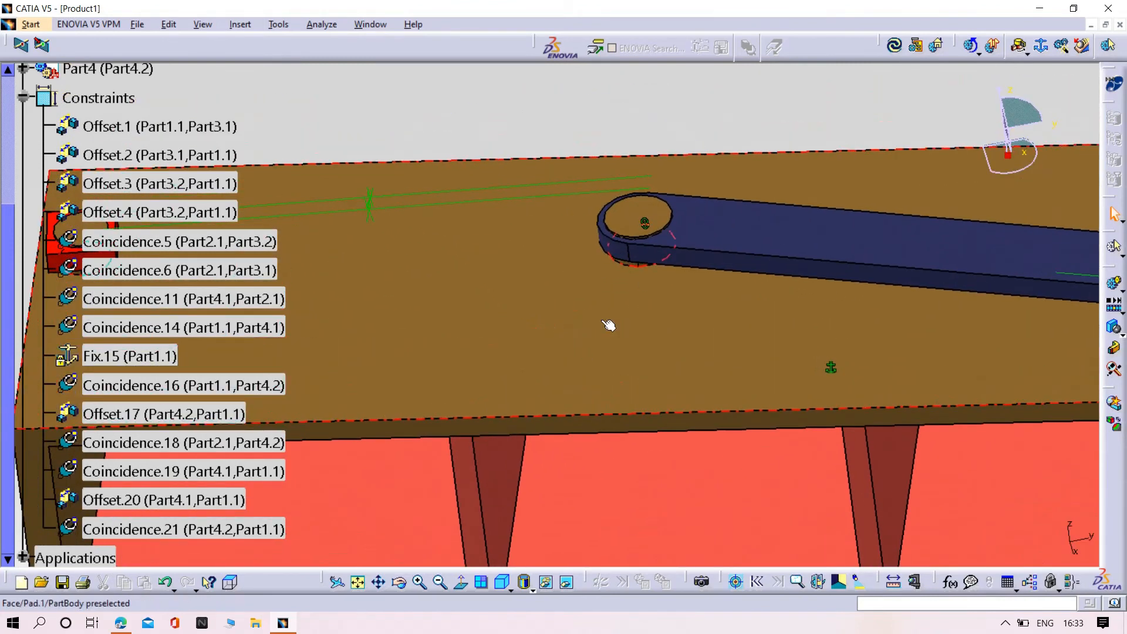
- Create Revolute.3 between upper link Part4.2 and Part2.1 from the hole and pin axes and their faces, with a 0.5 mm offset
click(1020, 47)
click(628, 246)
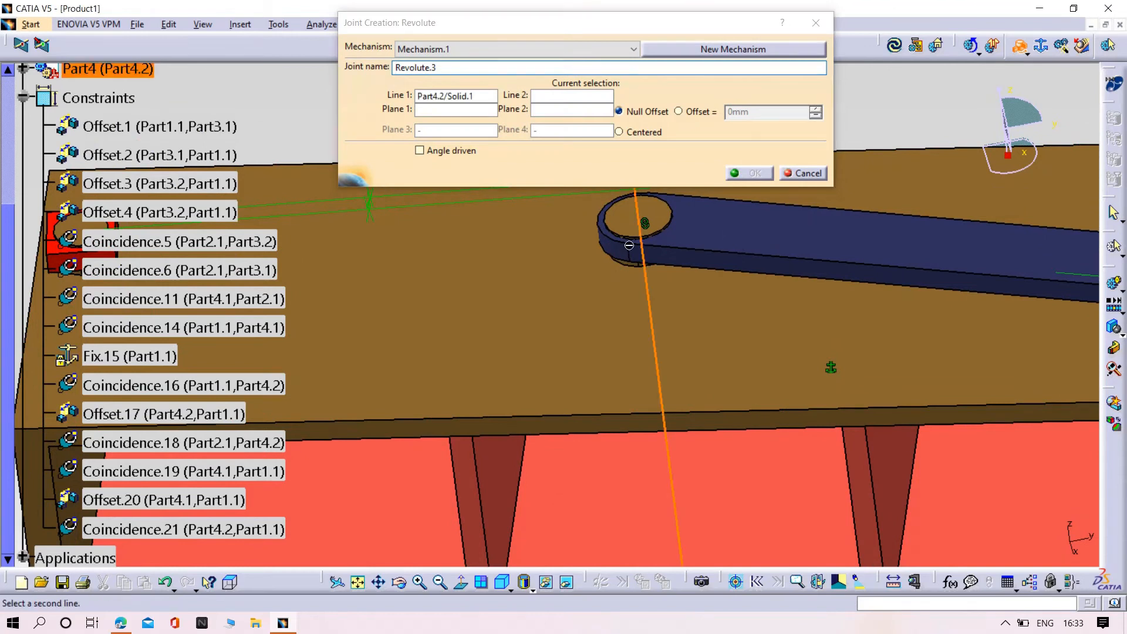
right_click(695, 245)
click(707, 287)
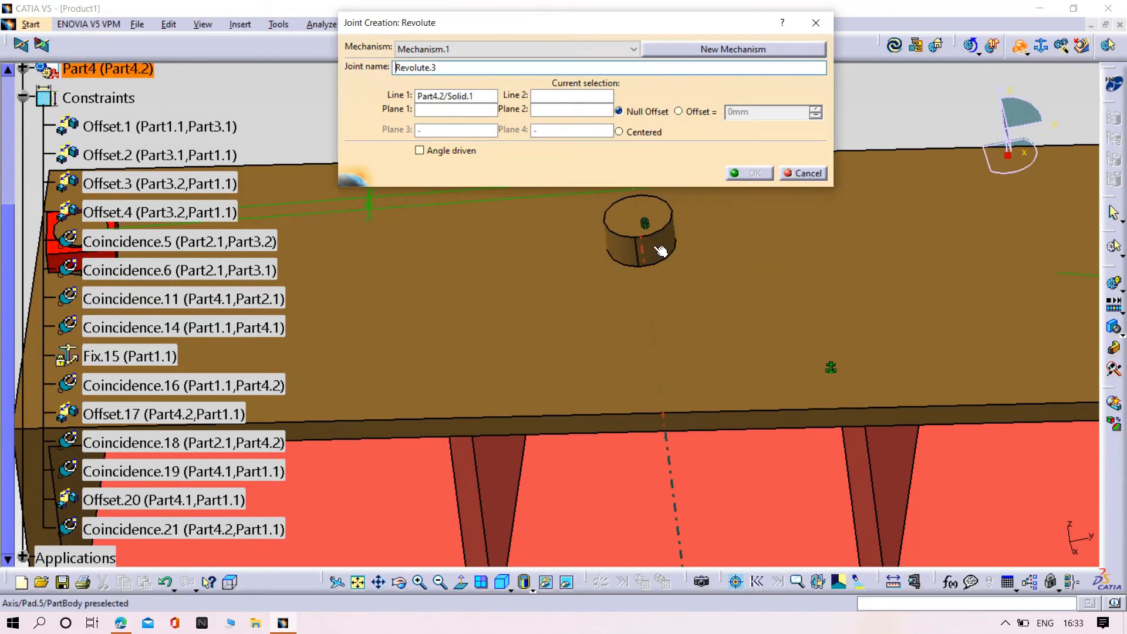
click(649, 260)
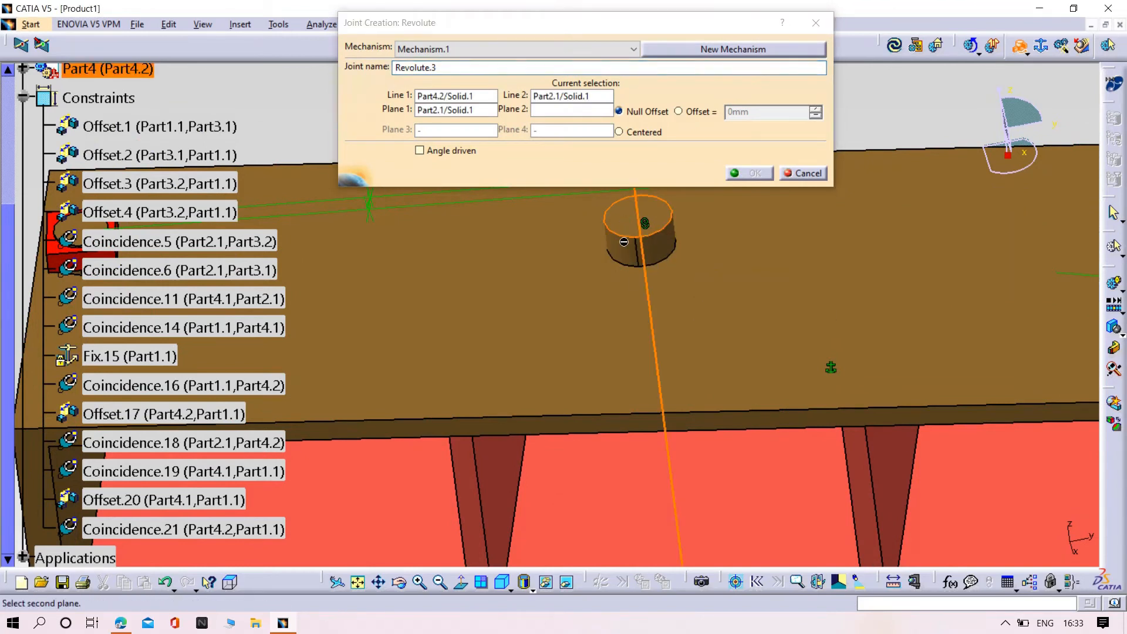
click(567, 583)
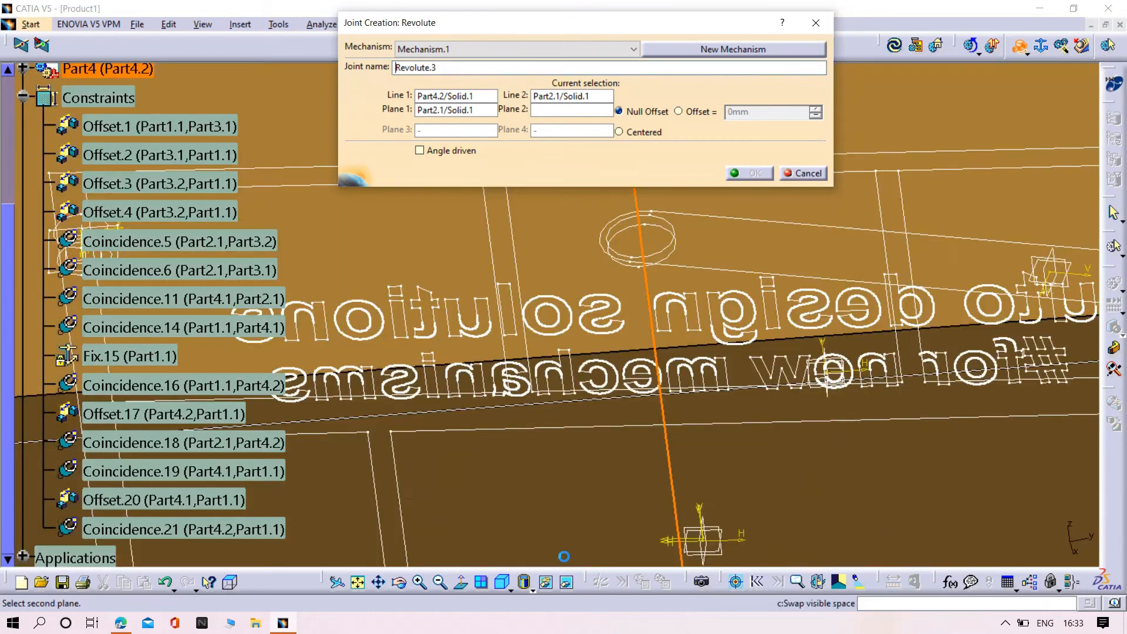
right_click(569, 270)
click(605, 317)
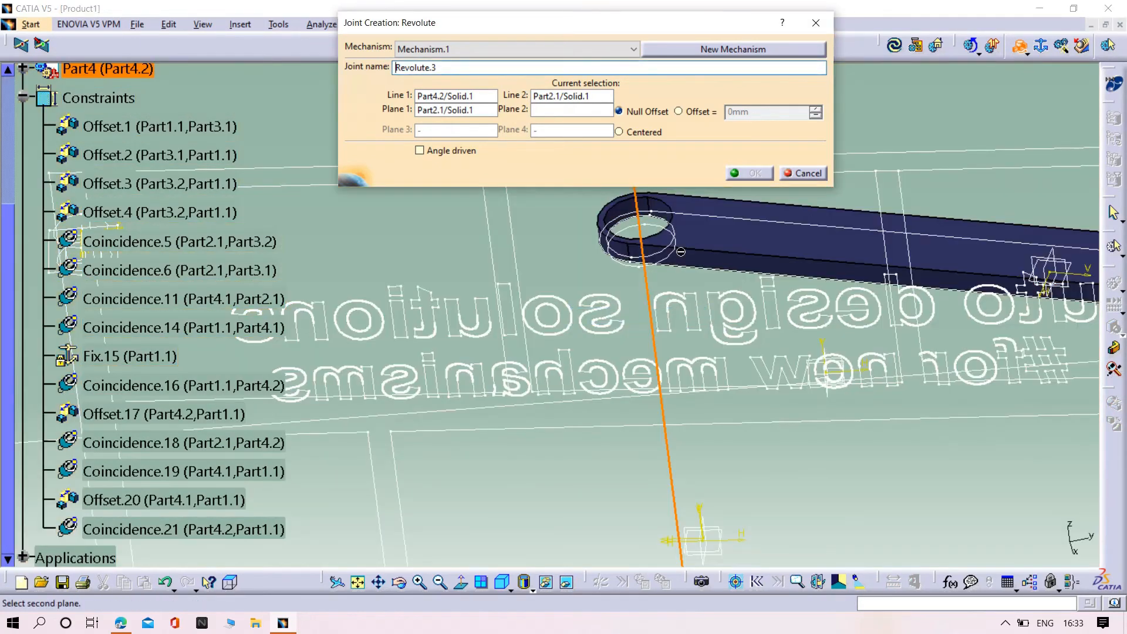
click(731, 234)
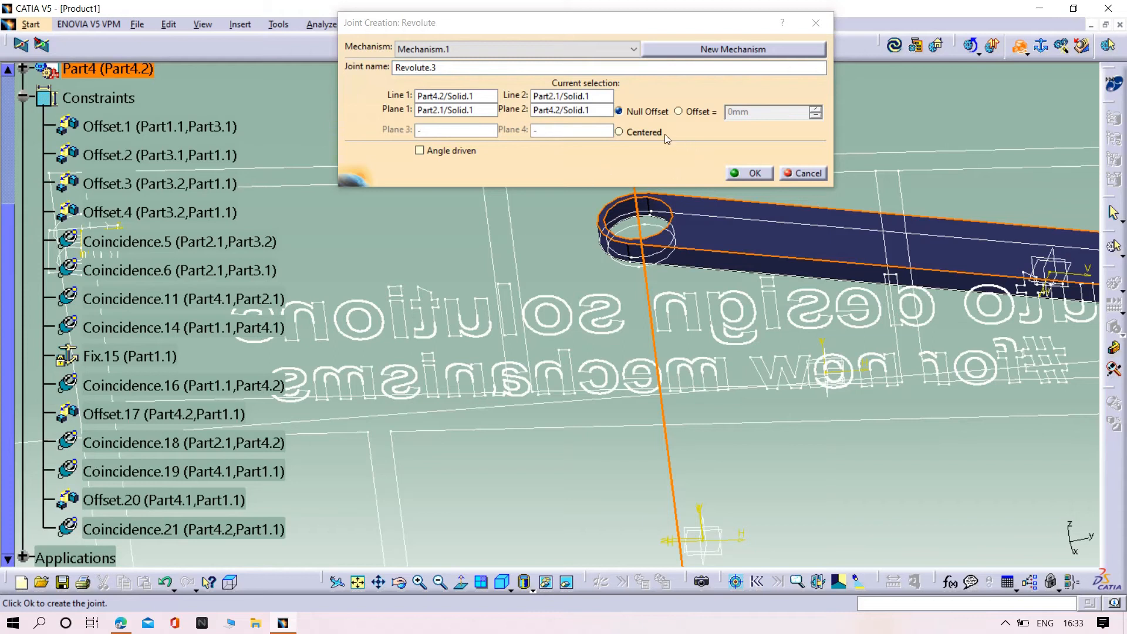
click(687, 112)
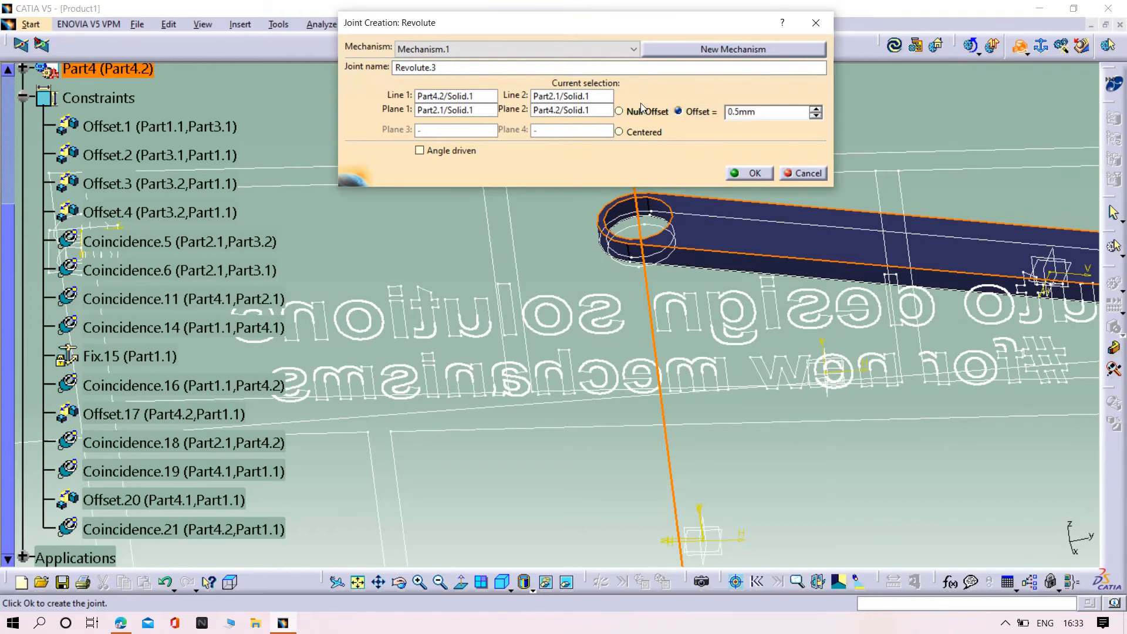
click(750, 173)
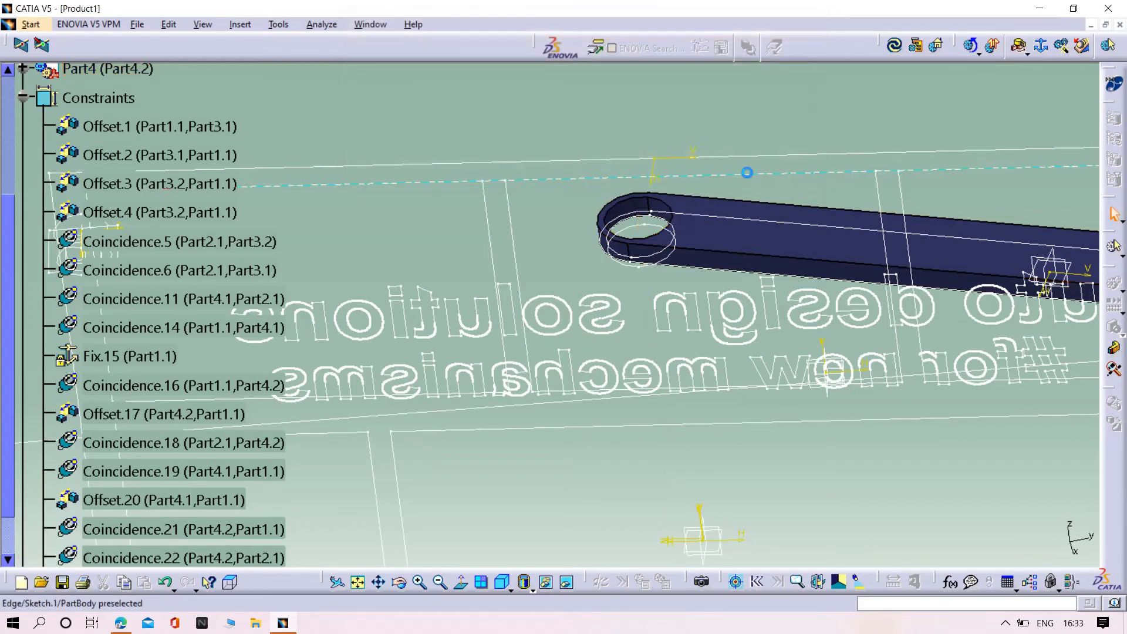
- Show the upper link again and hide outer cabinet Part1 to expose the lower link's pin on the inner cabinet
right_click(735, 231)
click(777, 273)
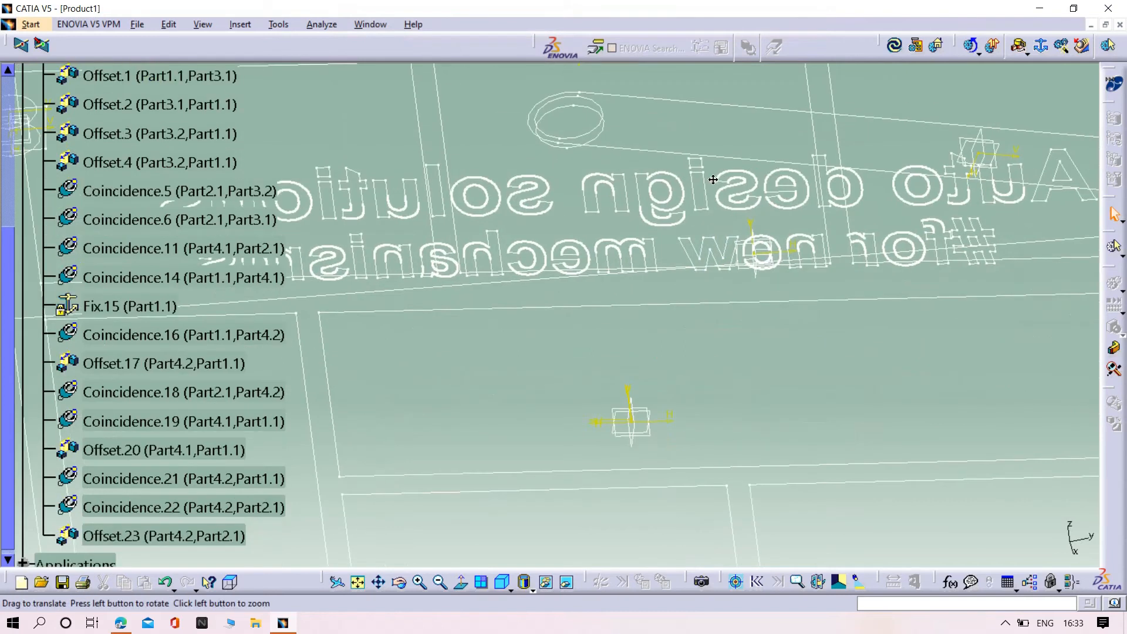
click(566, 589)
middle_drag(642, 335, 639, 249)
scroll(728, 405, up, 1)
middle_drag(755, 446, 736, 296)
right_click(731, 293)
click(763, 338)
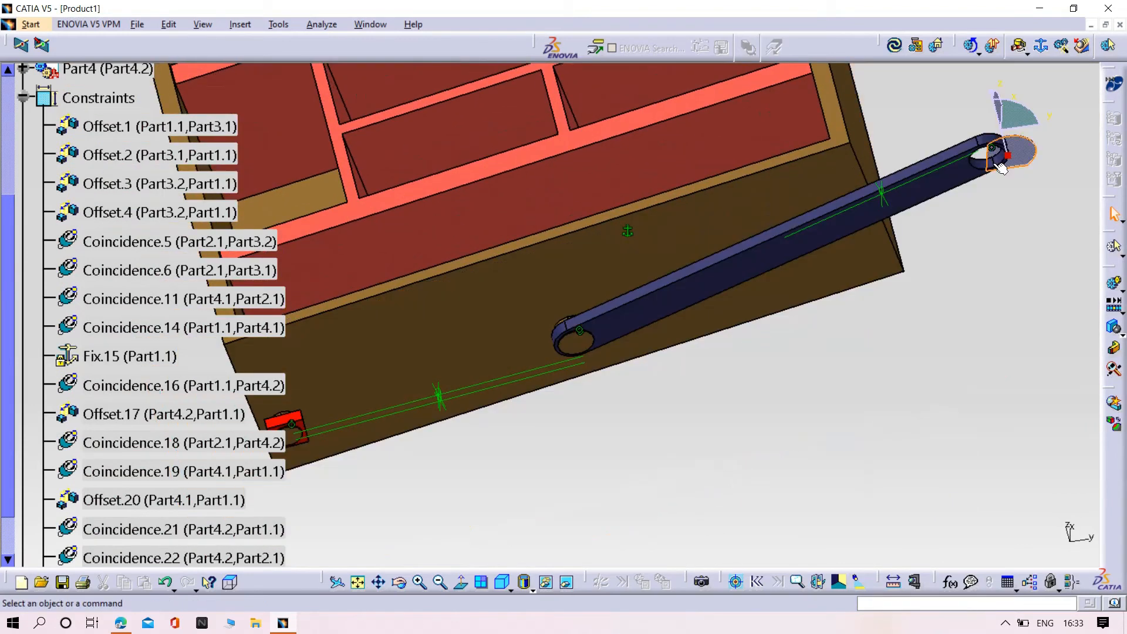
- Start Revolute.4 with the axes of the lower link Part4.1 hole and the Part2.1 pin, using the pin's end face as first plane
click(1021, 46)
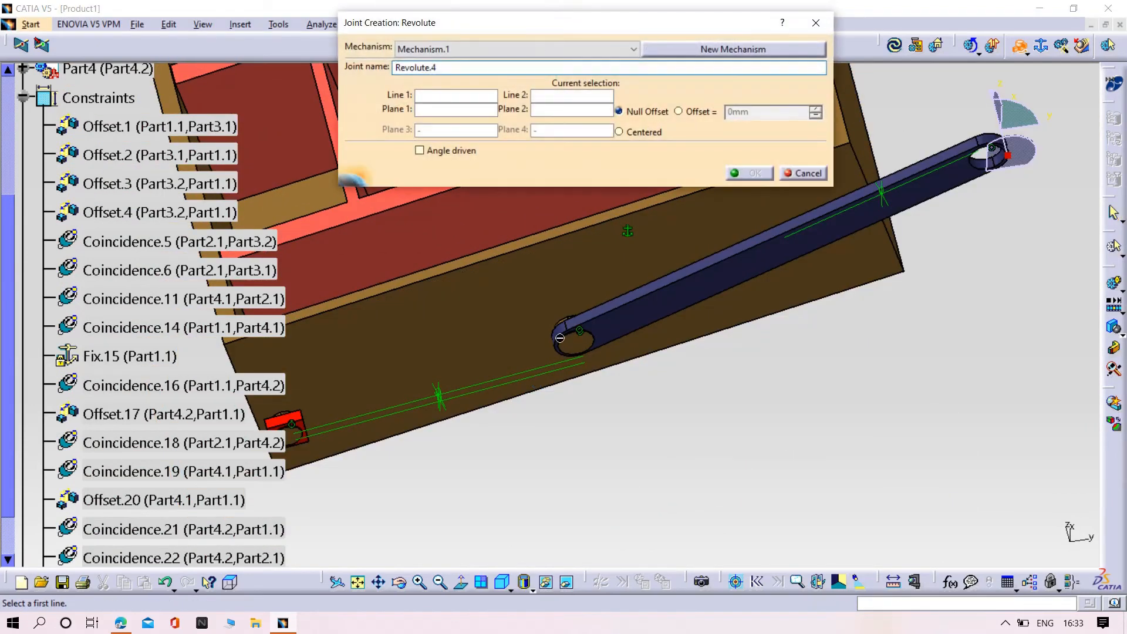
middle_drag(566, 411, 570, 315)
right_click(573, 351)
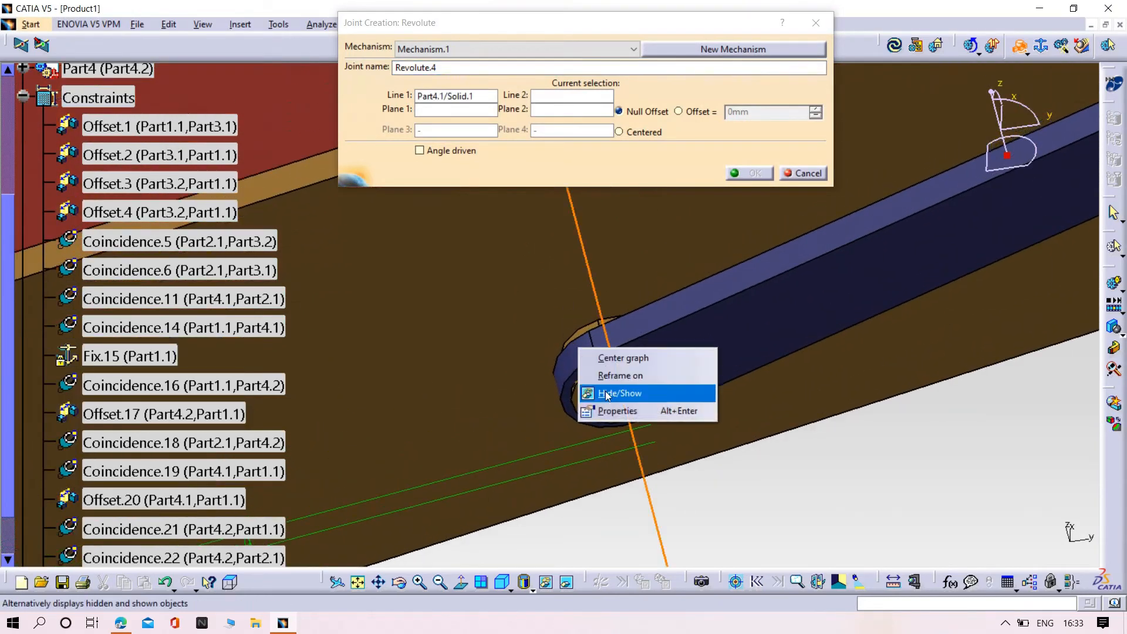
click(597, 391)
click(597, 393)
click(597, 392)
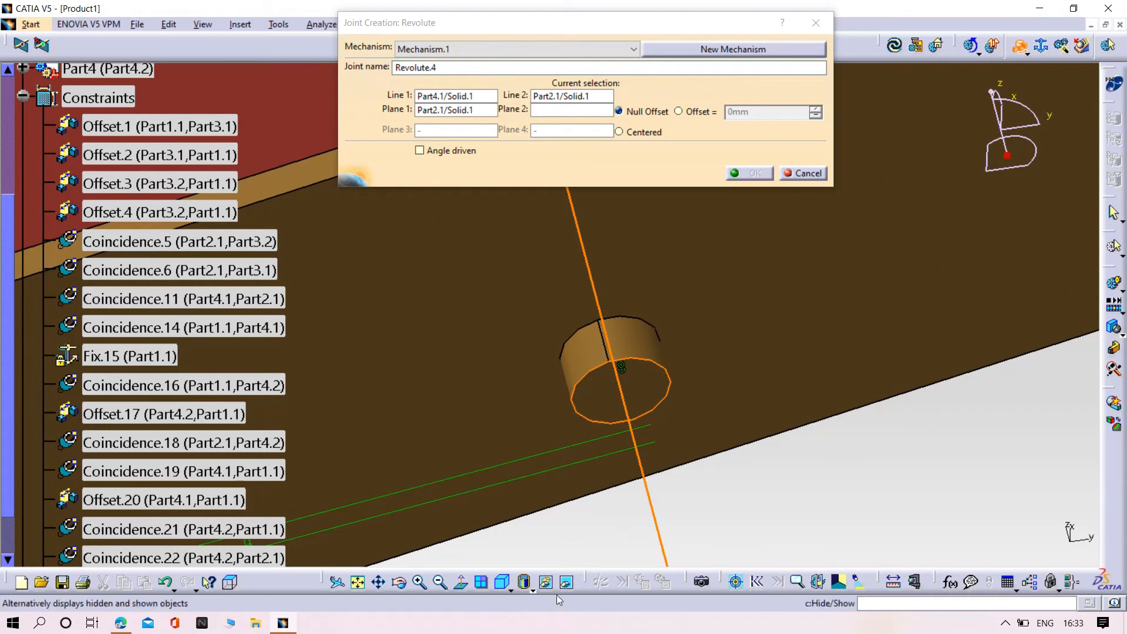
- Unhide the outer cabinet, use the lower link's flat face as second plane and create Revolute.4 with a 0.5 mm offset
click(546, 582)
right_click(515, 336)
click(547, 382)
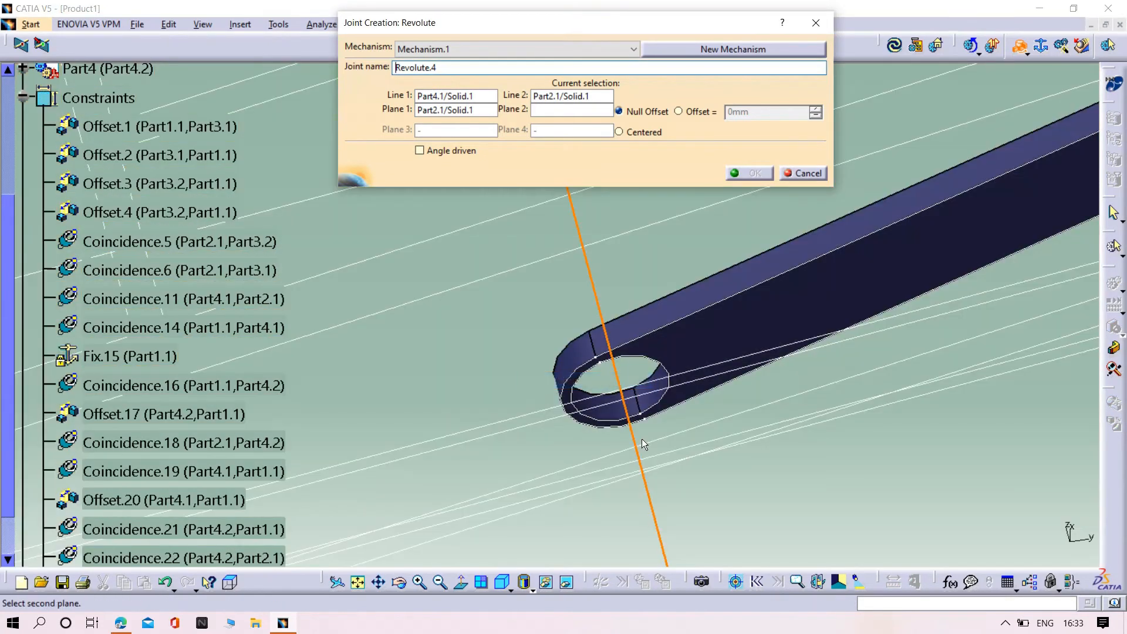
click(705, 346)
click(679, 112)
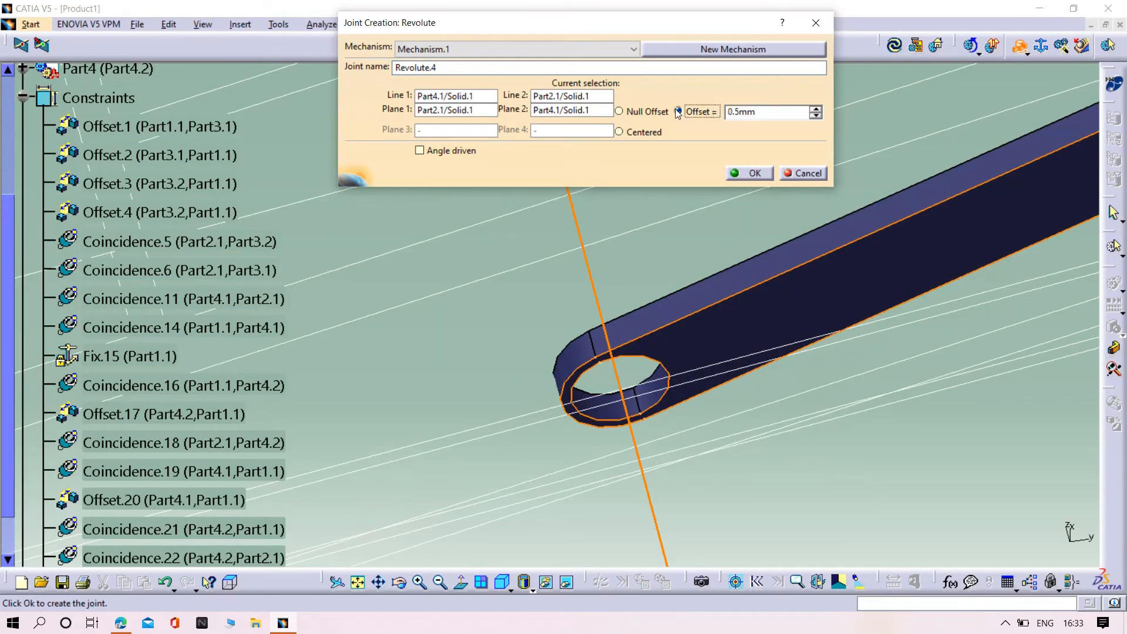
click(661, 110)
click(699, 111)
click(749, 173)
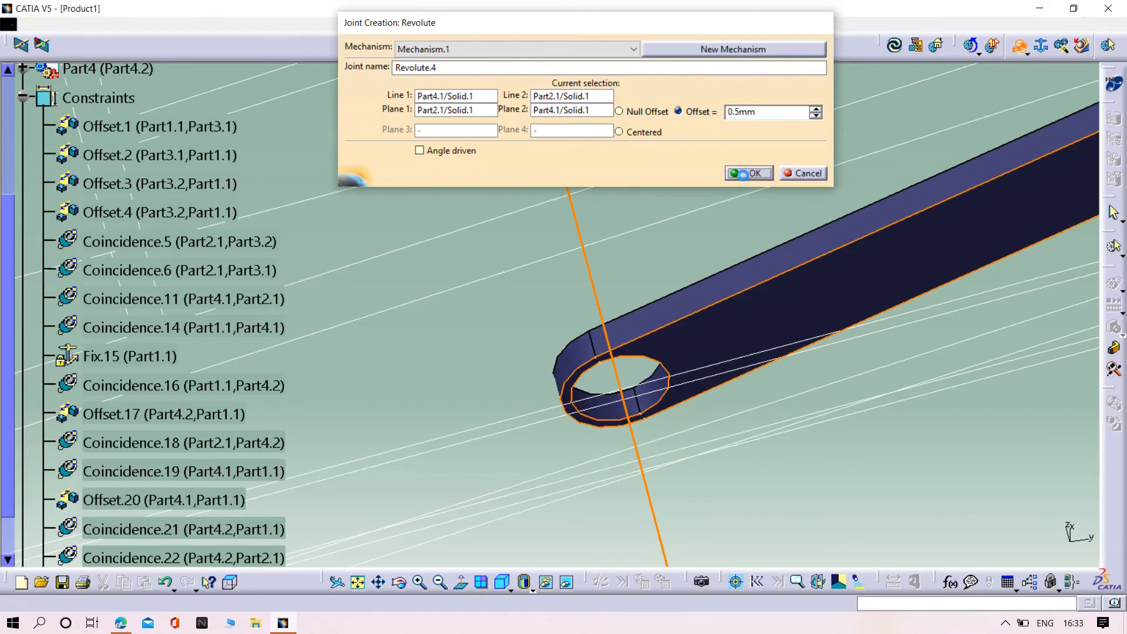
- Bring the lower link back into the visible space and switch to the normal display
right_click(782, 298)
click(809, 341)
scroll(748, 322, down, 1)
middle_drag(749, 323, 763, 370)
click(567, 586)
- Start a prismatic joint in Mechanism.1, hide the inner cabinet Part2.1 and use a rail edge of outer cabinet Part1.1 as first line
middle_drag(558, 350, 554, 458)
middle_drag(526, 191, 569, 388)
middle_drag(546, 437, 578, 220)
middle_drag(590, 358, 931, 112)
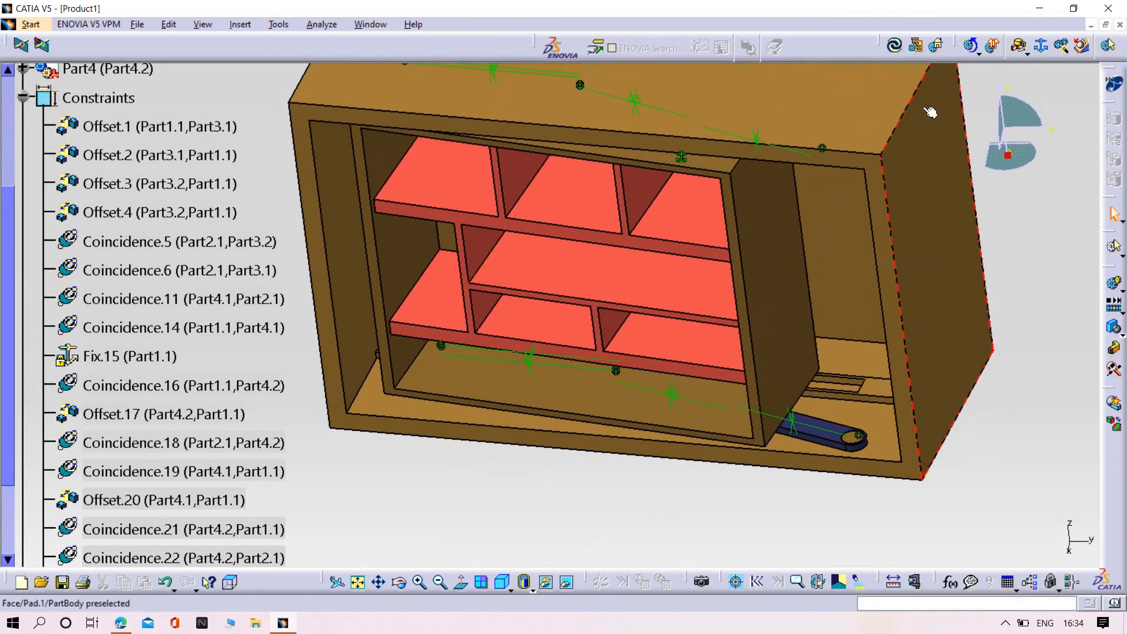
click(1042, 51)
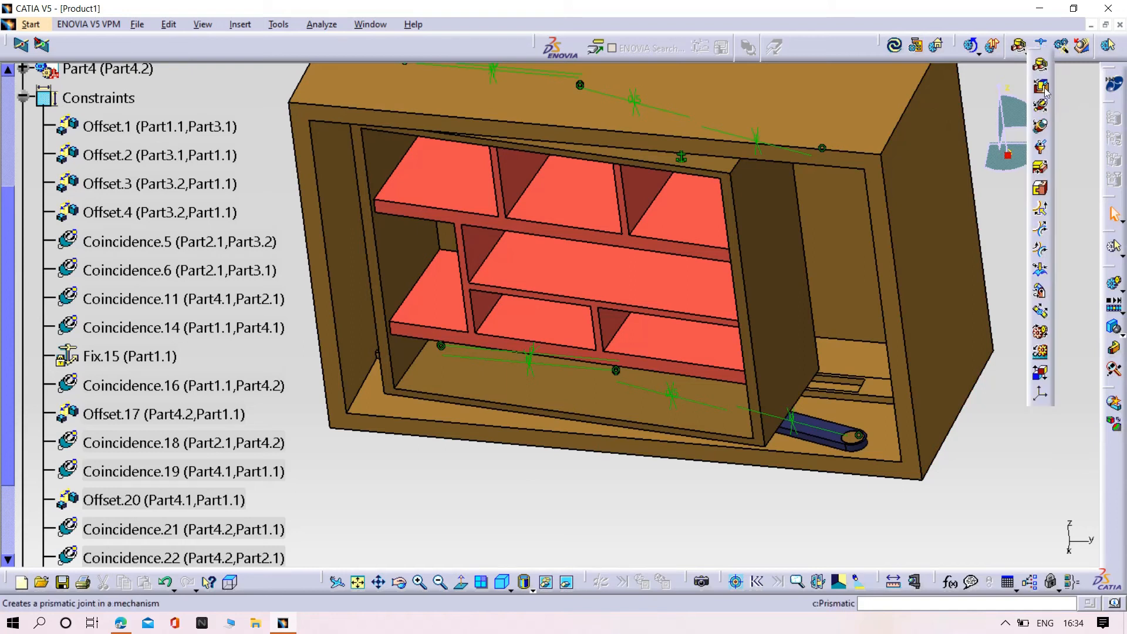
click(1042, 87)
right_click(757, 237)
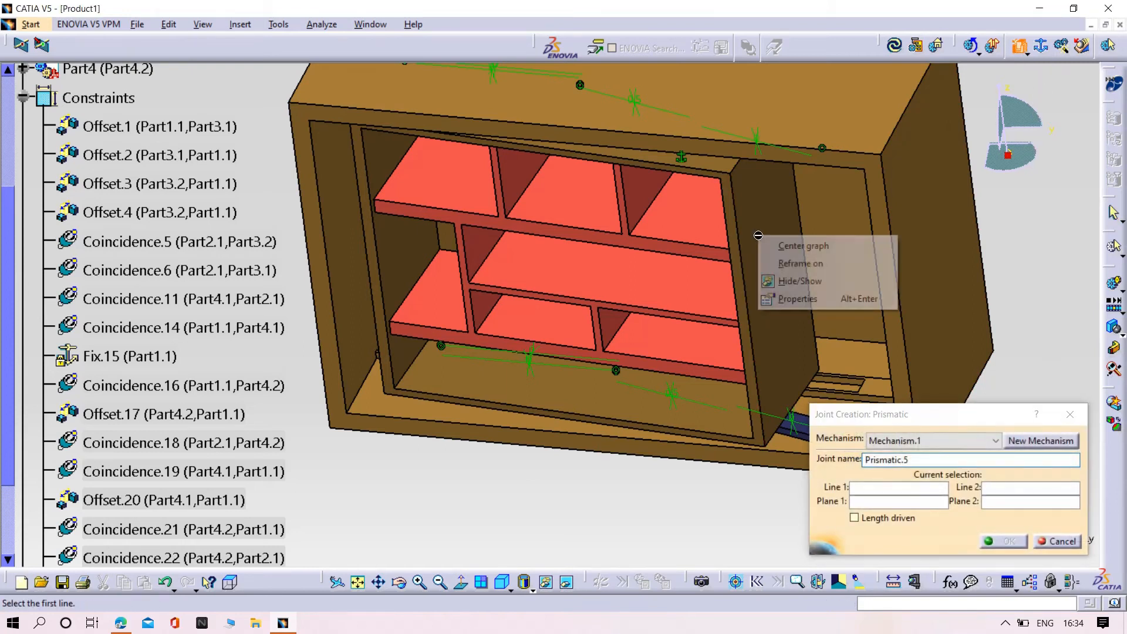
click(785, 281)
middle_drag(785, 282, 587, 293)
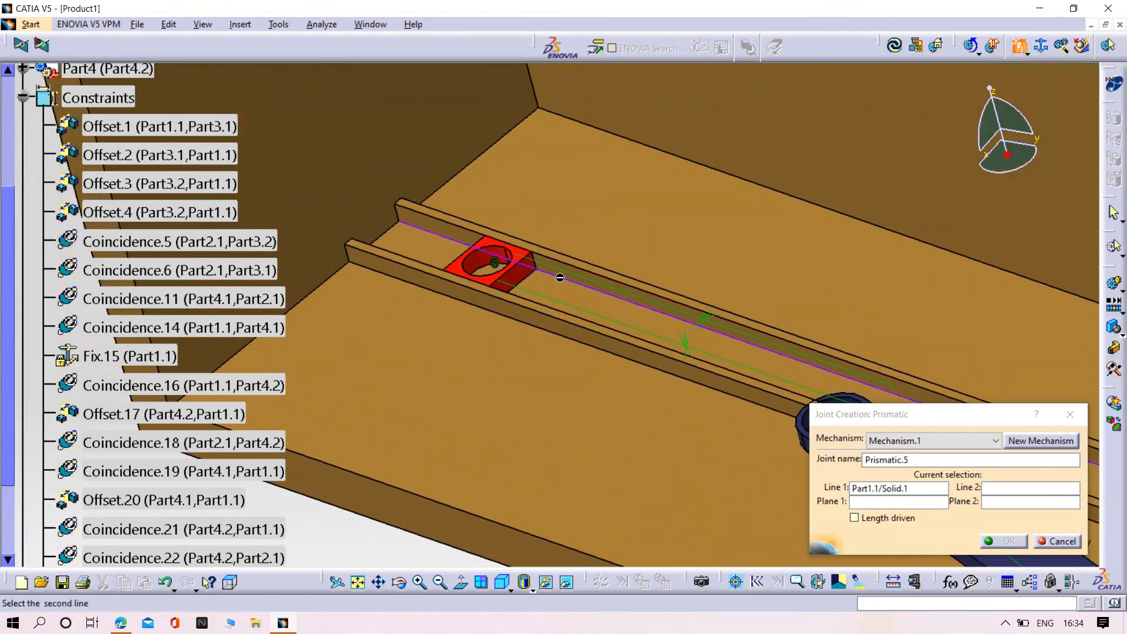
- Hide the outer cabinet and use slider Part3.1's edge as second line and its side face as first plane
right_click(575, 280)
click(597, 320)
middle_drag(597, 320, 601, 223)
right_click(594, 244)
click(638, 294)
middle_drag(638, 294, 467, 297)
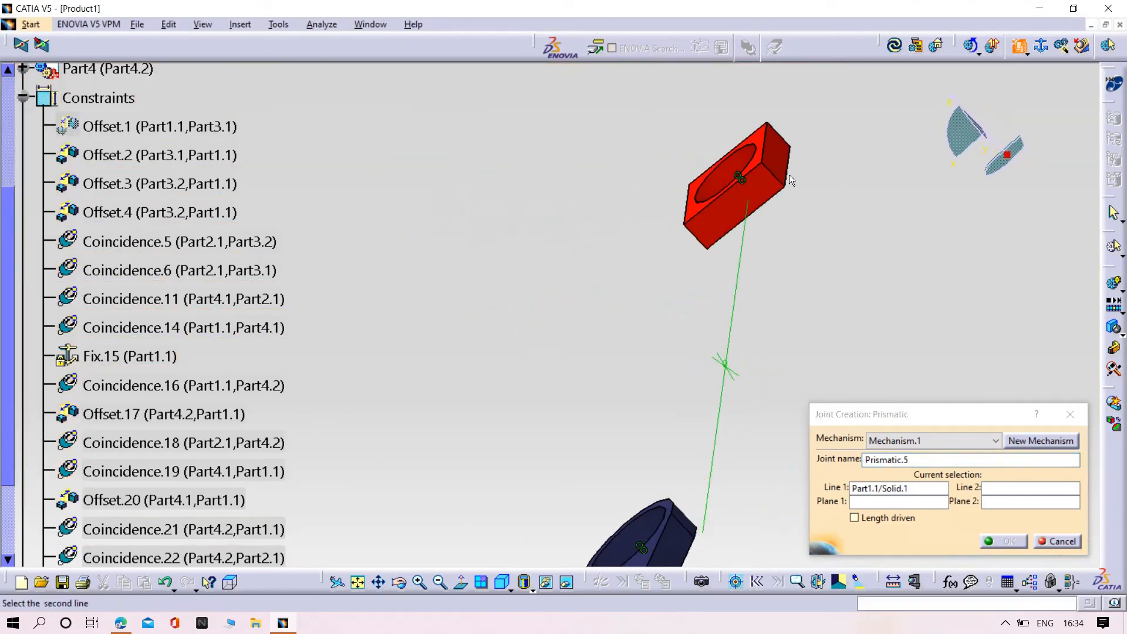
- Unhide the inner cabinet, use the rail's side face on Part1.1 as second plane and create the prismatic joint
click(567, 589)
middle_drag(568, 396, 683, 346)
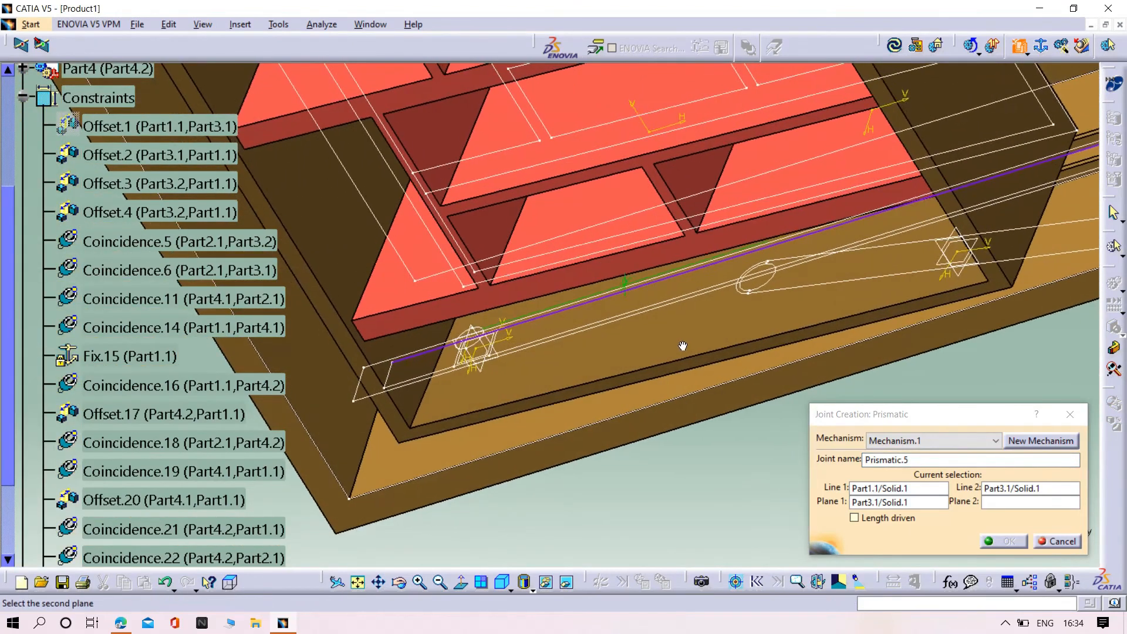
right_click(622, 359)
click(649, 404)
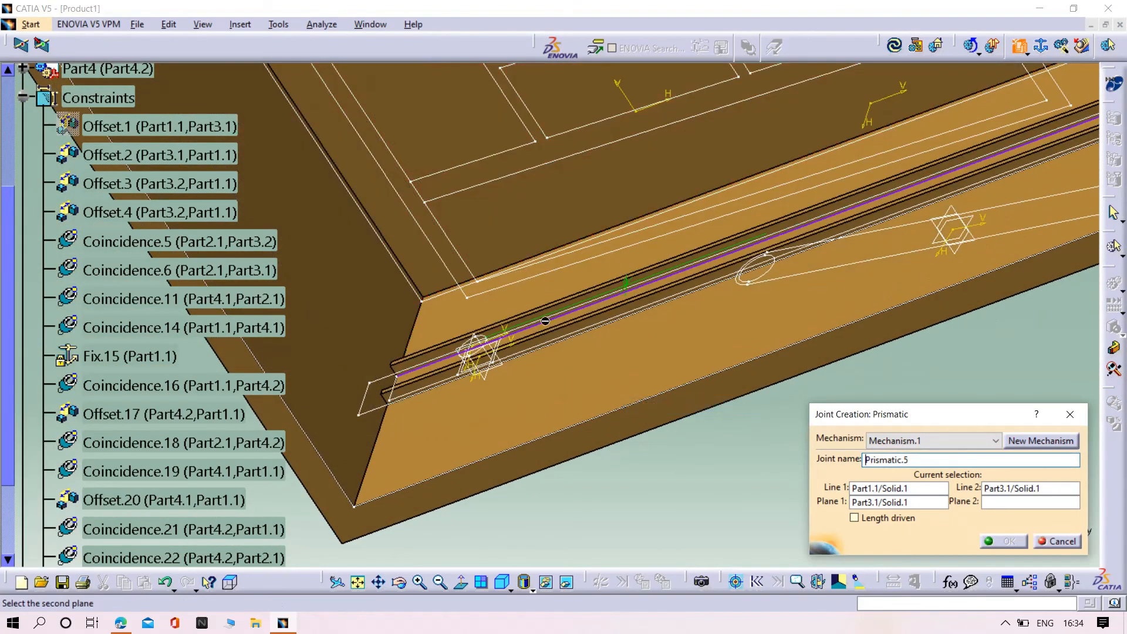
ctrl+middle_drag(549, 316, 589, 214)
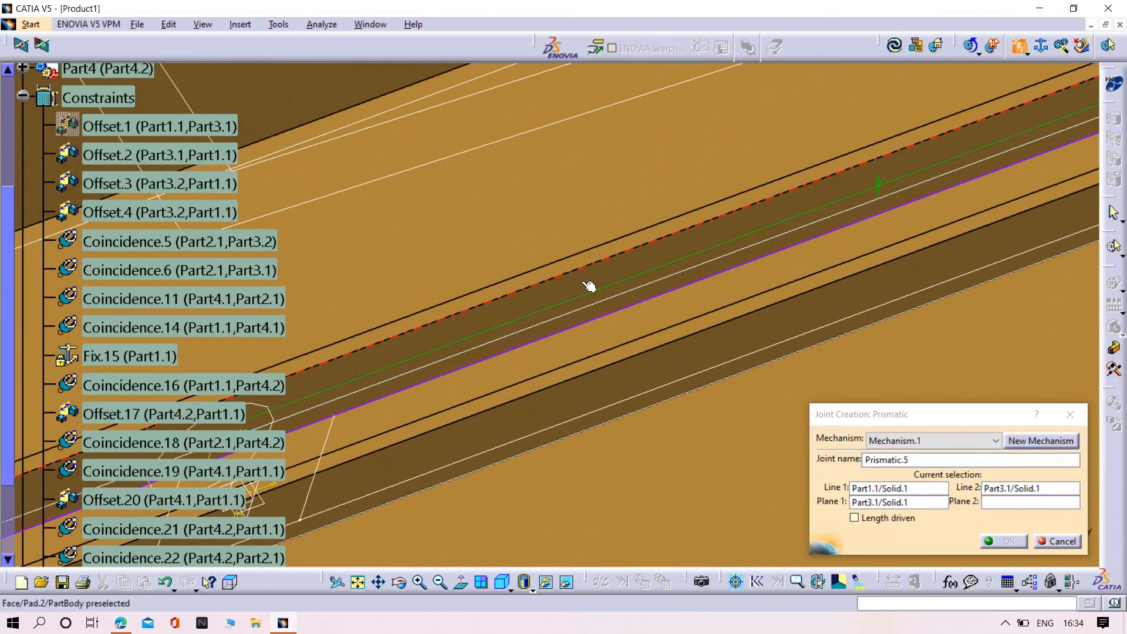
click(590, 286)
click(998, 539)
- Start a revolute joint, hide slider Part3.1 and use the axis of the inner cabinet's exposed pin as first line
middle_drag(677, 335, 584, 565)
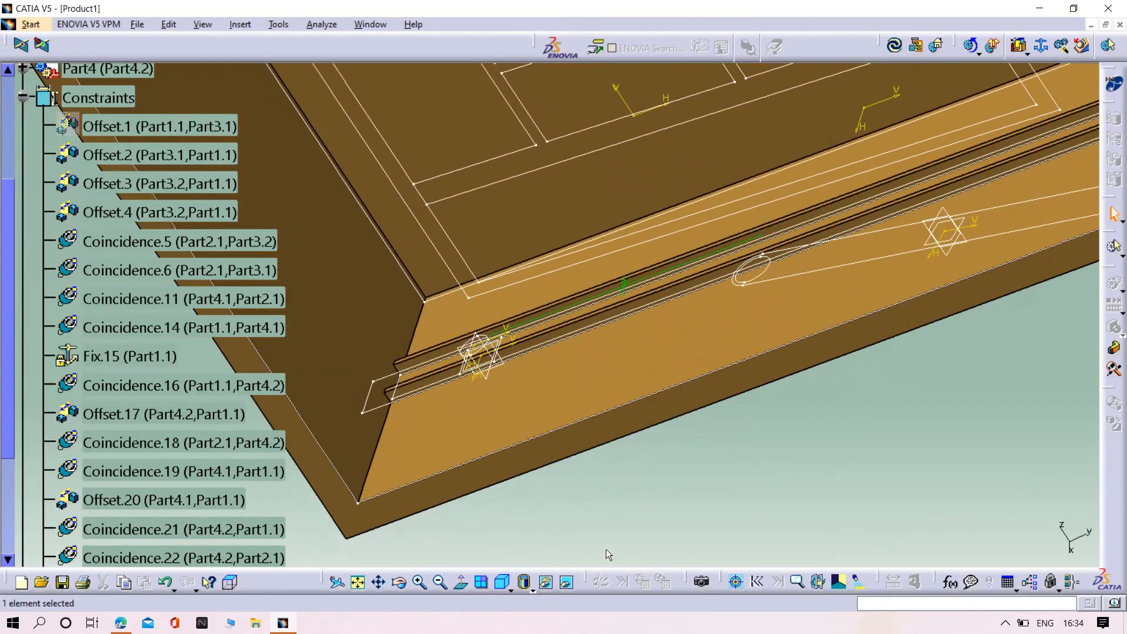
right_click(623, 377)
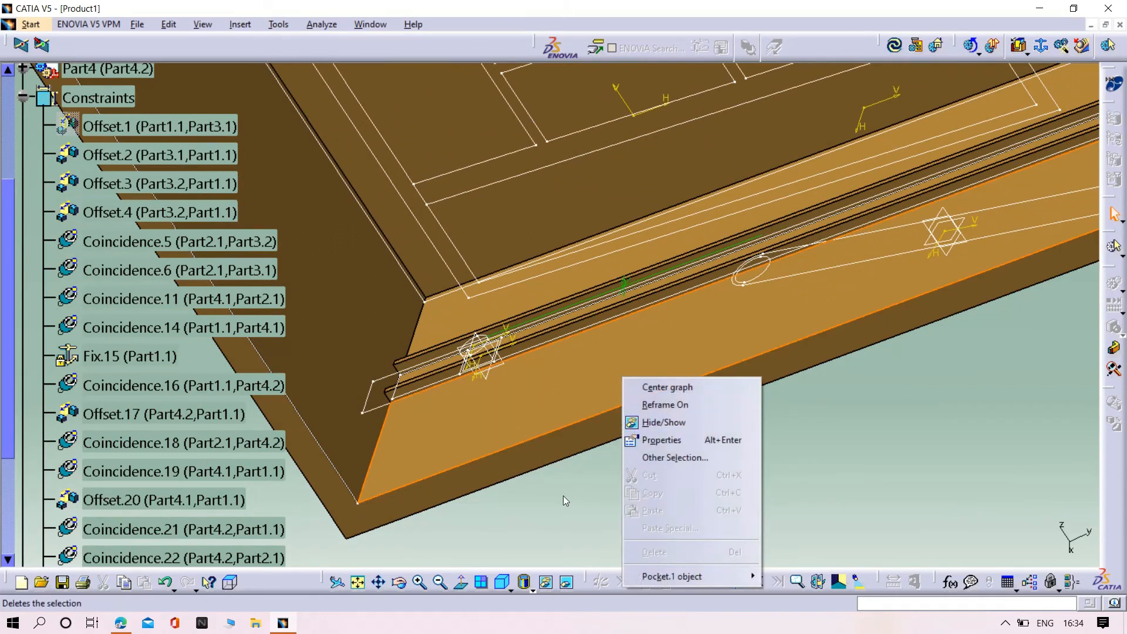
key(Escape)
middle_drag(564, 500, 1086, 147)
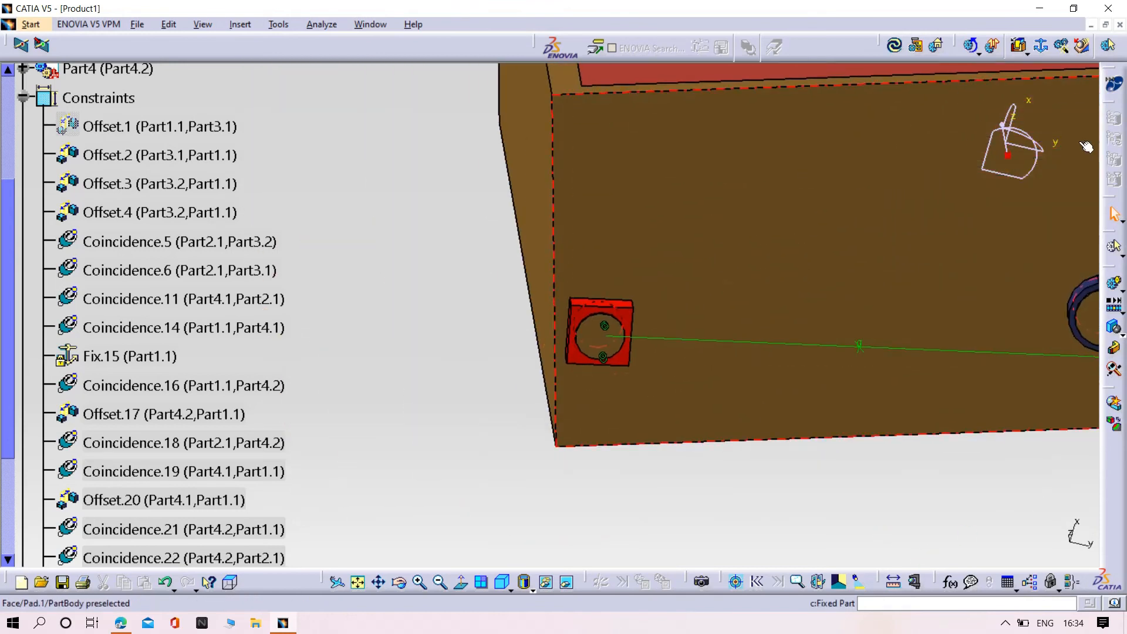
click(1031, 53)
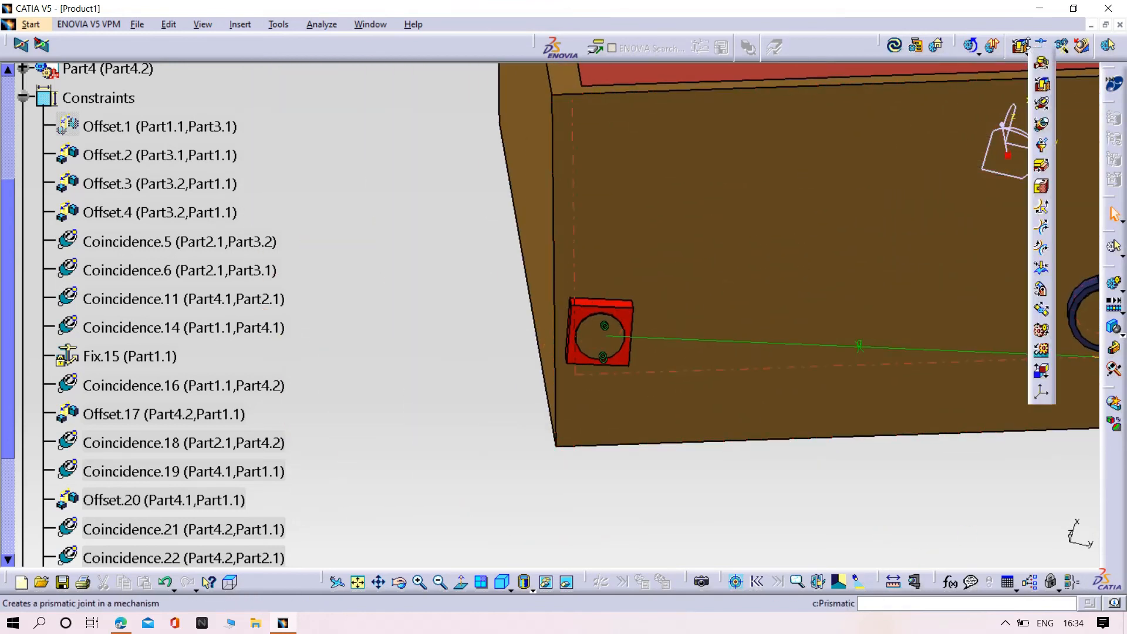
click(1041, 65)
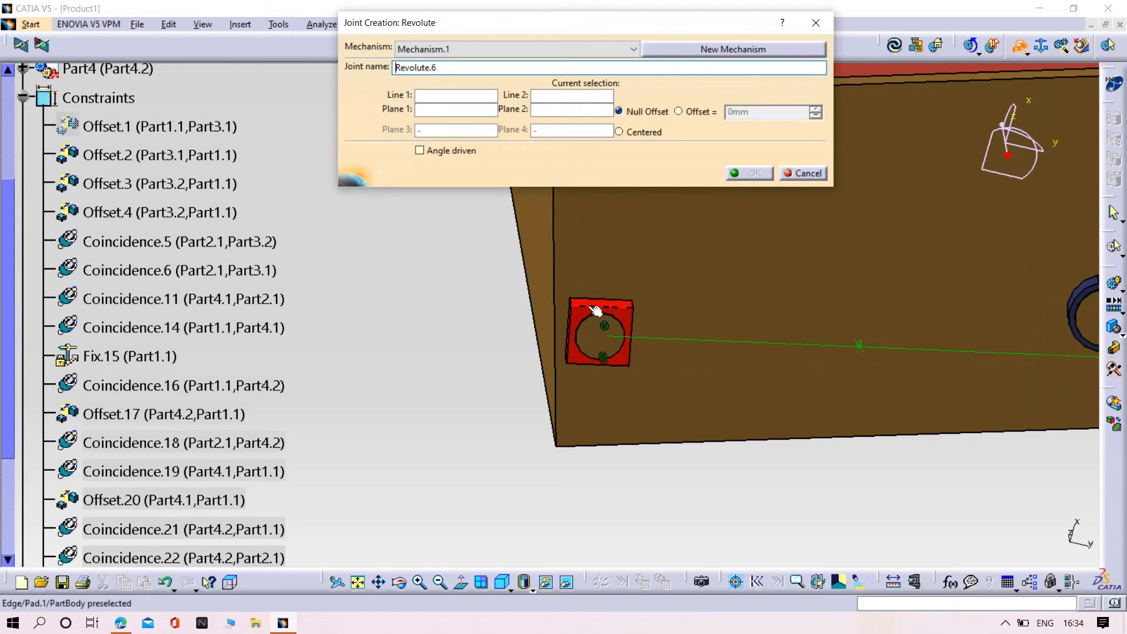
right_click(589, 320)
key(Escape)
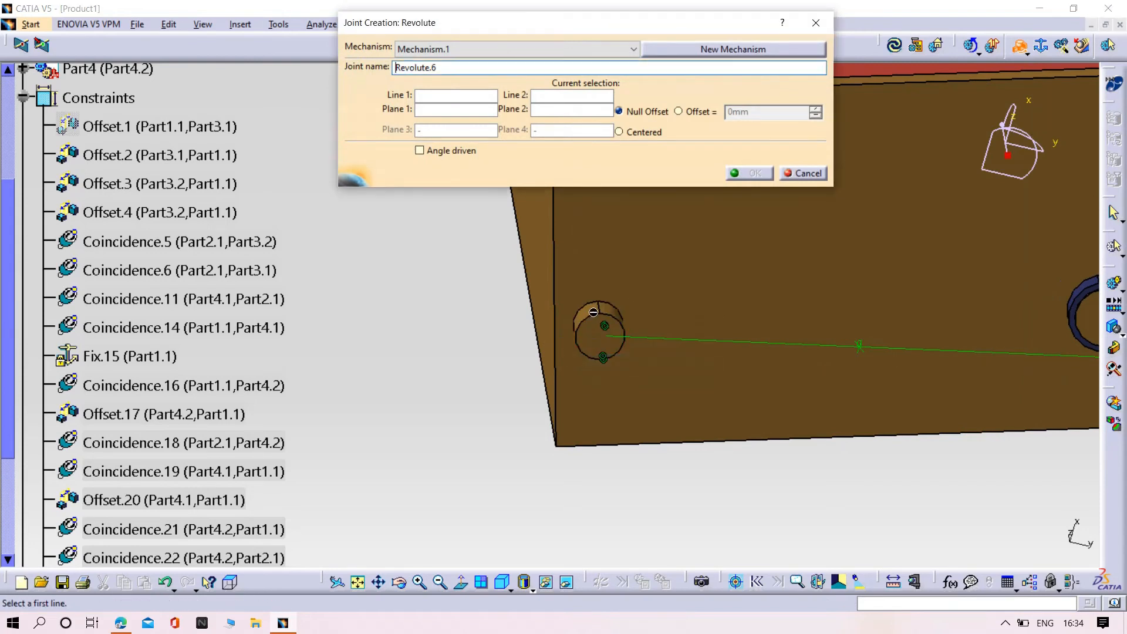
click(589, 342)
- Unhide the outer cabinet and use slider Part3.1's hole axis as second line and its flat face as first plane
click(567, 583)
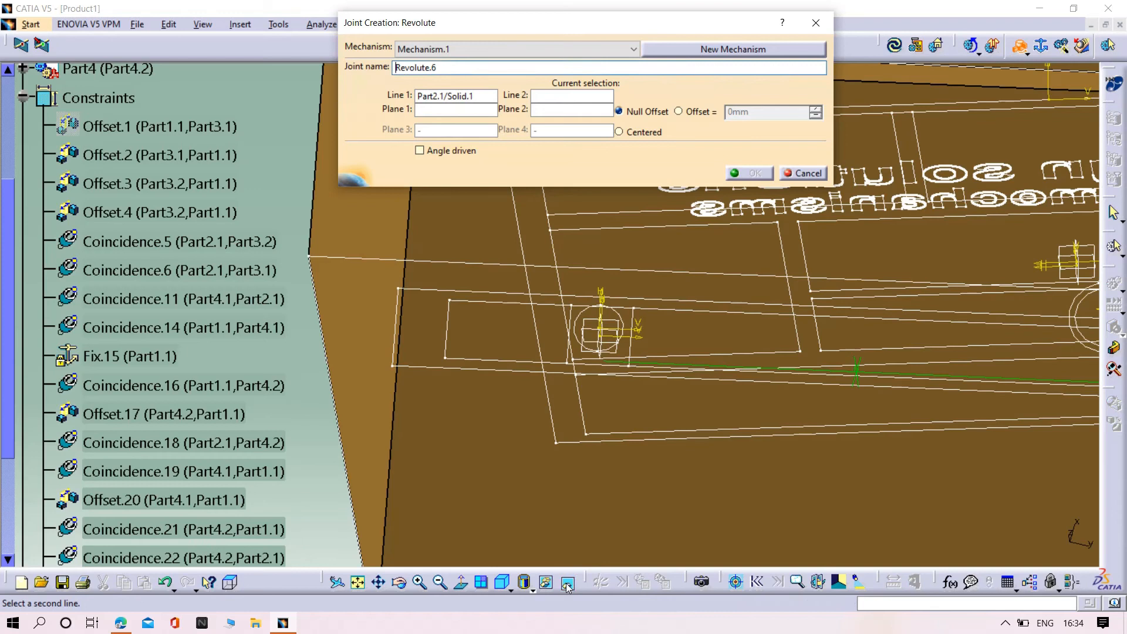
right_click(516, 452)
click(557, 496)
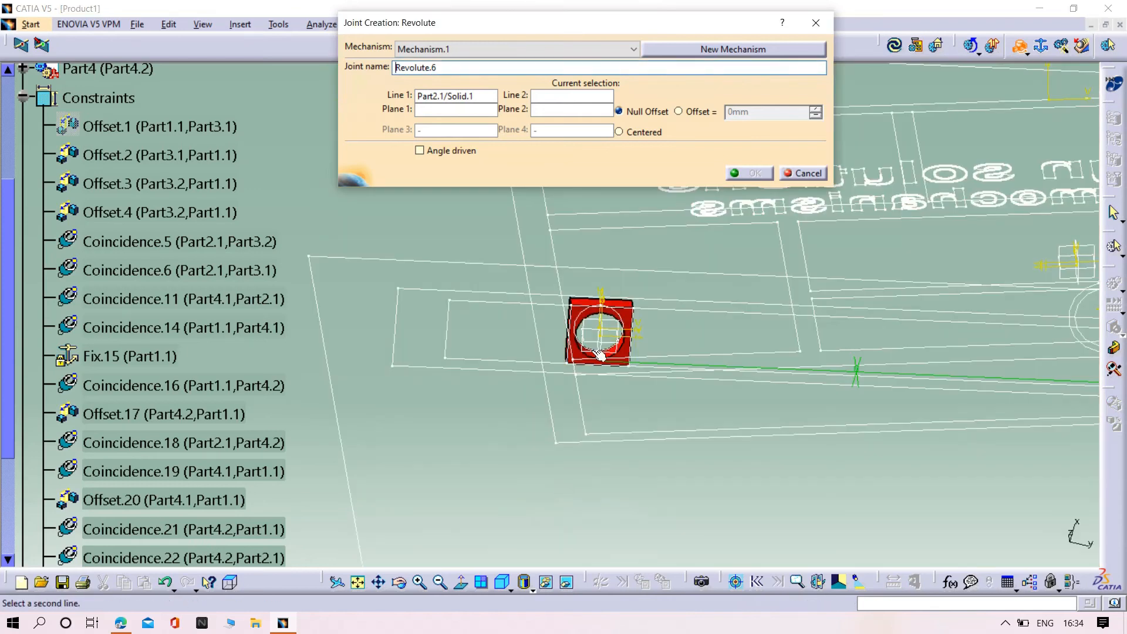
middle_drag(636, 443, 643, 335)
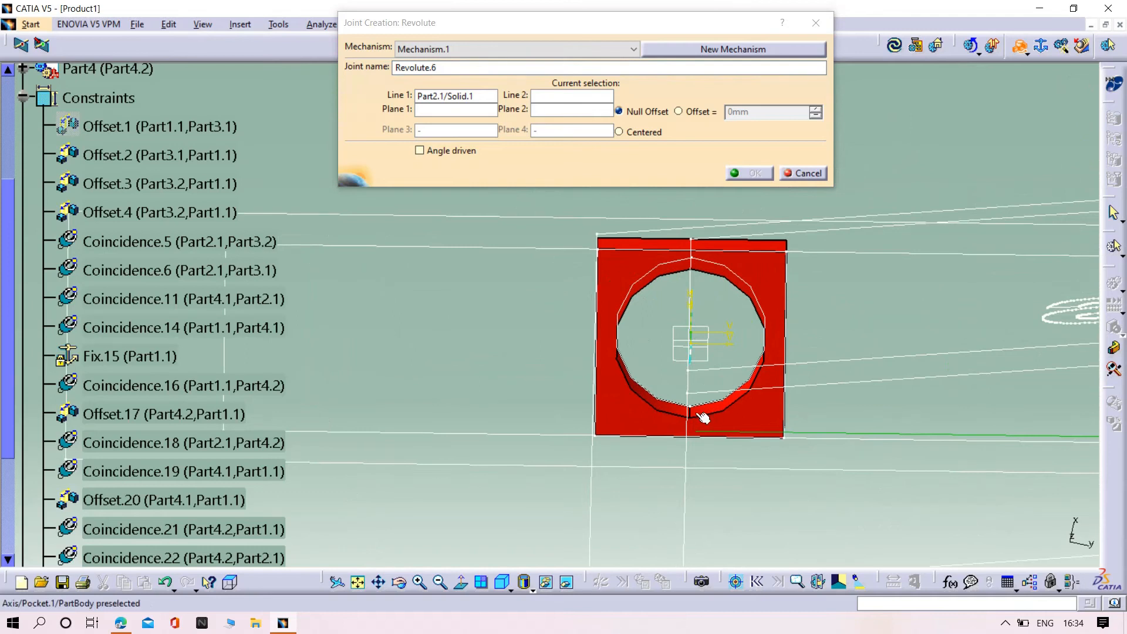
middle_drag(654, 407, 583, 276)
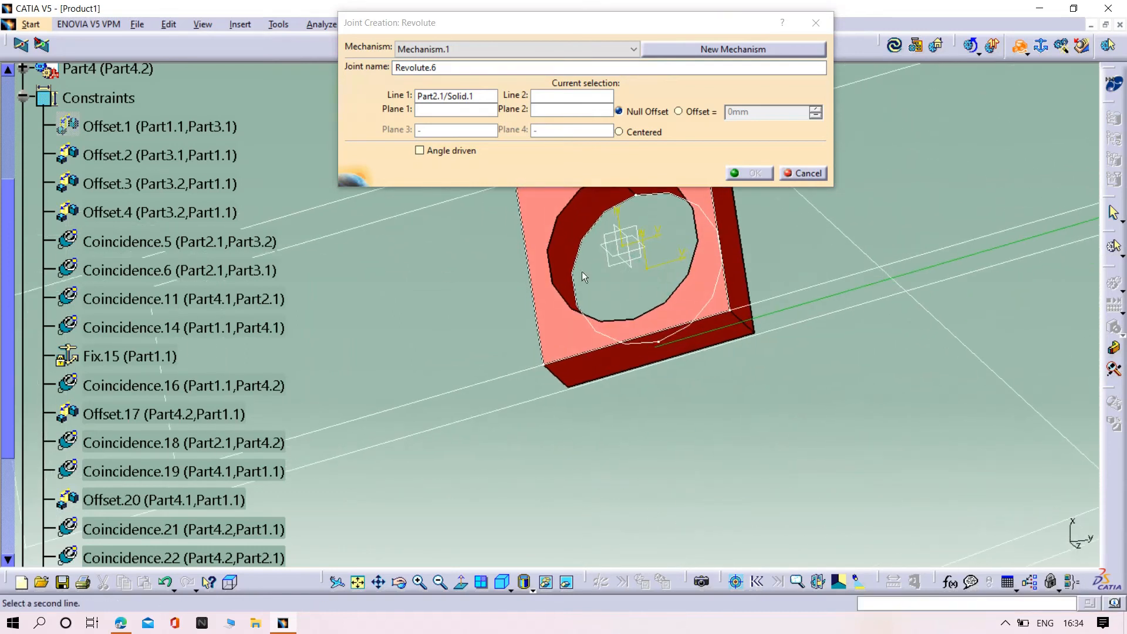
click(564, 329)
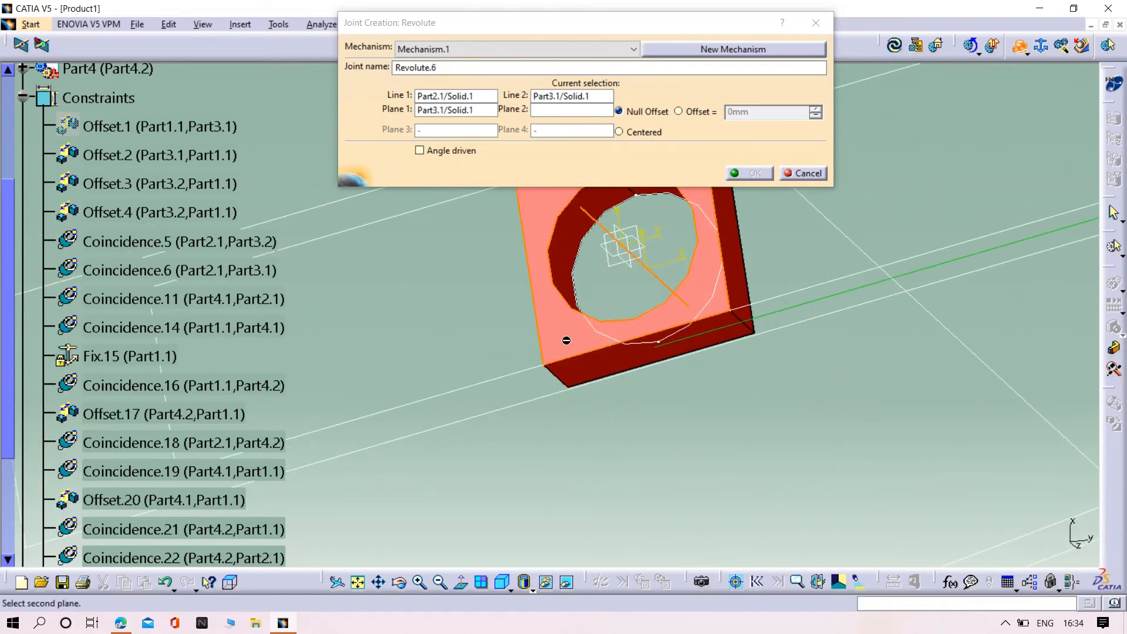
- Hide the outer cabinet again, use the Part2.1 pin's end face as second plane and create the revolute joint with the Offset option
click(568, 582)
middle_drag(575, 452, 591, 311)
right_click(592, 312)
click(623, 357)
middle_drag(687, 399, 675, 305)
click(691, 110)
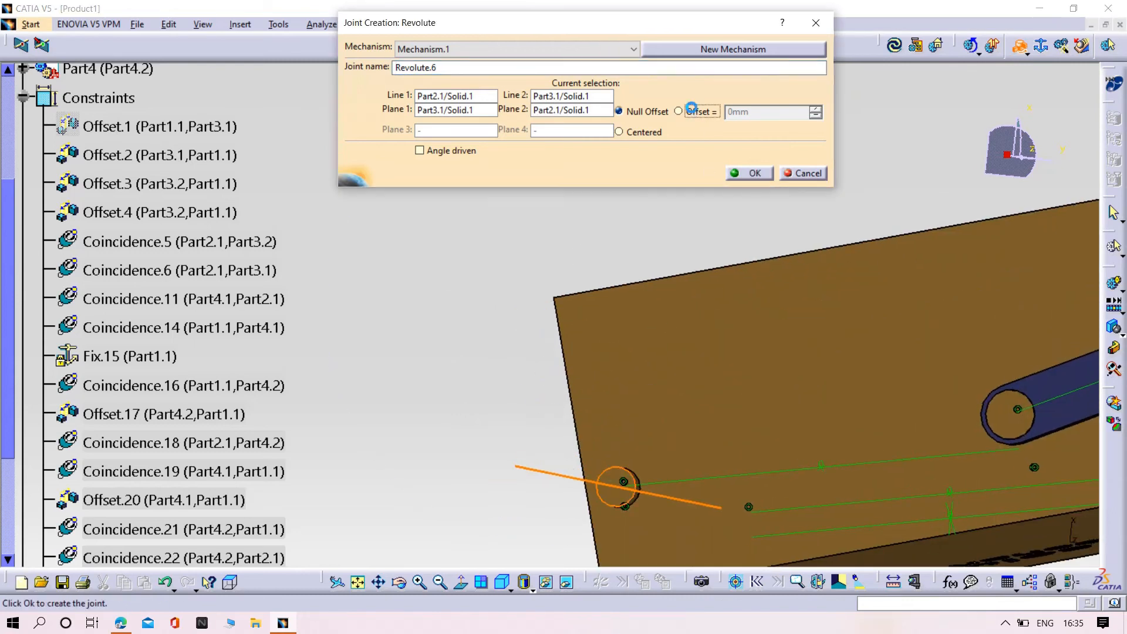
middle_drag(649, 246, 539, 425)
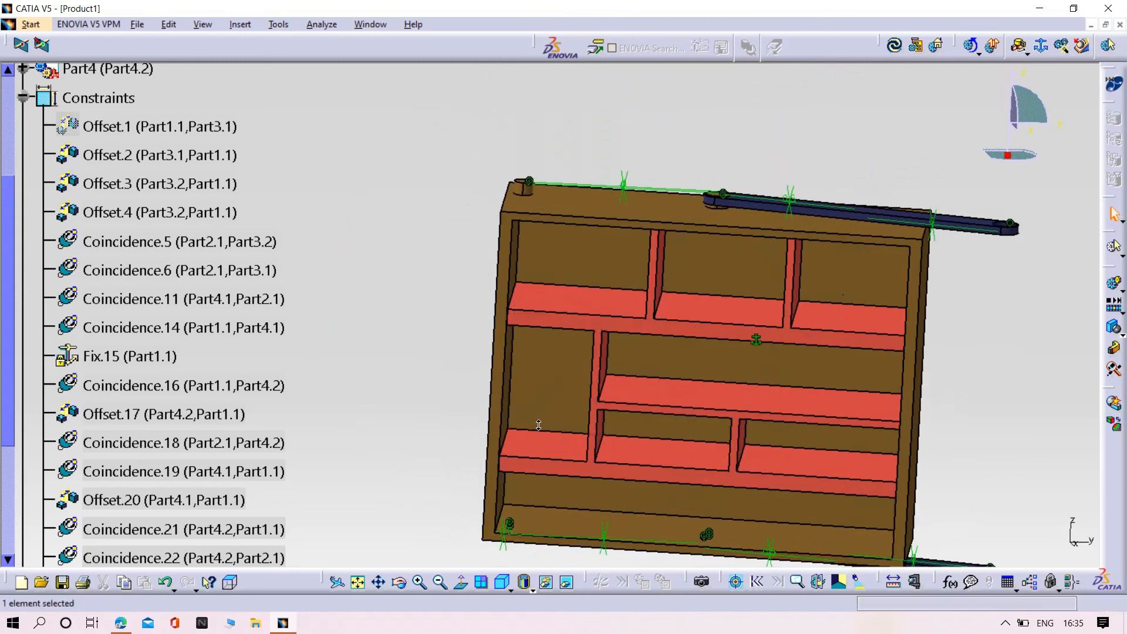
- Unhide the outer cabinet and start another prismatic joint with a sketch line of slider Part3.2 as first line
click(567, 585)
right_click(532, 316)
click(570, 357)
middle_drag(573, 288, 295, 379)
middle_drag(774, 249, 914, 75)
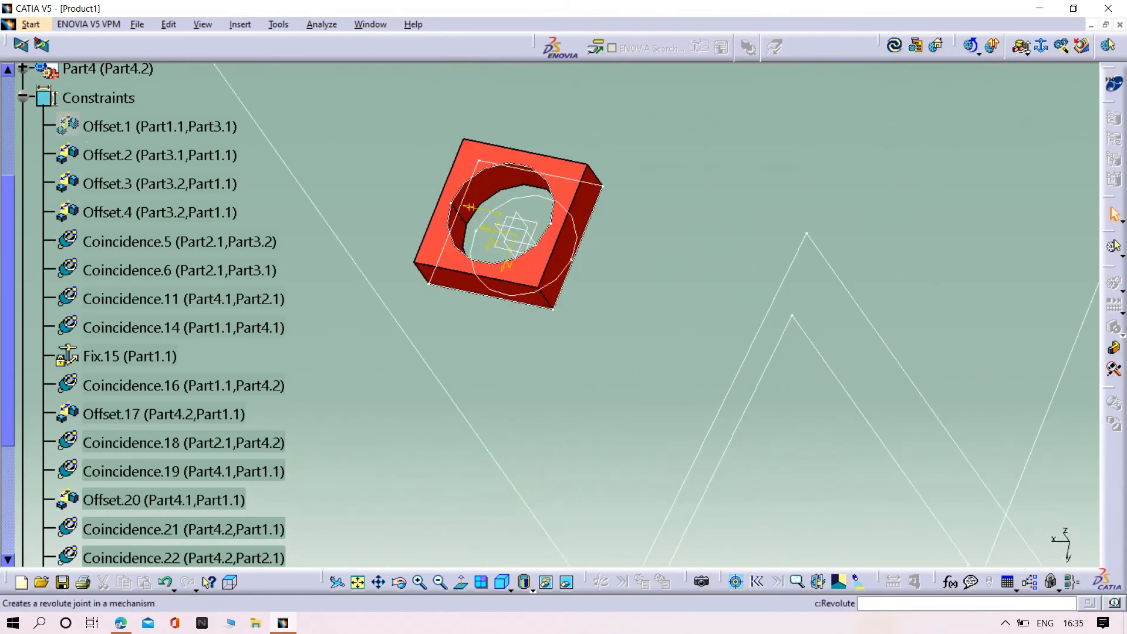
click(1027, 53)
click(595, 208)
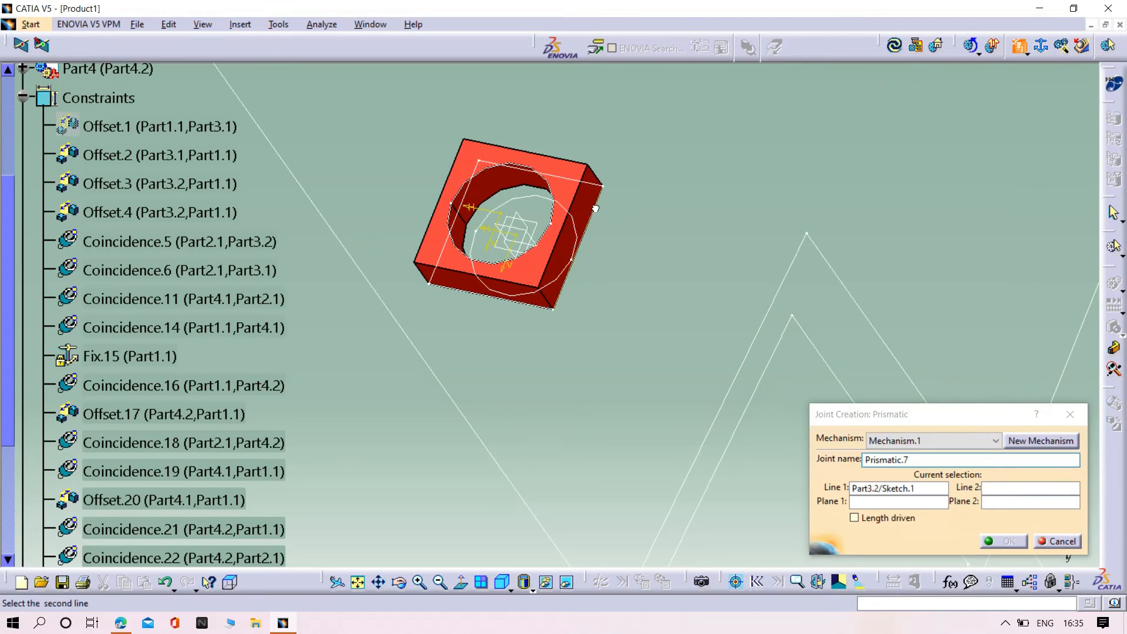
- Hide the inner cabinet and use the Part1.1 rail's edge as second line and its side face as first plane
click(569, 584)
middle_drag(713, 423, 599, 251)
right_click(558, 272)
click(584, 317)
click(622, 260)
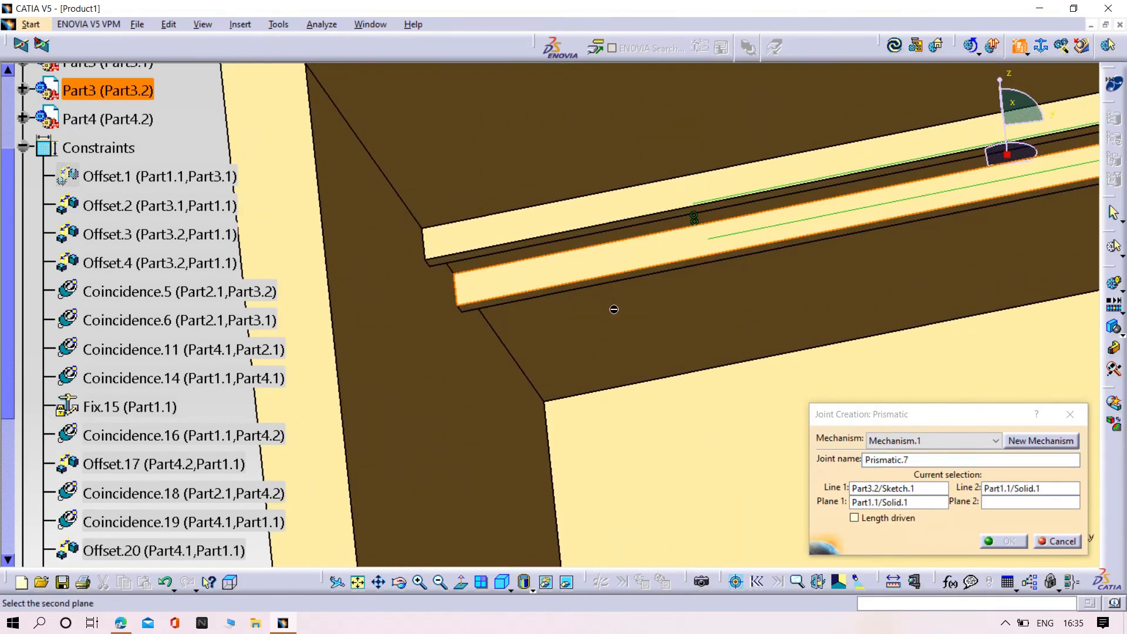
- Use the side face of slider Part3.2 as second plane and create the prismatic joint
click(567, 582)
middle_drag(625, 154, 287, 461)
scroll(288, 462, up, 1)
middle_drag(546, 376, 548, 210)
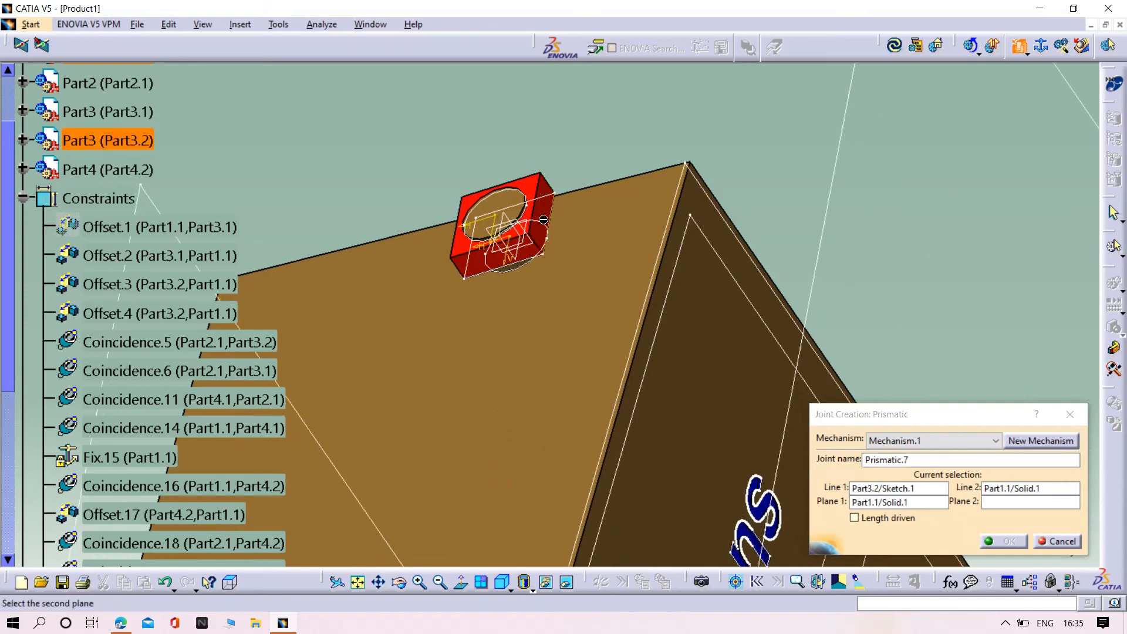
click(552, 216)
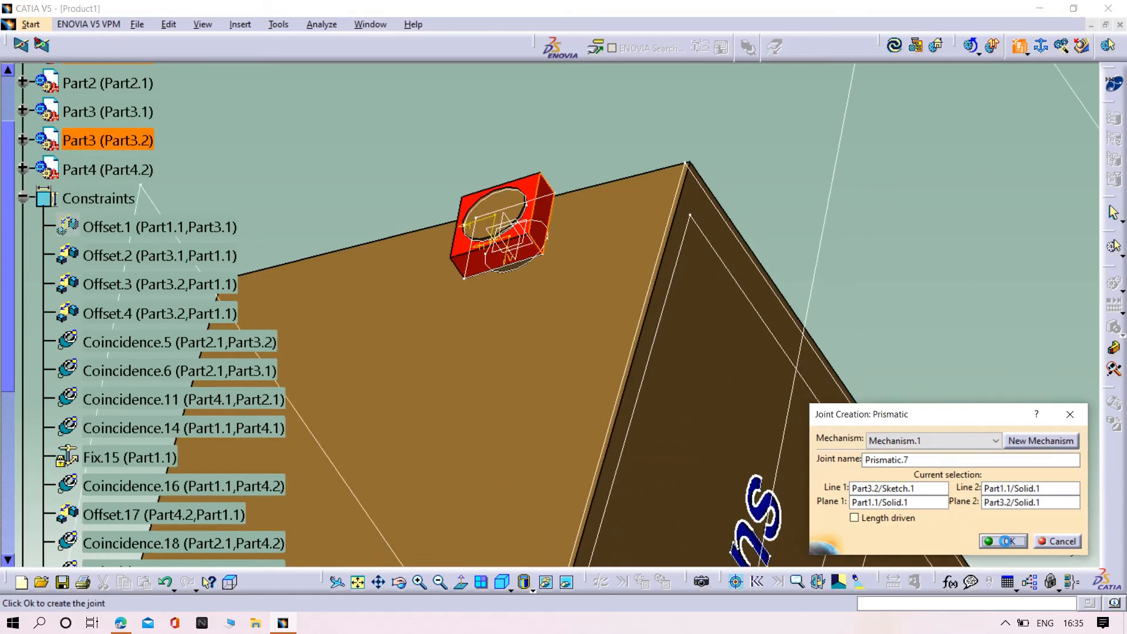
click(1007, 541)
- Start a revolute joint, unhide slider Part3.2 and use the axis of the inner cabinet's pin beneath it as first line
middle_drag(631, 233, 842, 86)
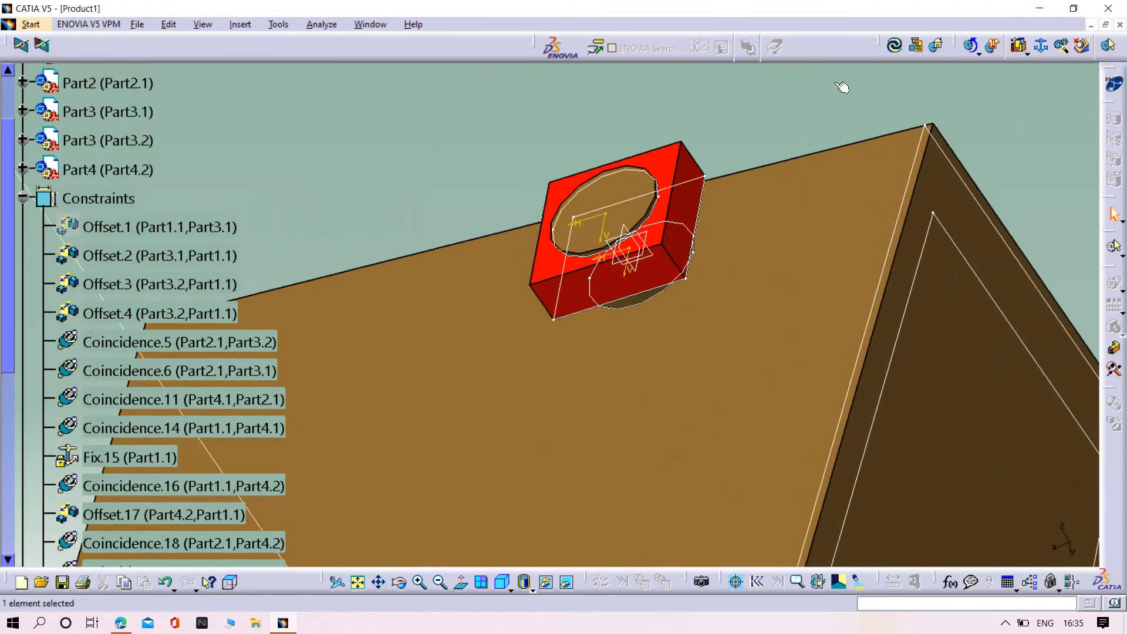
click(1028, 52)
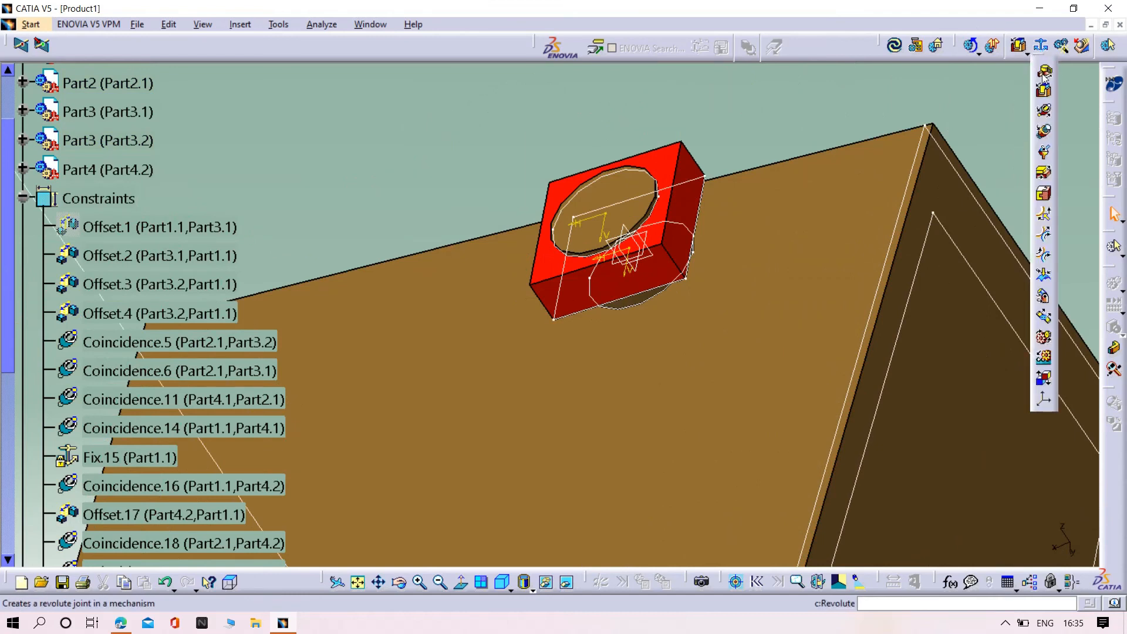
click(1044, 69)
right_click(573, 296)
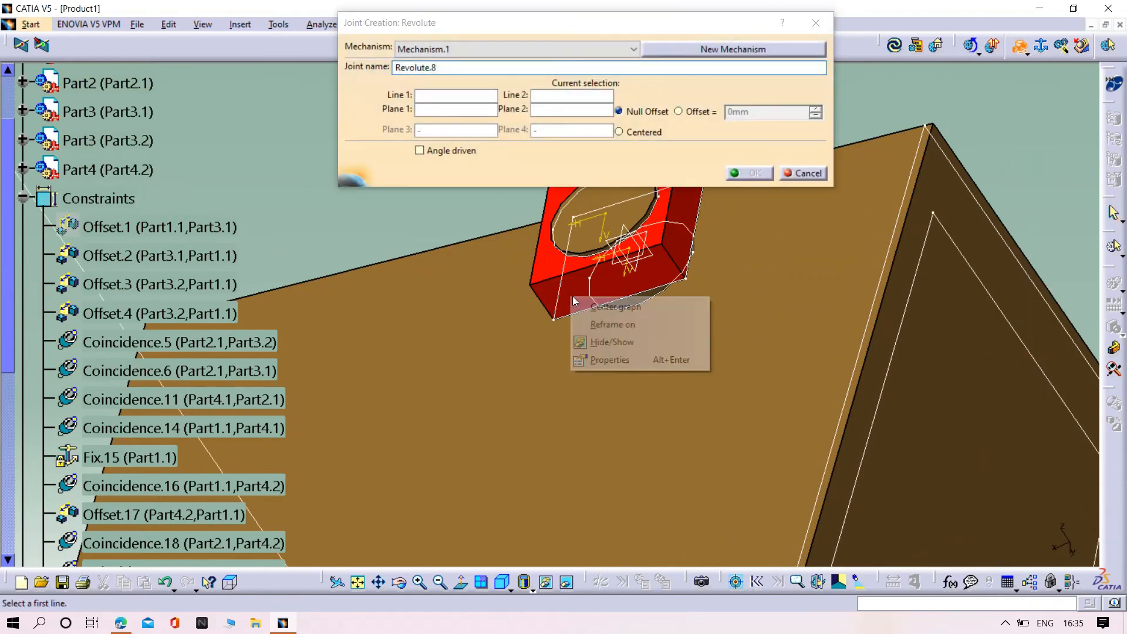
click(601, 345)
click(627, 228)
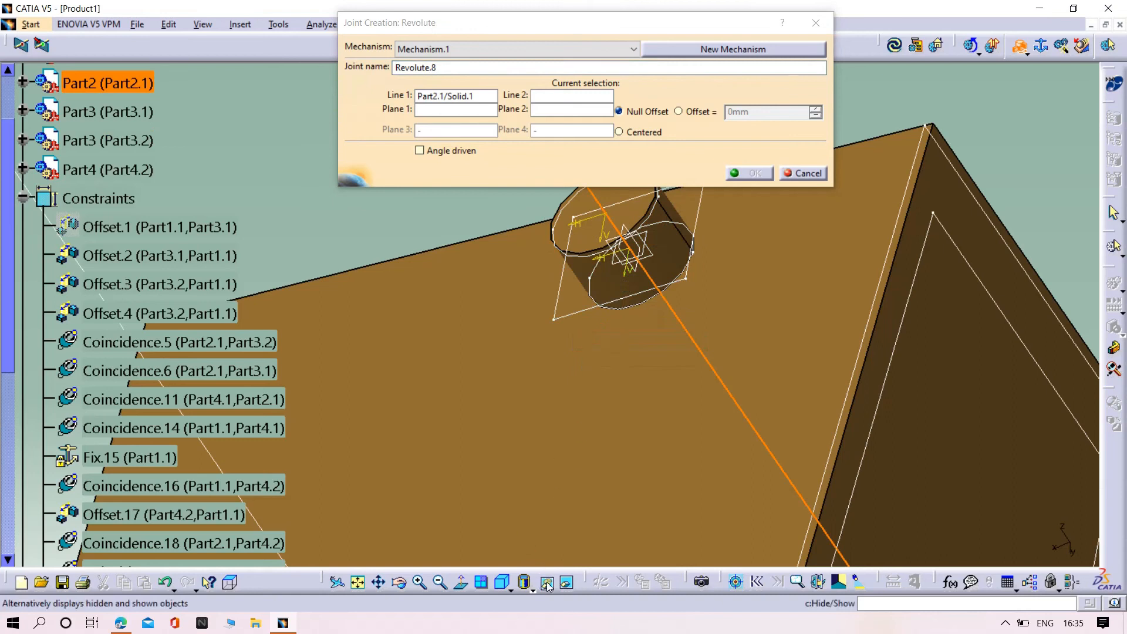
- Hide the outer cabinet and use slider Part3.2's hole axis as second line and its flat face as first plane
click(567, 583)
right_click(511, 311)
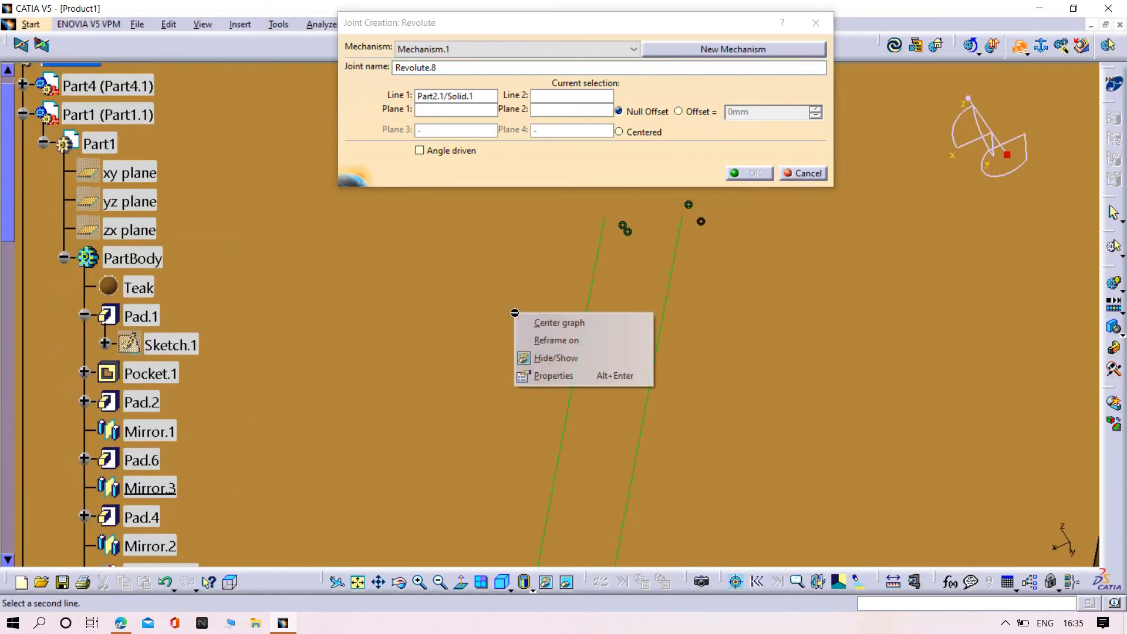
click(551, 357)
click(584, 215)
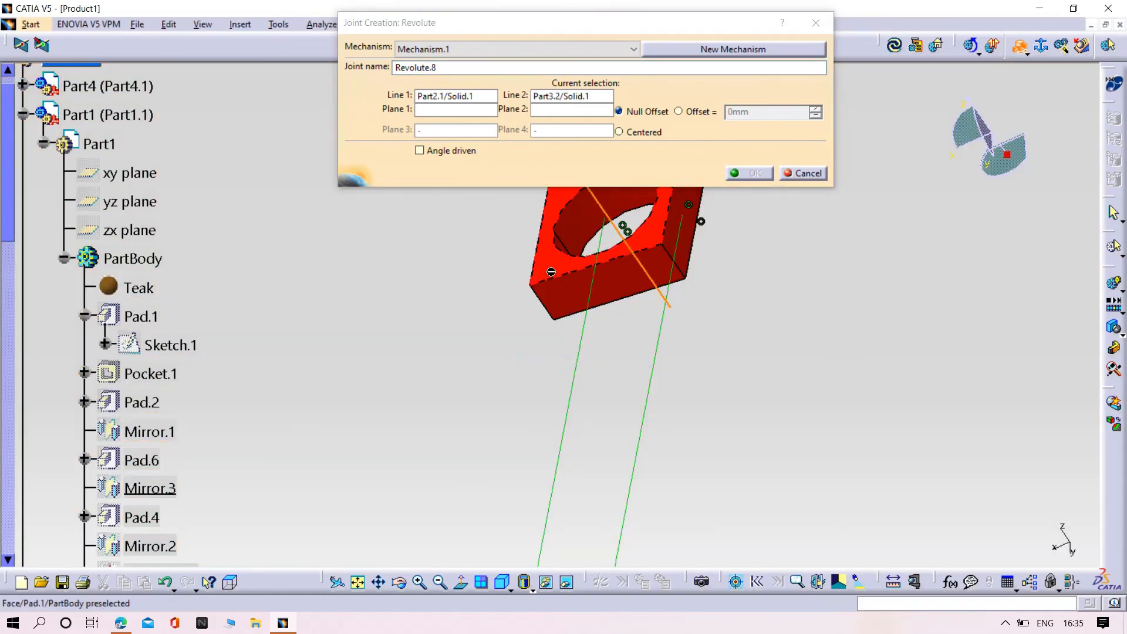
- Unhide the outer cabinet, use the inner cabinet's pin end face as second plane, and create the revolute joint with a -0.5 mm offset
click(567, 583)
right_click(543, 429)
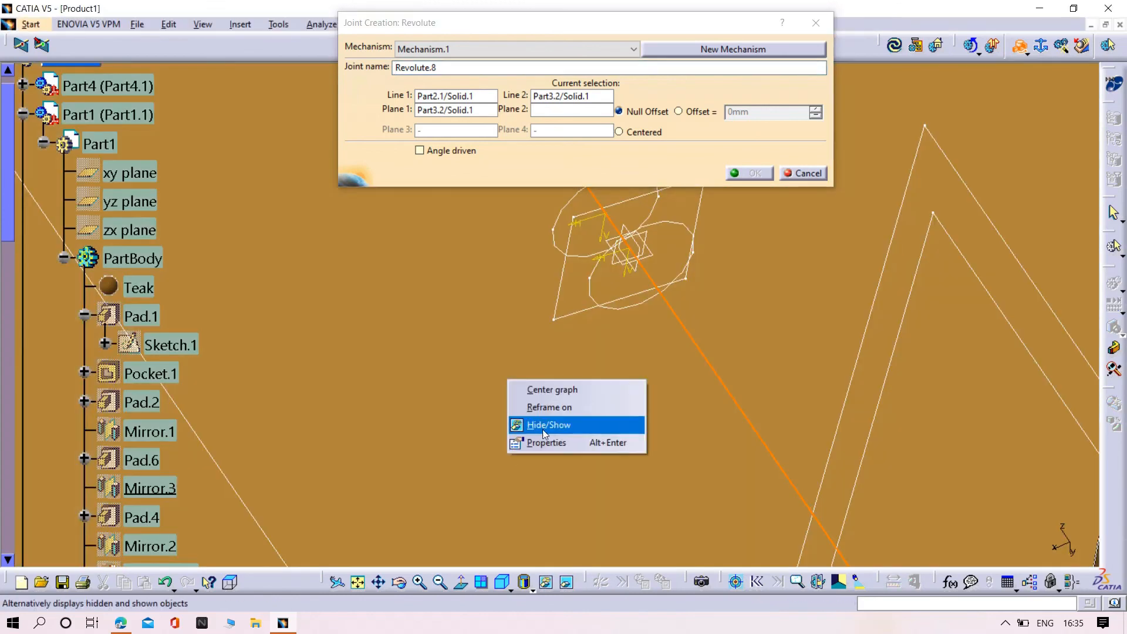
click(542, 425)
click(578, 236)
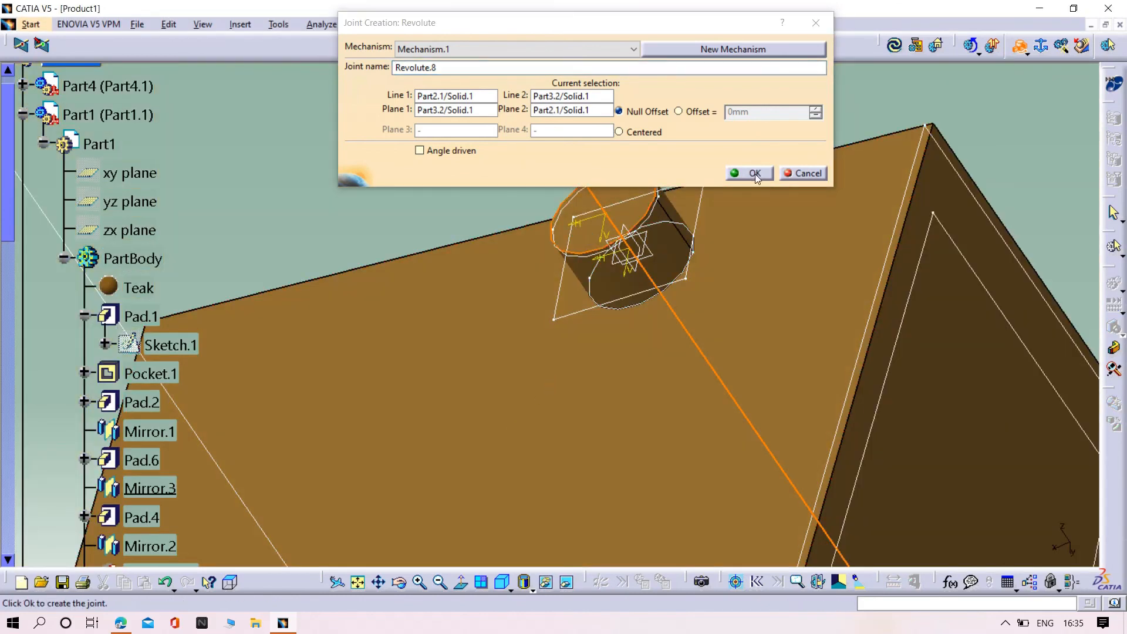
click(702, 117)
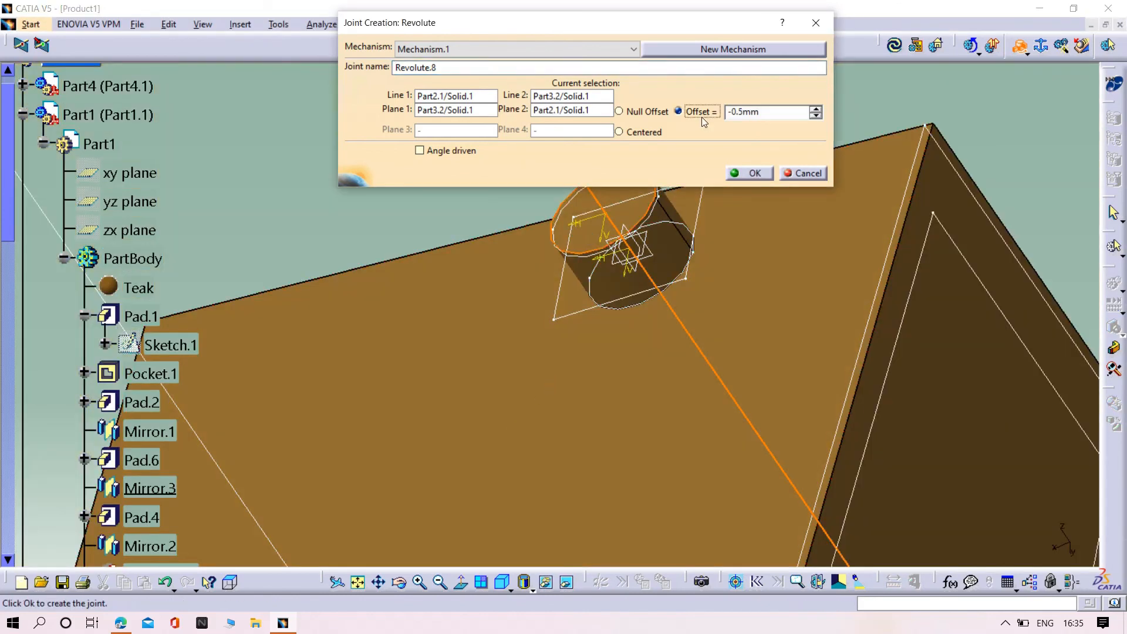
click(748, 172)
- Unhide the inner cabinet and return to the visible space showing the whole assembly
right_click(756, 218)
click(798, 268)
middle_drag(720, 255, 805, 630)
click(568, 589)
middle_drag(524, 445, 741, 273)
- Edit joint Revolute.8 of Mechanism.1 so that it is angle driven
scroll(139, 397, down, 16)
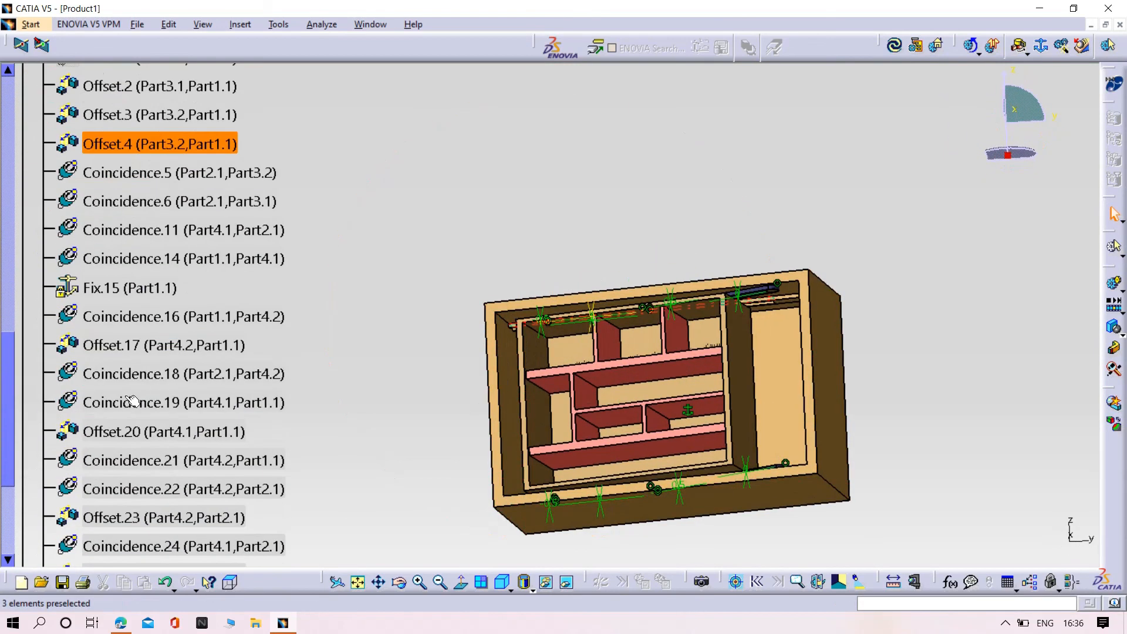
scroll(131, 402, down, 8)
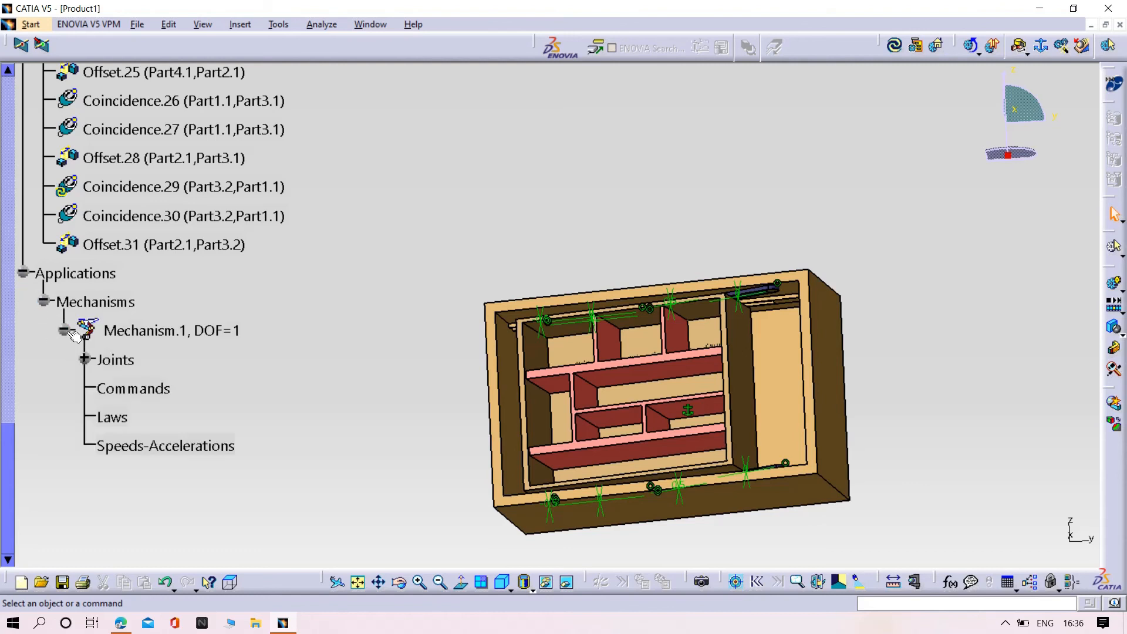
click(84, 360)
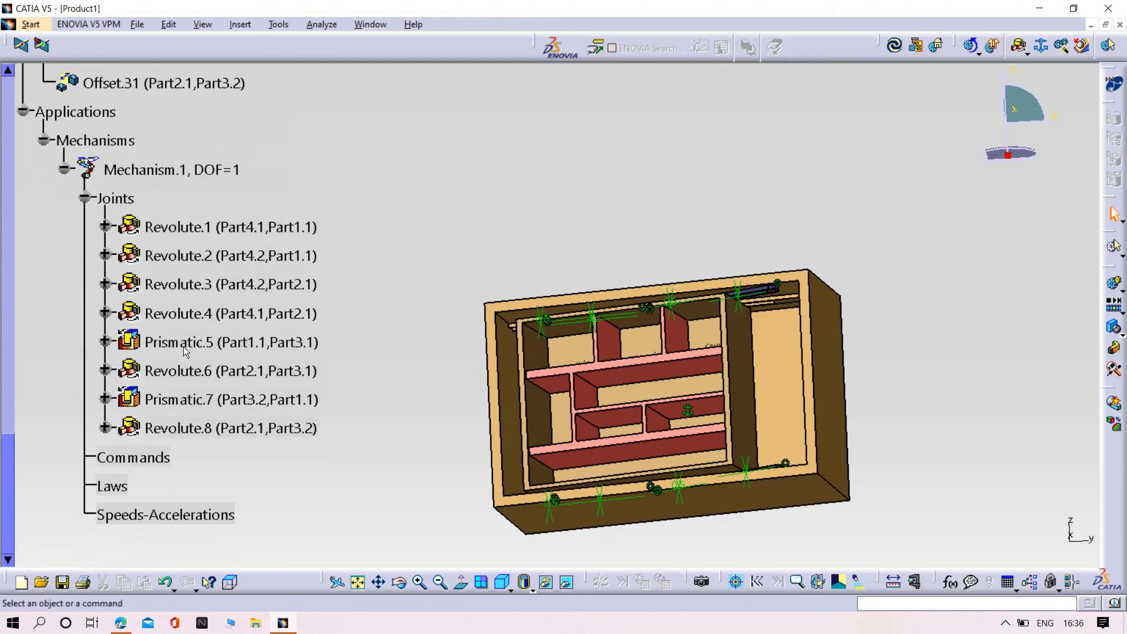
double_click(186, 429)
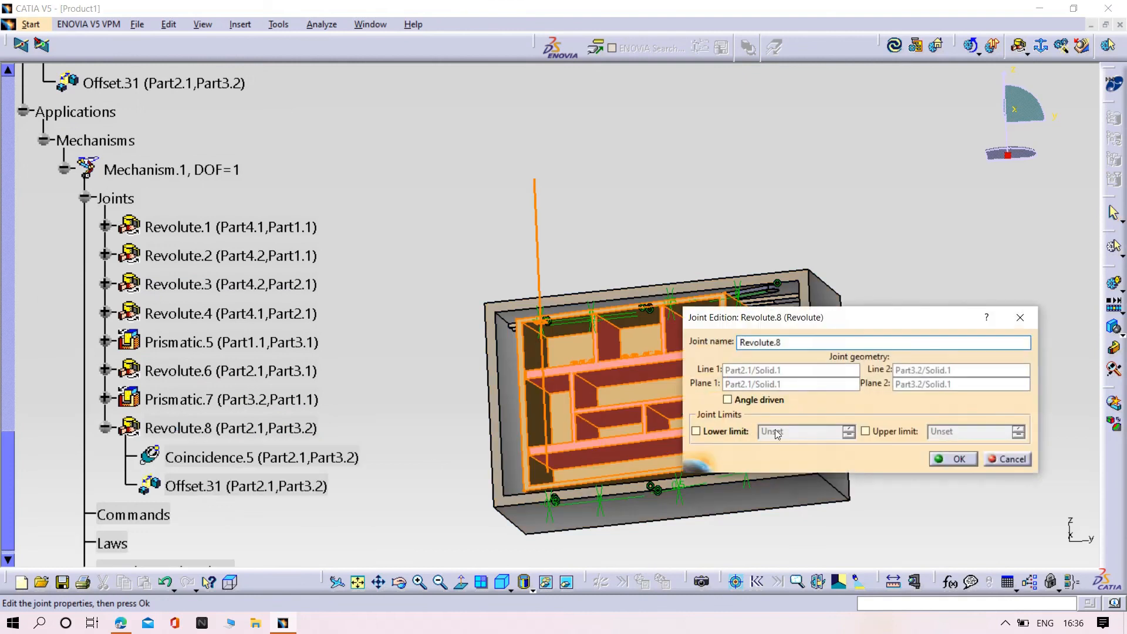
click(956, 464)
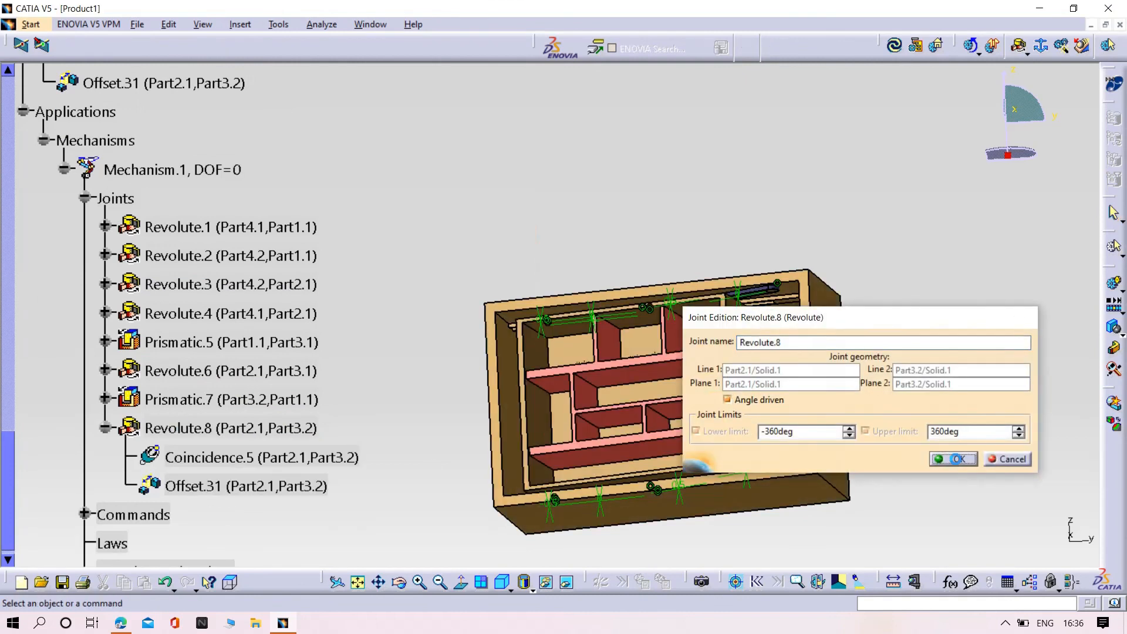
- Set the outer cabinet Part1.1 as the mechanism's fixed part
click(1042, 47)
click(688, 360)
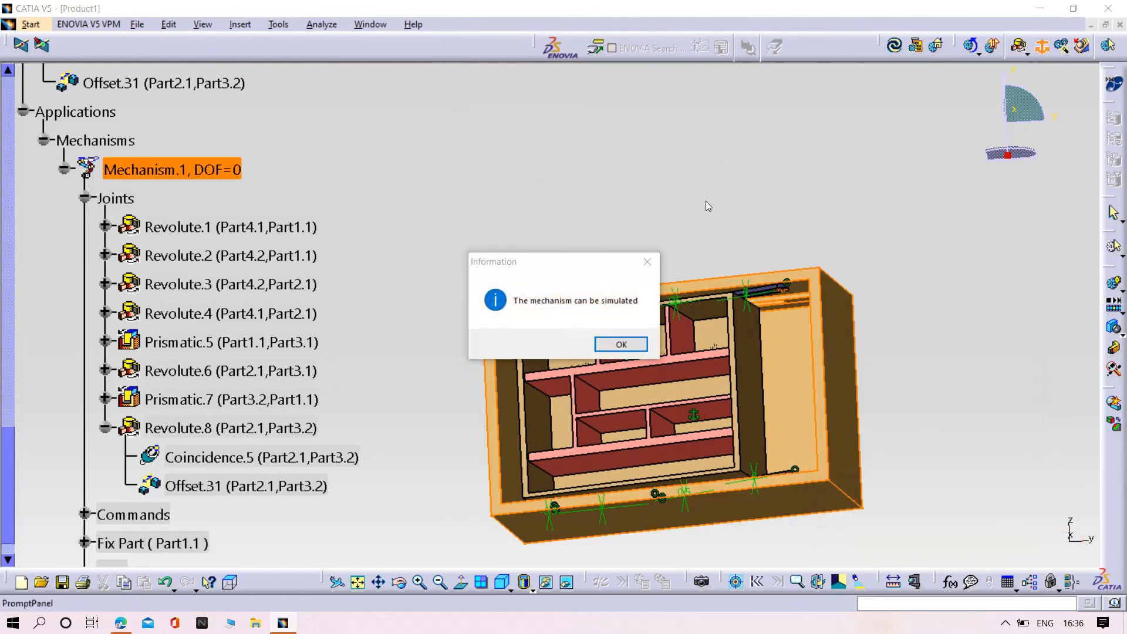
click(614, 346)
- Start a simulation of Mechanism.1 and increase Command.1 to 175 to swing the inner cabinet around
middle_drag(616, 351, 981, 214)
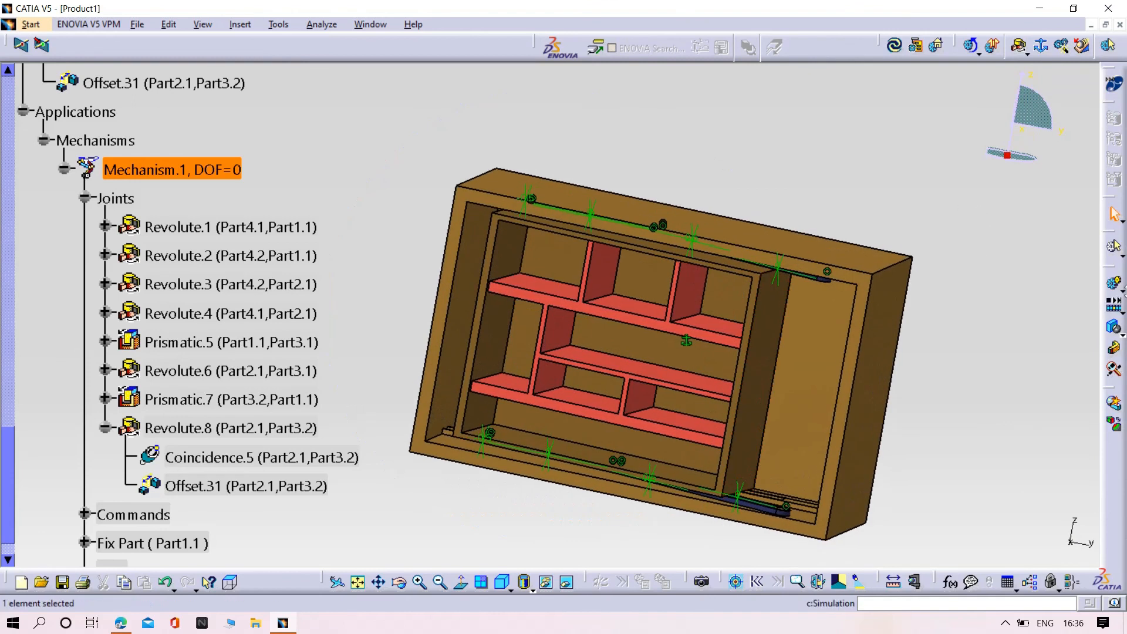
click(1113, 245)
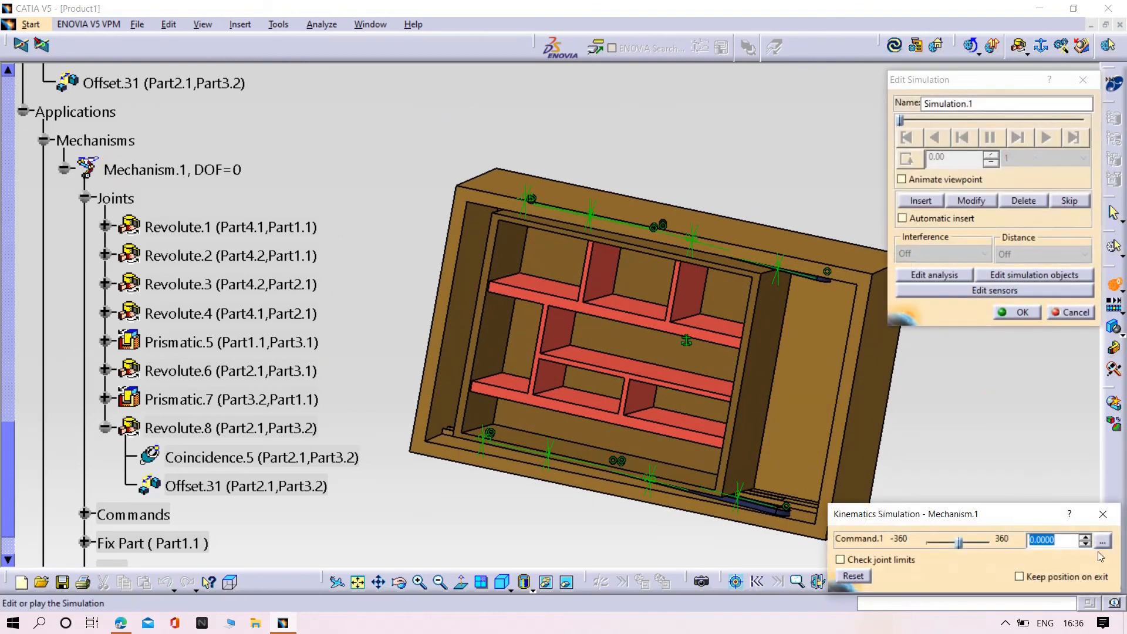
click(1086, 544)
drag(1086, 536, 1087, 541)
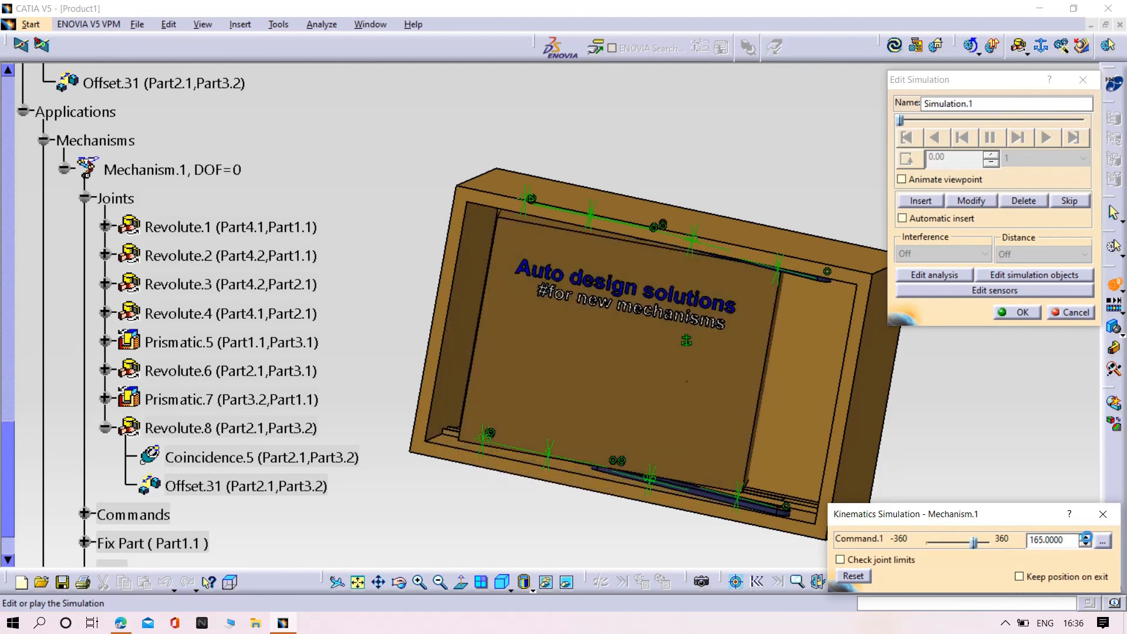
click(1087, 538)
click(1086, 537)
middle_drag(642, 389, 369, 633)
middle_drag(553, 417, 683, 428)
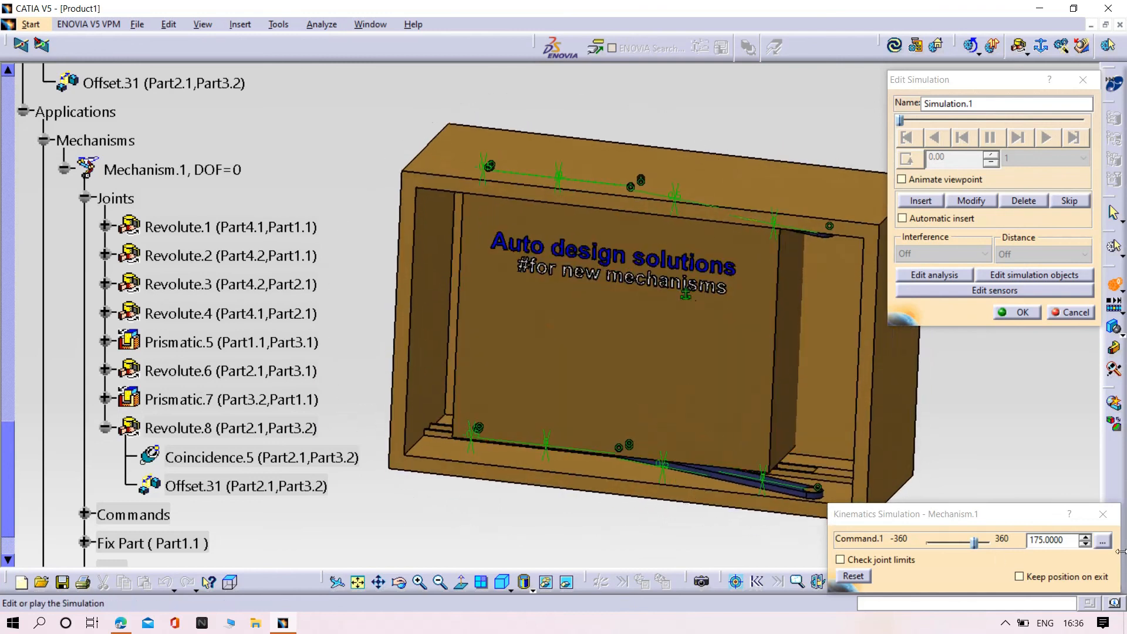
- Lower Command.1 to 140 to check how the inner cabinet swings back
click(1086, 545)
click(1086, 544)
click(1086, 544)
click(1086, 544)
click(1086, 544)
click(1085, 544)
click(1086, 544)
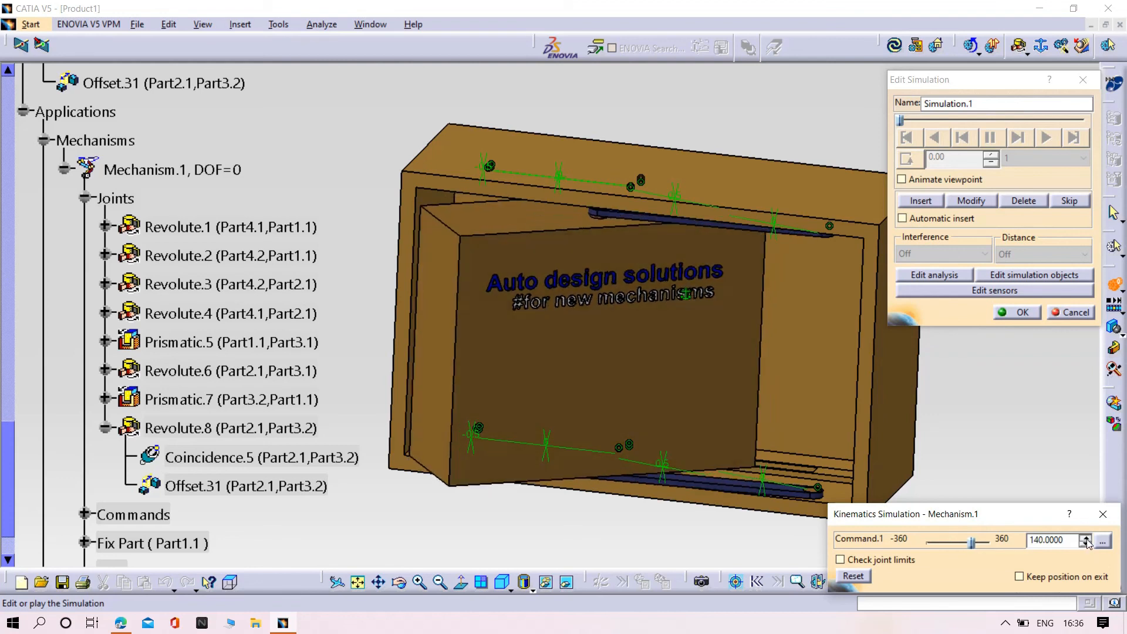
- Raise Command.1 to 180 so the inner cabinet is fully turned around inside the outer cabinet
click(1087, 539)
click(1086, 538)
click(1087, 539)
click(1086, 538)
click(1087, 538)
middle_drag(727, 431, 593, 531)
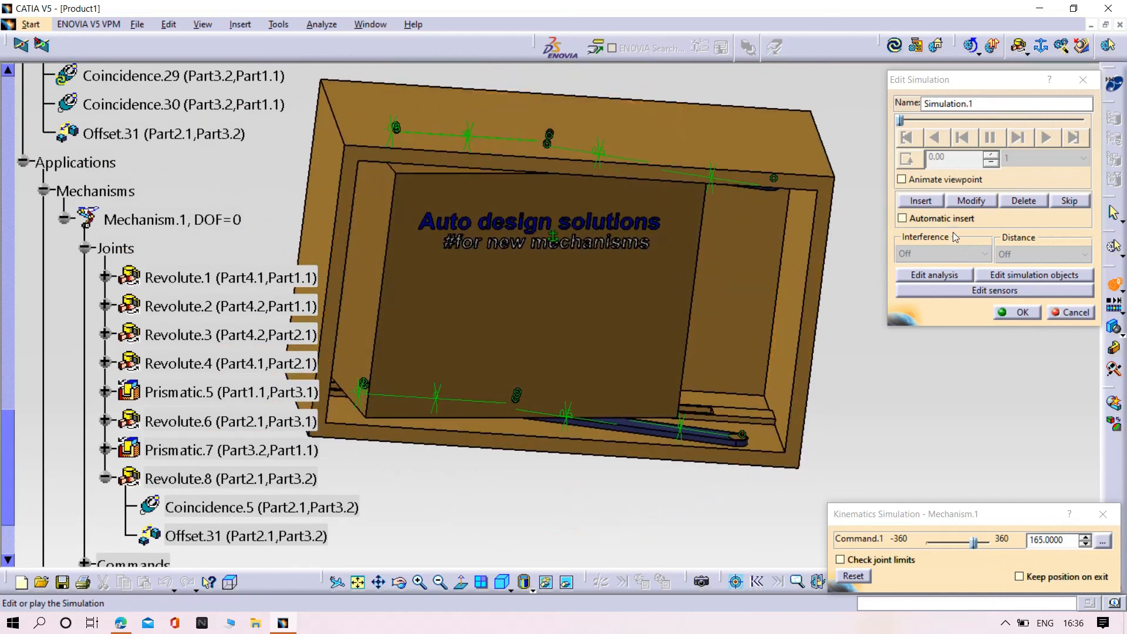
click(1086, 538)
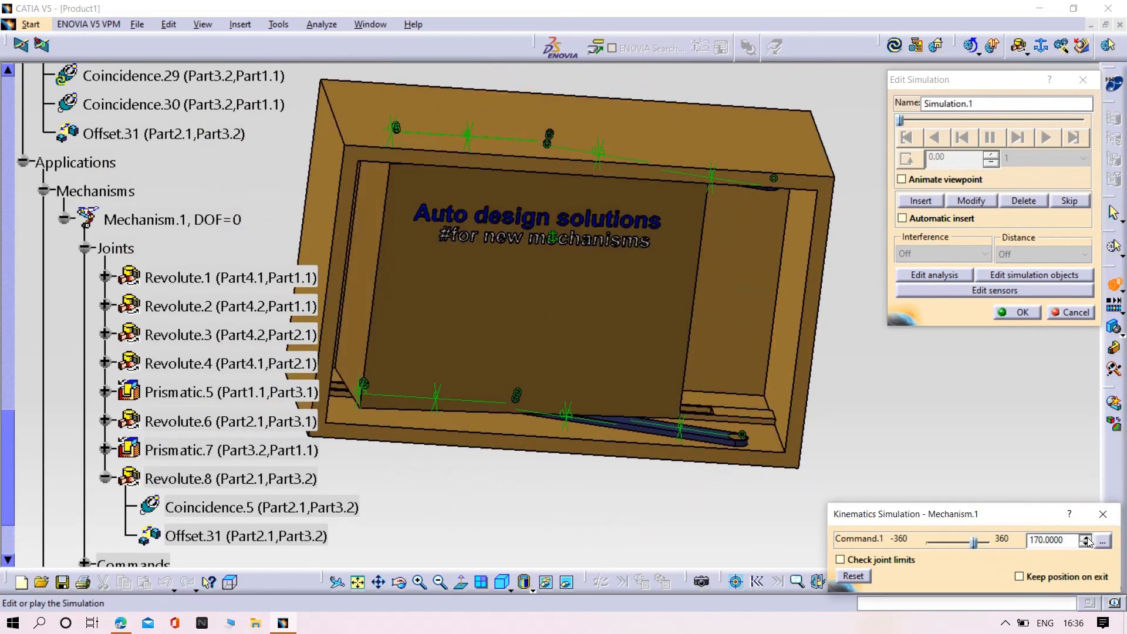
click(1086, 538)
click(1086, 538)
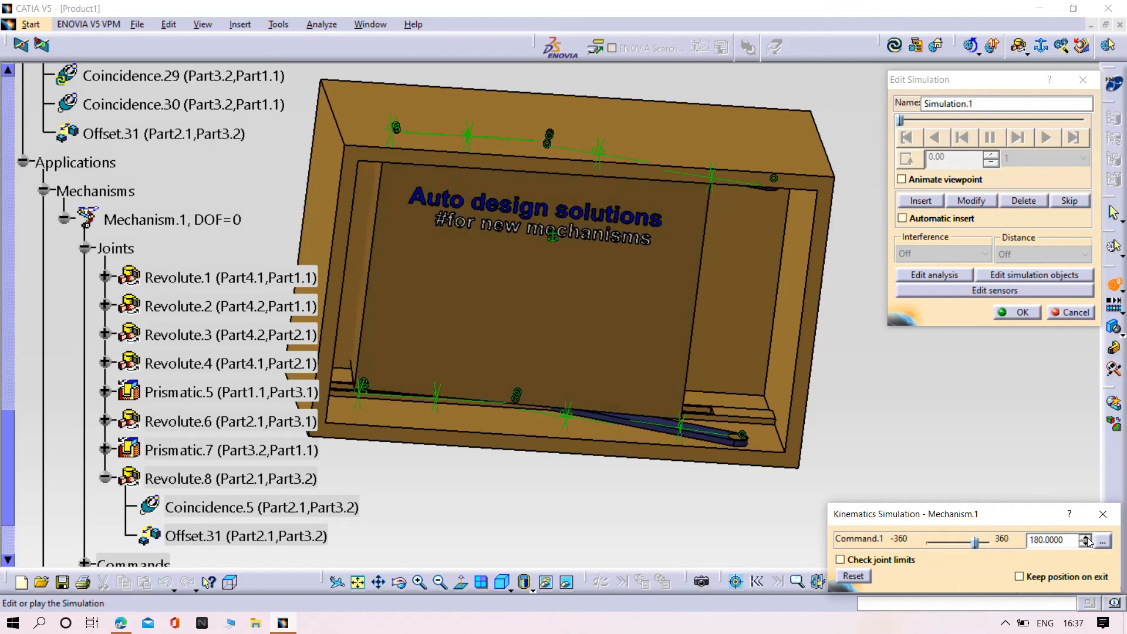
middle_drag(576, 519, 608, 604)
scroll(538, 523, up, 1)
middle_drag(537, 523, 554, 452)
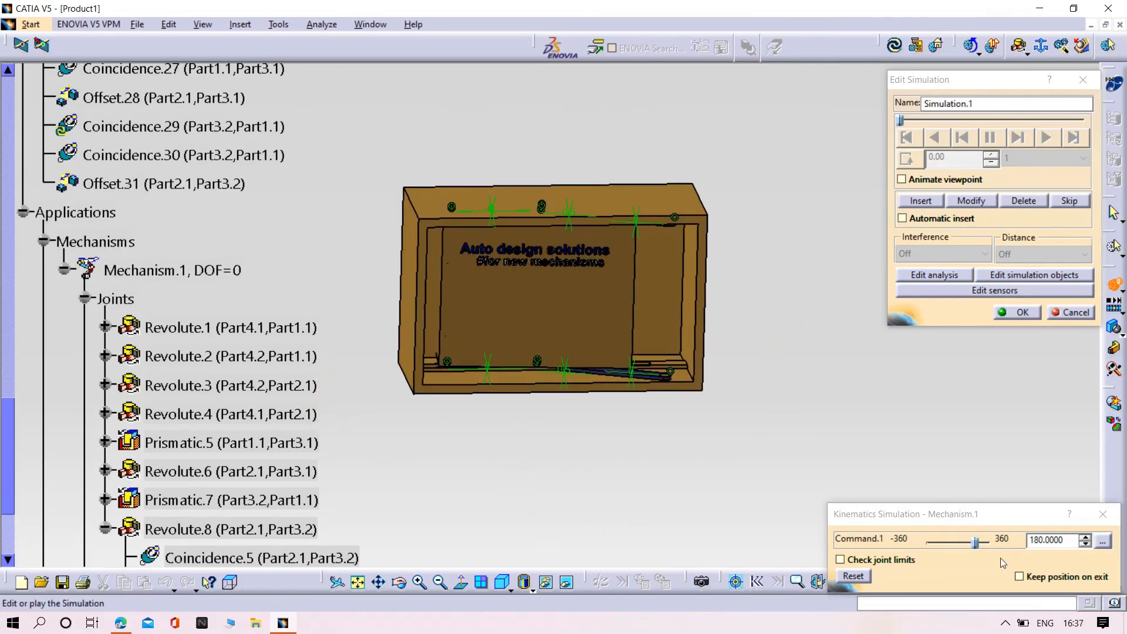
- Insert the 180 position into Simulation.1, set the interpolation step to 0.01 and play the simulation forward
click(1022, 165)
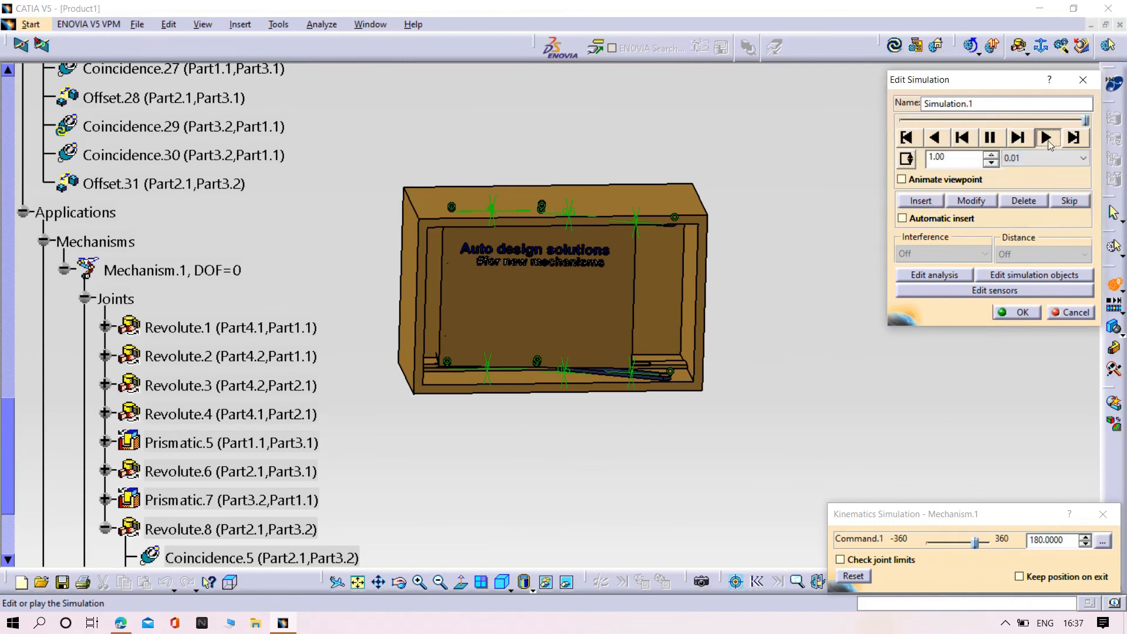
click(1048, 142)
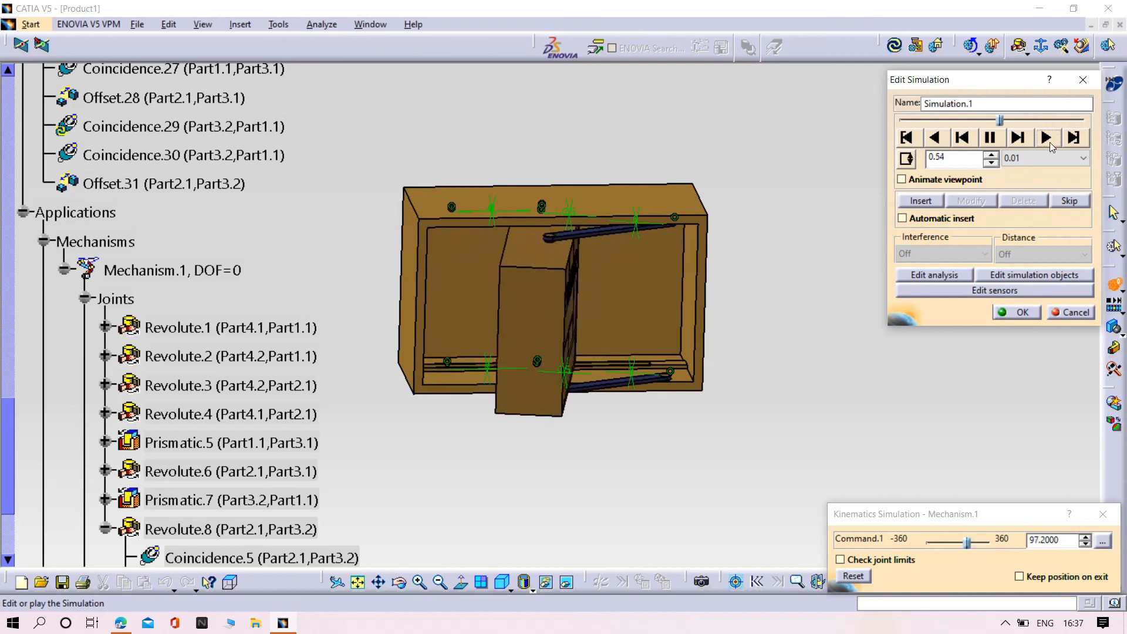
click(1046, 138)
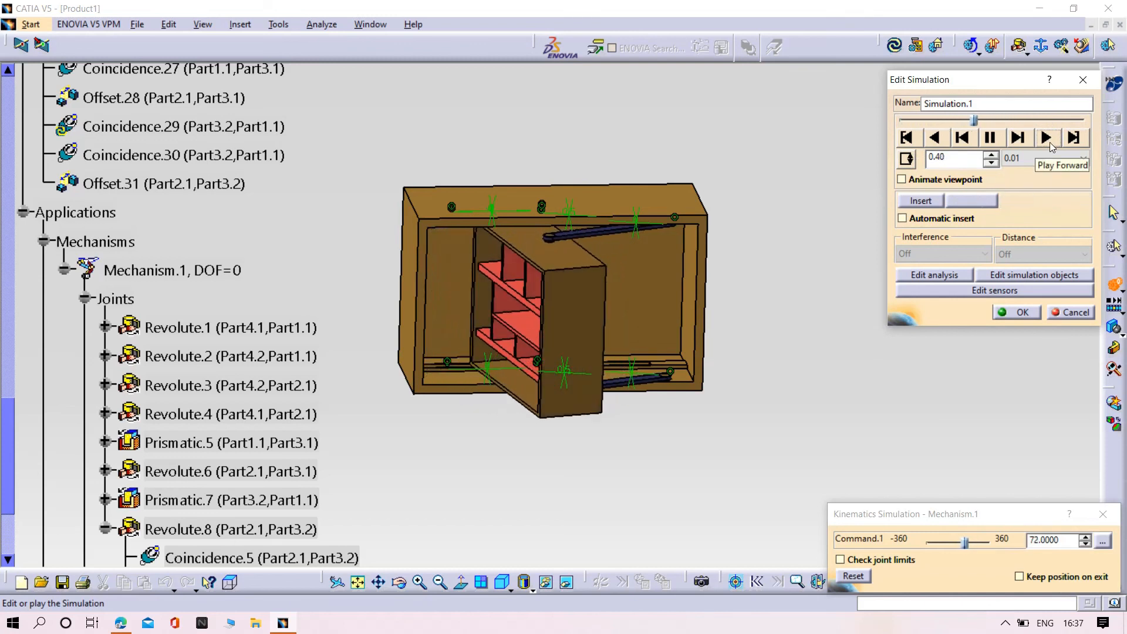